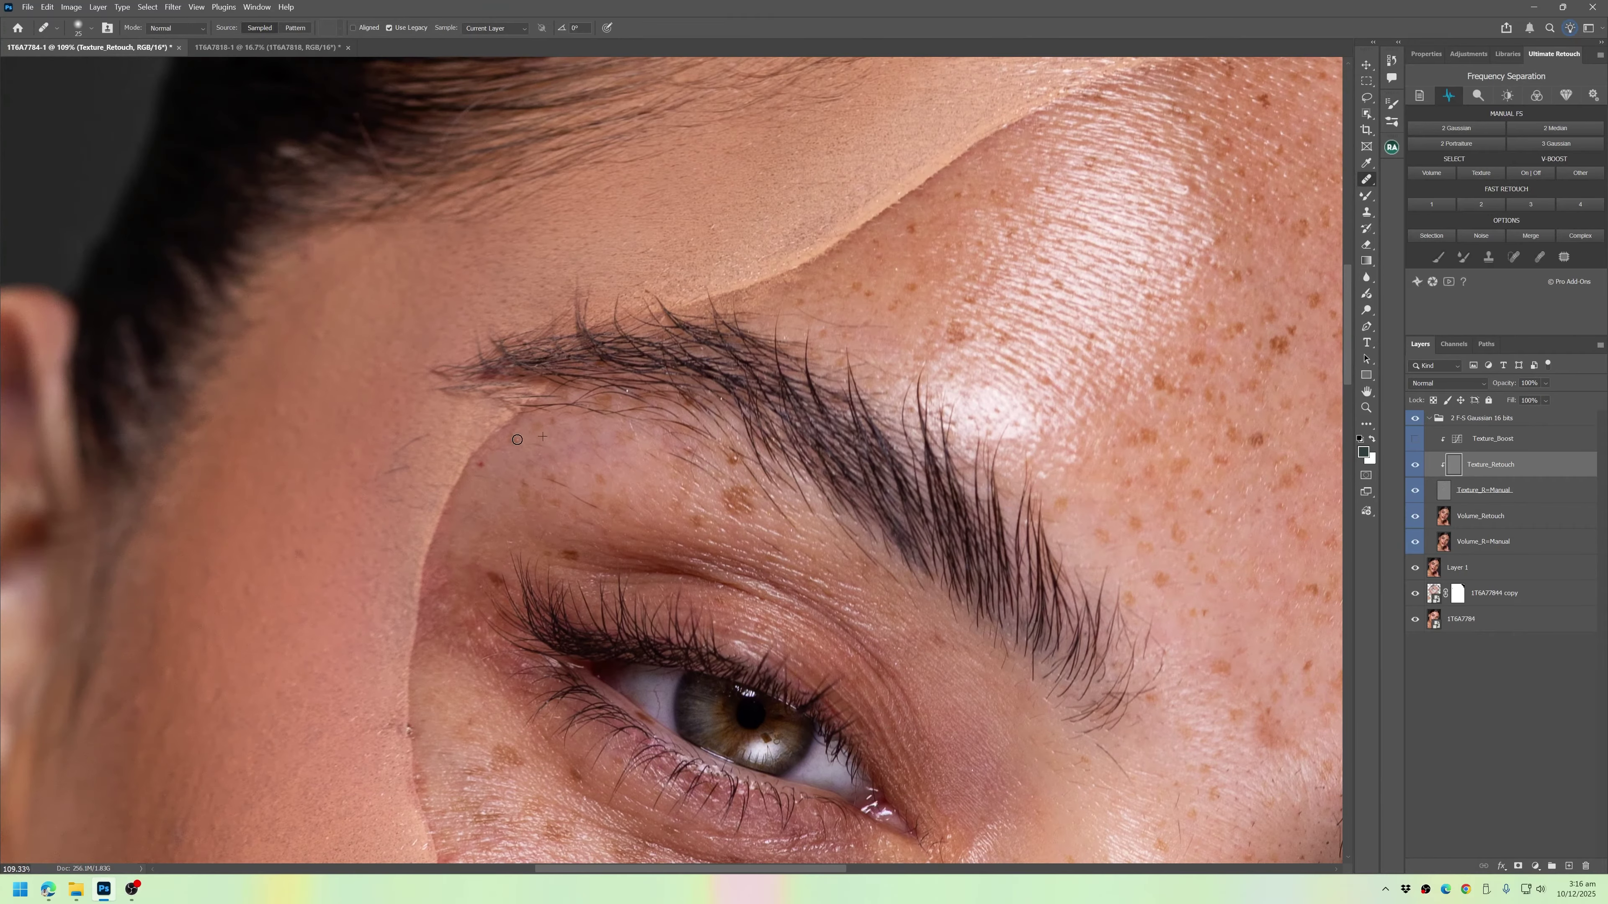
- Heal stray hairs around the outer end of the eyebrow on the ear side with a smaller Healing Brush
{"action": "mouse_move", "coordinate": [732, 421]}
{"action": "left_mouse_down"}
{"action": "mouse_move", "coordinate": [574, 405]}
{"action": "mouse_move", "coordinate": [531, 473]}
{"action": "left_mouse_up"}
{"action": "key", "text": "bracketleft"}
{"action": "key", "text": "bracketleft"}
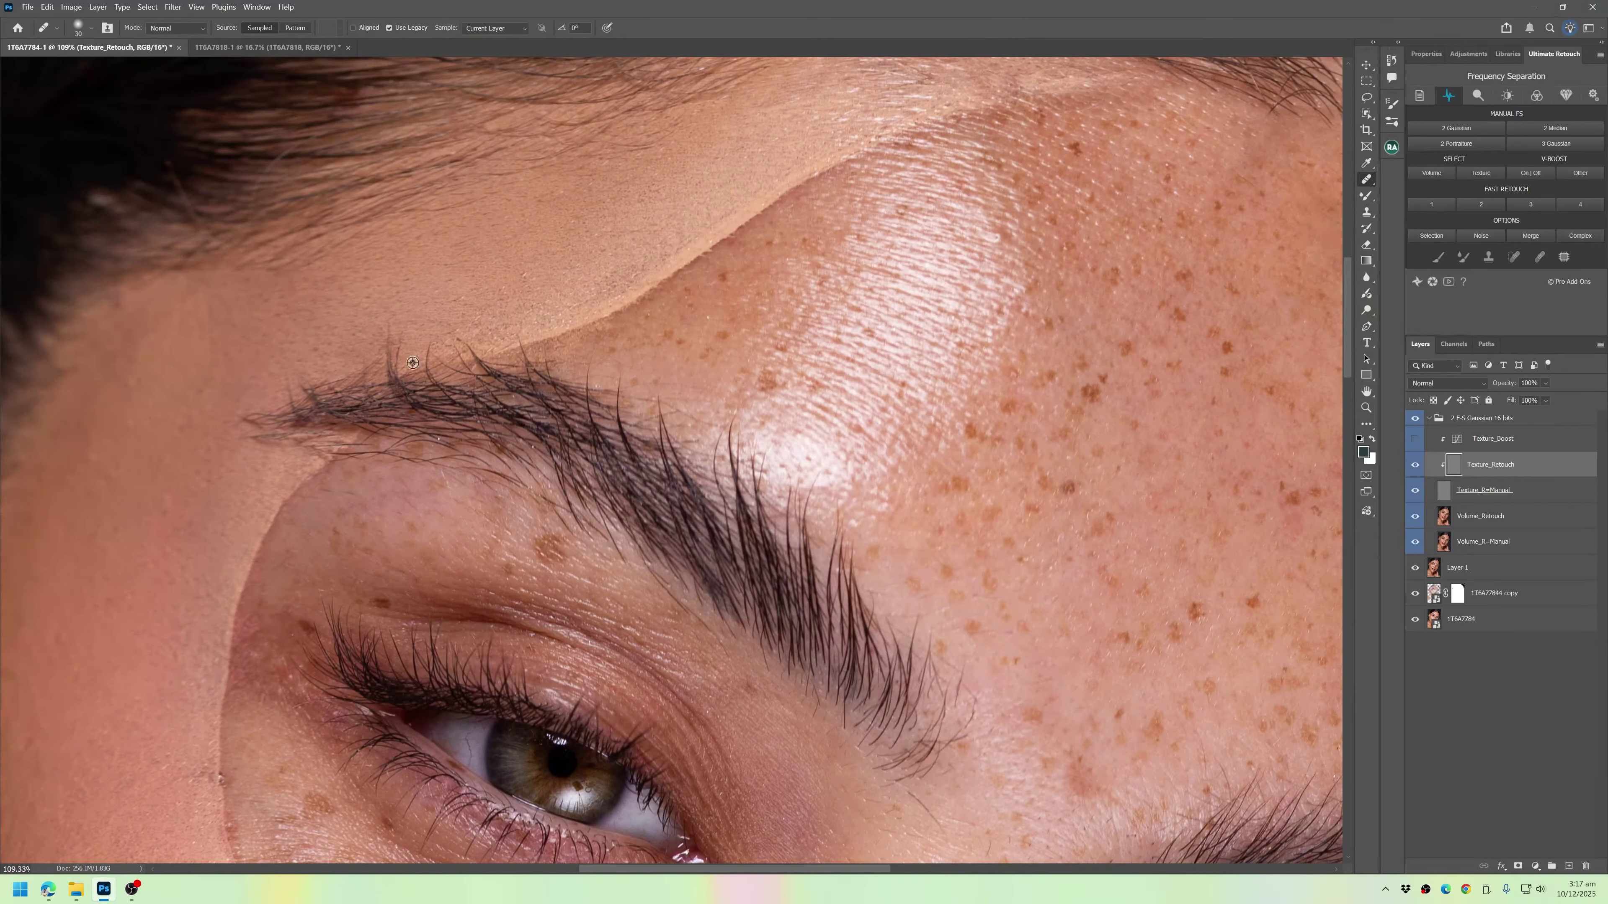
{"action": "scroll", "coordinate": [710, 463], "scroll_direction": "down", "scroll_amount": 8}
{"action": "scroll", "coordinate": [557, 528], "scroll_direction": "up", "scroll_amount": 10}
- Heal blemishes on the temple and outer cheek beside the ear with a larger Healing Brush
{"action": "mouse_move", "coordinate": [506, 525]}
{"action": "left_mouse_down"}
{"action": "mouse_move", "coordinate": [521, 446]}
{"action": "mouse_move", "coordinate": [733, 674]}
{"action": "left_mouse_up"}
{"action": "key", "text": "bracketright"}
{"action": "key", "text": "bracketright"}
{"action": "key", "text": "bracketright"}
{"action": "key", "text": "bracketright"}
{"action": "key", "text": "bracketright"}
{"action": "left_click_drag", "start_coordinate": [440, 489], "coordinate": [506, 391]}
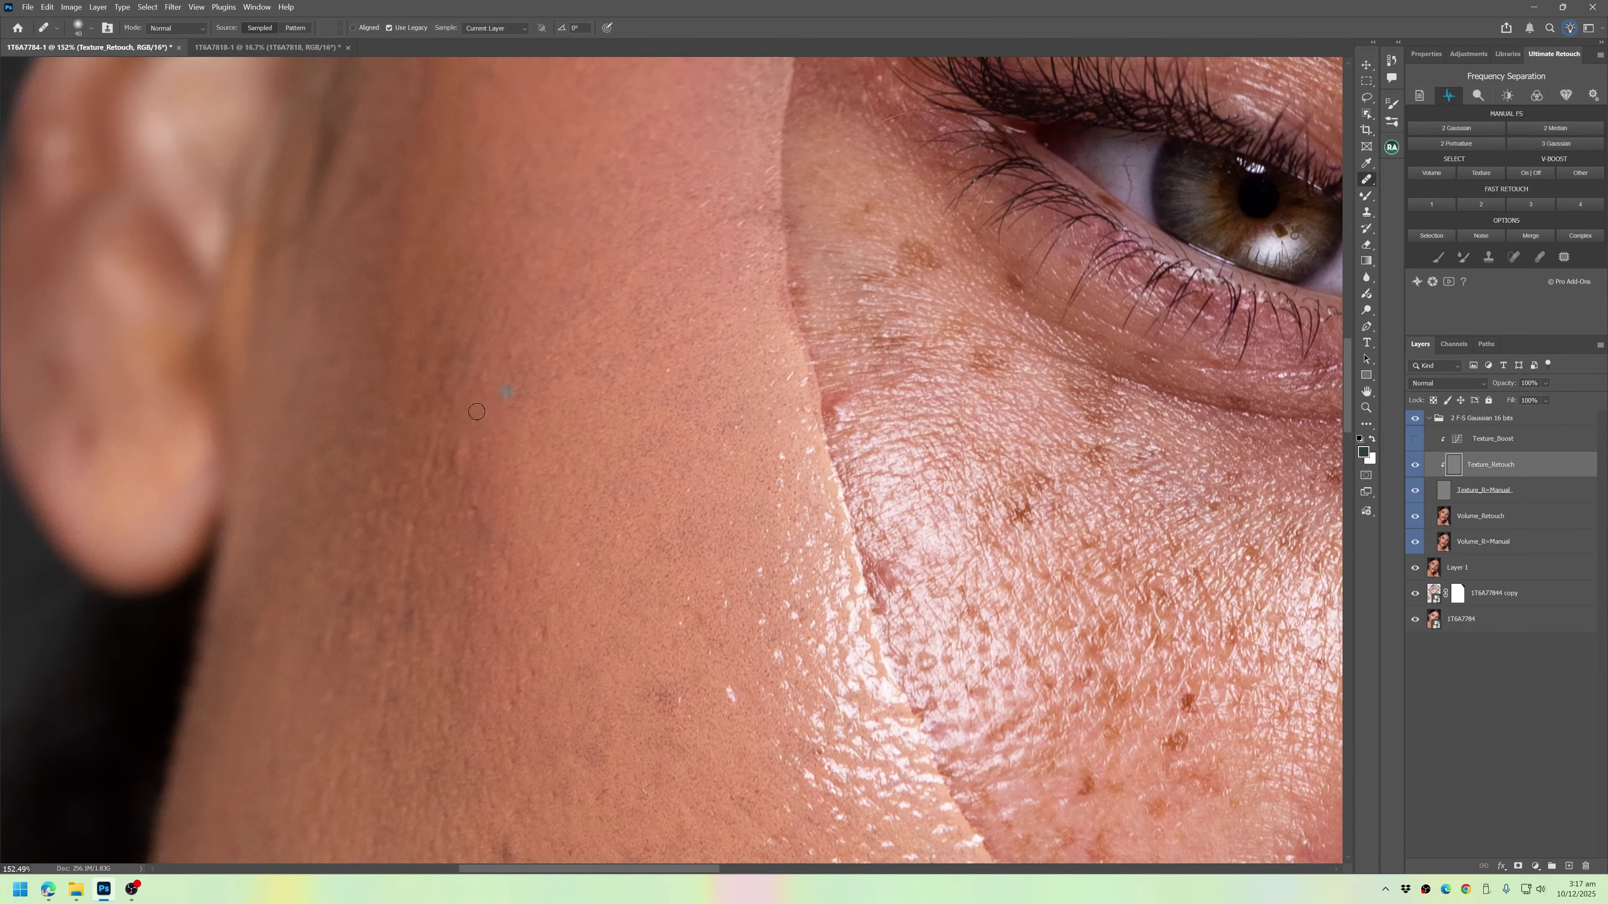
{"action": "left_click", "coordinate": [731, 695]}
{"action": "left_click", "coordinate": [776, 570]}
- Enlarge the healing brush and heal a blemish on the forehead texture
{"action": "scroll", "coordinate": [785, 507], "scroll_direction": "down", "scroll_amount": 8}
{"action": "scroll", "coordinate": [887, 316], "scroll_direction": "up", "scroll_amount": 8}
{"action": "left_click", "coordinate": [837, 341]}
{"action": "scroll", "coordinate": [883, 380], "scroll_direction": "down", "scroll_amount": 7}
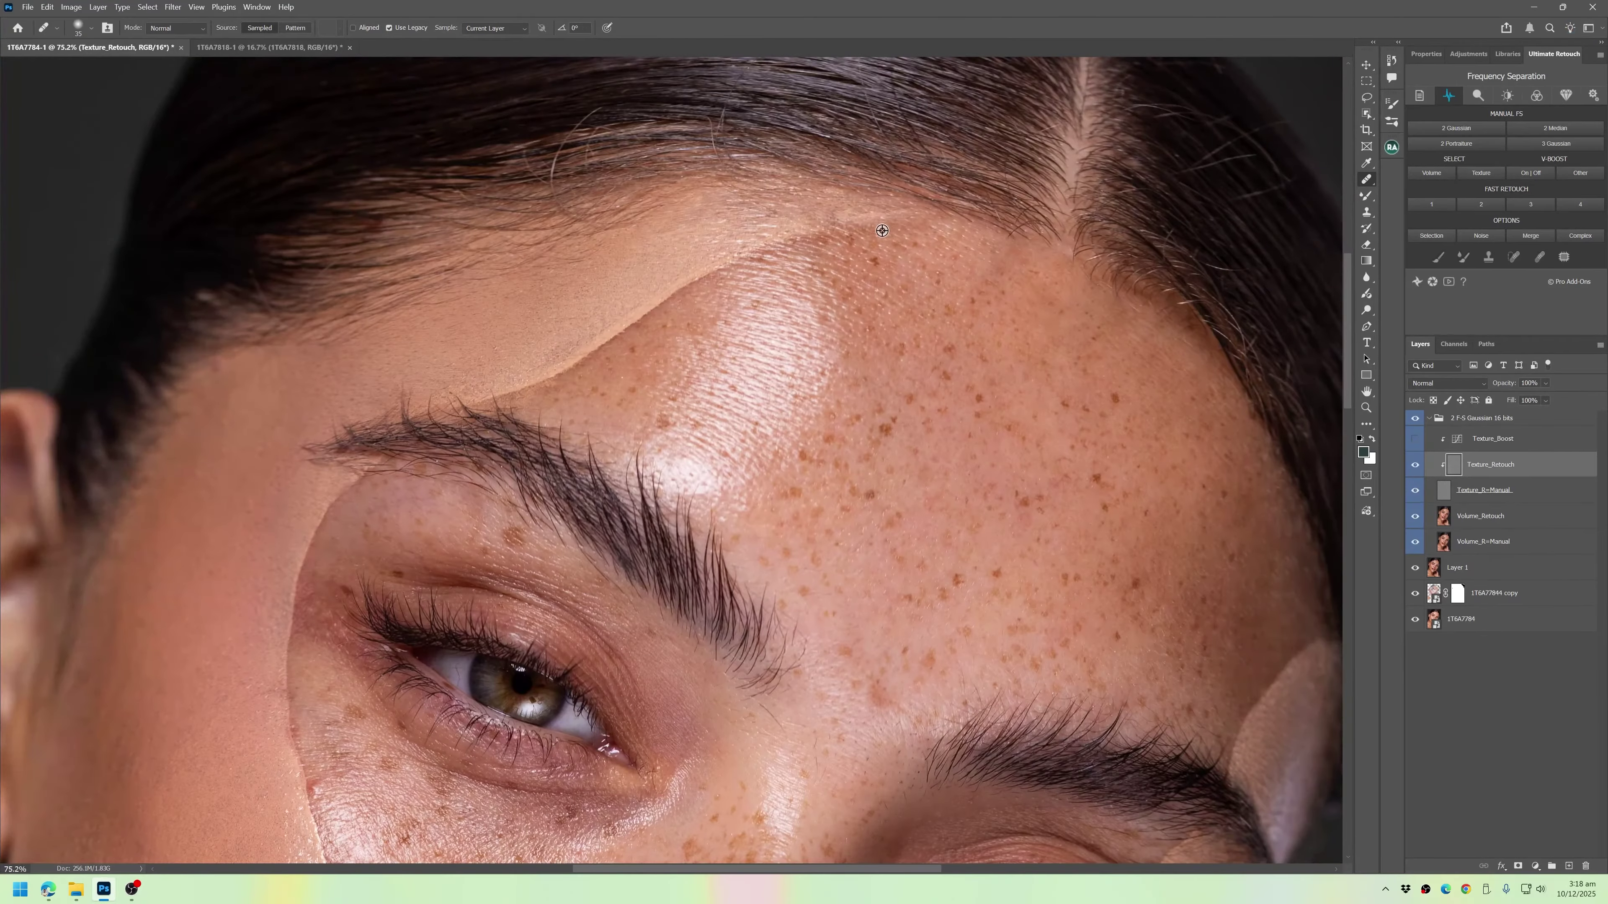
{"action": "scroll", "coordinate": [760, 570], "scroll_direction": "up", "scroll_amount": 7}
{"action": "key", "text": "bracketright"}
{"action": "key", "text": "bracketright"}
{"action": "key", "text": "bracketright"}
{"action": "left_click", "coordinate": [804, 351]}
- Remove stray hairs around the inner end of the first eyebrow with a small healing brush sampled from nearby skin
{"action": "key", "text": "bracketleft"}
{"action": "key", "text": "bracketleft"}
{"action": "key", "text": "bracketleft"}
{"action": "key", "text": "bracketleft"}
{"action": "key", "text": "bracketleft"}
{"action": "key", "text": "bracketleft"}
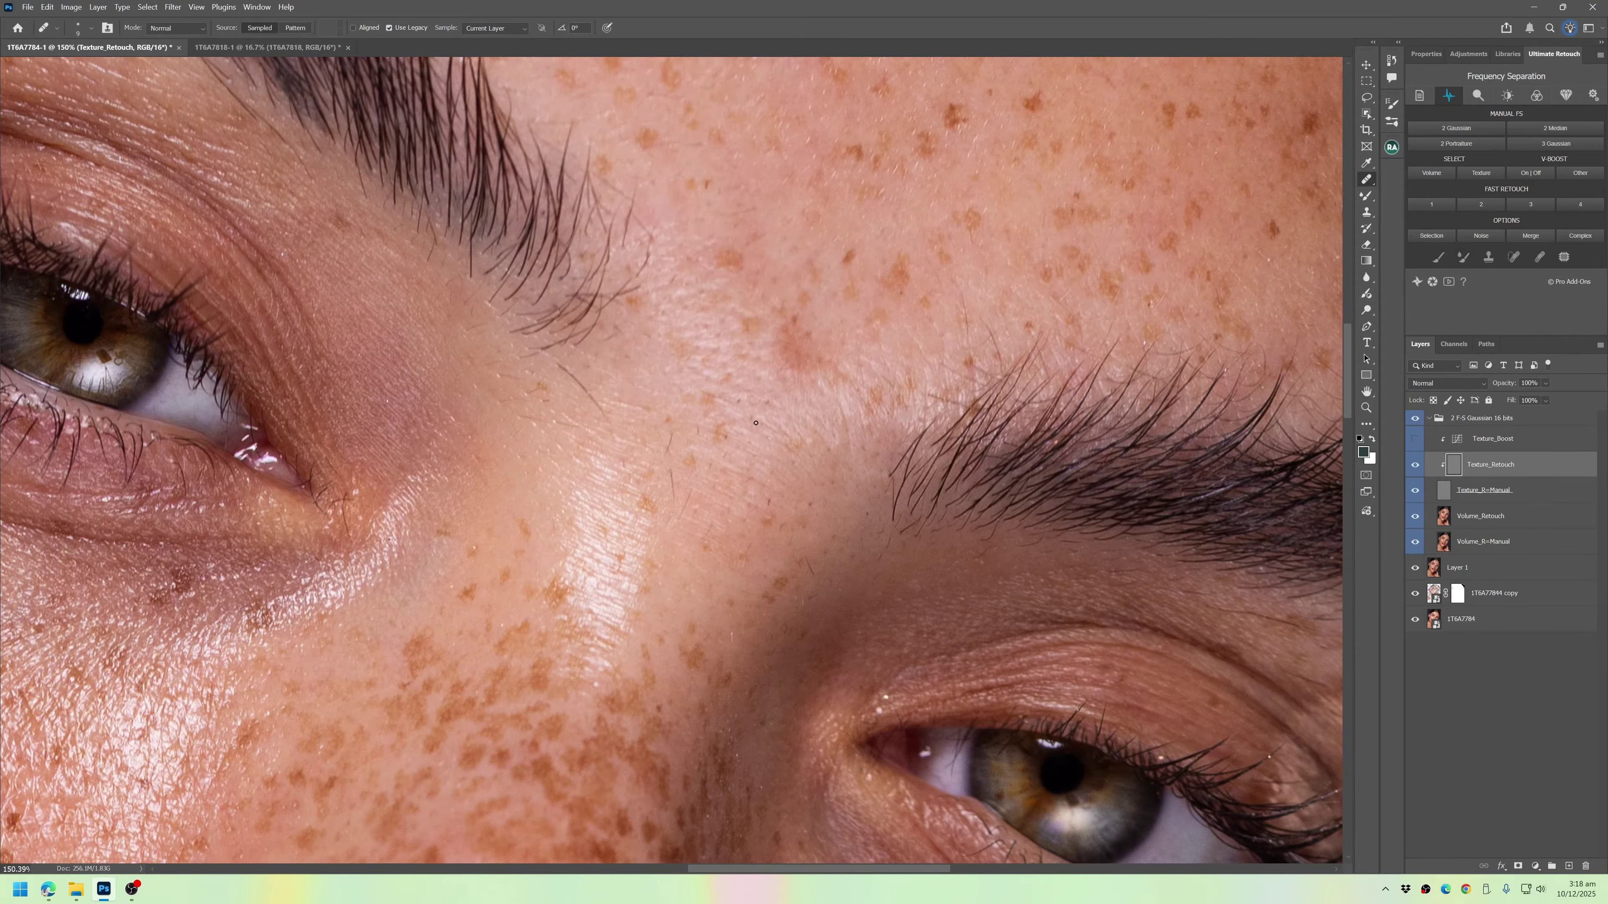
{"action": "left_click", "coordinate": [650, 201], "text": "alt"}
{"action": "left_click_drag", "start_coordinate": [635, 193], "coordinate": [623, 246]}
{"action": "left_click_drag", "start_coordinate": [651, 233], "coordinate": [638, 277]}
{"action": "left_click_drag", "start_coordinate": [631, 287], "coordinate": [588, 332]}
{"action": "key", "text": "bracketright"}
{"action": "left_click_drag", "start_coordinate": [559, 365], "coordinate": [603, 411]}
- Smooth the creases beneath the other eye with short healing strokes sampled from clean under-eye skin
{"action": "scroll", "coordinate": [759, 272], "scroll_direction": "down", "scroll_amount": 7}
{"action": "scroll", "coordinate": [886, 470], "scroll_direction": "up", "scroll_amount": 7}
{"action": "key", "text": "bracketleft"}
{"action": "left_click", "coordinate": [520, 327], "text": "alt"}
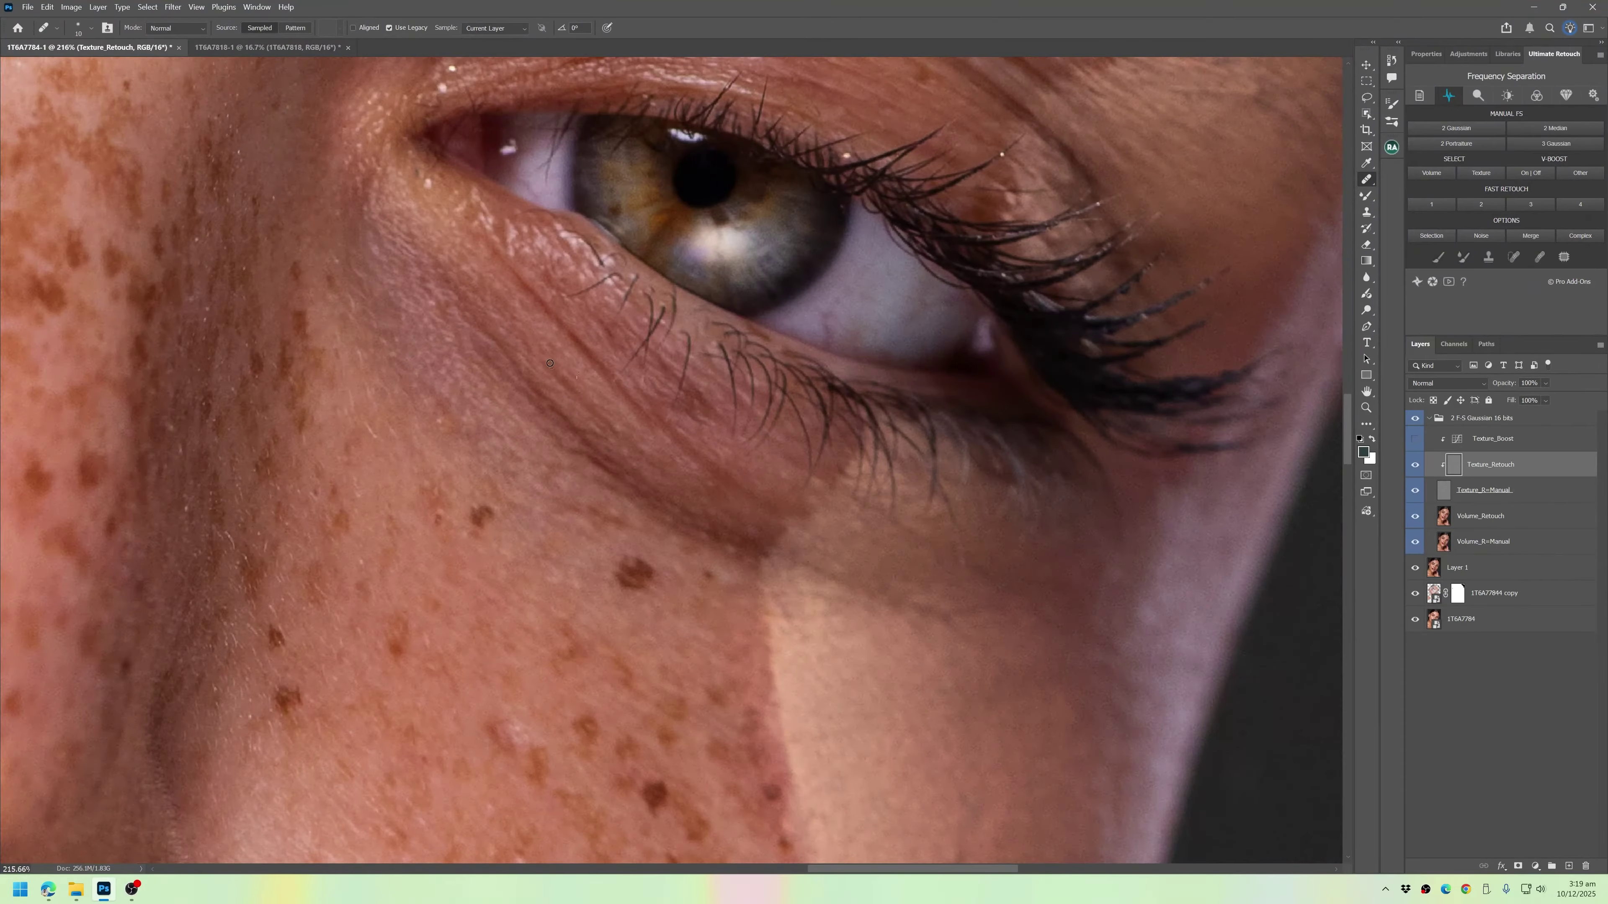
{"action": "mouse_move", "coordinate": [550, 364]}
{"action": "left_mouse_down"}
{"action": "mouse_move", "coordinate": [638, 450]}
{"action": "mouse_move", "coordinate": [452, 285]}
{"action": "left_mouse_up"}
{"action": "left_click_drag", "start_coordinate": [502, 254], "coordinate": [757, 498]}
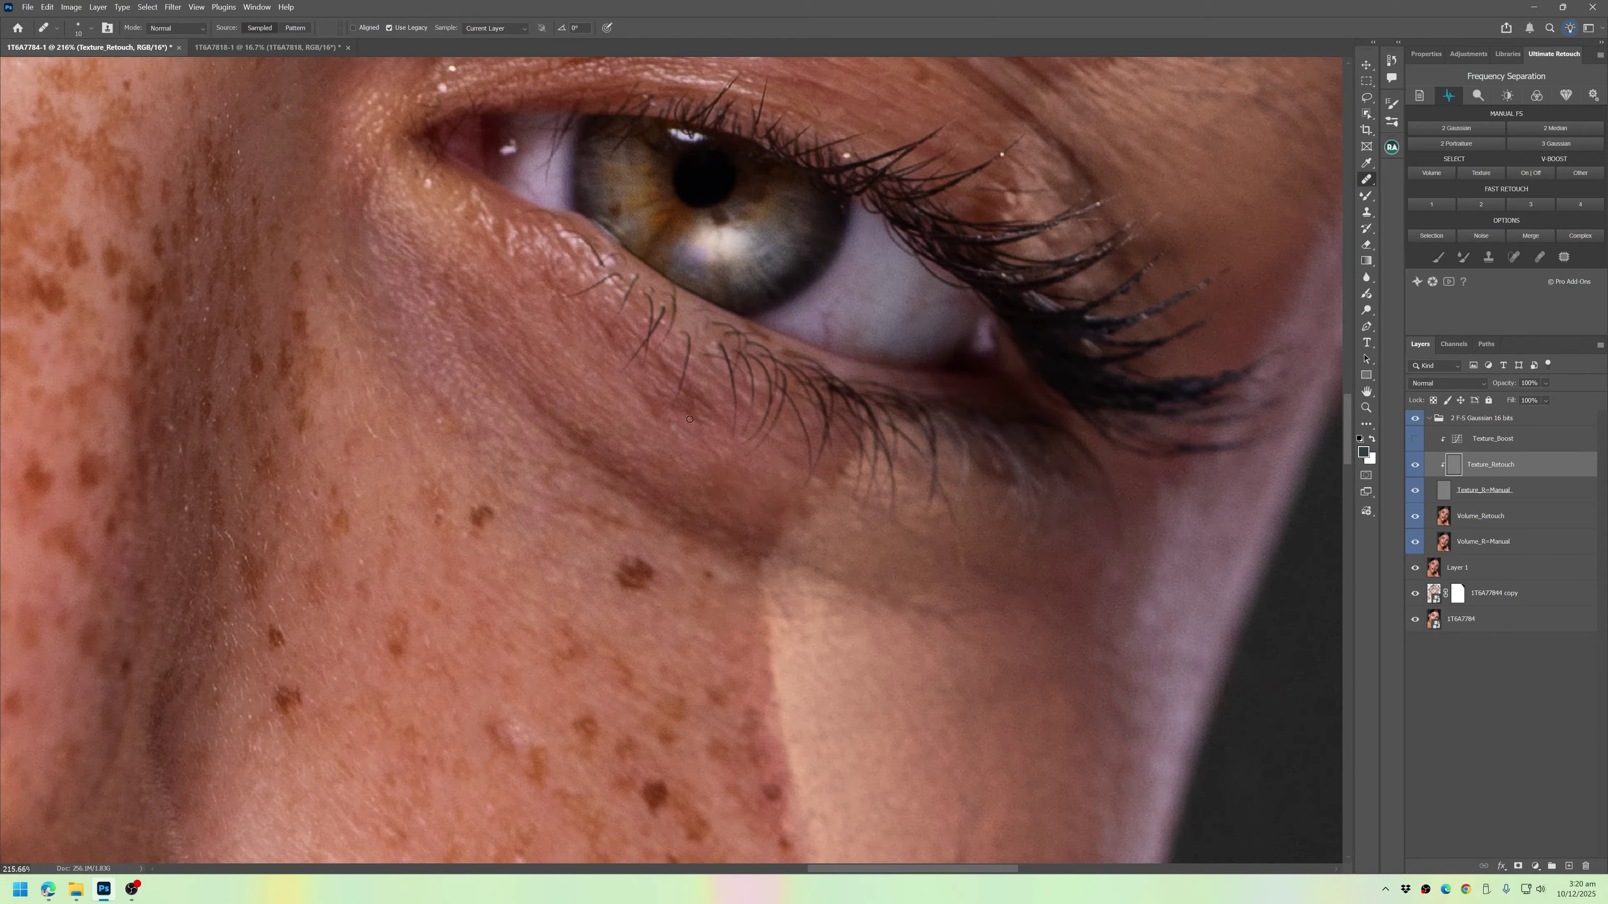
{"action": "left_click_drag", "start_coordinate": [873, 278], "coordinate": [806, 435]}
{"action": "key", "text": "bracketleft"}
{"action": "left_click", "coordinate": [874, 482], "text": "alt"}
{"action": "left_click", "coordinate": [768, 463]}
- Heal texture flaws on the upper eyelid between the lashes and eyebrow, resampling clean skin with a slightly larger brush
{"action": "mouse_move", "coordinate": [928, 407]}
{"action": "left_mouse_down"}
{"action": "mouse_move", "coordinate": [735, 439]}
{"action": "mouse_move", "coordinate": [681, 579]}
{"action": "left_mouse_up"}
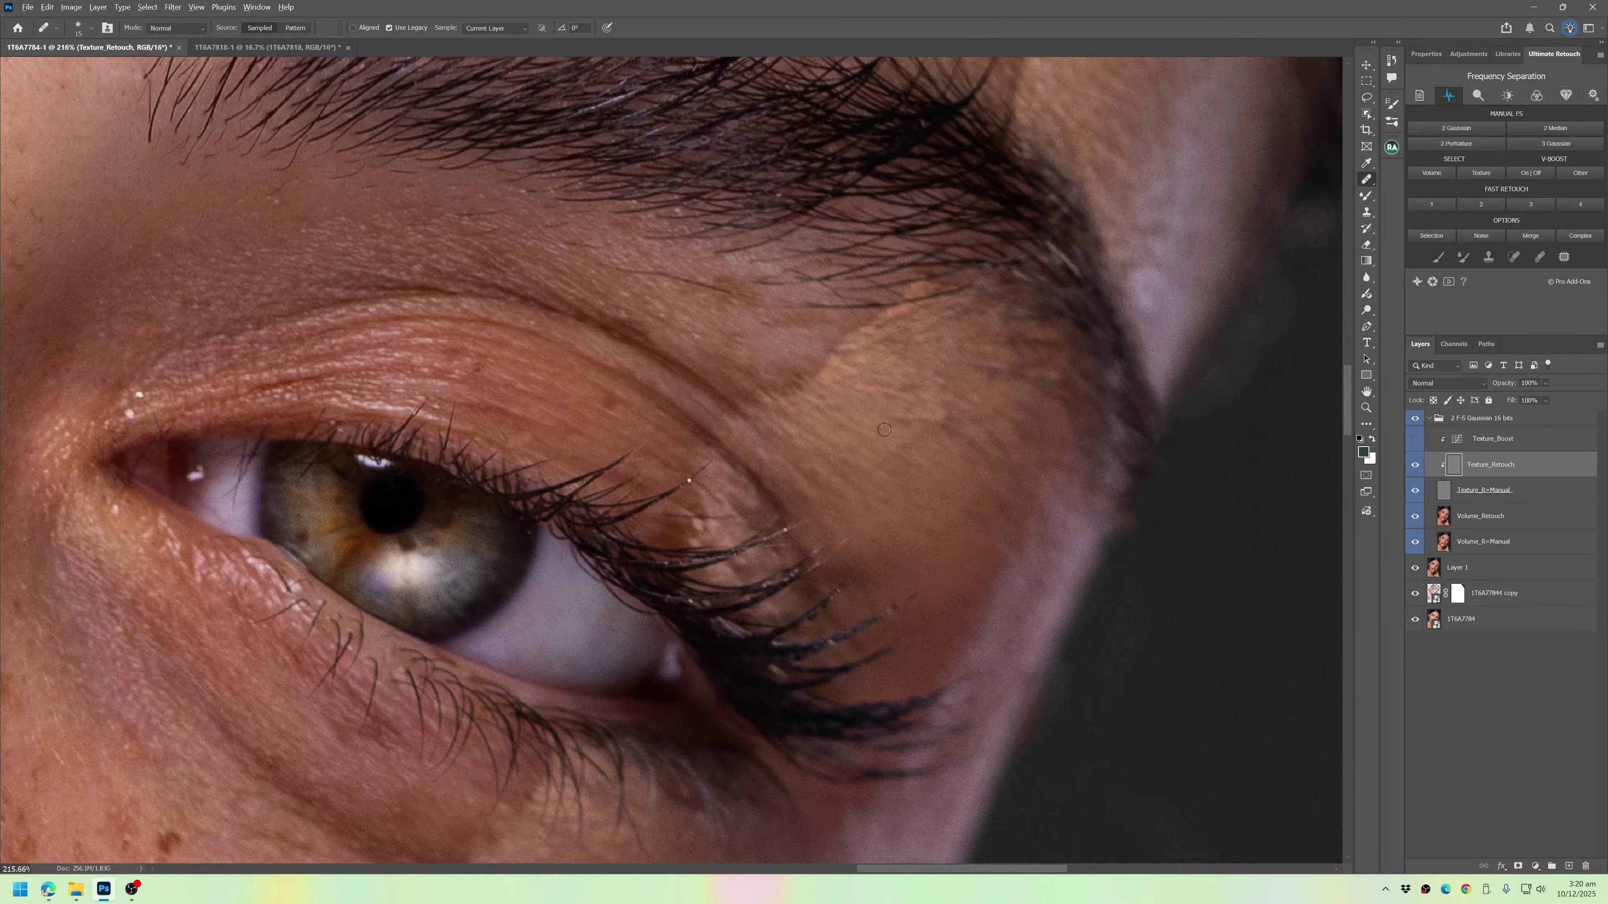
{"action": "left_click_drag", "start_coordinate": [433, 188], "coordinate": [471, 258]}
{"action": "key", "text": "bracketright"}
{"action": "key", "text": "bracketright"}
{"action": "left_click", "coordinate": [470, 259], "text": "alt"}
{"action": "left_click_drag", "start_coordinate": [1019, 614], "coordinate": [693, 460]}
{"action": "scroll", "coordinate": [658, 349], "scroll_direction": "down", "scroll_amount": 5}
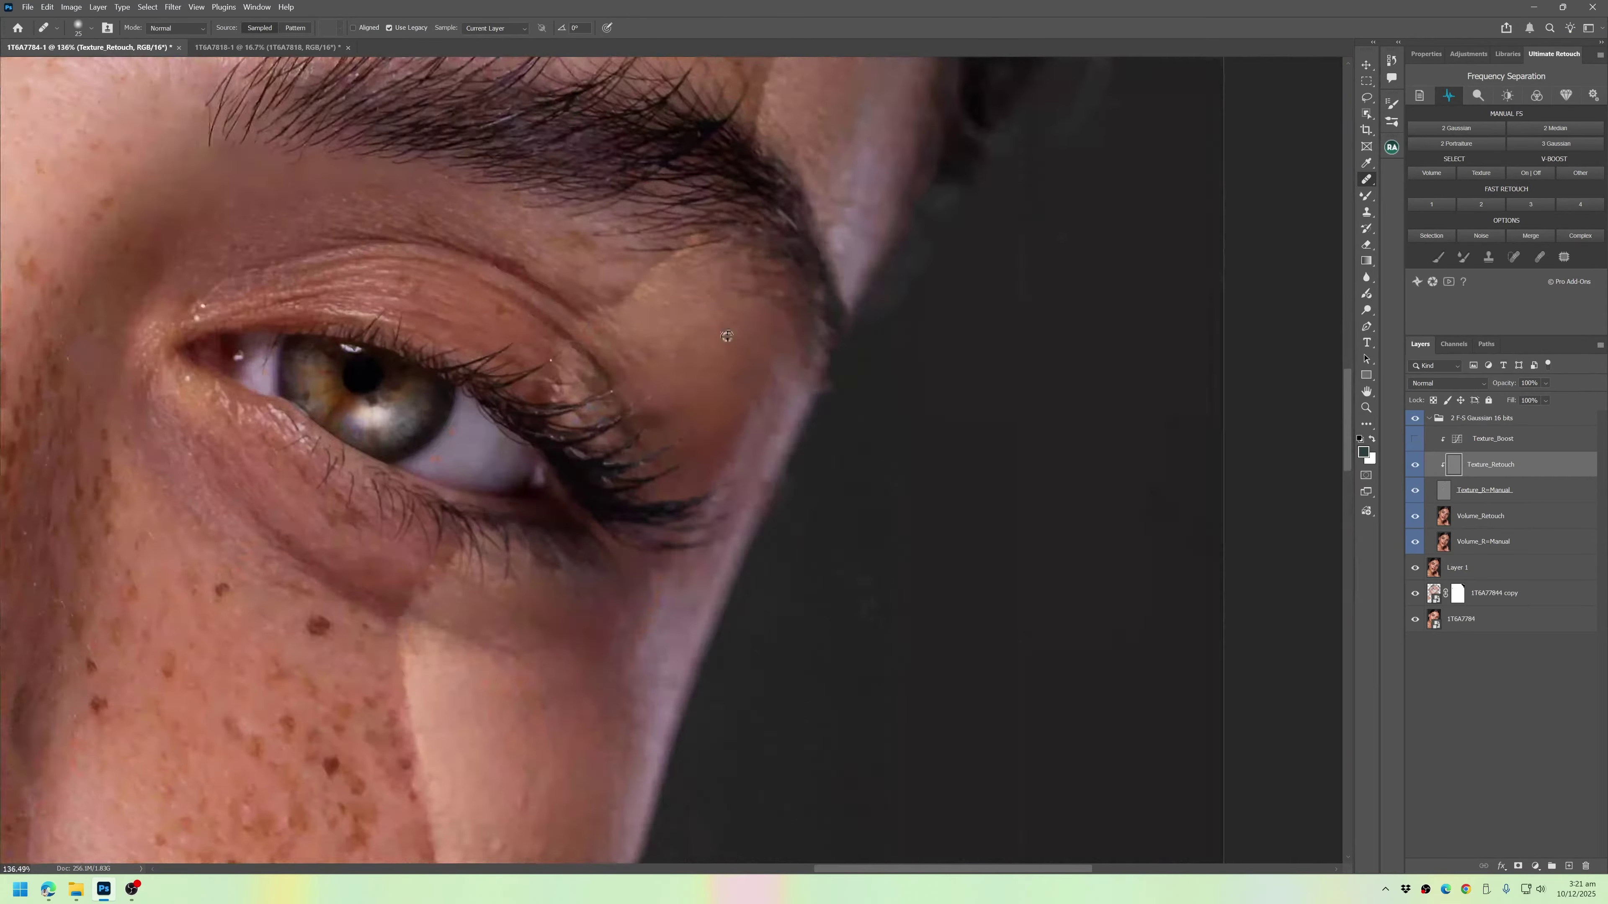
- Clean up the skin texture beside that eye's outer corner and down the far cheek, adjusting the healing brush size
{"action": "left_click_drag", "start_coordinate": [822, 190], "coordinate": [665, 477]}
{"action": "scroll", "coordinate": [666, 478], "scroll_direction": "up", "scroll_amount": 4}
{"action": "key", "text": "bracketright"}
{"action": "scroll", "coordinate": [453, 585], "scroll_direction": "down", "scroll_amount": 4}
{"action": "left_click_drag", "start_coordinate": [266, 823], "coordinate": [622, 258]}
{"action": "key", "text": "bracketleft"}
{"action": "key", "text": "bracketleft"}
{"action": "left_click", "coordinate": [611, 346], "text": "alt"}
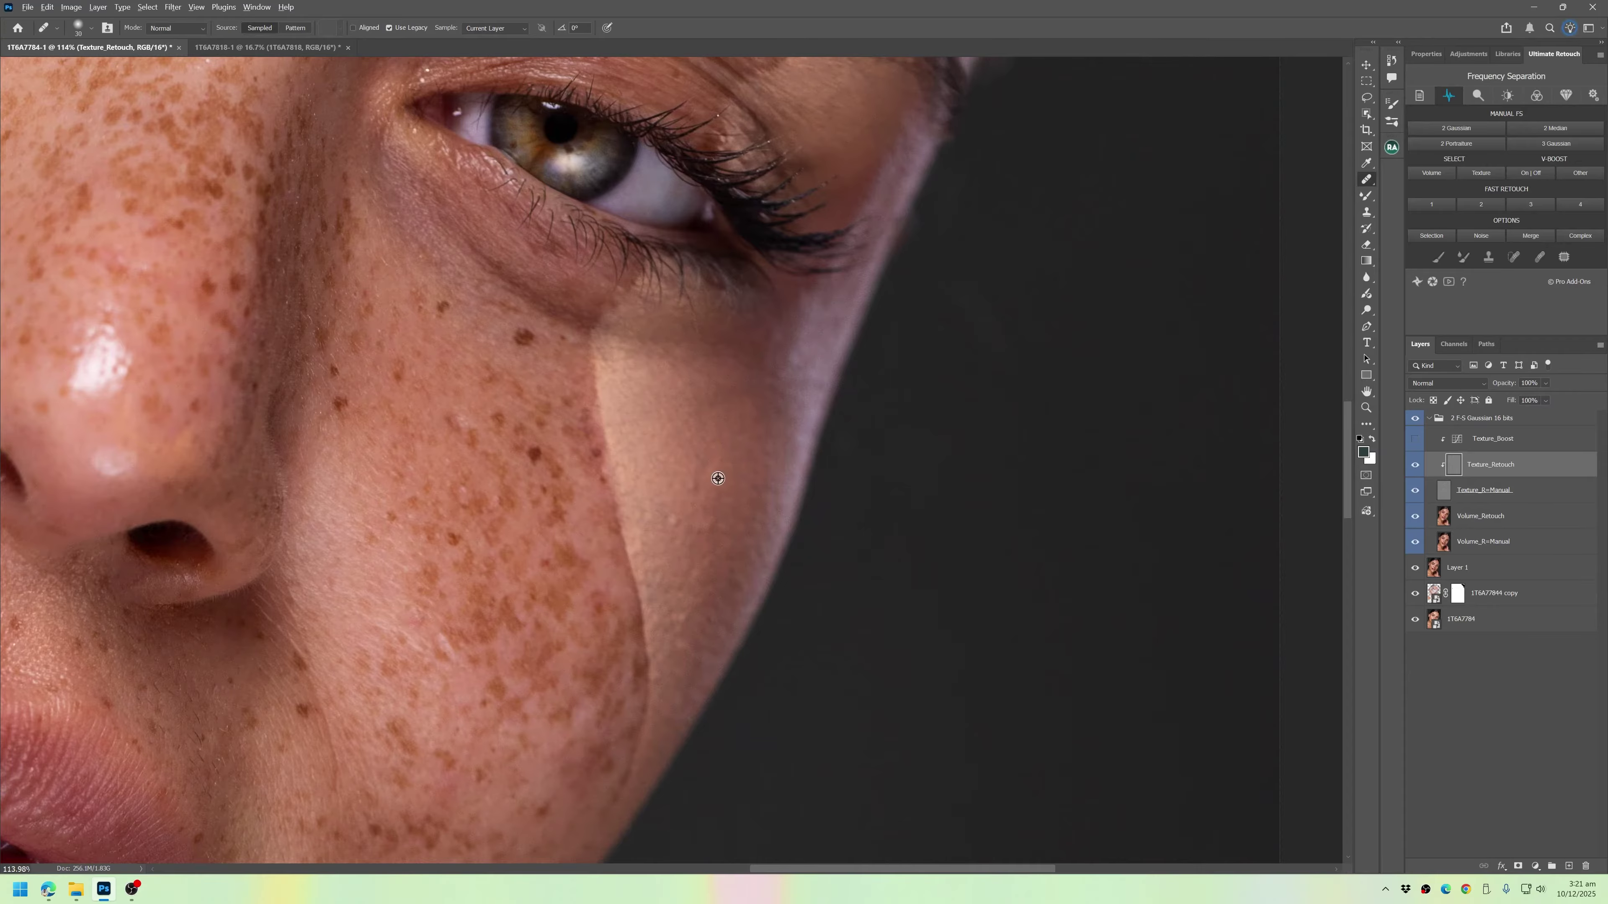
{"action": "left_click_drag", "start_coordinate": [314, 803], "coordinate": [617, 531]}
- Heal the light speck in the far nostril with a much smaller brush sampled from the area beside it
{"action": "scroll", "coordinate": [617, 531], "scroll_direction": "up", "scroll_amount": 4}
{"action": "left_click_drag", "start_coordinate": [324, 138], "coordinate": [880, 538]}
{"action": "key", "text": "bracketleft"}
{"action": "key", "text": "bracketleft"}
{"action": "key", "text": "bracketleft"}
{"action": "key", "text": "bracketleft"}
{"action": "left_click", "coordinate": [870, 545], "text": "alt"}
{"action": "left_click", "coordinate": [885, 539]}
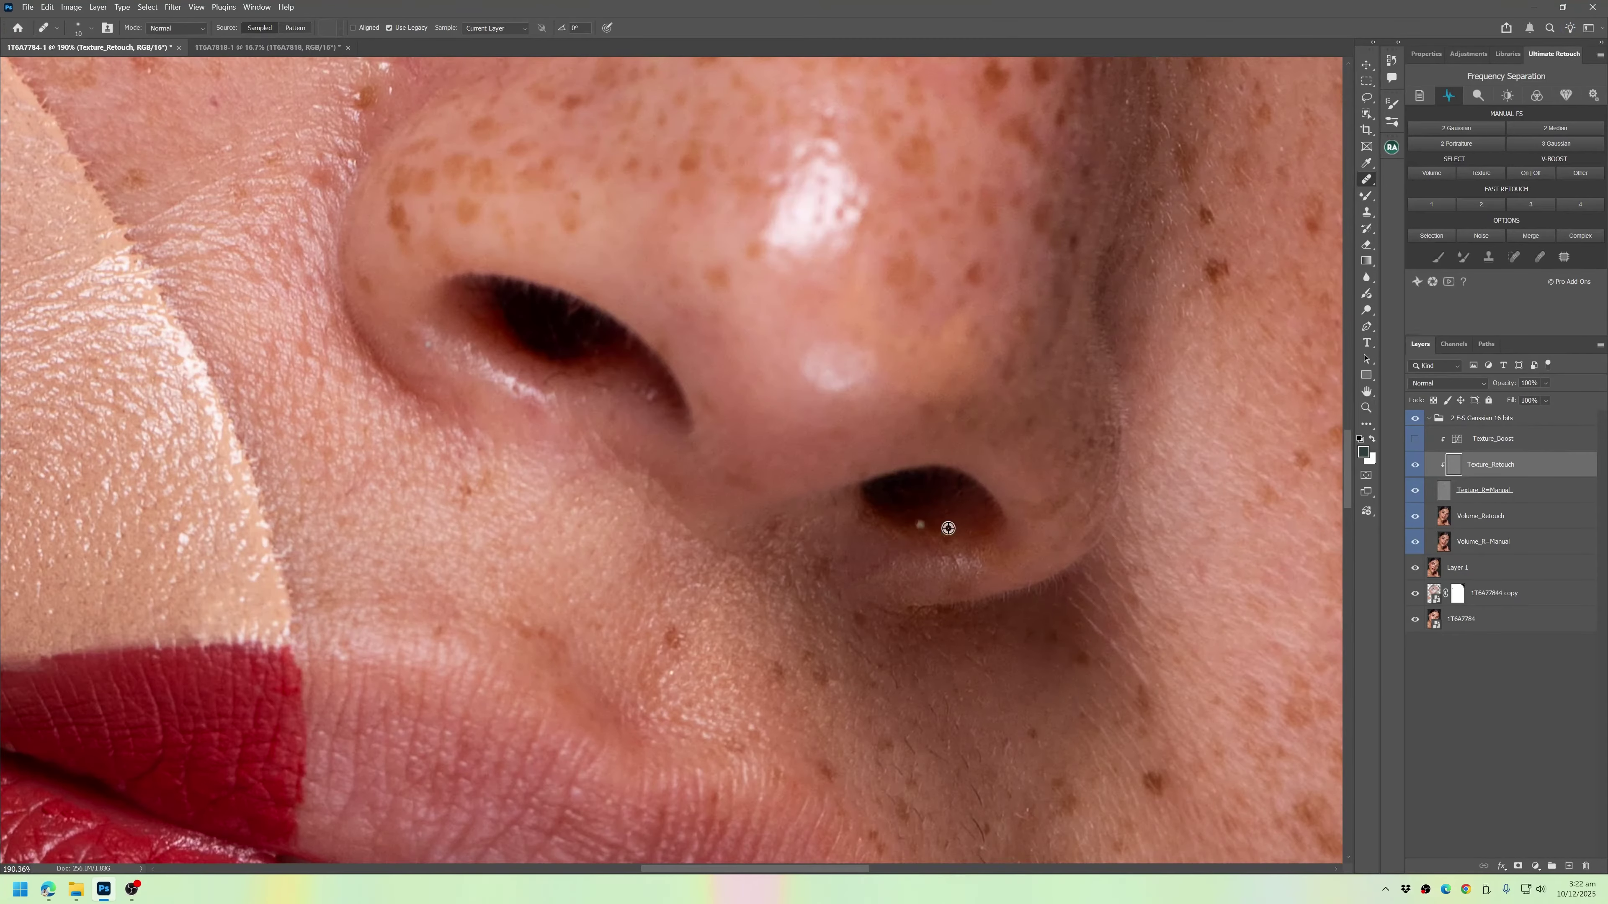
- Heal small flaws below the nose and down to the far corner of the mouth
{"action": "left_click_drag", "start_coordinate": [957, 716], "coordinate": [840, 565]}
{"action": "left_click_drag", "start_coordinate": [887, 697], "coordinate": [843, 599]}
{"action": "left_click_drag", "start_coordinate": [839, 855], "coordinate": [768, 667]}
{"action": "key", "text": "bracketright"}
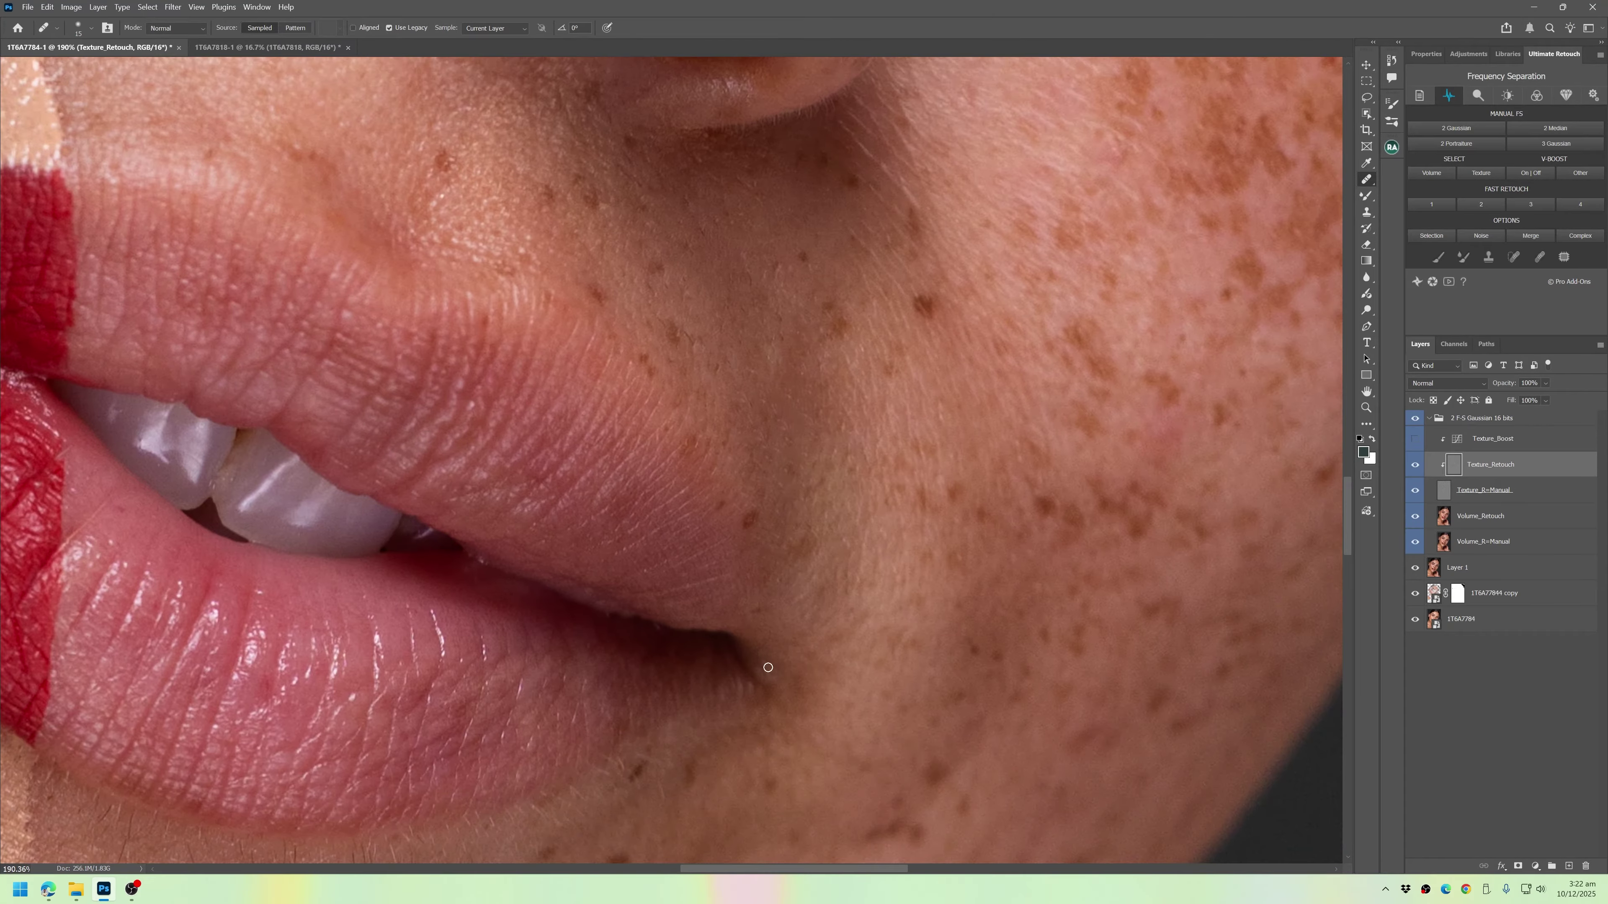
- Heal the small flaws around the nearer nostril with short strokes
{"action": "left_click_drag", "start_coordinate": [678, 308], "coordinate": [880, 670]}
{"action": "left_click_drag", "start_coordinate": [524, 267], "coordinate": [557, 346]}
{"action": "left_click_drag", "start_coordinate": [478, 275], "coordinate": [515, 348]}
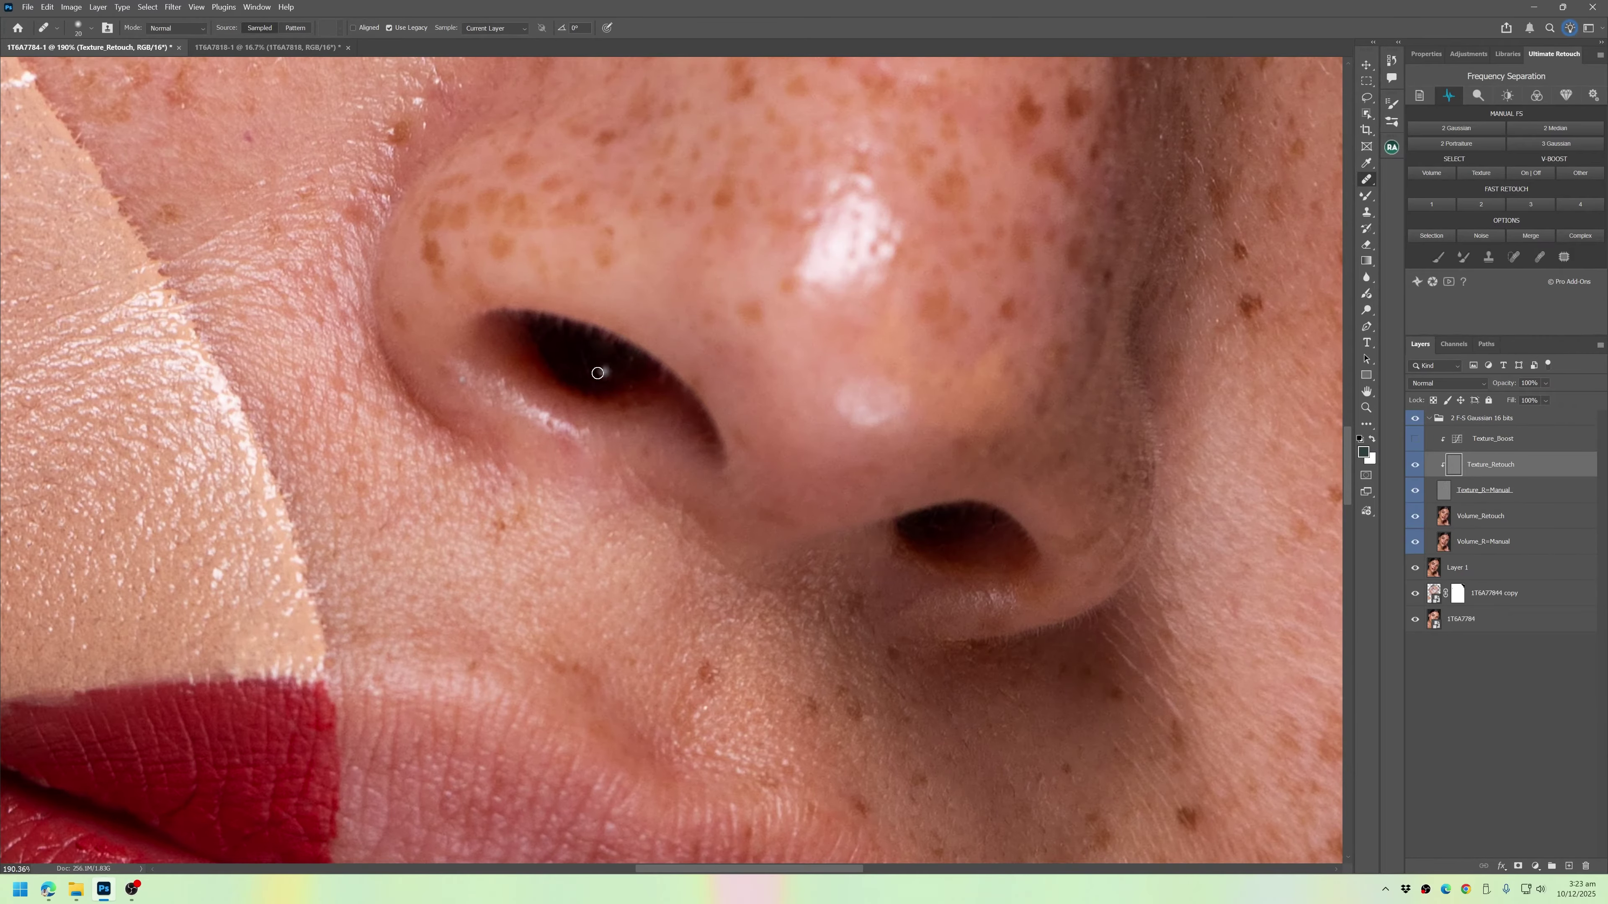
{"action": "scroll", "coordinate": [826, 411], "scroll_direction": "down", "scroll_amount": 4}
{"action": "left_click_drag", "start_coordinate": [727, 505], "coordinate": [836, 439]}
{"action": "scroll", "coordinate": [402, 490], "scroll_direction": "up", "scroll_amount": 3}
{"action": "left_click_drag", "start_coordinate": [471, 74], "coordinate": [681, 385]}
- Heal blemishes on the made-up cheek beside the mouth with a much larger brush
{"action": "scroll", "coordinate": [680, 385], "scroll_direction": "down", "scroll_amount": 3}
{"action": "key", "text": "bracketright"}
{"action": "key", "text": "bracketright"}
{"action": "key", "text": "bracketright"}
{"action": "key", "text": "bracketright"}
{"action": "key", "text": "bracketright"}
{"action": "key", "text": "bracketright"}
{"action": "key", "text": "bracketright"}
{"action": "left_click_drag", "start_coordinate": [605, 809], "coordinate": [600, 507]}
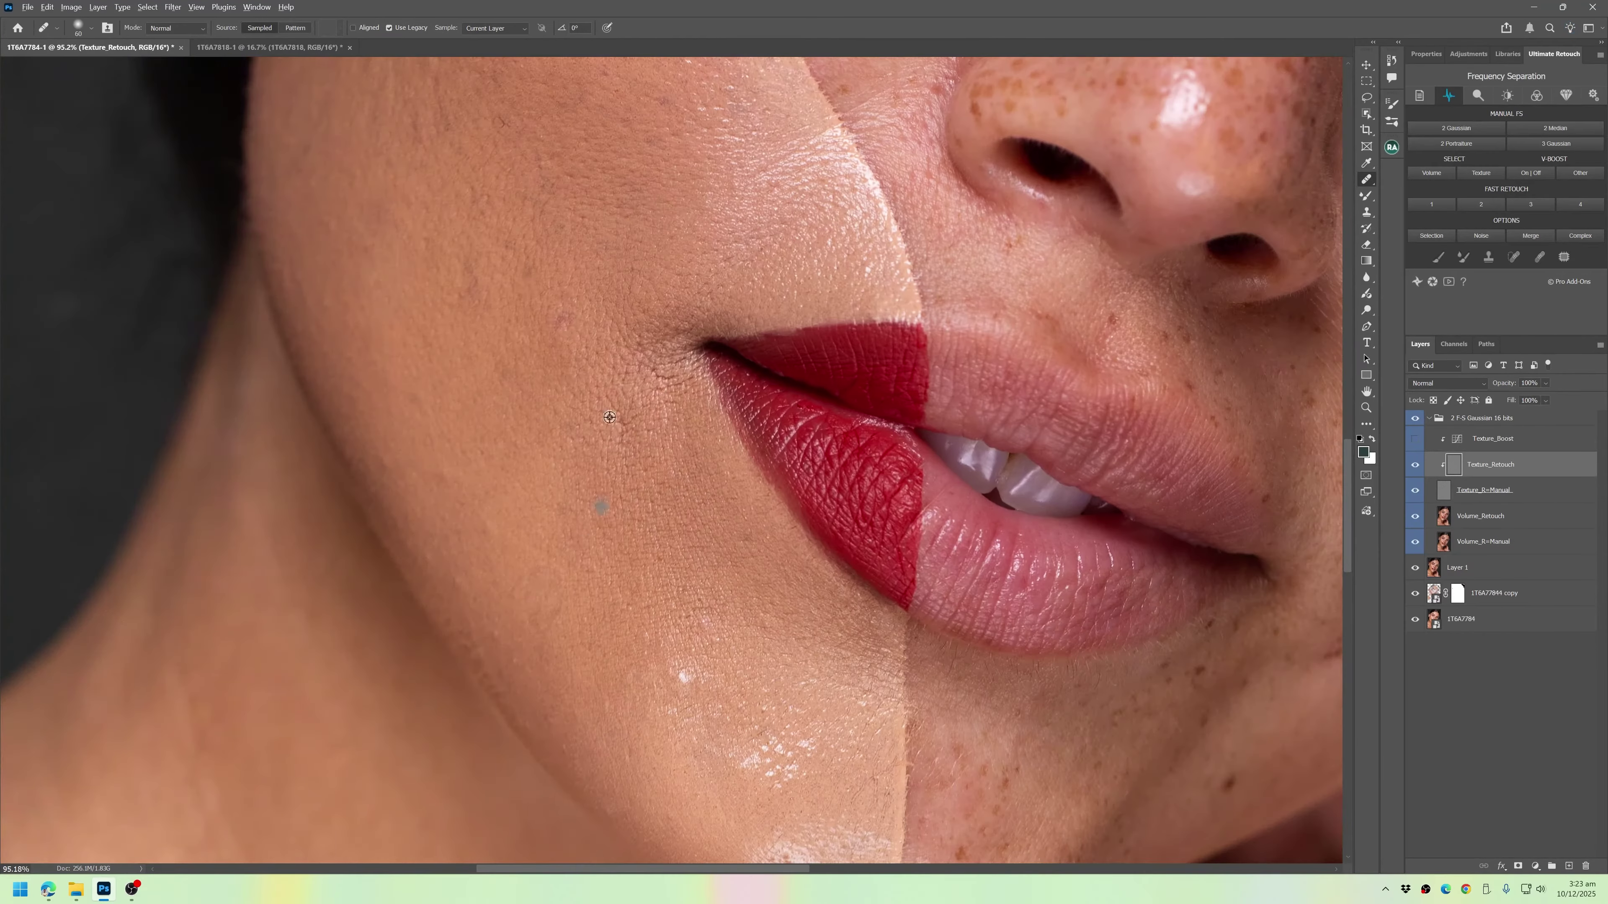
- Reduce the healing brush size and refine the skin texture around the corner of the red lips
{"action": "scroll", "coordinate": [609, 417], "scroll_direction": "up", "scroll_amount": 4}
{"action": "key", "text": "bracketleft"}
{"action": "key", "text": "bracketleft"}
{"action": "key", "text": "bracketleft"}
{"action": "key", "text": "bracketleft"}
{"action": "key", "text": "bracketleft"}
{"action": "key", "text": "bracketleft"}
{"action": "key", "text": "bracketleft"}
{"action": "key", "text": "bracketleft"}
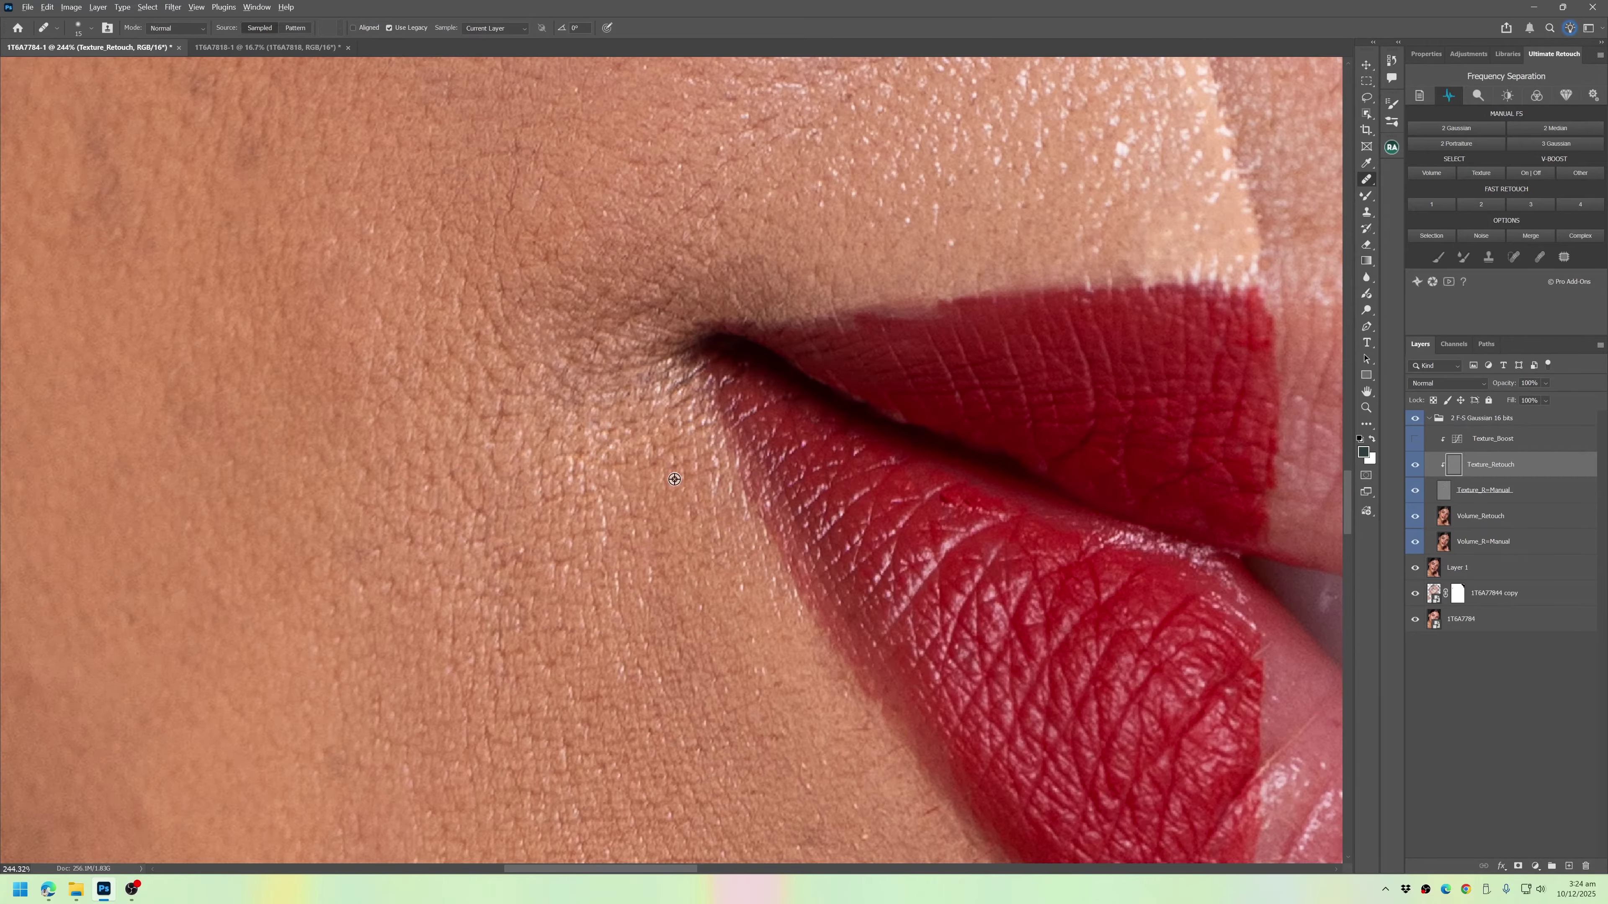
- Retouch texture flaws on the chin below the lips with a slightly larger healing brush
{"action": "scroll", "coordinate": [674, 479], "scroll_direction": "down", "scroll_amount": 5}
{"action": "scroll", "coordinate": [795, 580], "scroll_direction": "up", "scroll_amount": 4}
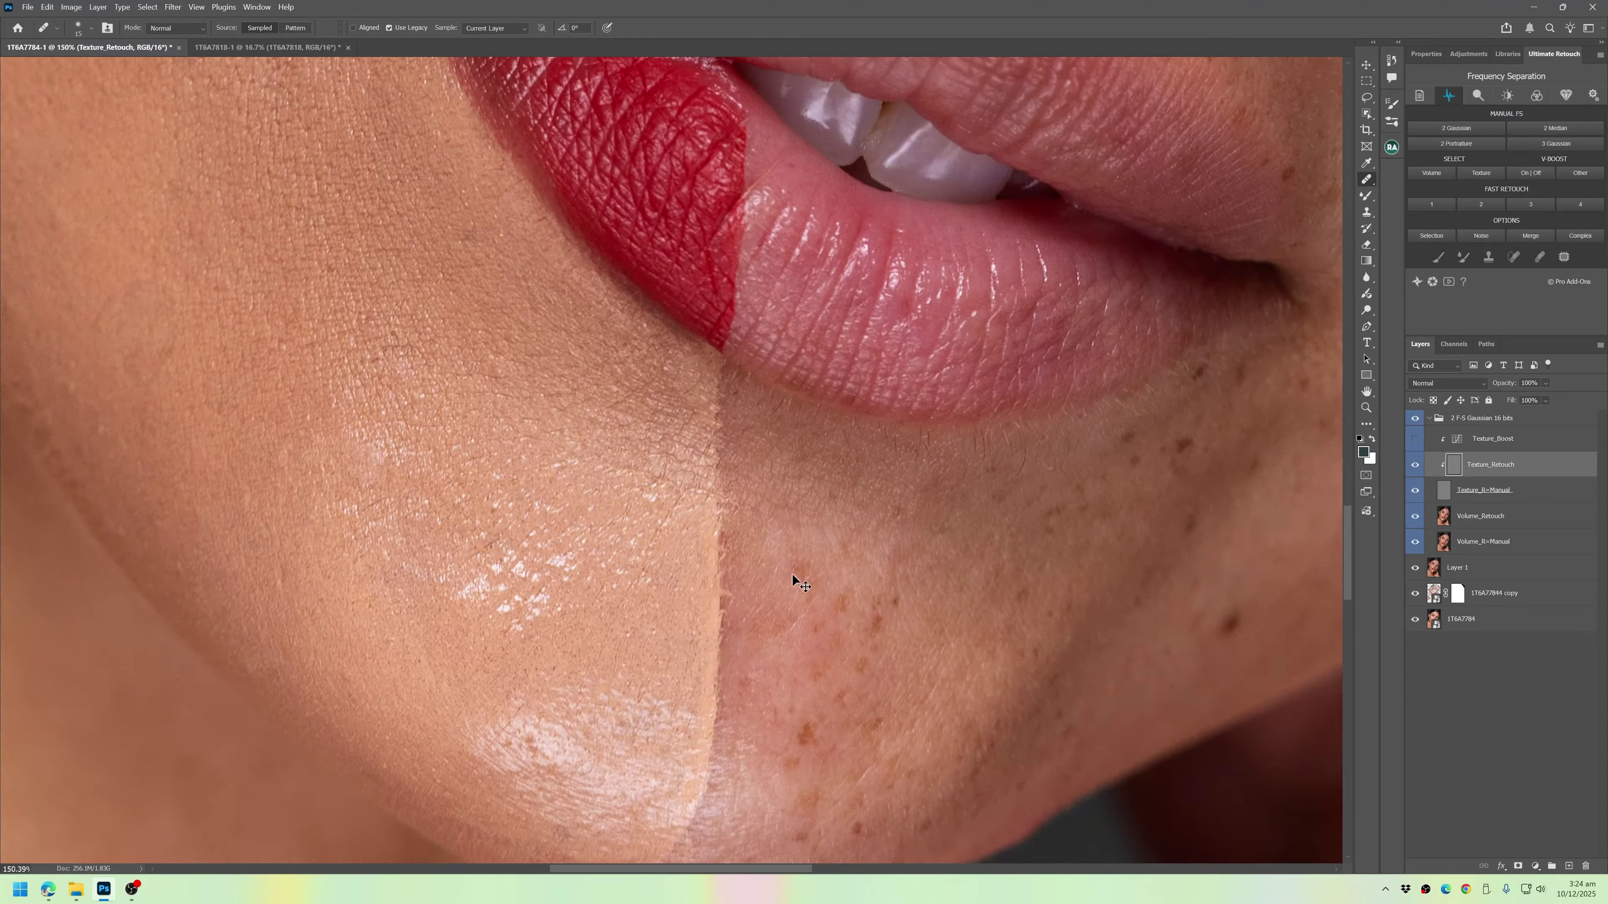
{"action": "key", "text": "bracketright"}
{"action": "scroll", "coordinate": [563, 478], "scroll_direction": "right", "scroll_amount": 2}
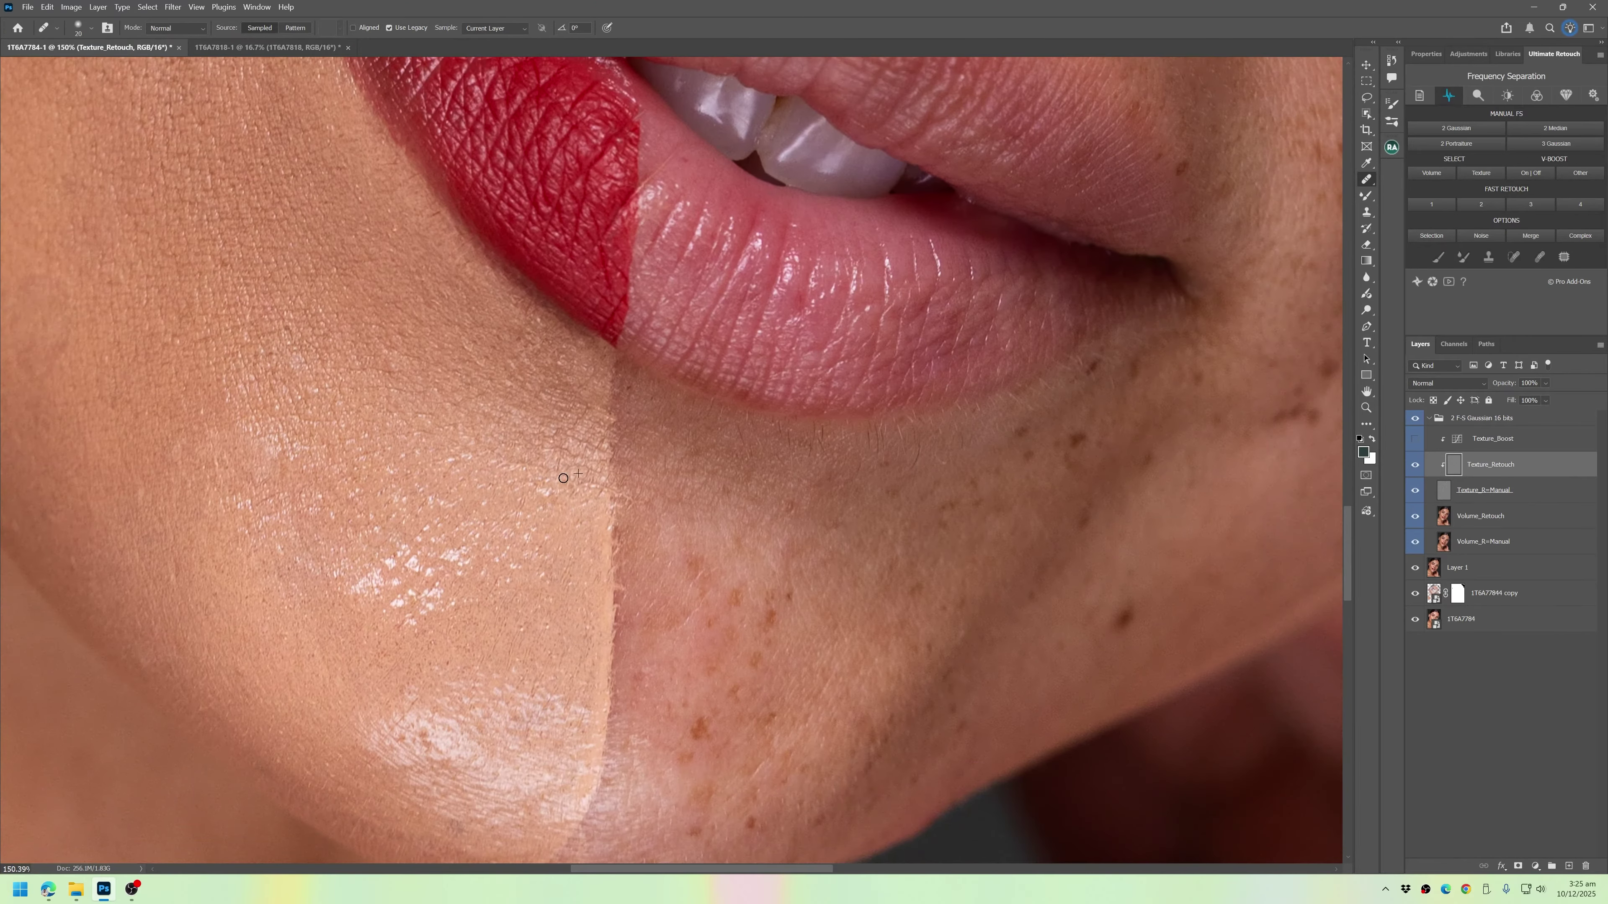
{"action": "key", "text": "bracketright"}
{"action": "scroll", "coordinate": [956, 401], "scroll_direction": "right", "scroll_amount": 2}
{"action": "scroll", "coordinate": [956, 401], "scroll_direction": "up", "scroll_amount": 1}
{"action": "scroll", "coordinate": [366, 320], "scroll_direction": "down", "scroll_amount": 2}
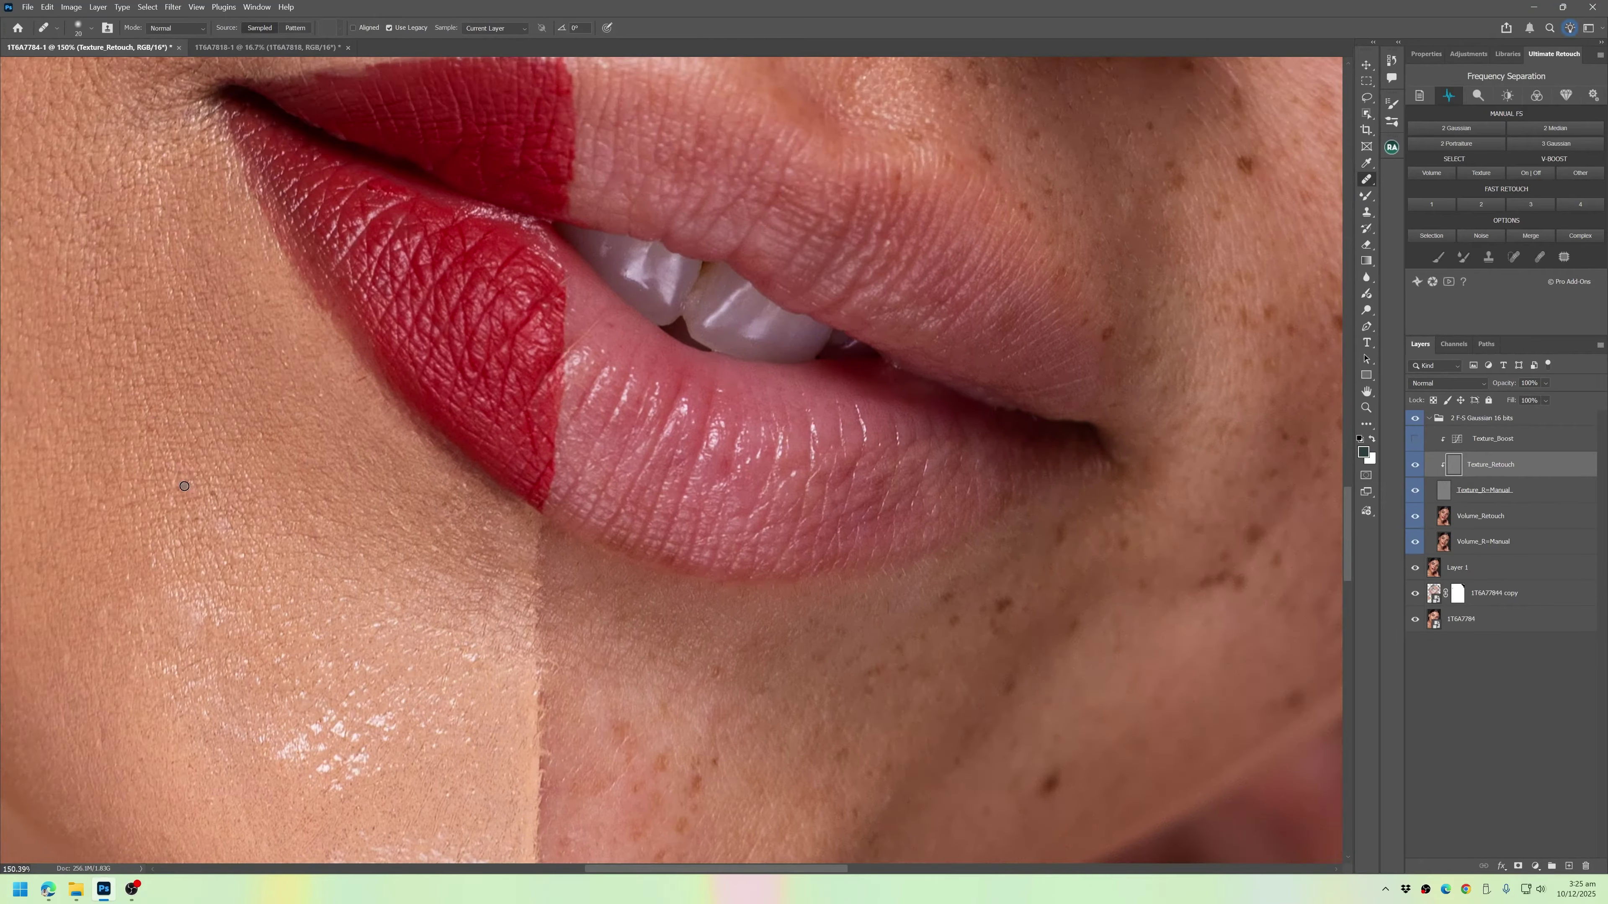
- Enlarge the healing brush, sample clean outer-cheek skin and heal a spot near the makeup edge beside the eye
{"action": "scroll", "coordinate": [186, 488], "scroll_direction": "up", "scroll_amount": 4}
{"action": "scroll", "coordinate": [570, 460], "scroll_direction": "down", "scroll_amount": 7}
{"action": "key", "text": "bracketright"}
{"action": "key", "text": "bracketright"}
{"action": "scroll", "coordinate": [494, 363], "scroll_direction": "up", "scroll_amount": 3}
{"action": "key", "text": "bracketright"}
{"action": "scroll", "coordinate": [392, 367], "scroll_direction": "up", "scroll_amount": 4}
{"action": "scroll", "coordinate": [392, 367], "scroll_direction": "right", "scroll_amount": 1}
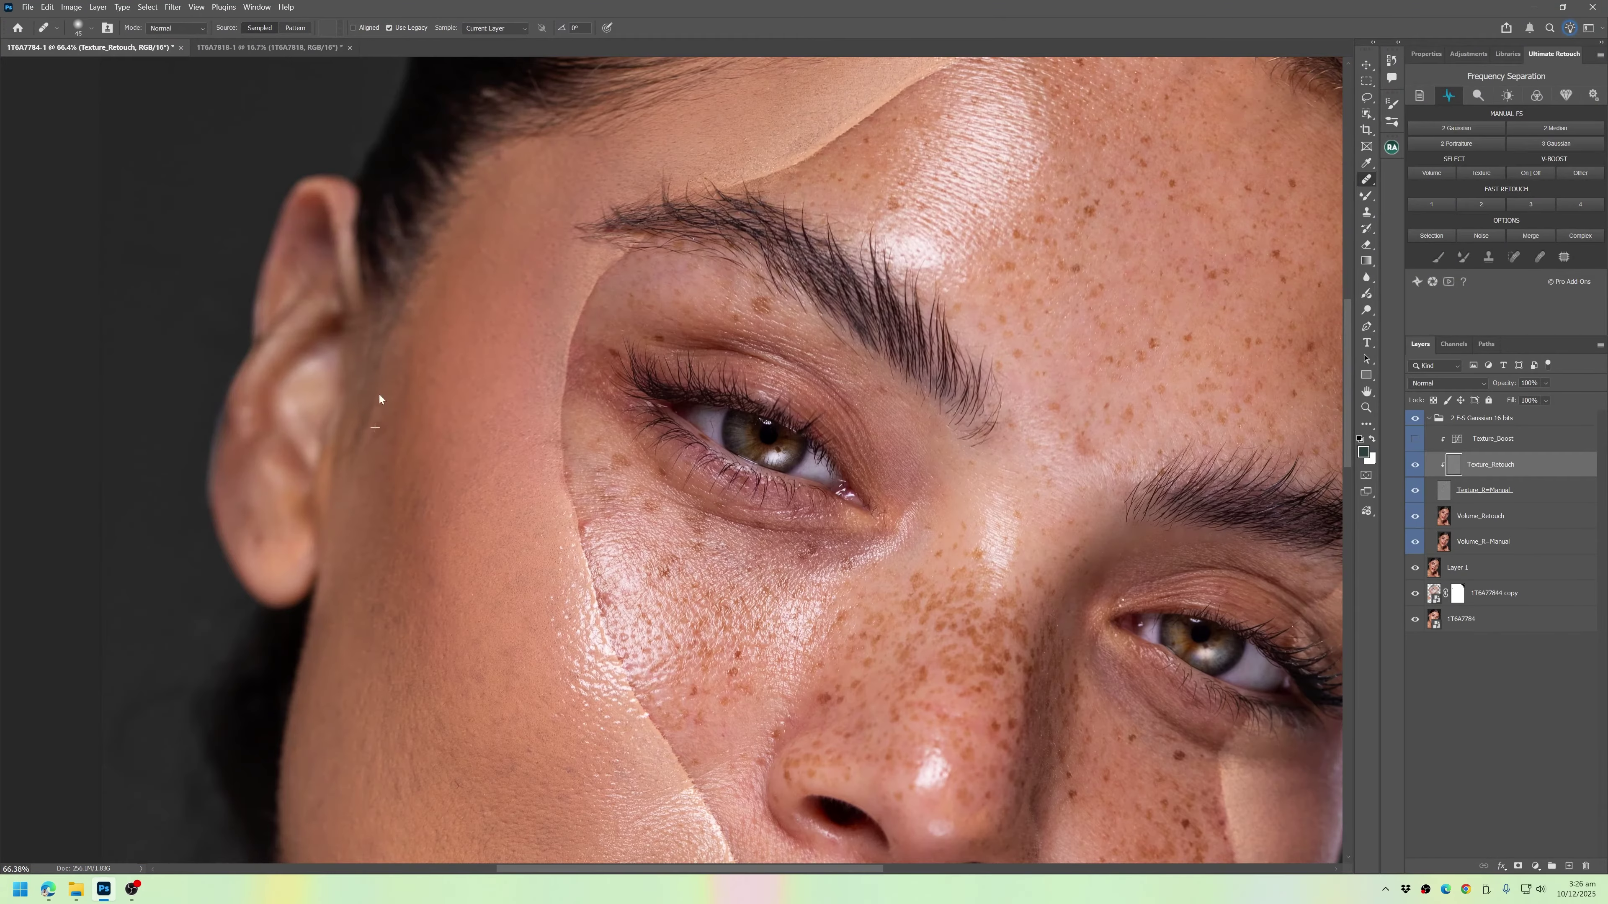
{"action": "left_click", "coordinate": [462, 491], "text": "alt"}
{"action": "left_click", "coordinate": [586, 531]}
- Heal fine flaws beneath the ear-side eye and at its inner corner with a smaller brush and fresh sample
{"action": "scroll", "coordinate": [627, 684], "scroll_direction": "up", "scroll_amount": 4}
{"action": "key", "text": "bracketleft"}
{"action": "key", "text": "bracketleft"}
{"action": "key", "text": "bracketleft"}
{"action": "mouse_move", "coordinate": [759, 304]}
{"action": "left_mouse_down"}
{"action": "mouse_move", "coordinate": [589, 374]}
{"action": "mouse_move", "coordinate": [526, 444]}
{"action": "left_mouse_up"}
{"action": "left_click_drag", "start_coordinate": [663, 407], "coordinate": [762, 407]}
{"action": "key", "text": "bracketleft"}
{"action": "left_click", "coordinate": [954, 412], "text": "alt"}
{"action": "left_click_drag", "start_coordinate": [948, 405], "coordinate": [924, 385]}
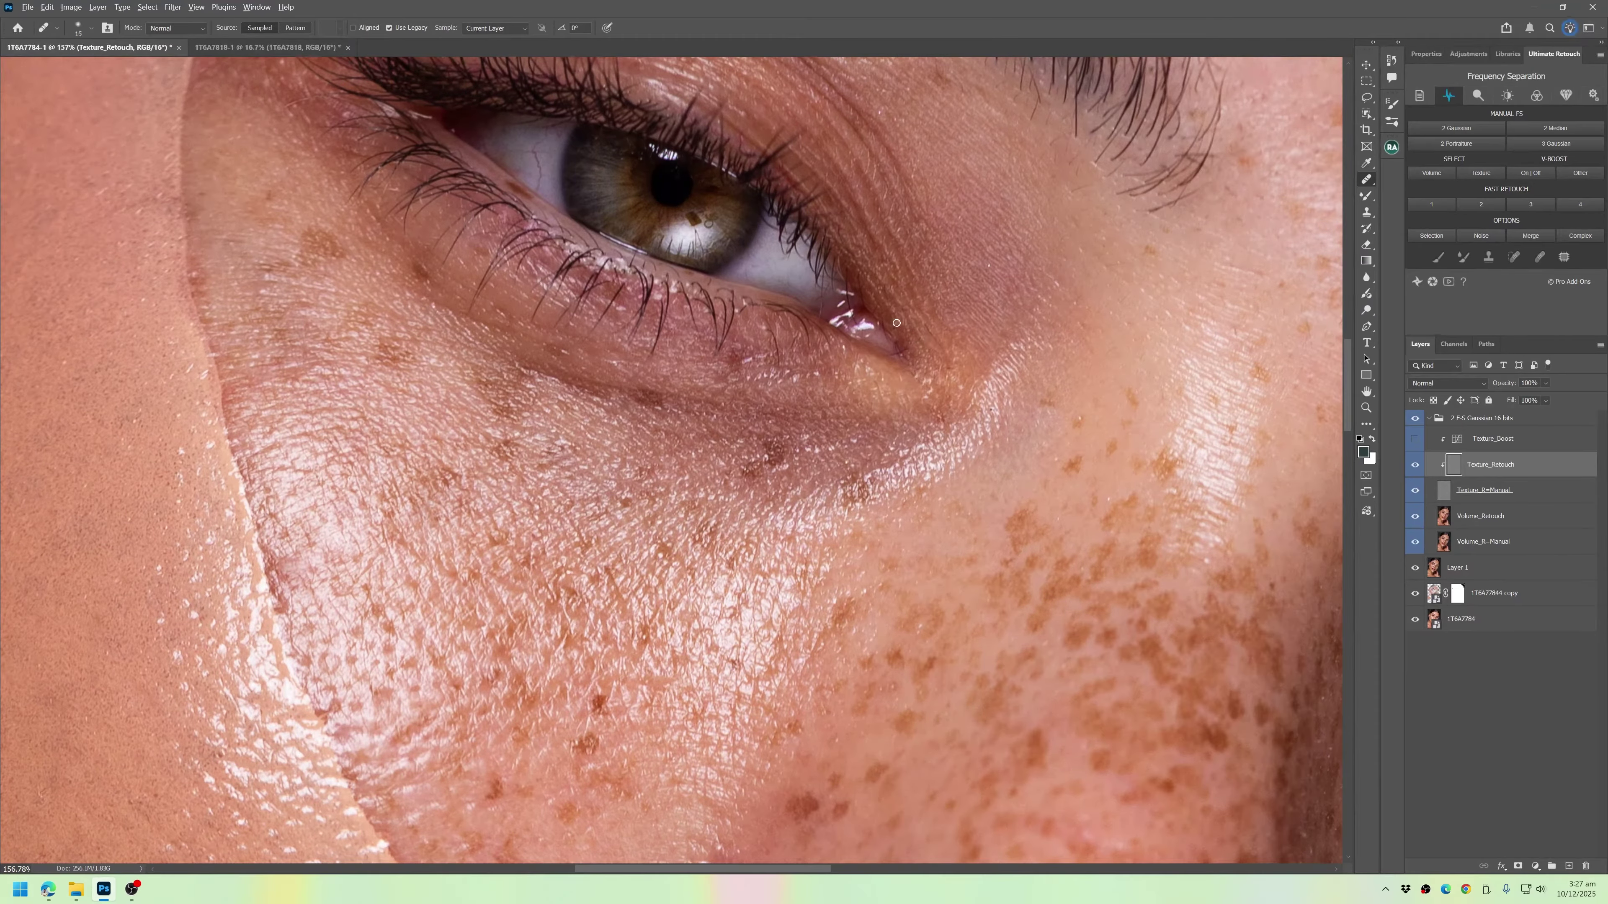
- Retouch blemishes along the outer cheek and jaw below the ear, enlarging the healing brush and trimming its size as needed
{"action": "scroll", "coordinate": [896, 323], "scroll_direction": "down", "scroll_amount": 10}
{"action": "scroll", "coordinate": [842, 539], "scroll_direction": "up", "scroll_amount": 10}
{"action": "scroll", "coordinate": [729, 557], "scroll_direction": "down", "scroll_amount": 5}
{"action": "scroll", "coordinate": [728, 557], "scroll_direction": "down", "scroll_amount": 5}
{"action": "key", "text": "bracketright"}
{"action": "key", "text": "bracketright"}
{"action": "key", "text": "bracketright"}
{"action": "key", "text": "bracketright"}
{"action": "key", "text": "bracketright"}
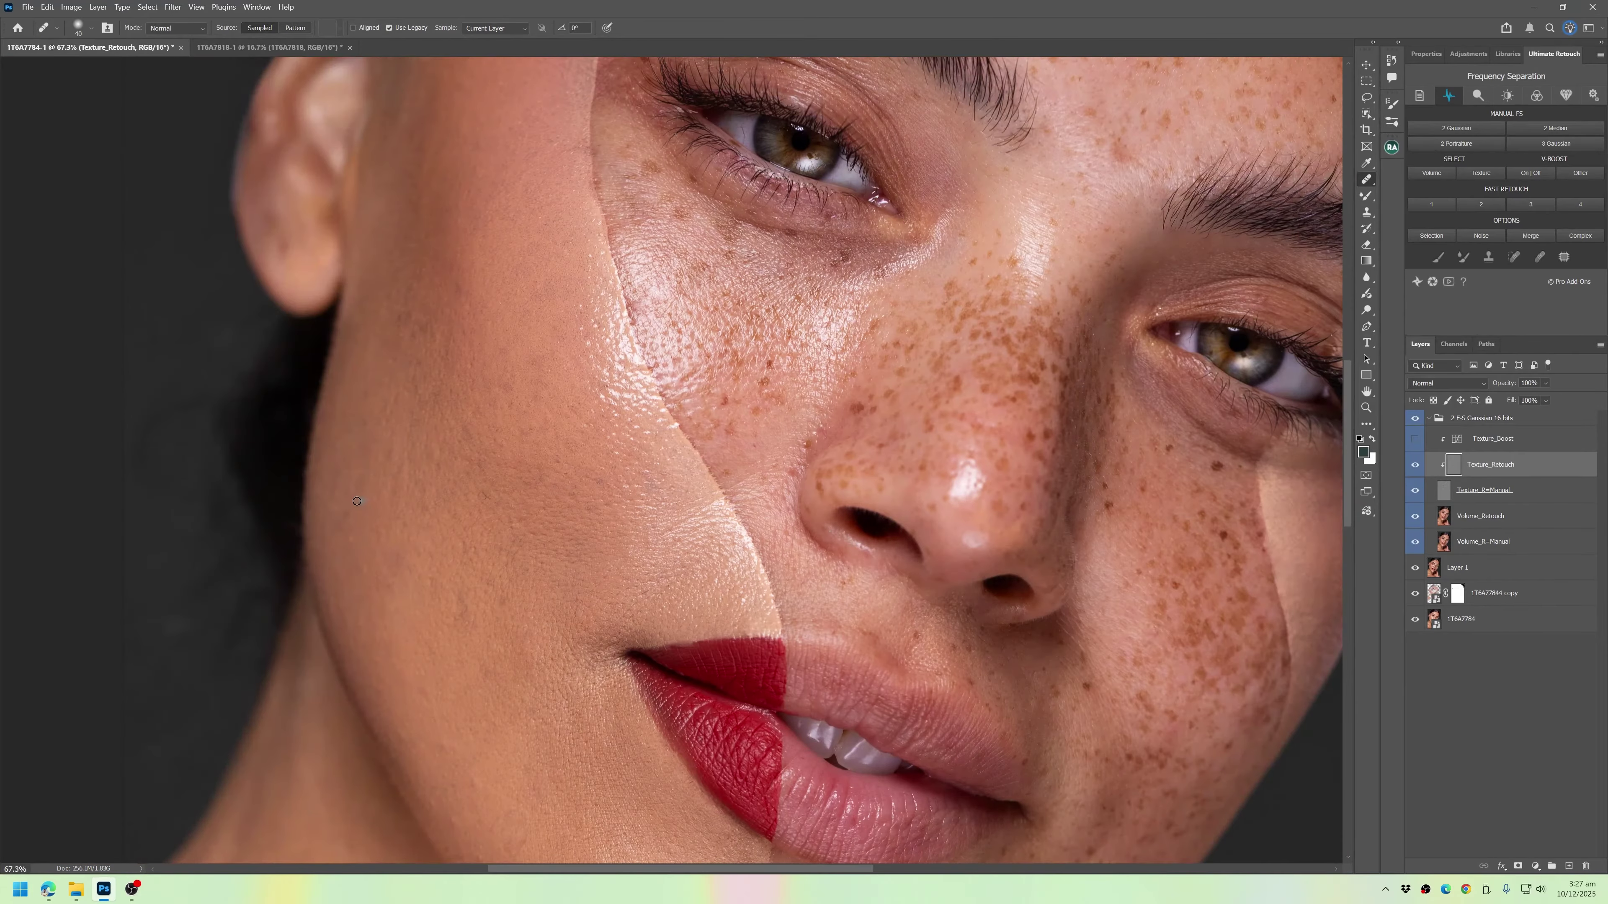
{"action": "scroll", "coordinate": [356, 501], "scroll_direction": "down", "scroll_amount": 5}
{"action": "key", "text": "bracketleft"}
{"action": "scroll", "coordinate": [412, 220], "scroll_direction": "up", "scroll_amount": 3}
{"action": "key", "text": "bracketleft"}
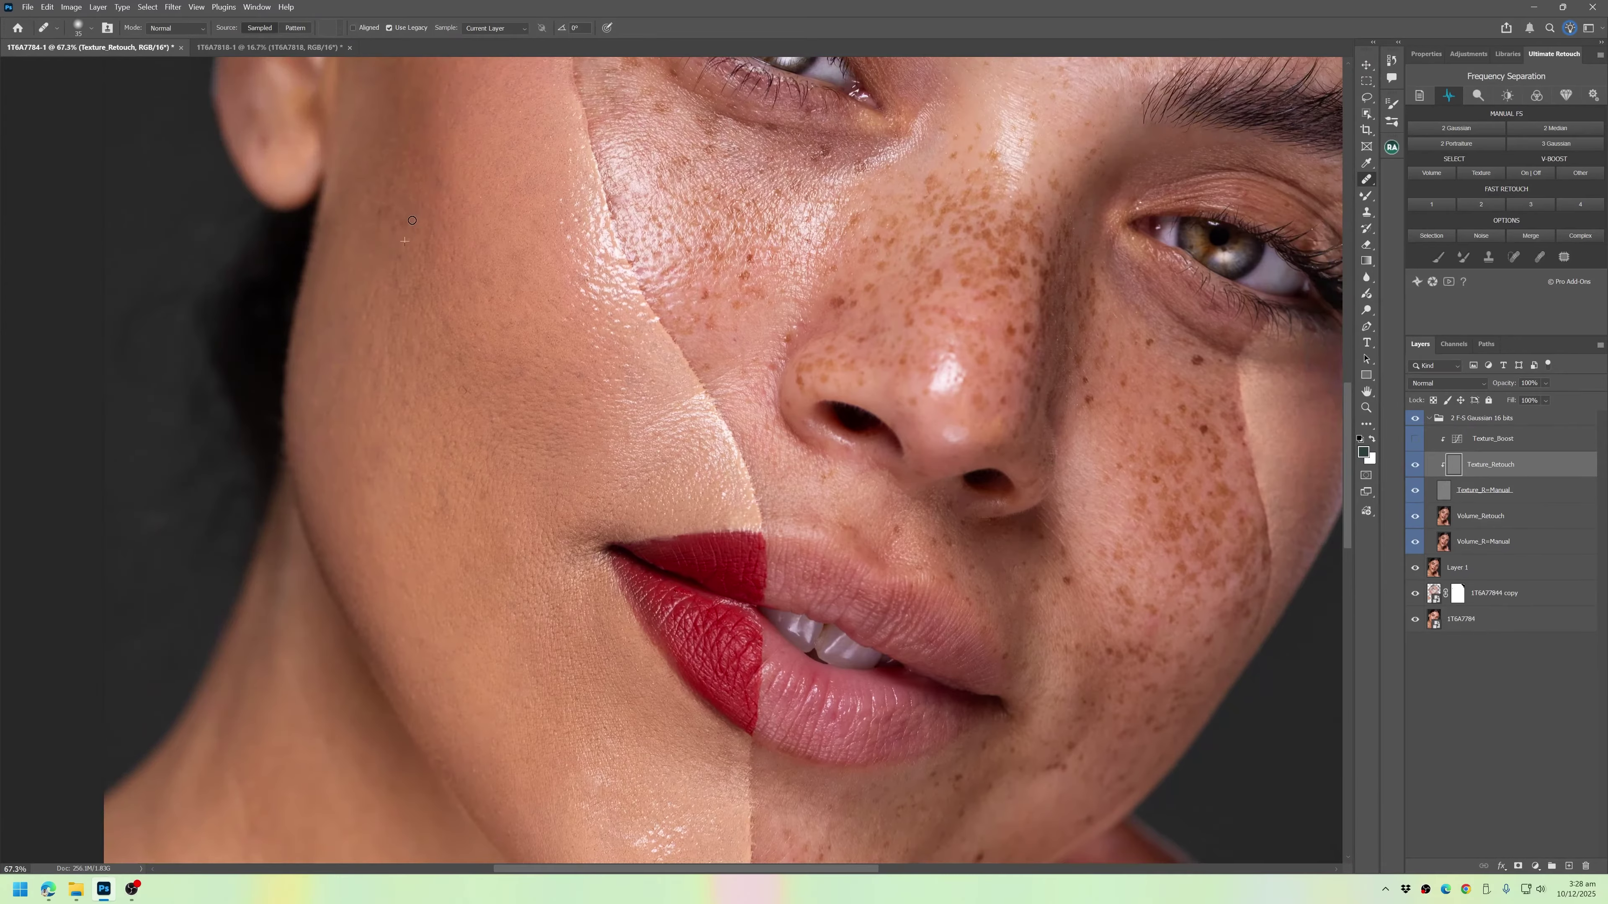
- Heal texture spots on the made-up cheek above the mouth corner with a smaller brush sampled from nearby skin
{"action": "scroll", "coordinate": [667, 405], "scroll_direction": "up", "scroll_amount": 5}
{"action": "key", "text": "bracketleft"}
{"action": "key", "text": "bracketleft"}
{"action": "key", "text": "bracketleft"}
{"action": "key", "text": "bracketleft"}
{"action": "key", "text": "bracketleft"}
{"action": "left_click", "coordinate": [664, 404], "text": "alt"}
{"action": "left_click", "coordinate": [620, 428]}
{"action": "left_click_drag", "start_coordinate": [550, 579], "coordinate": [586, 490]}
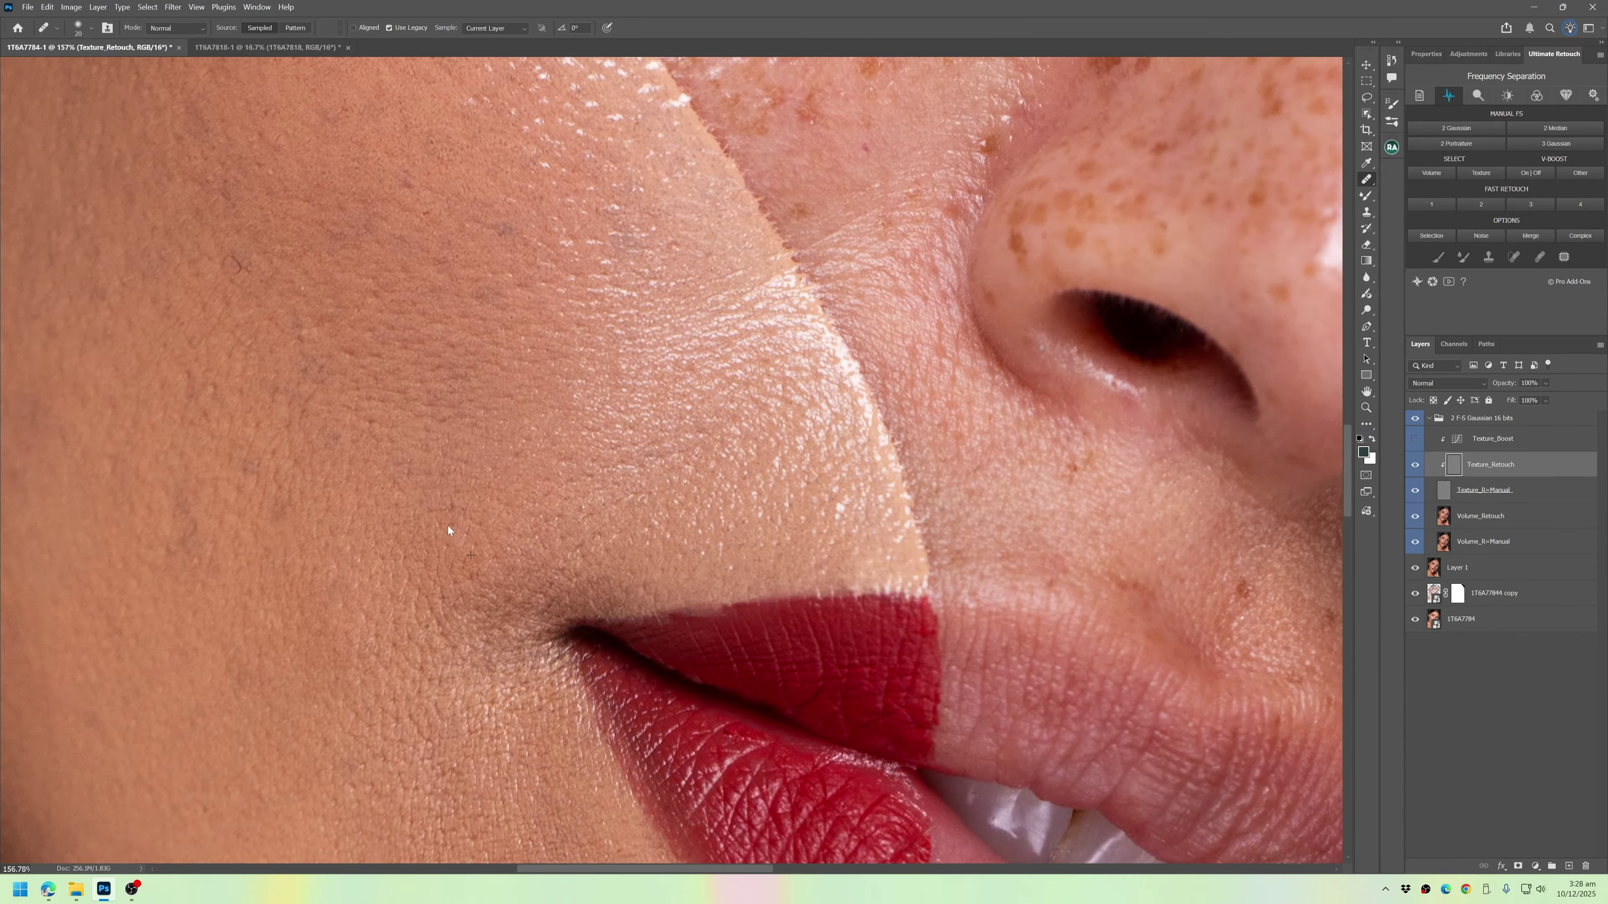
- Sample the white of the ear-side eye and heal a flaw beside the iris with a smaller brush
{"action": "scroll", "coordinate": [721, 576], "scroll_direction": "down", "scroll_amount": 10}
{"action": "left_click_drag", "start_coordinate": [798, 704], "coordinate": [848, 704]}
{"action": "left_click_drag", "start_coordinate": [617, 118], "coordinate": [753, 120]}
{"action": "left_click_drag", "start_coordinate": [352, 105], "coordinate": [400, 354]}
{"action": "key", "text": "bracketleft"}
{"action": "left_click", "coordinate": [569, 381], "text": "alt"}
{"action": "left_click", "coordinate": [589, 382]}
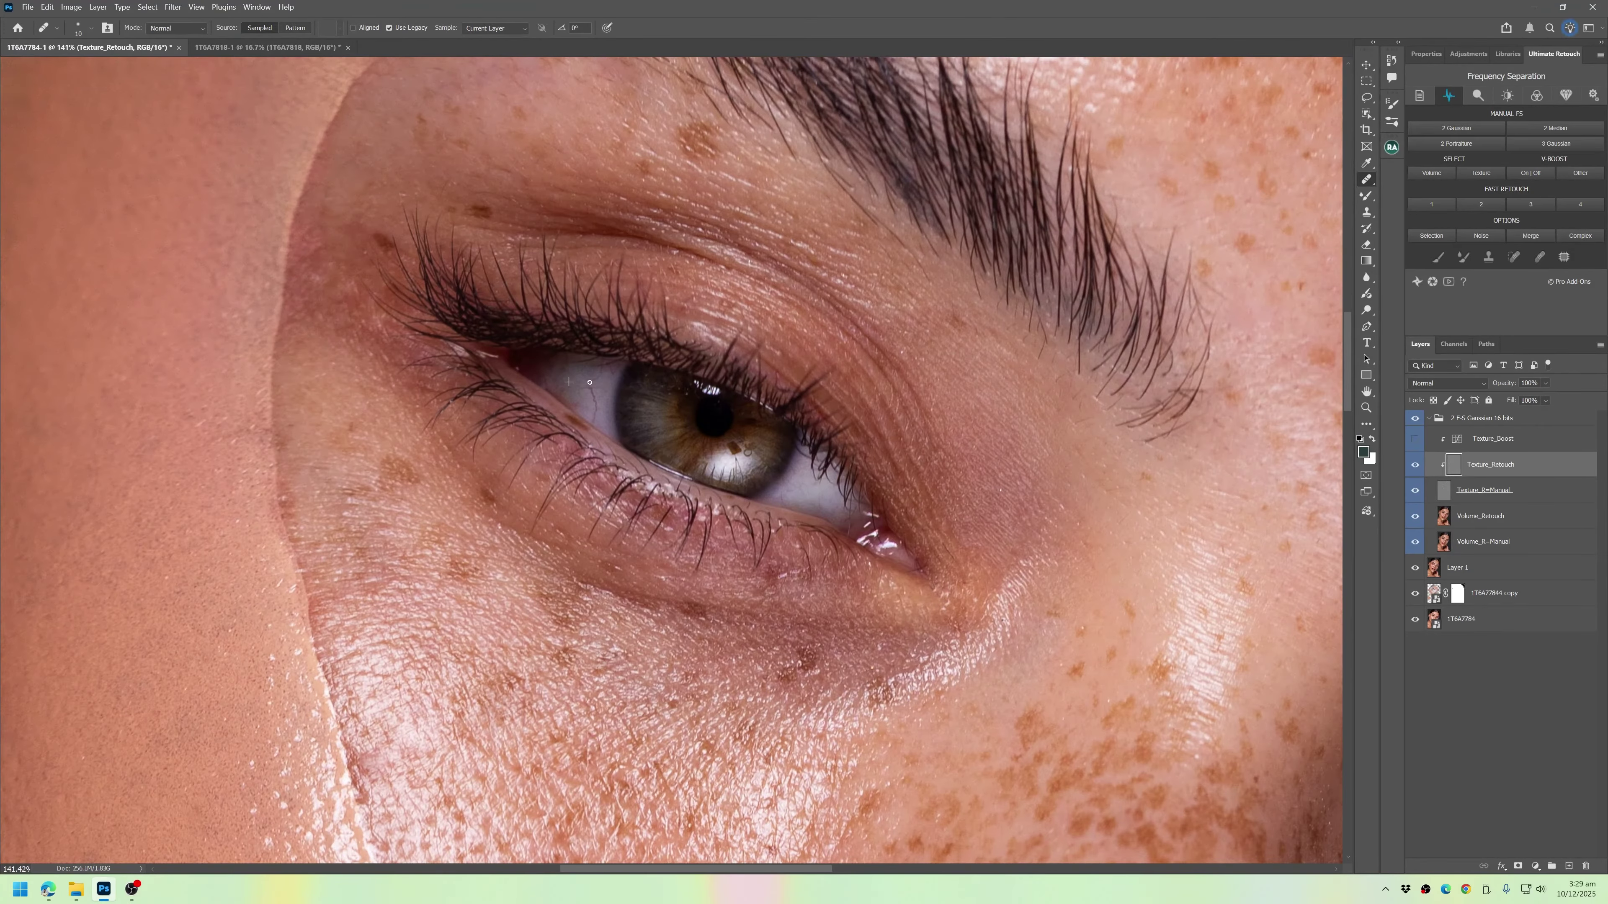
- Heal fine flaws in the white and lower lid of the ear-side eye with a smaller healing brush
{"action": "scroll", "coordinate": [759, 488], "scroll_direction": "up", "scroll_amount": 5}
{"action": "key", "text": "bracketleft"}
{"action": "key", "text": "bracketleft"}
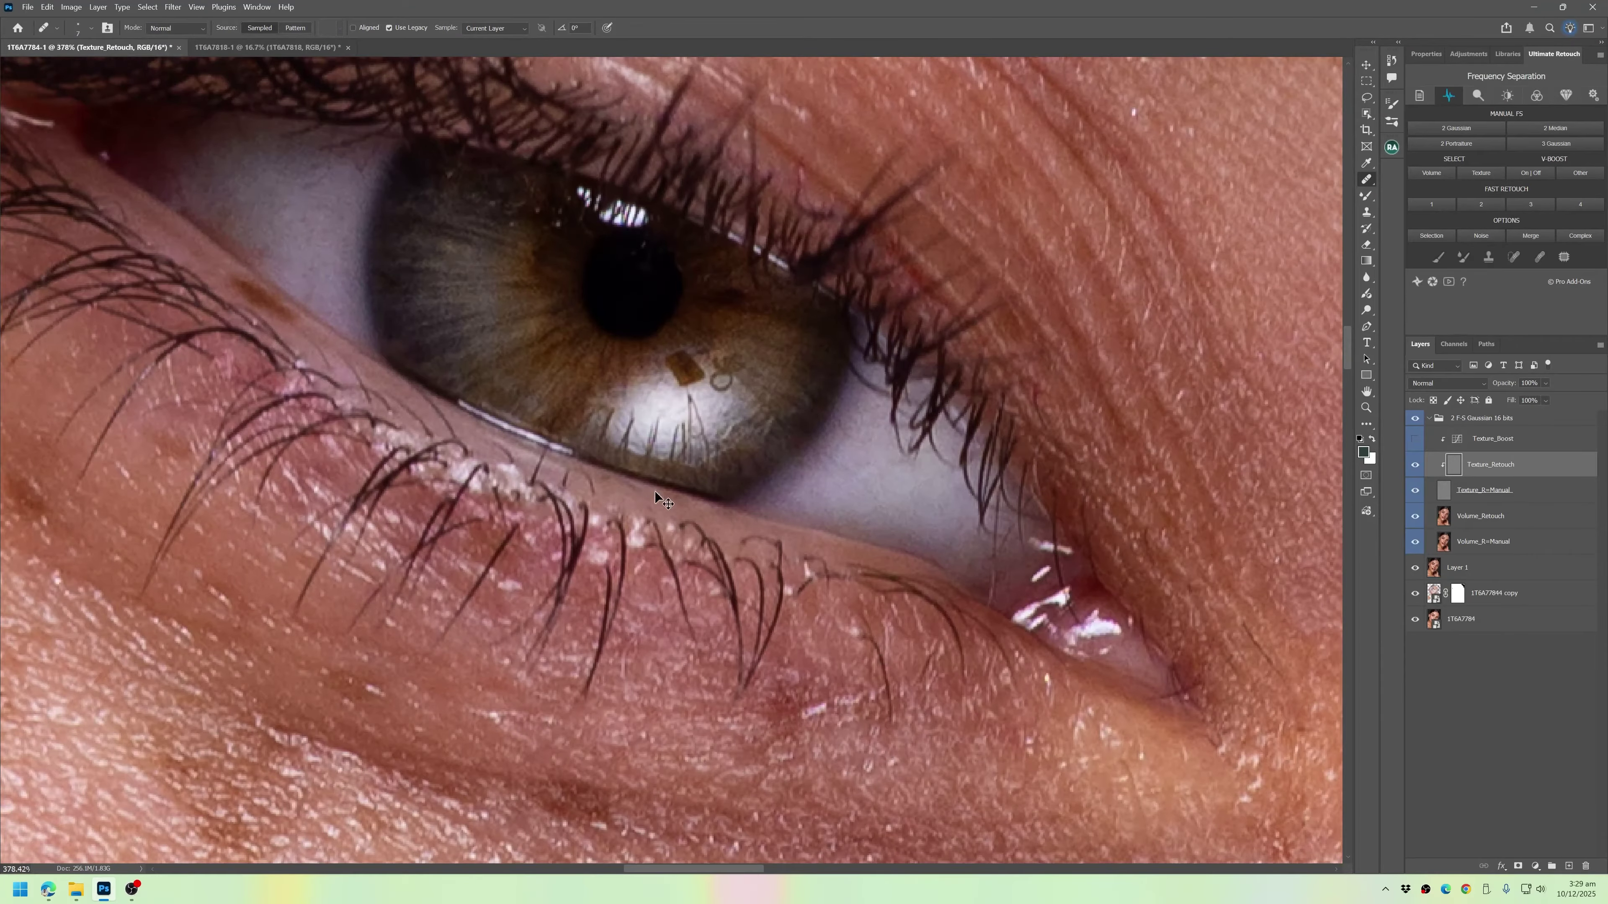
{"action": "left_click_drag", "start_coordinate": [436, 411], "coordinate": [479, 448]}
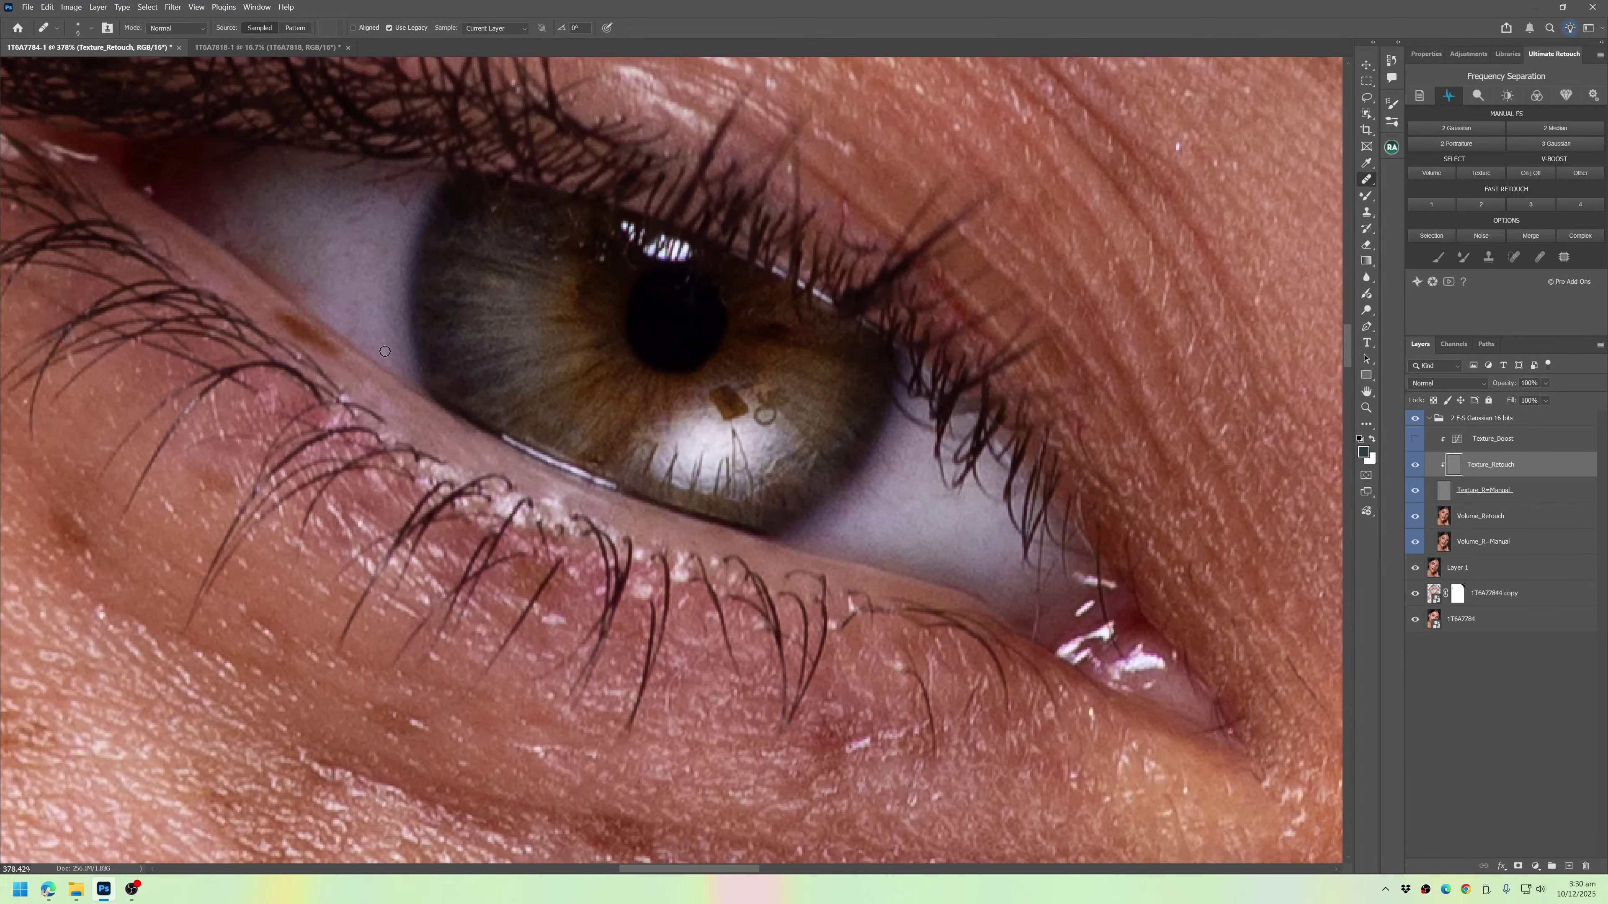
- Remove the light stray hairs crossing the dark hair beside the parting with an enlarged Spot Healing Brush
{"action": "key", "text": "shift+j"}
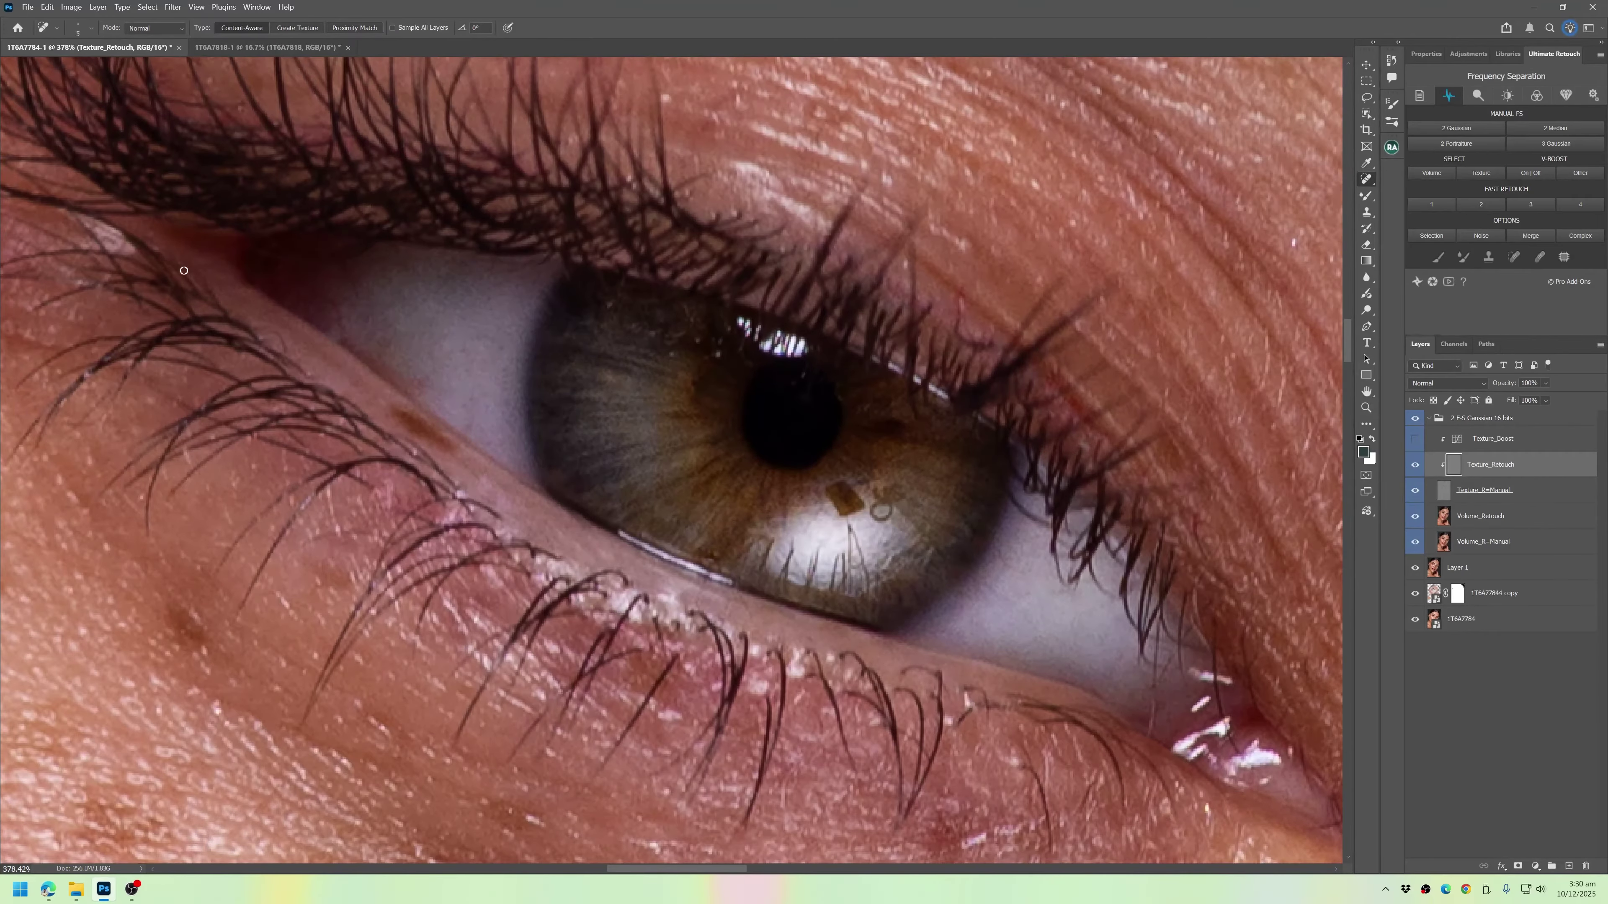
{"action": "key", "text": "ctrl+0"}
{"action": "scroll", "coordinate": [897, 137], "scroll_direction": "up", "scroll_amount": 10}
{"action": "left_click_drag", "start_coordinate": [858, 247], "coordinate": [896, 366]}
{"action": "key", "text": "bracketright"}
{"action": "key", "text": "bracketright"}
{"action": "key", "text": "bracketright"}
{"action": "key", "text": "bracketright"}
{"action": "key", "text": "bracketright"}
{"action": "key", "text": "bracketright"}
{"action": "key", "text": "bracketright"}
{"action": "key", "text": "bracketright"}
{"action": "key", "text": "bracketright"}
{"action": "key", "text": "bracketright"}
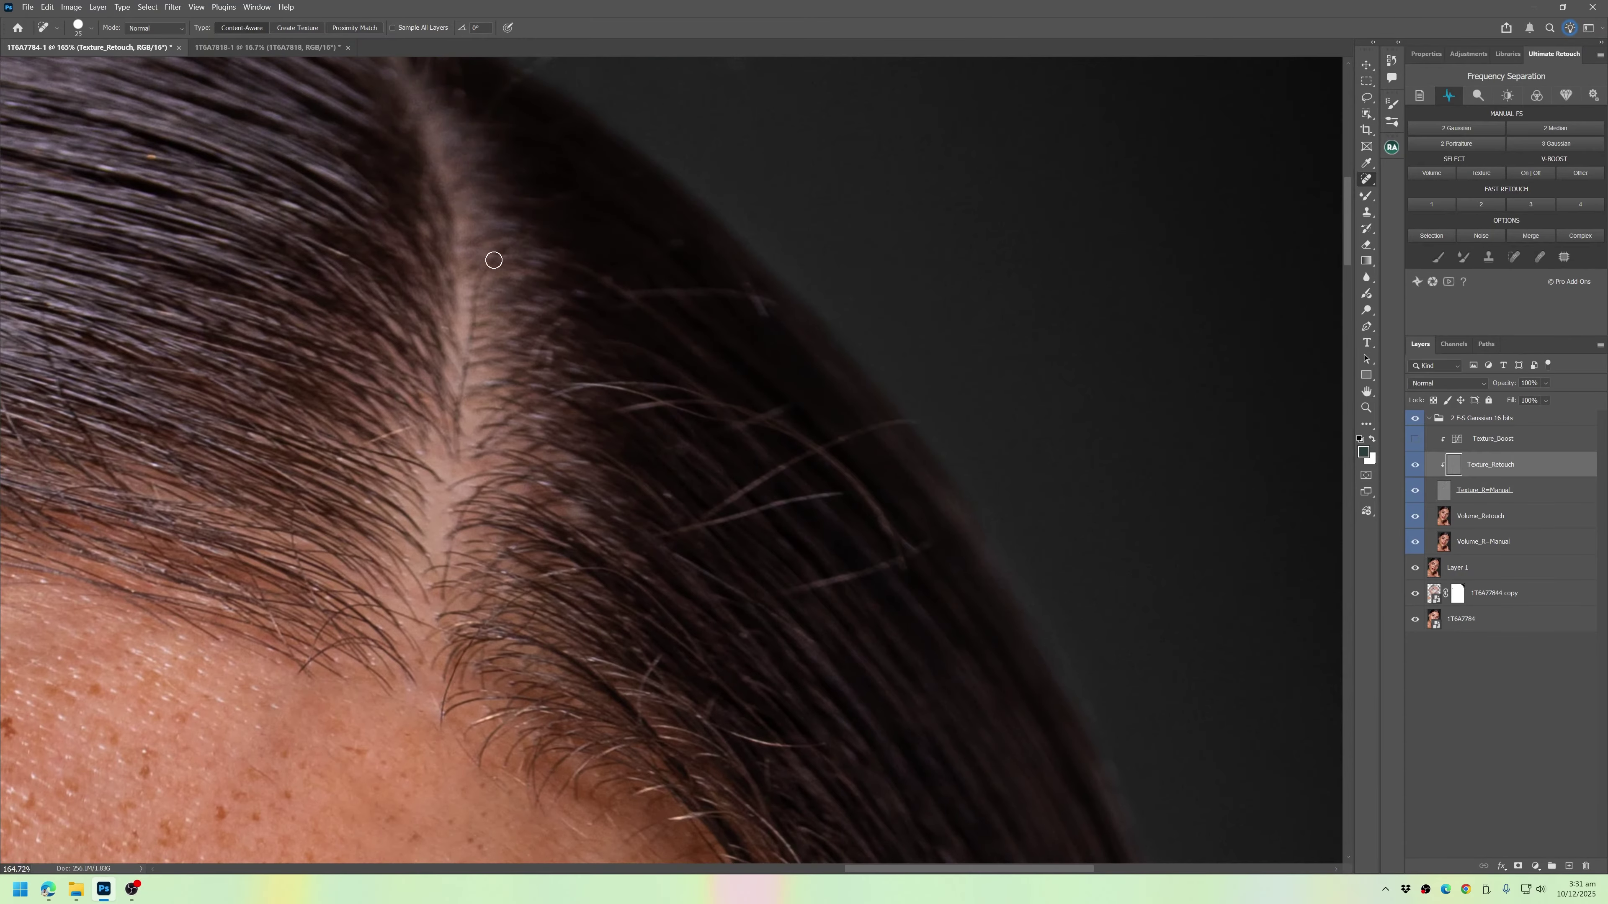
{"action": "left_click_drag", "start_coordinate": [692, 391], "coordinate": [587, 386]}
{"action": "left_click_drag", "start_coordinate": [747, 284], "coordinate": [765, 314]}
{"action": "left_click_drag", "start_coordinate": [582, 254], "coordinate": [549, 402]}
{"action": "left_click_drag", "start_coordinate": [728, 507], "coordinate": [688, 370]}
{"action": "mouse_move", "coordinate": [845, 434]}
{"action": "left_mouse_down"}
{"action": "mouse_move", "coordinate": [746, 463]}
{"action": "mouse_move", "coordinate": [838, 562]}
{"action": "left_mouse_up"}
{"action": "left_click_drag", "start_coordinate": [832, 574], "coordinate": [726, 601]}
{"action": "left_click_drag", "start_coordinate": [735, 469], "coordinate": [652, 519]}
{"action": "left_click_drag", "start_coordinate": [767, 508], "coordinate": [608, 544]}
{"action": "left_click_drag", "start_coordinate": [665, 722], "coordinate": [644, 557]}
{"action": "mouse_move", "coordinate": [644, 562]}
{"action": "left_mouse_down"}
{"action": "mouse_move", "coordinate": [699, 577]}
{"action": "mouse_move", "coordinate": [700, 482]}
{"action": "mouse_move", "coordinate": [850, 672]}
{"action": "left_mouse_up"}
{"action": "scroll", "coordinate": [850, 475], "scroll_direction": "down", "scroll_amount": 10}
- Spot-heal the remaining stray hairs in the hair and along the hairline, reducing the brush size for finer strands
{"action": "scroll", "coordinate": [718, 415], "scroll_direction": "up", "scroll_amount": 10}
{"action": "left_click_drag", "start_coordinate": [493, 525], "coordinate": [557, 443]}
{"action": "mouse_move", "coordinate": [416, 441]}
{"action": "left_mouse_down"}
{"action": "mouse_move", "coordinate": [419, 470]}
{"action": "mouse_move", "coordinate": [599, 489]}
{"action": "left_mouse_up"}
{"action": "key", "text": "bracketleft"}
{"action": "key", "text": "bracketleft"}
{"action": "key", "text": "bracketleft"}
{"action": "left_click_drag", "start_coordinate": [341, 483], "coordinate": [327, 517]}
{"action": "mouse_move", "coordinate": [355, 436]}
{"action": "left_mouse_down"}
{"action": "mouse_move", "coordinate": [273, 510]}
{"action": "mouse_move", "coordinate": [246, 597]}
{"action": "left_mouse_up"}
{"action": "left_click_drag", "start_coordinate": [337, 494], "coordinate": [326, 497]}
{"action": "left_click_drag", "start_coordinate": [764, 513], "coordinate": [639, 514]}
{"action": "left_click_drag", "start_coordinate": [538, 634], "coordinate": [655, 636]}
{"action": "mouse_move", "coordinate": [633, 633]}
{"action": "left_mouse_down"}
{"action": "mouse_move", "coordinate": [456, 499]}
{"action": "mouse_move", "coordinate": [446, 521]}
{"action": "left_mouse_up"}
- Heal texture flaws on the ear with the Healing Brush, sampling from nearby ear skin
{"action": "key", "text": "j"}
{"action": "left_click", "coordinate": [339, 339], "text": "alt"}
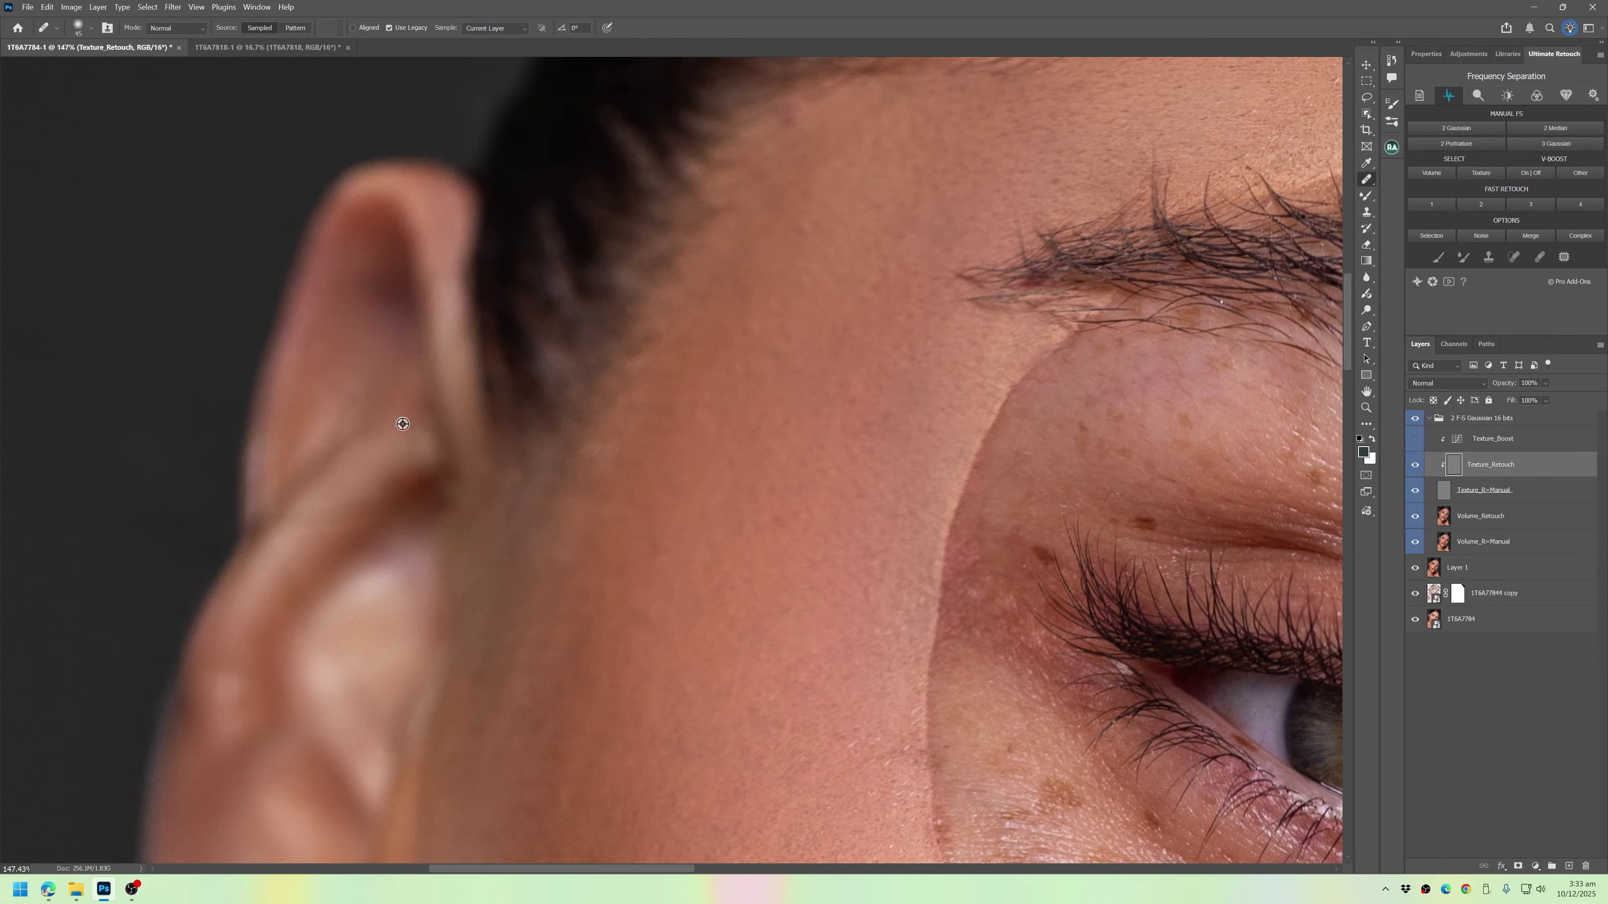
{"action": "left_click_drag", "start_coordinate": [323, 532], "coordinate": [398, 445]}
{"action": "left_click", "coordinate": [386, 477], "text": "alt"}
{"action": "left_click", "coordinate": [367, 513]}
{"action": "scroll", "coordinate": [311, 480], "scroll_direction": "down", "scroll_amount": 10}
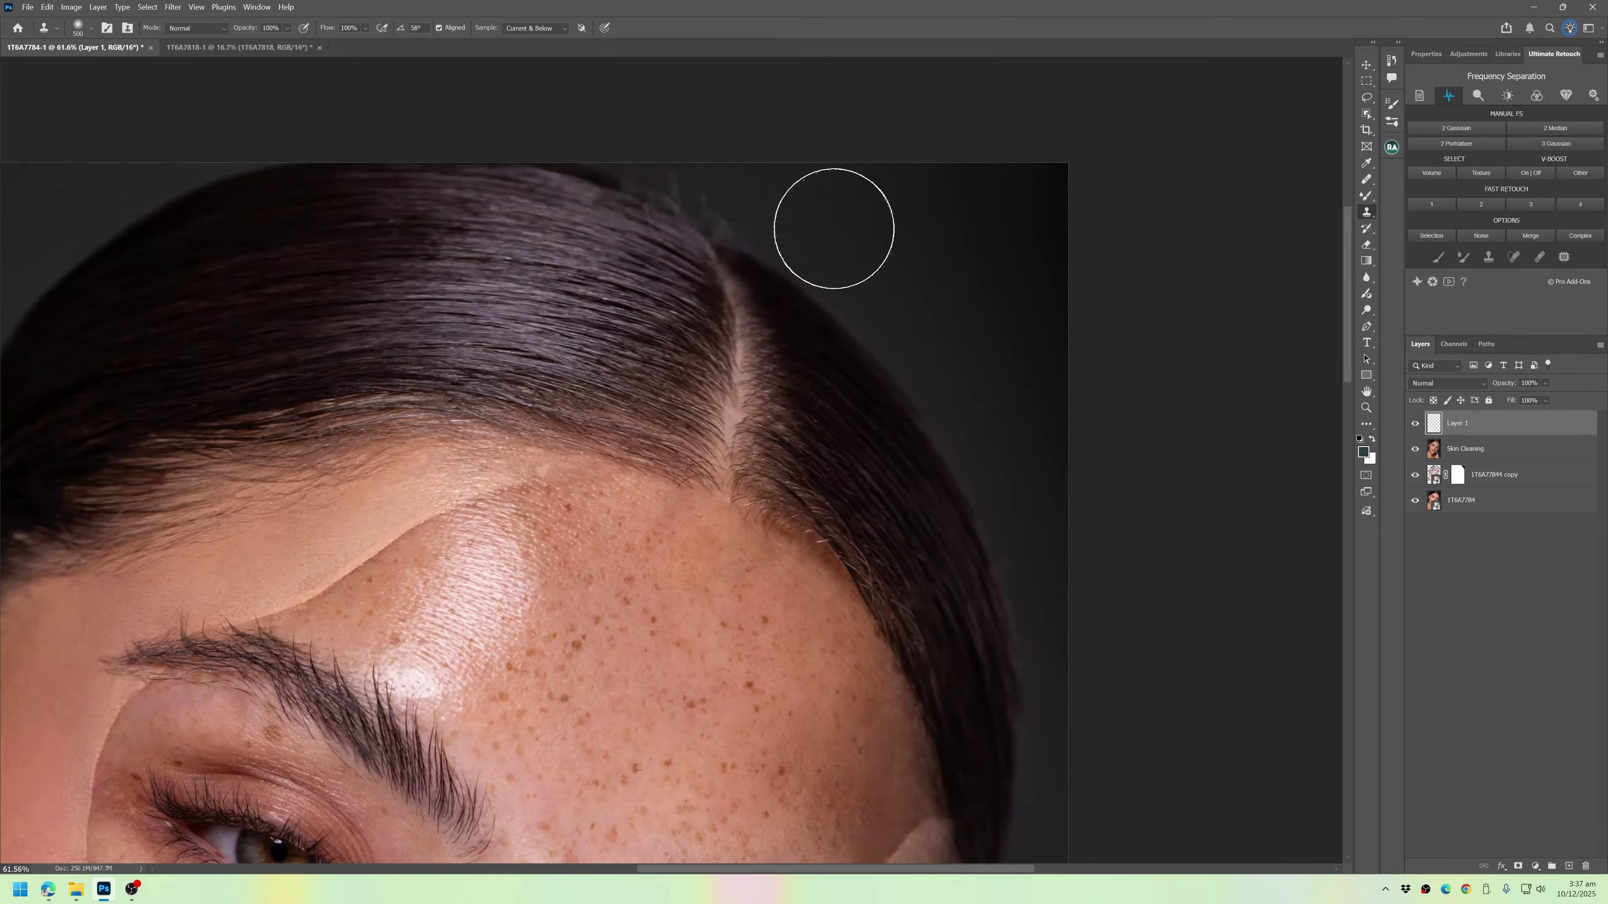
- Clone clean dark backdrop over the flyaway hairs around the head's outline on Layer 1, enlarging the Clone Stamp as needed
{"action": "key", "text": "bracketright"}
{"action": "left_click_drag", "start_coordinate": [818, 223], "coordinate": [818, 208]}
{"action": "mouse_move", "coordinate": [1038, 702]}
{"action": "left_mouse_down"}
{"action": "mouse_move", "coordinate": [915, 392]}
{"action": "mouse_move", "coordinate": [829, 684]}
{"action": "left_mouse_up"}
{"action": "left_click_drag", "start_coordinate": [912, 785], "coordinate": [937, 402]}
{"action": "left_click_drag", "start_coordinate": [1007, 83], "coordinate": [911, 479]}
{"action": "scroll", "coordinate": [423, 316], "scroll_direction": "down", "scroll_amount": 6}
{"action": "key", "text": "bracketright"}
{"action": "key", "text": "bracketright"}
{"action": "key", "text": "bracketright"}
{"action": "key", "text": "bracketright"}
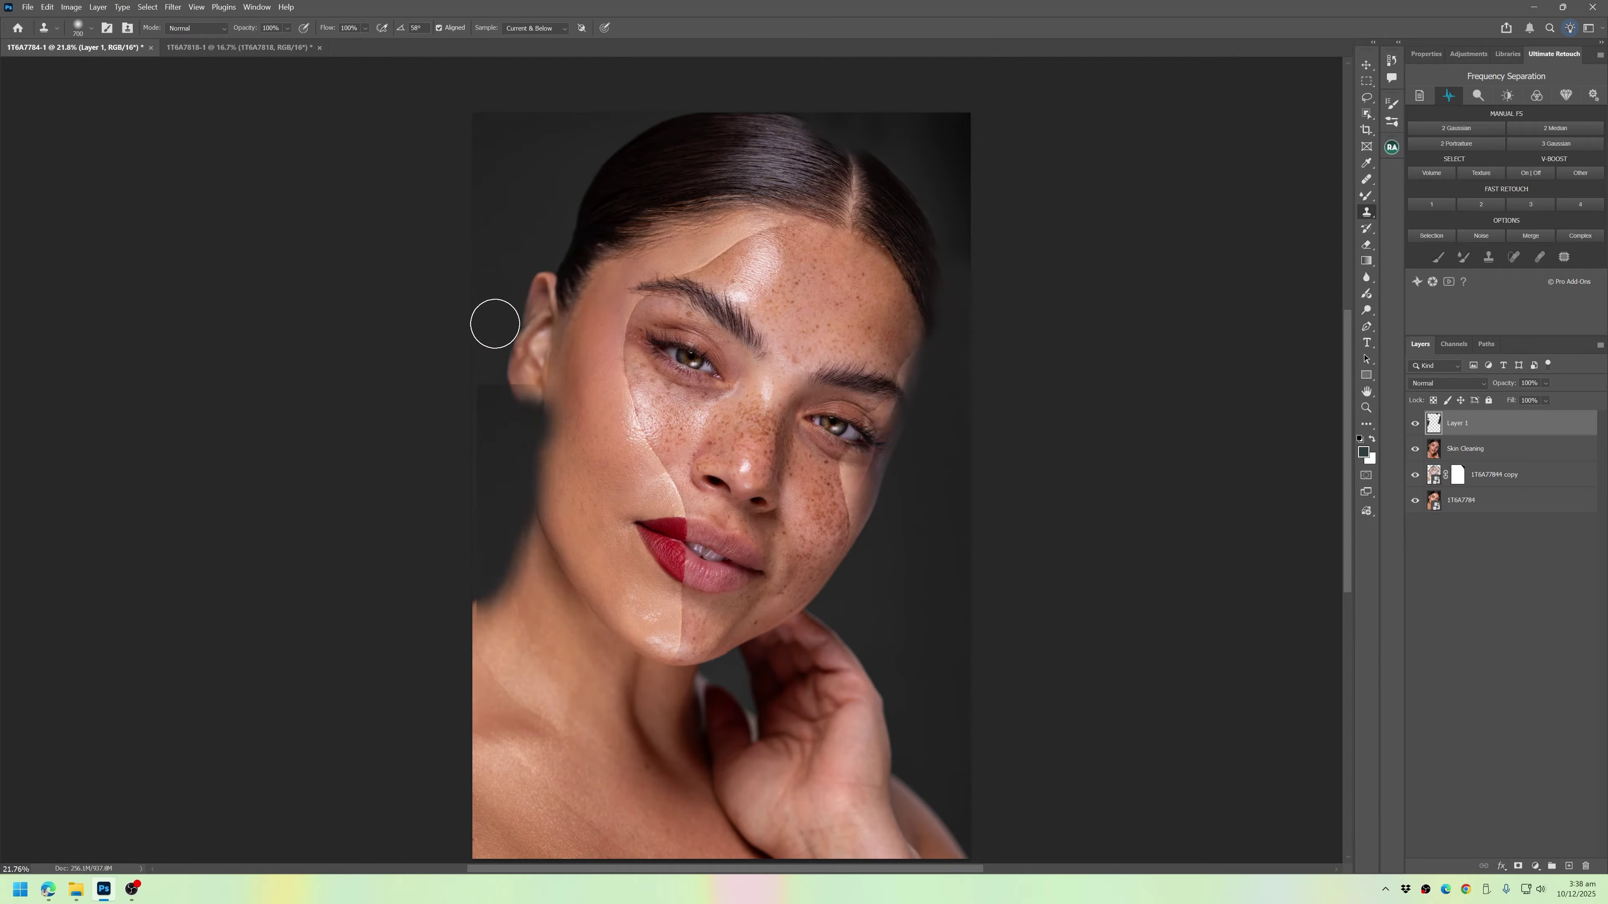
- Paint white on Layer 2's black mask to cover the loose hair beneath the ear with backdrop, adjusting the brush size
{"action": "left_click", "coordinate": [1421, 460]}
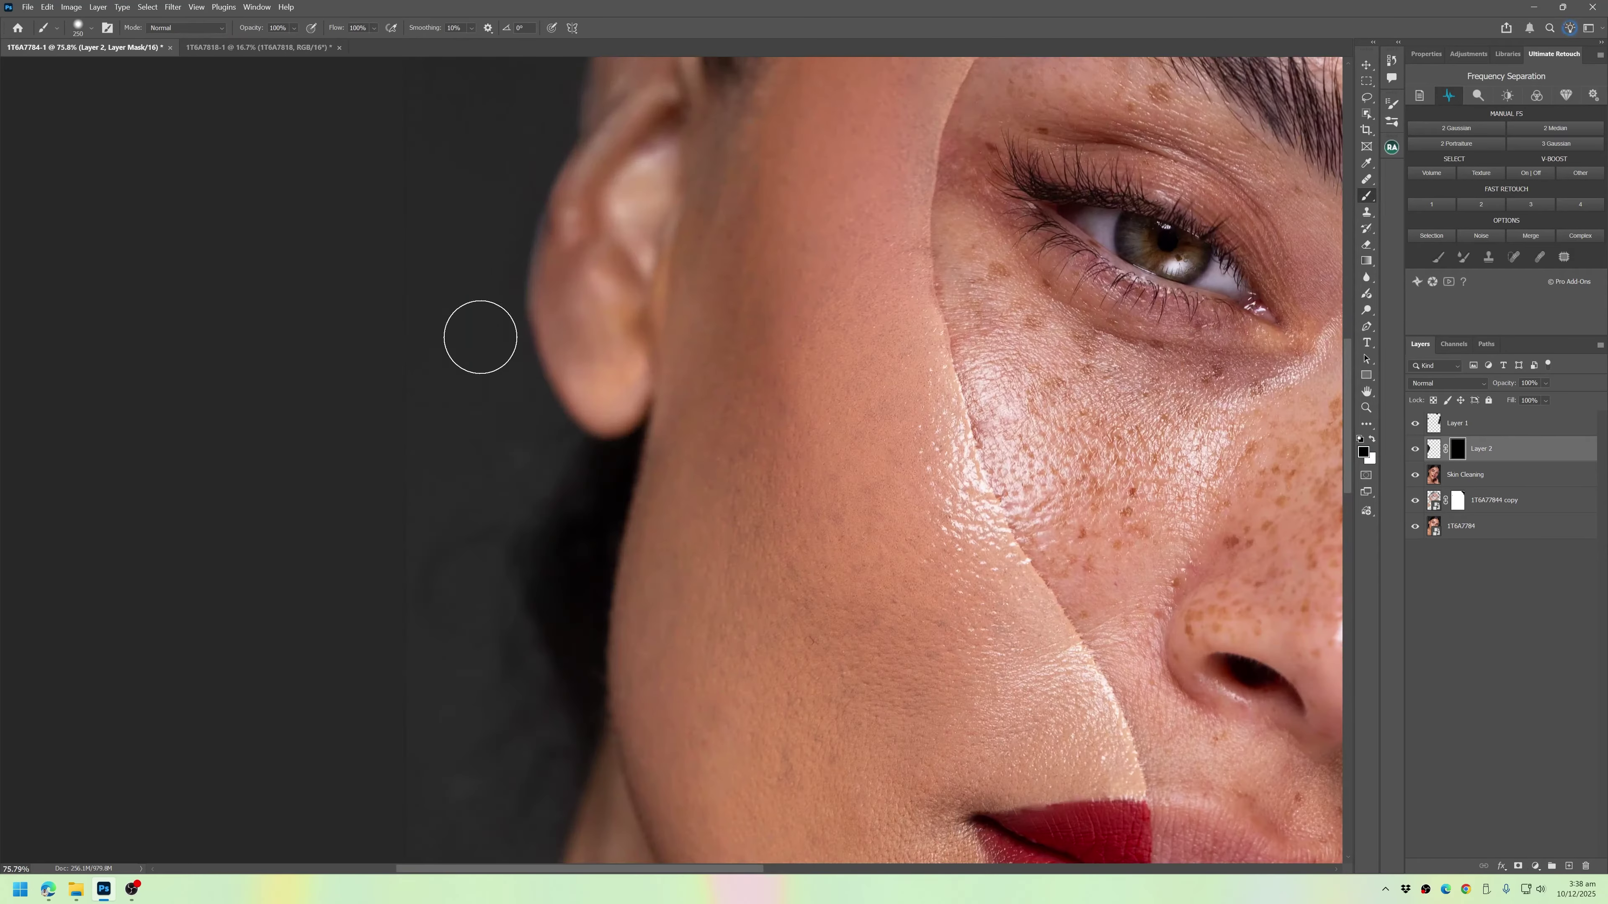
{"action": "scroll", "coordinate": [641, 440], "scroll_direction": "down", "scroll_amount": 3}
{"action": "key", "text": "bracketright"}
{"action": "key", "text": "bracketright"}
{"action": "key", "text": "bracketright"}
{"action": "key", "text": "bracketright"}
{"action": "key", "text": "bracketright"}
{"action": "key", "text": "bracketright"}
{"action": "key", "text": "bracketright"}
{"action": "key", "text": "bracketright"}
{"action": "key", "text": "bracketright"}
{"action": "key", "text": "bracketright"}
{"action": "key", "text": "bracketright"}
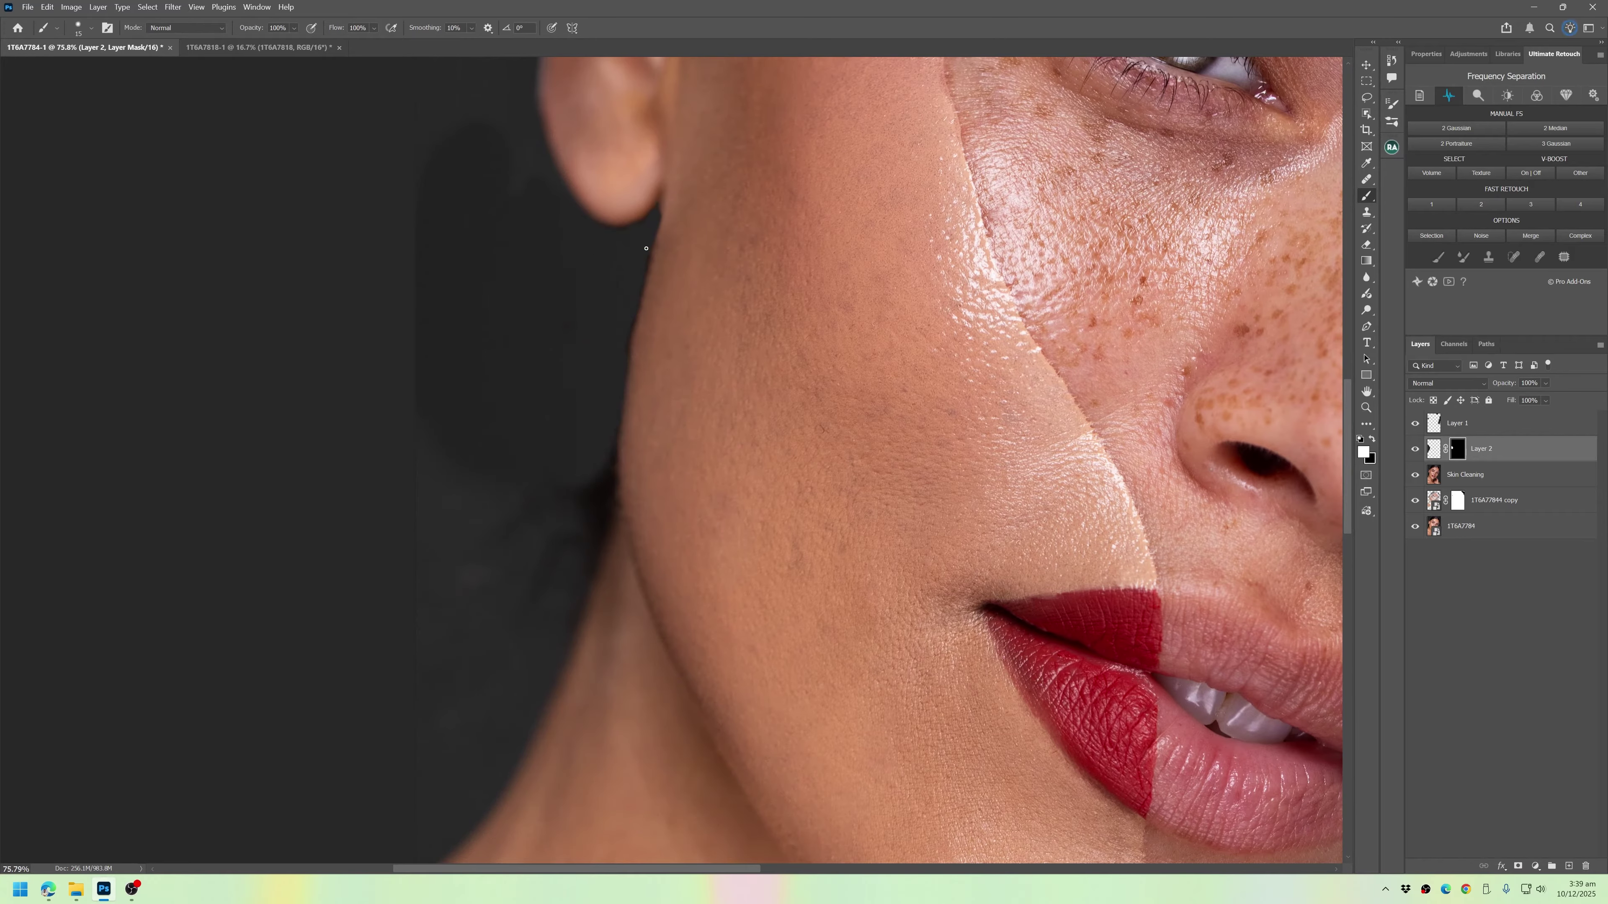
{"action": "scroll", "coordinate": [578, 524], "scroll_direction": "down", "scroll_amount": 3}
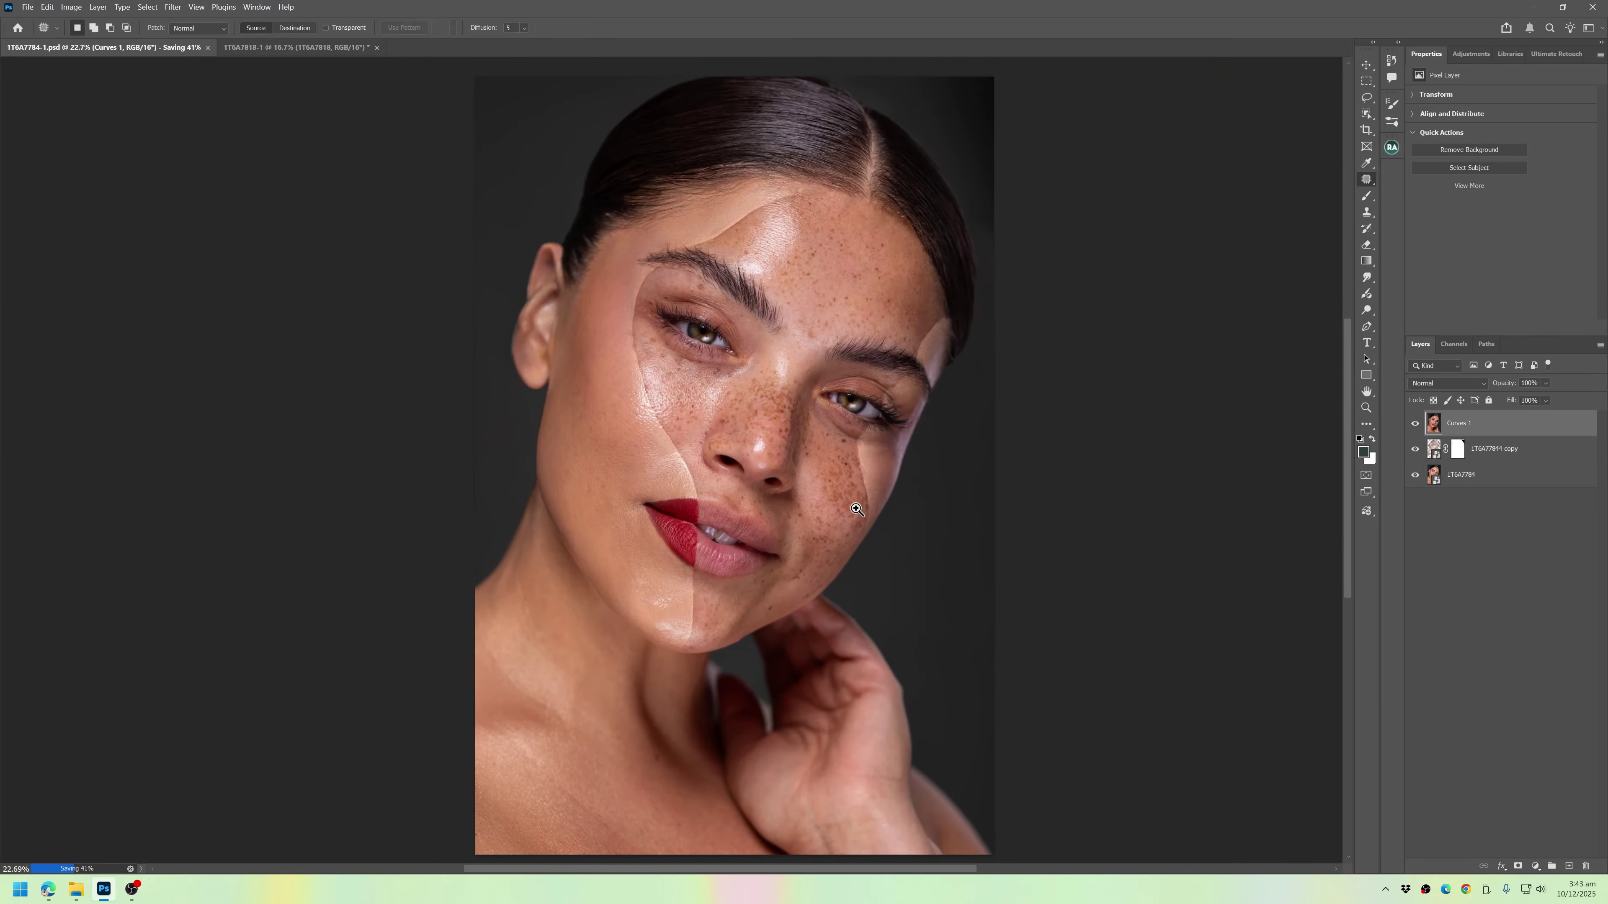
- Apply a high-pass filter to the Curves 1 copy layer and set its blend mode to Linear Light
{"action": "left_click", "coordinate": [173, 6]}
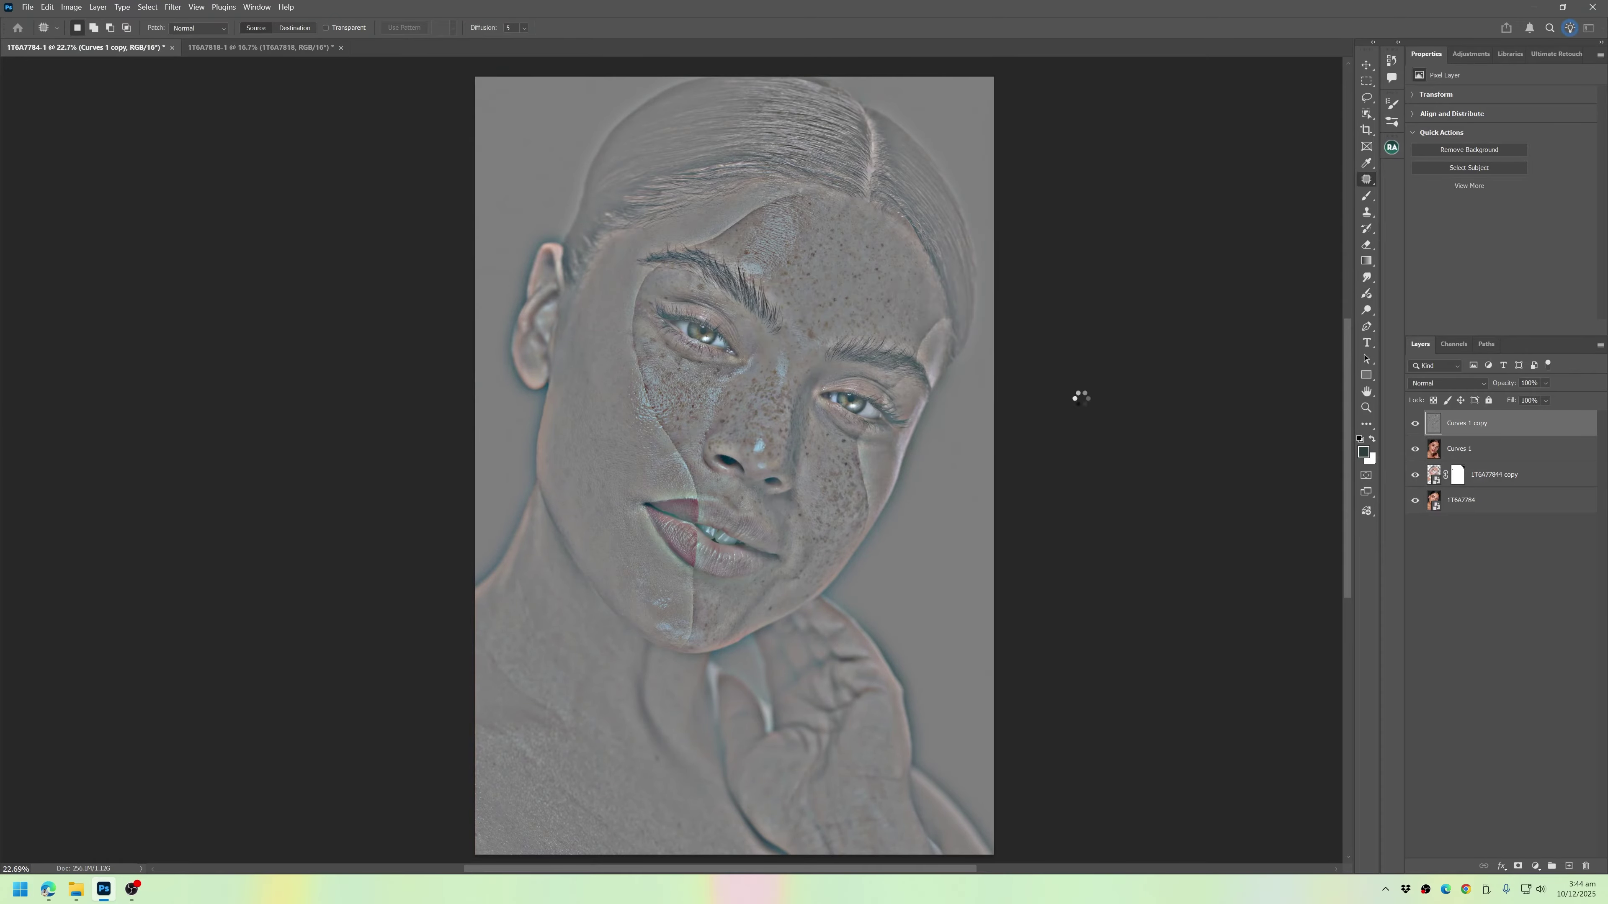
{"action": "mouse_move", "coordinate": [127, 897]}
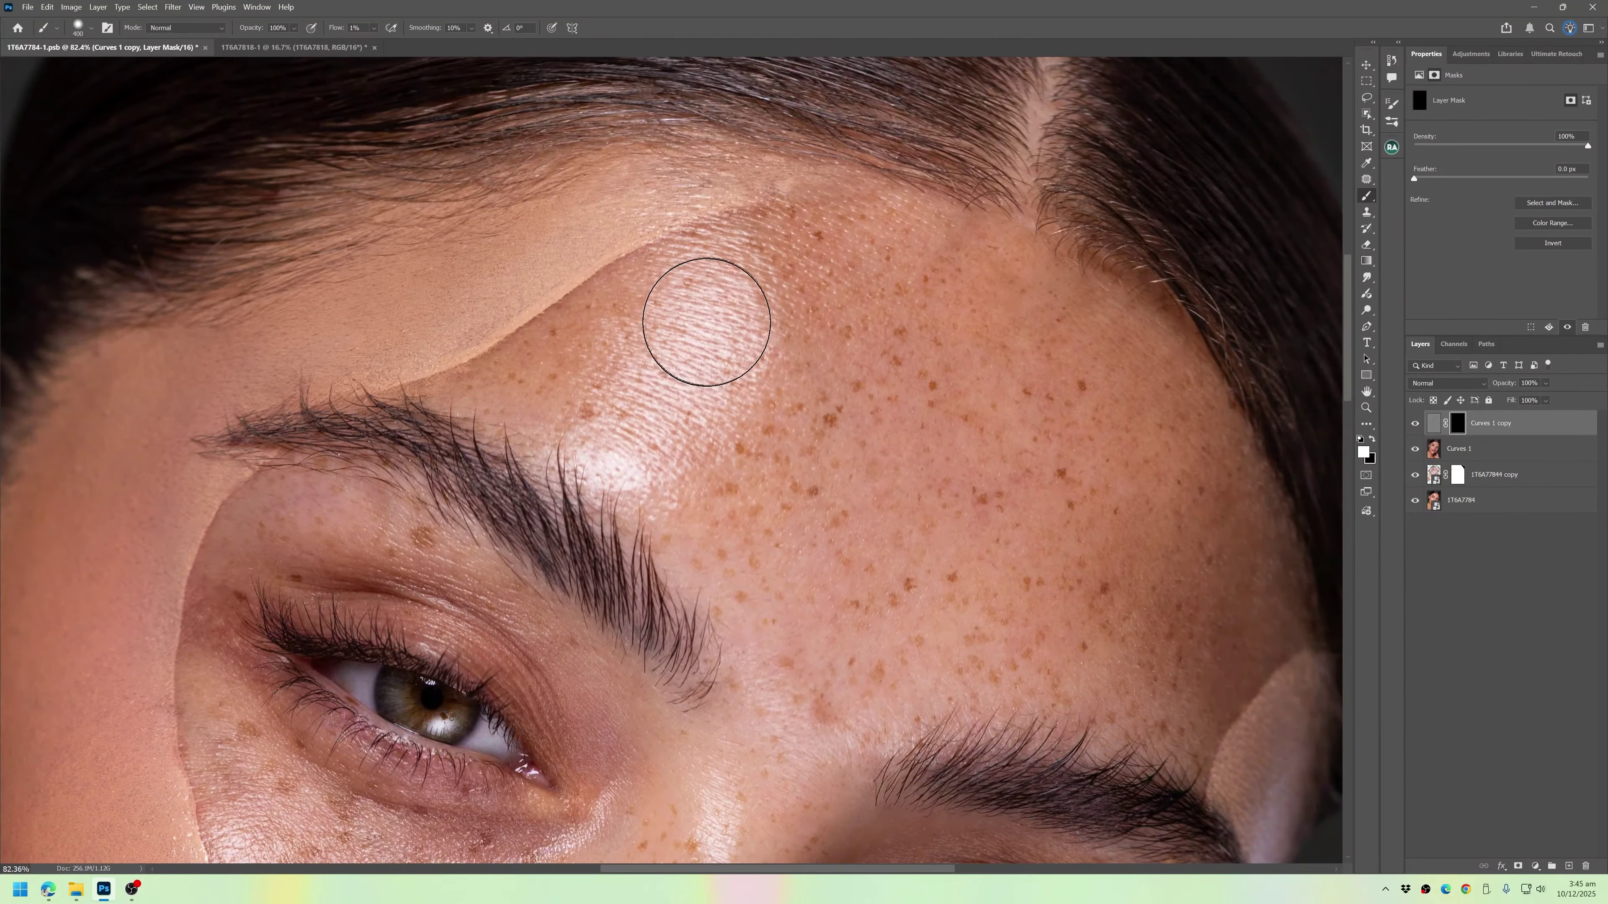
{"action": "left_click", "coordinate": [1448, 383]}
{"action": "left_click", "coordinate": [1426, 604]}
{"action": "key", "text": "bracketleft"}
{"action": "left_click", "coordinate": [1447, 383]}
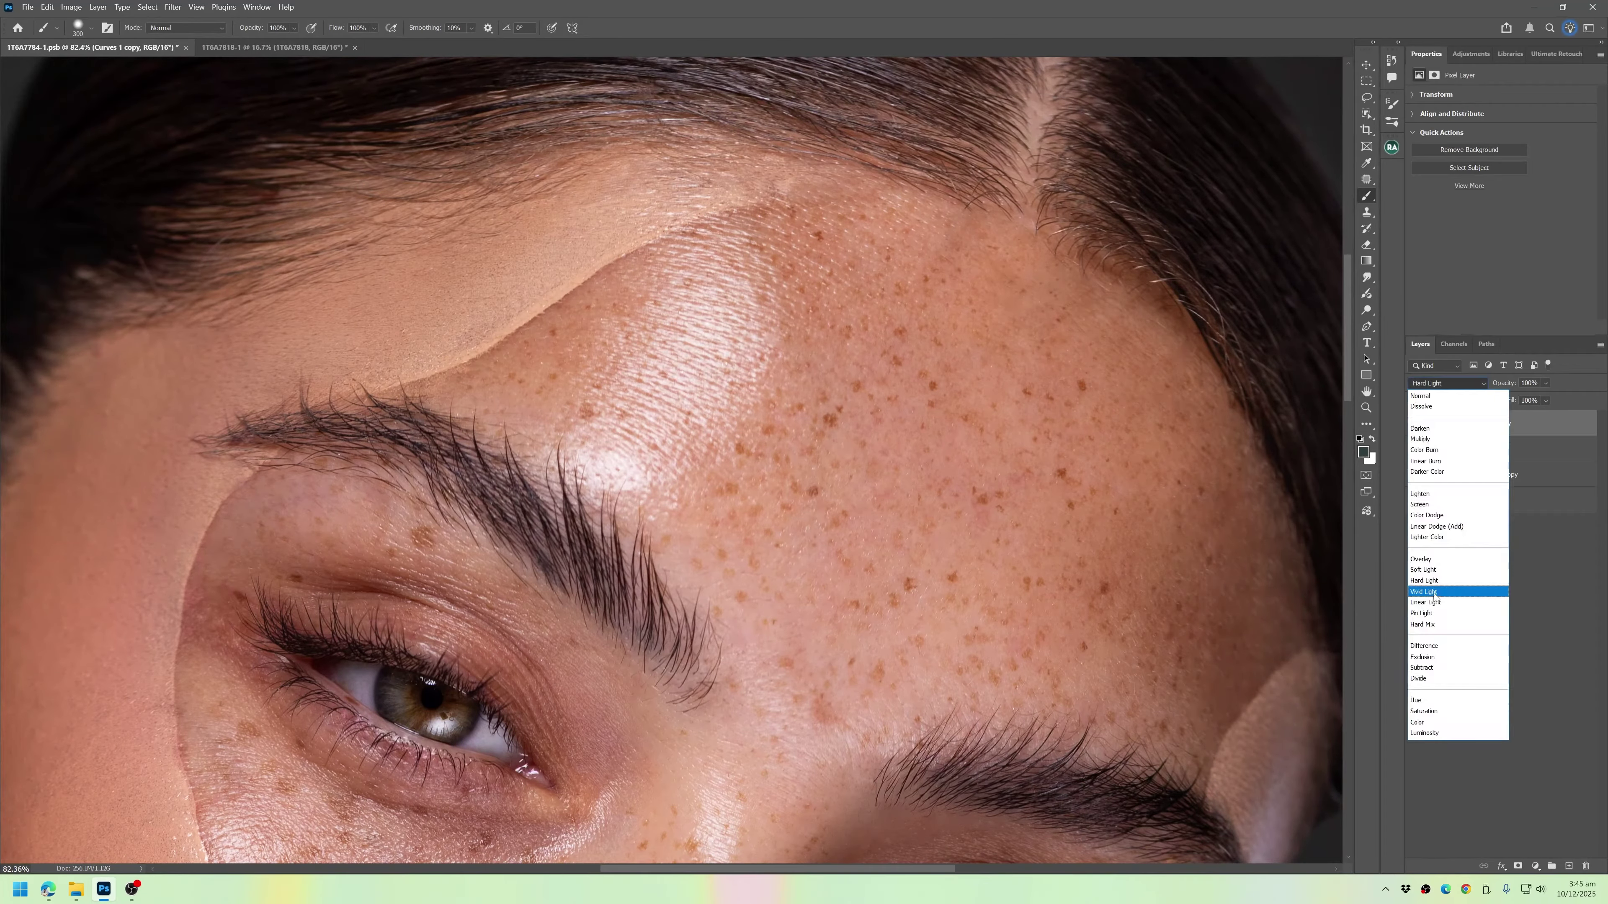
{"action": "left_click", "coordinate": [1426, 603]}
- Paint the Curves 1 copy mask over the shiny forehead and cheek areas with a smaller brush at 31% opacity and 100% flow
{"action": "key", "text": "shift+0"}
{"action": "key", "text": "bracketleft"}
{"action": "left_click_drag", "start_coordinate": [715, 308], "coordinate": [589, 456]}
{"action": "key", "text": "ctrl+0"}
{"action": "key", "text": "bracketleft"}
{"action": "key", "text": "bracketleft"}
{"action": "key", "text": "3"}
{"action": "key", "text": "1"}
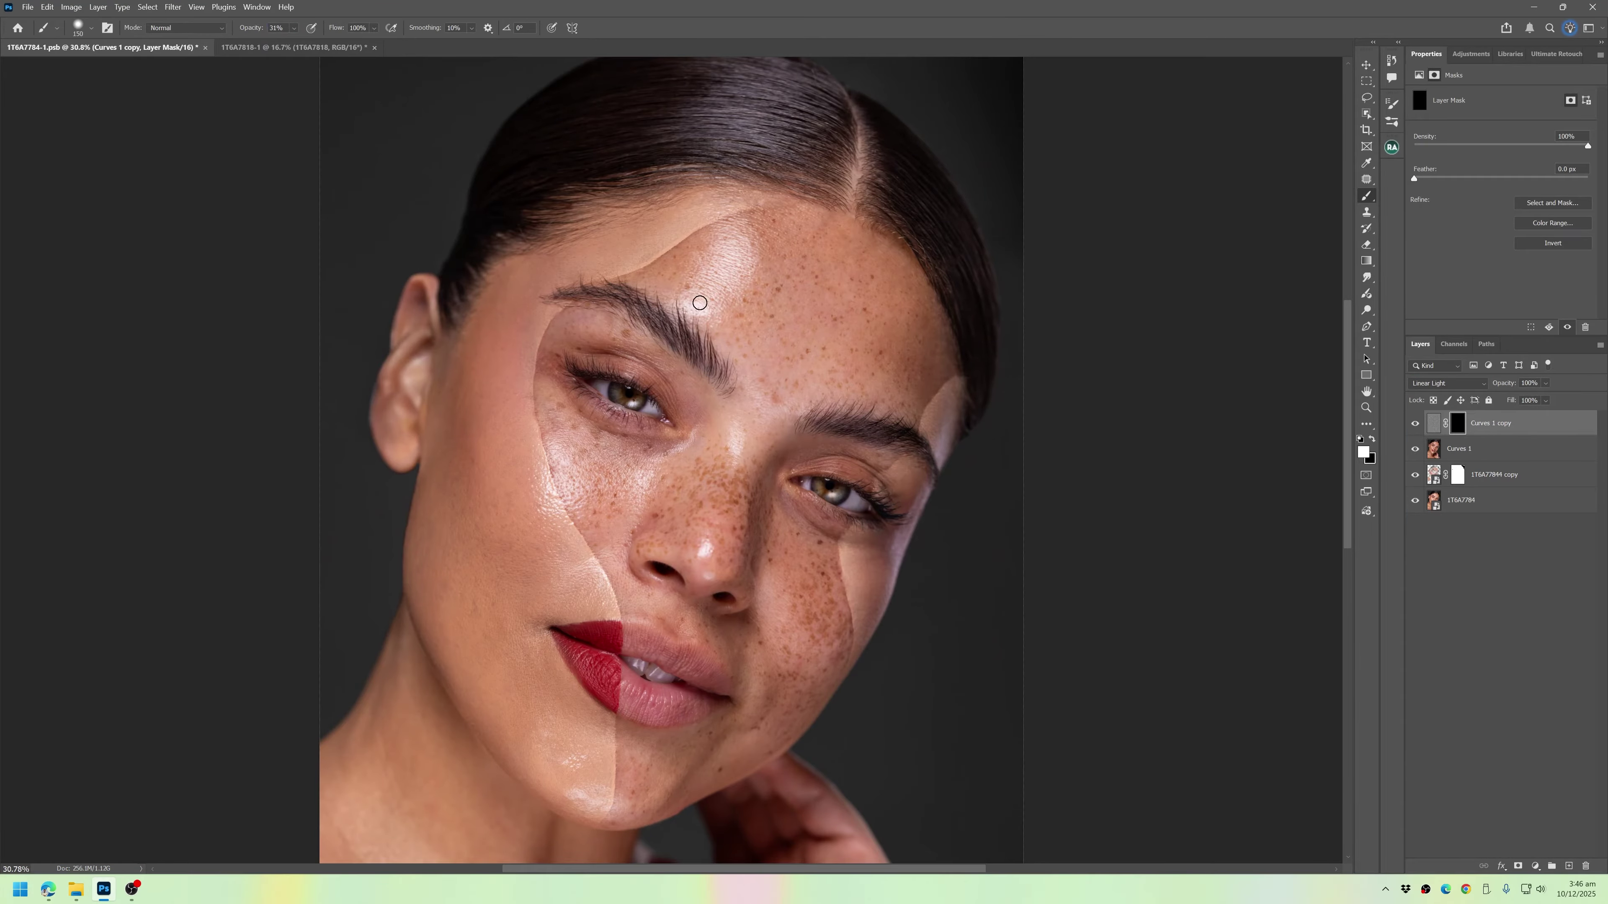
{"action": "scroll", "coordinate": [816, 517], "scroll_direction": "down", "scroll_amount": 2}
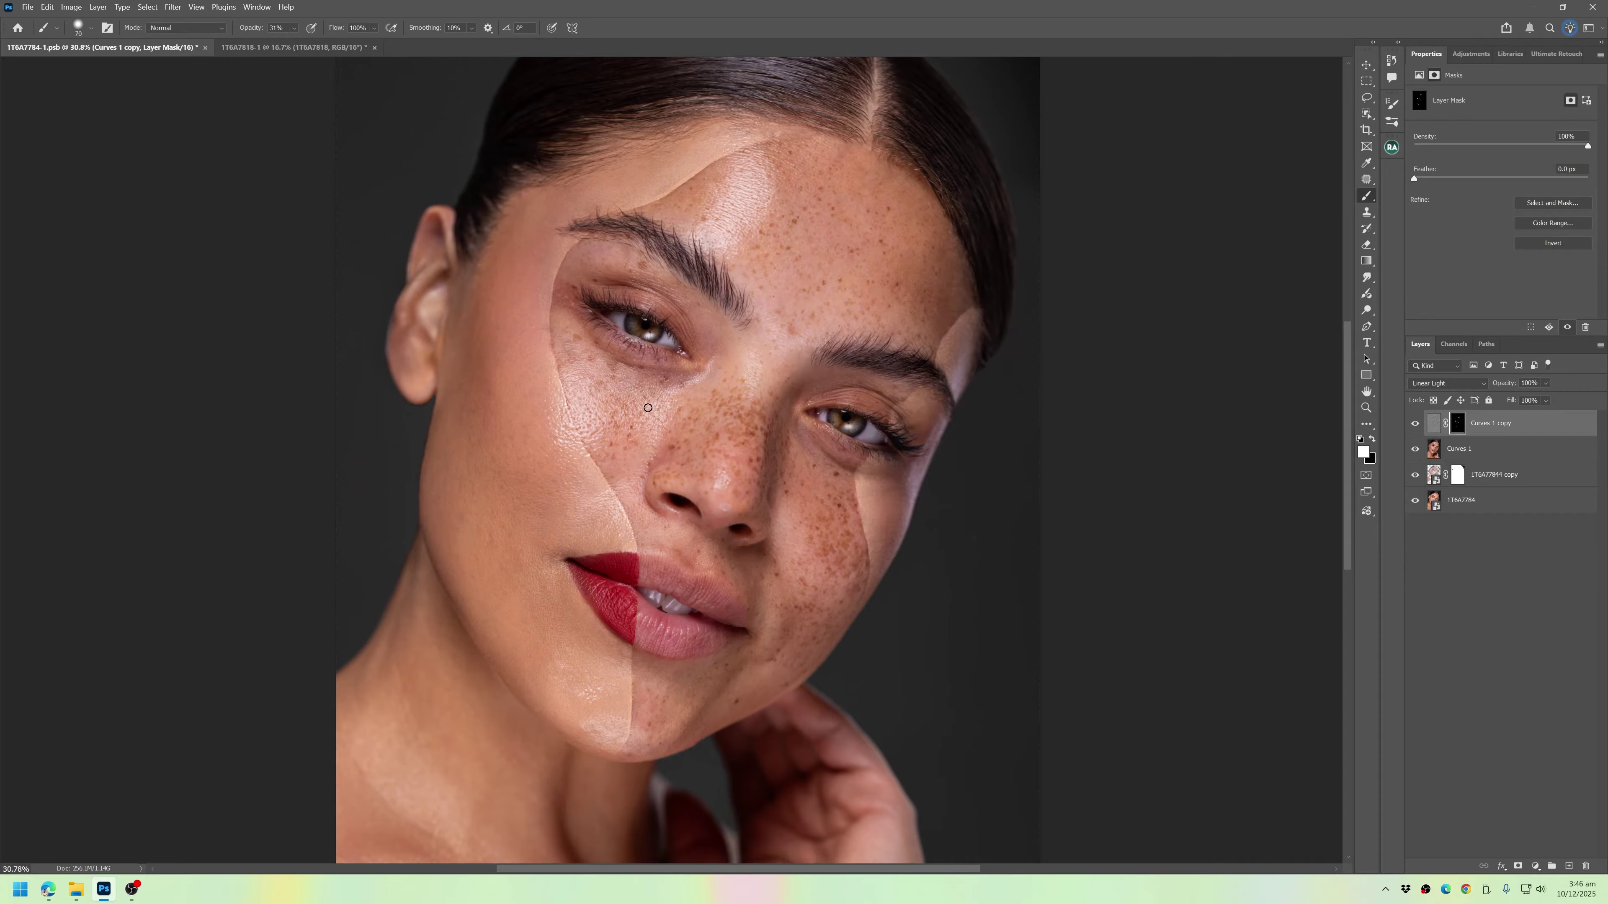
{"action": "scroll", "coordinate": [661, 347], "scroll_direction": "down", "scroll_amount": 2}
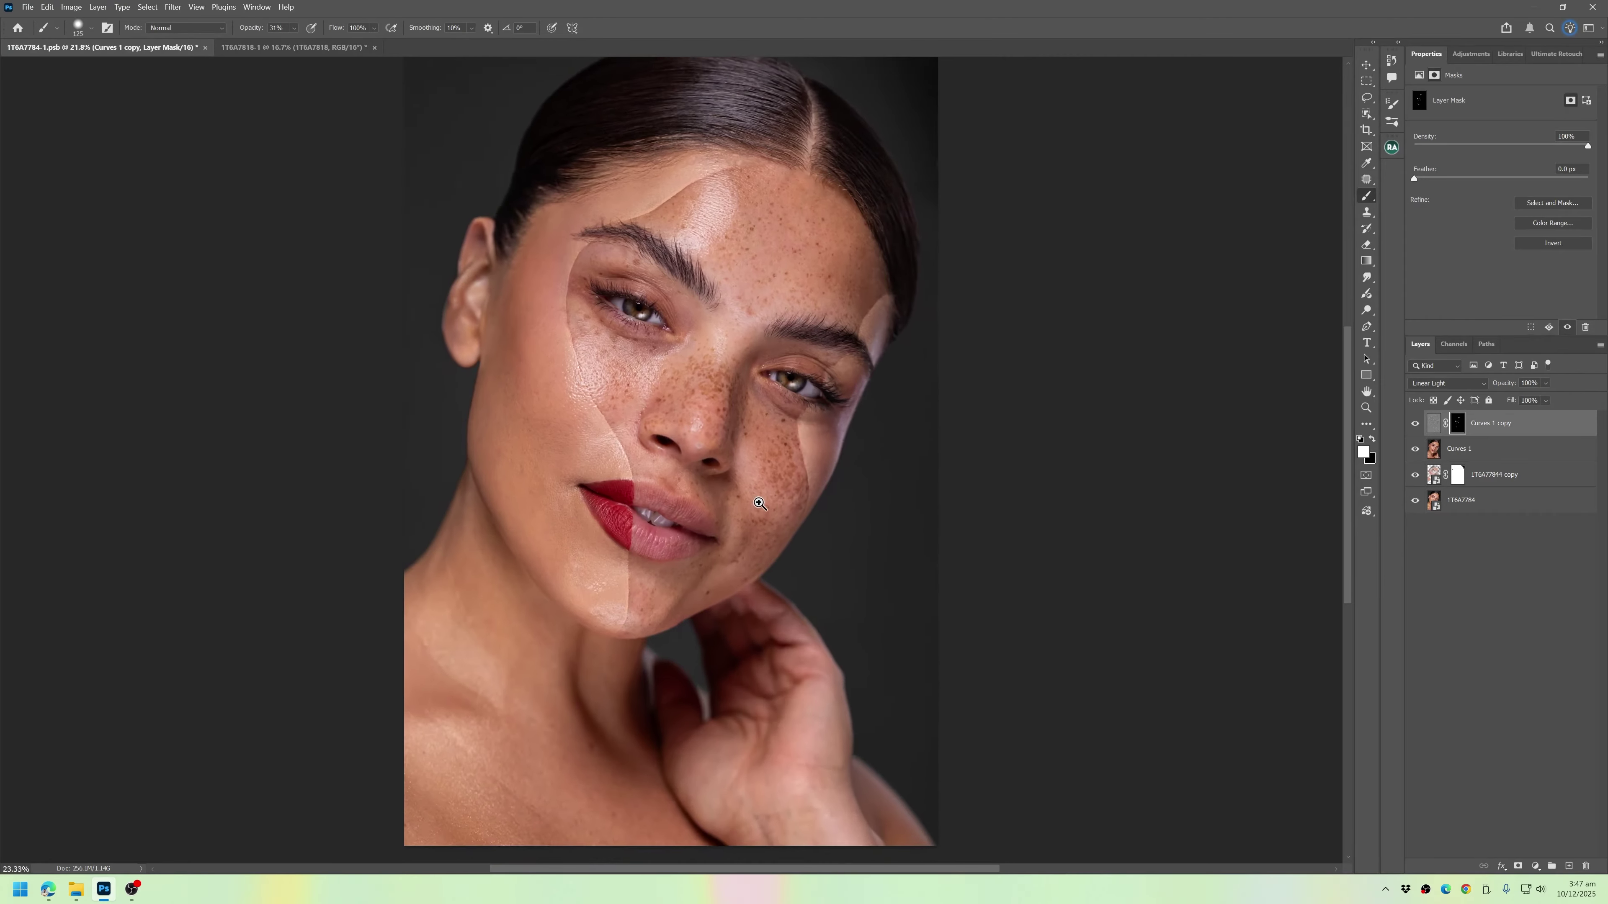
- Duplicate the Curves 1 layer, apply High Pass with a radius of 24, and apply a Gaussian Blur to it
{"action": "left_click", "coordinate": [1498, 456]}
{"action": "key", "text": "ctrl+j"}
{"action": "left_click", "coordinate": [173, 7]}
{"action": "left_click", "coordinate": [386, 306]}
{"action": "type", "text": "24"}
{"action": "key", "text": "Return"}
{"action": "left_click", "coordinate": [173, 7]}
{"action": "left_click", "coordinate": [416, 218]}
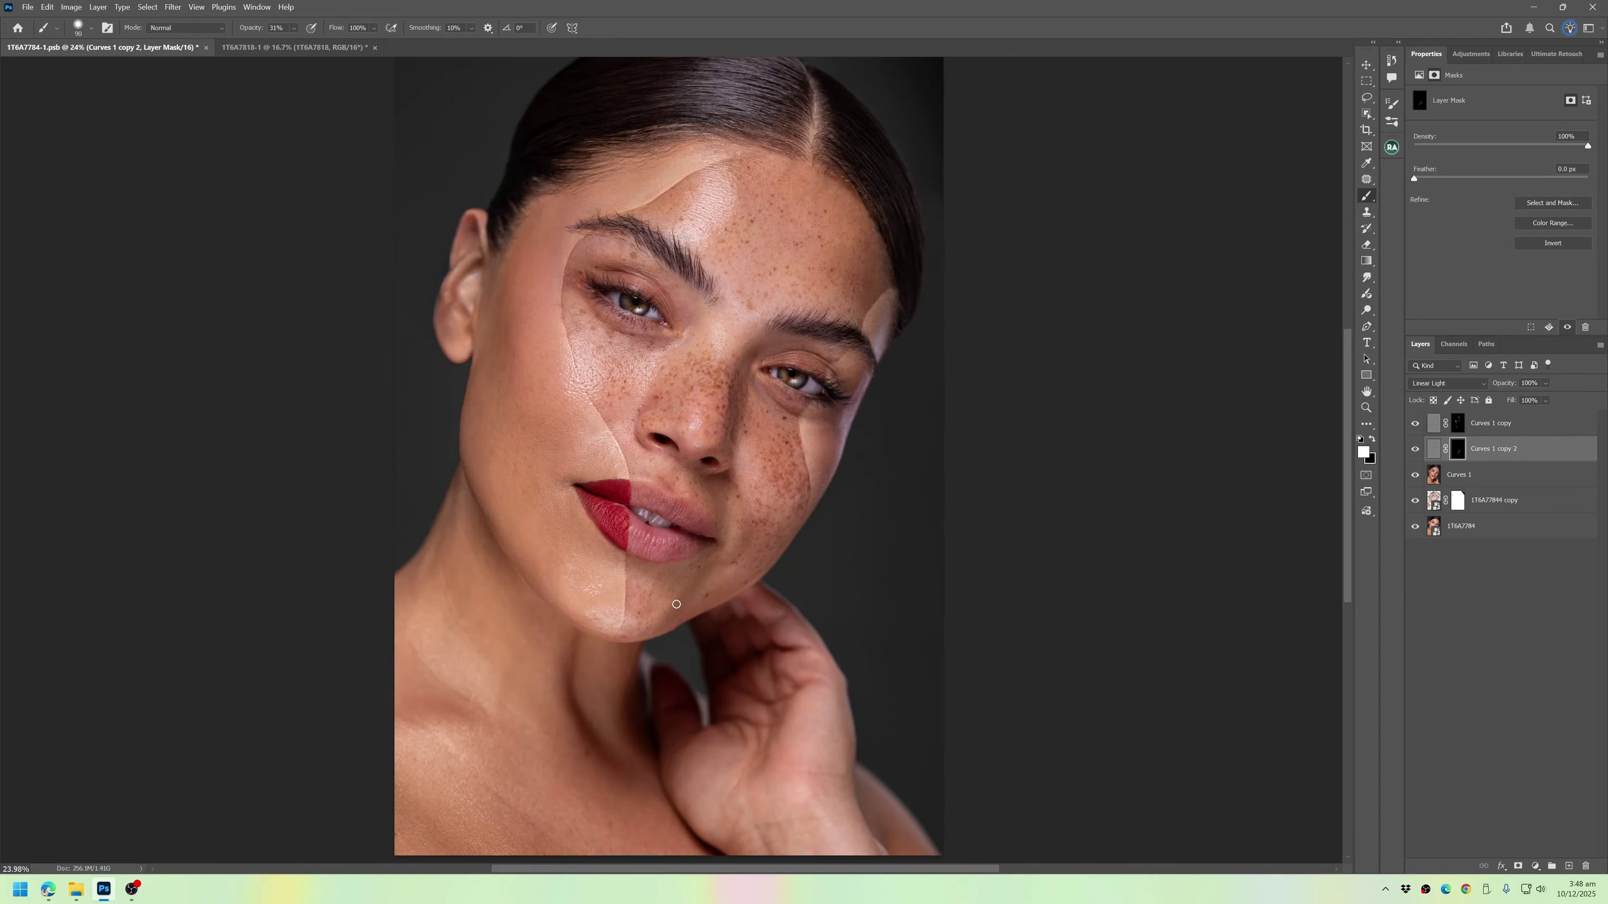
- Compare the mouth and chin area with the Curves 1 copy 2 layer hidden and shown
{"action": "scroll", "coordinate": [676, 605], "scroll_direction": "up", "scroll_amount": 4}
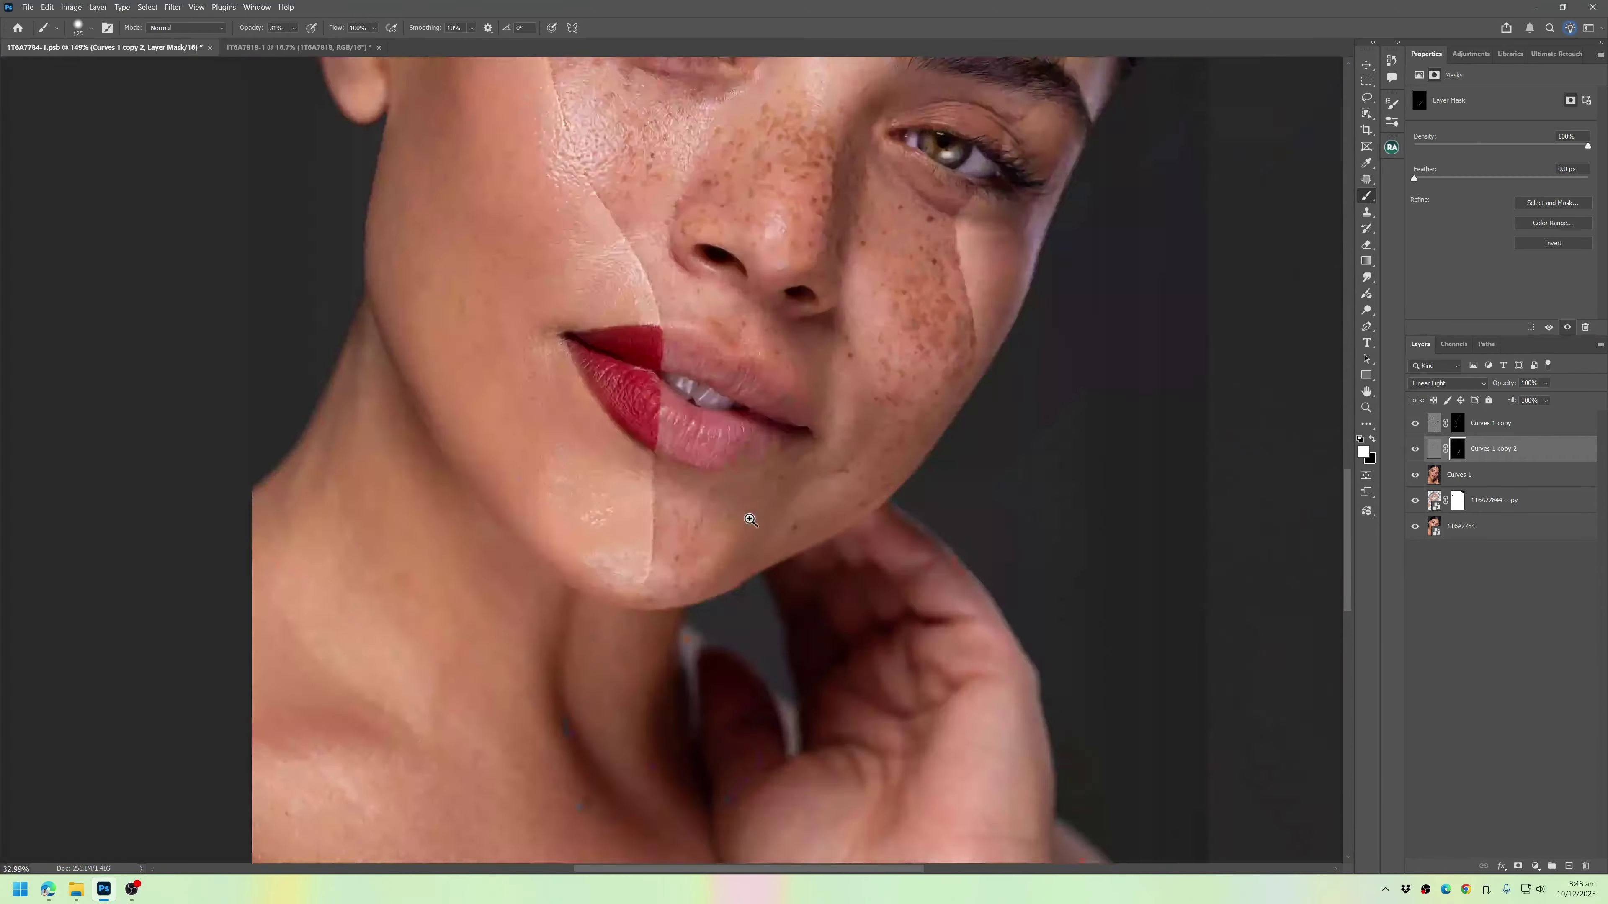
{"action": "scroll", "coordinate": [747, 518], "scroll_direction": "down", "scroll_amount": 4}
{"action": "scroll", "coordinate": [1016, 444], "scroll_direction": "up", "scroll_amount": 6}
{"action": "left_click", "coordinate": [1415, 450]}
{"action": "left_click", "coordinate": [1415, 450]}
{"action": "scroll", "coordinate": [823, 481], "scroll_direction": "down", "scroll_amount": 6}
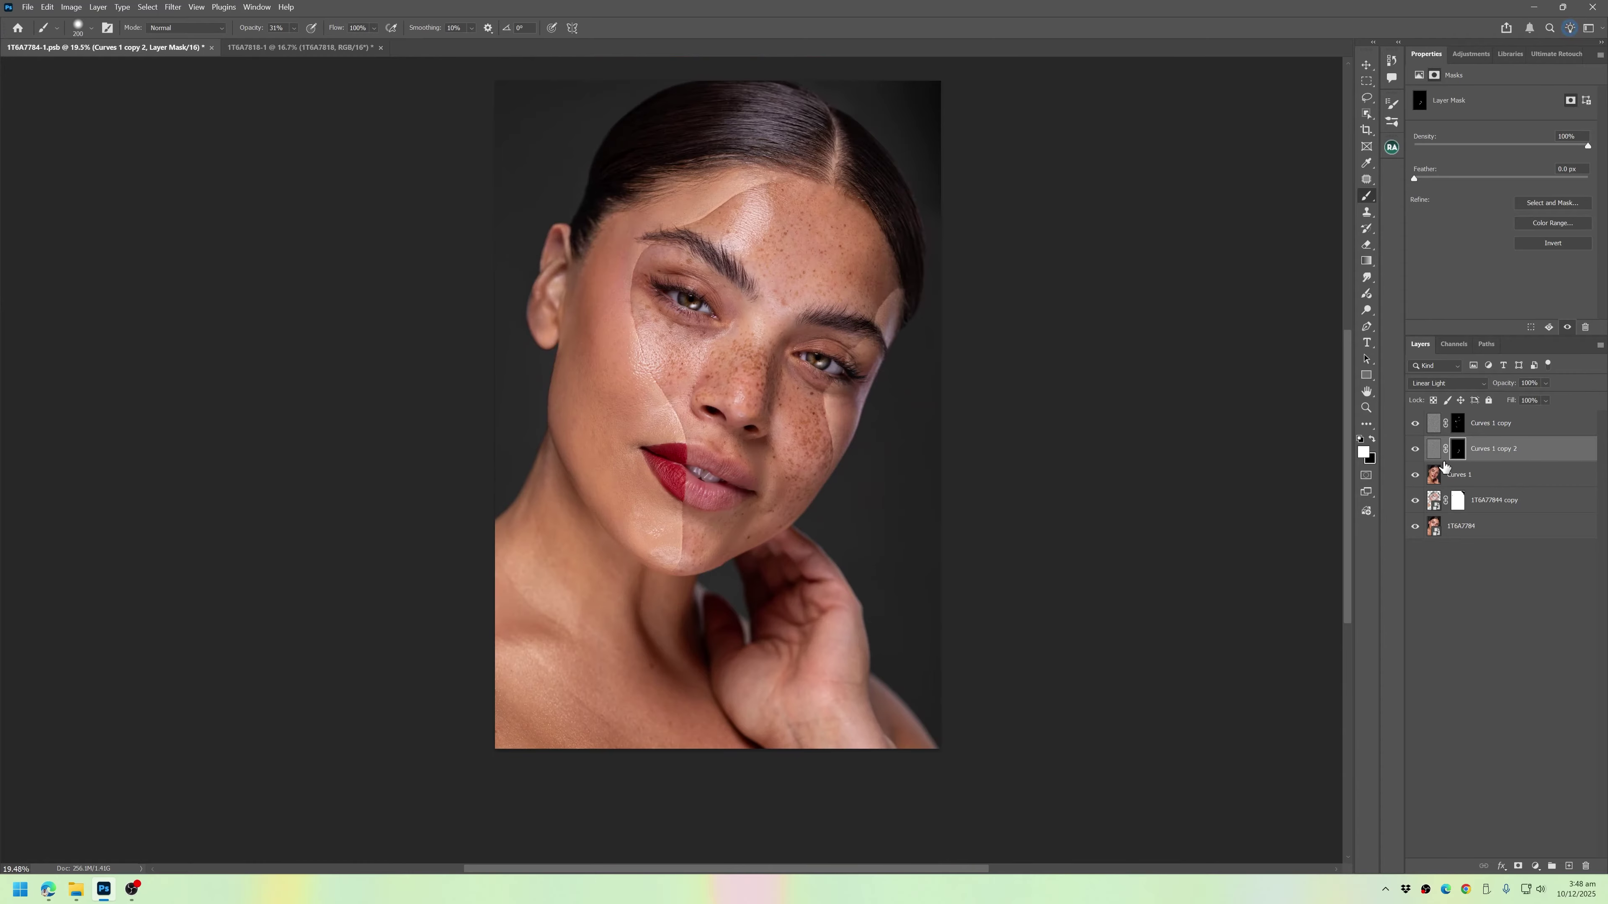
{"action": "key", "text": "Delete"}
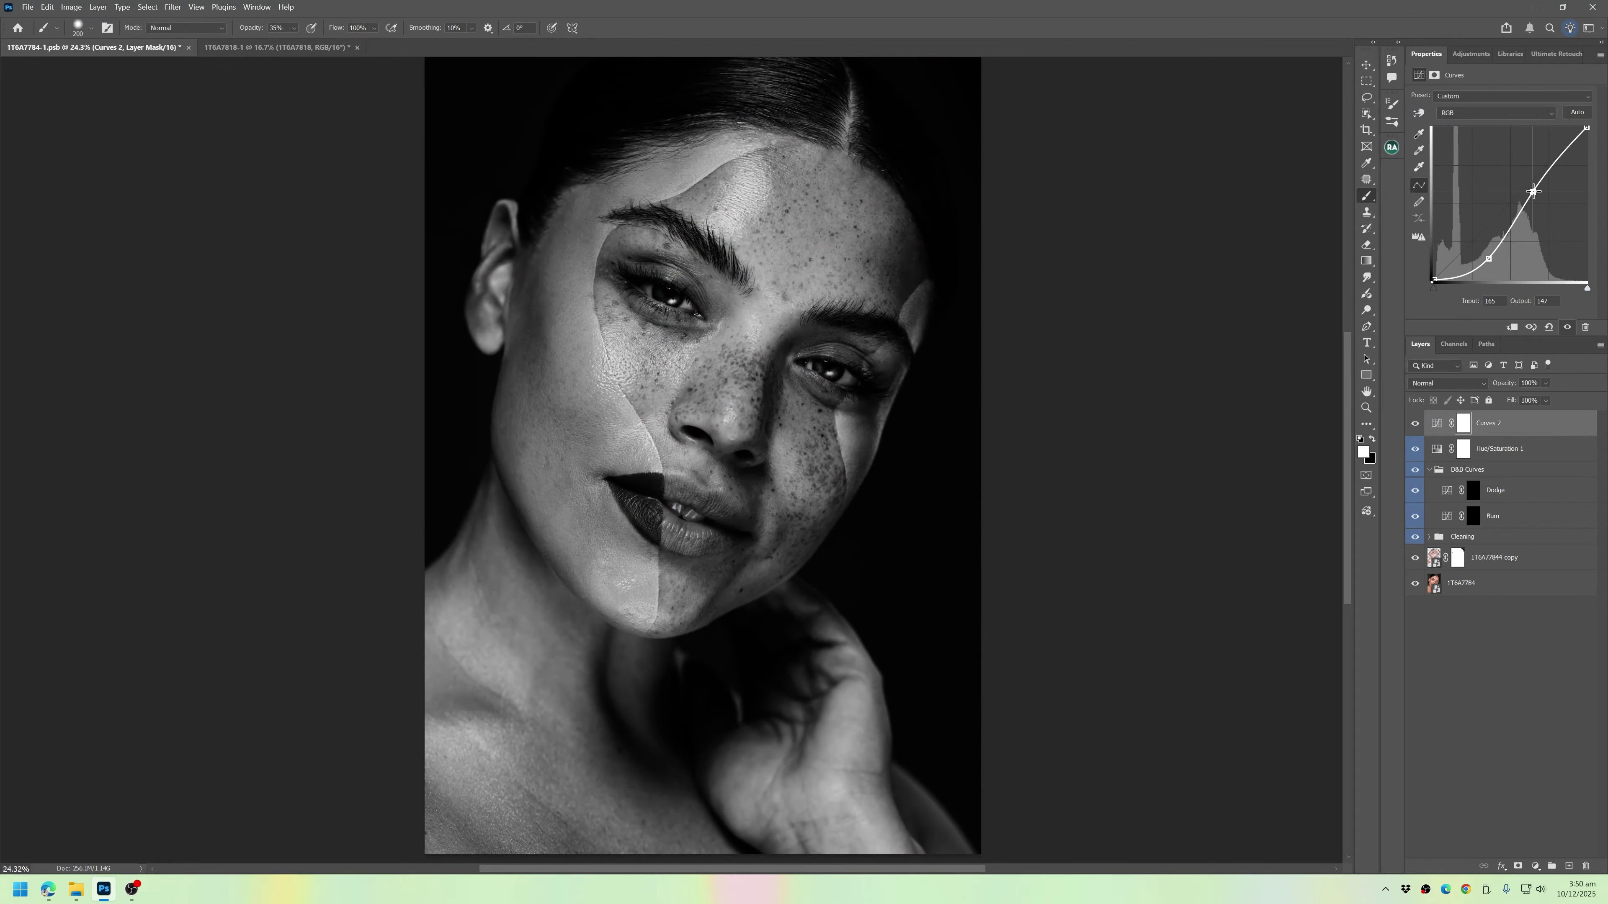
- Raise the upper point of the Curves 2 curve that strengthens the black-and-white viewing aid
{"action": "left_click_drag", "start_coordinate": [1534, 191], "coordinate": [1540, 178]}
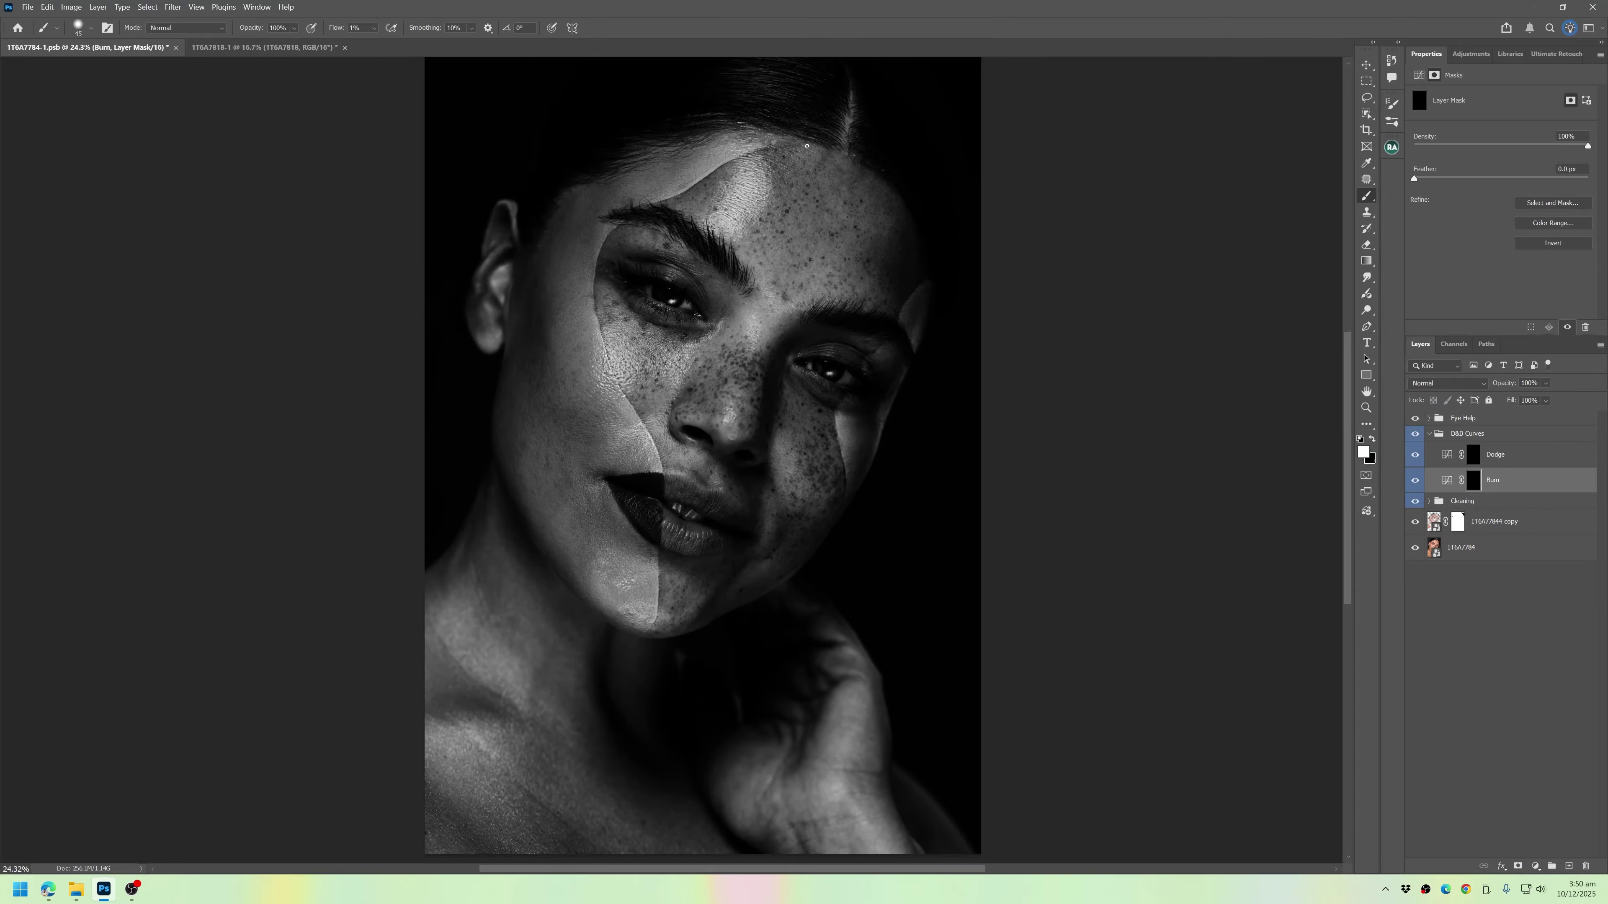
- Burn uneven bright patches of the face on the Burn mask with a small brush at 1% flow
{"action": "scroll", "coordinate": [826, 297], "scroll_direction": "down", "scroll_amount": 3}
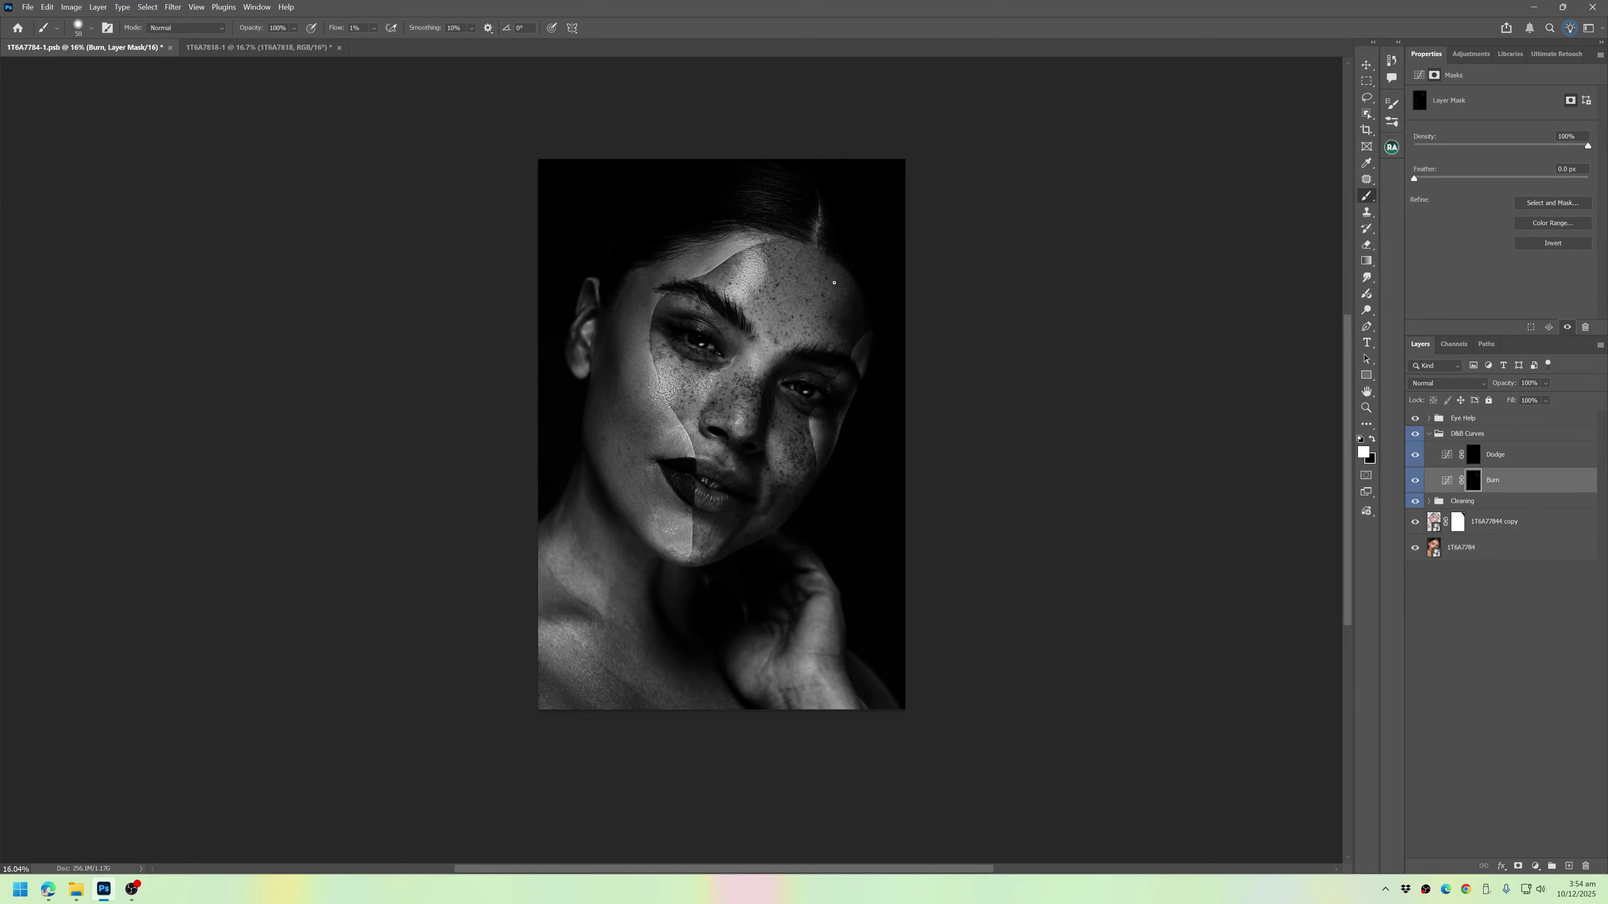
{"action": "scroll", "coordinate": [644, 418], "scroll_direction": "up", "scroll_amount": 8}
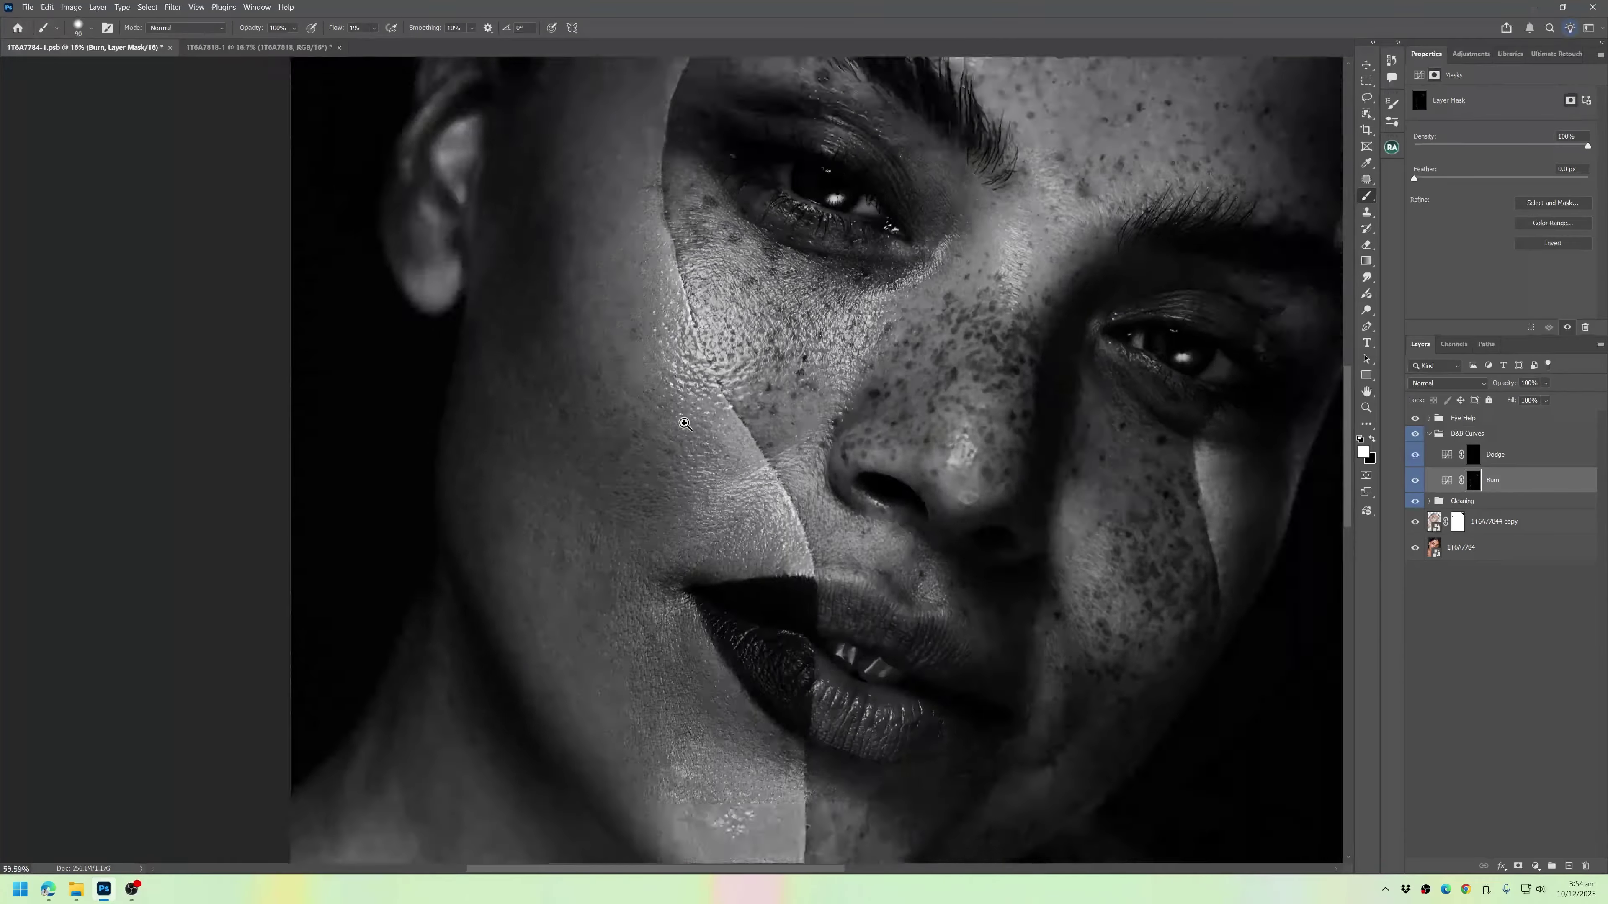
{"action": "scroll", "coordinate": [538, 542], "scroll_direction": "down", "scroll_amount": 6}
{"action": "key", "text": "bracketleft"}
{"action": "key", "text": "bracketleft"}
{"action": "key", "text": "bracketleft"}
{"action": "scroll", "coordinate": [730, 337], "scroll_direction": "down", "scroll_amount": 3}
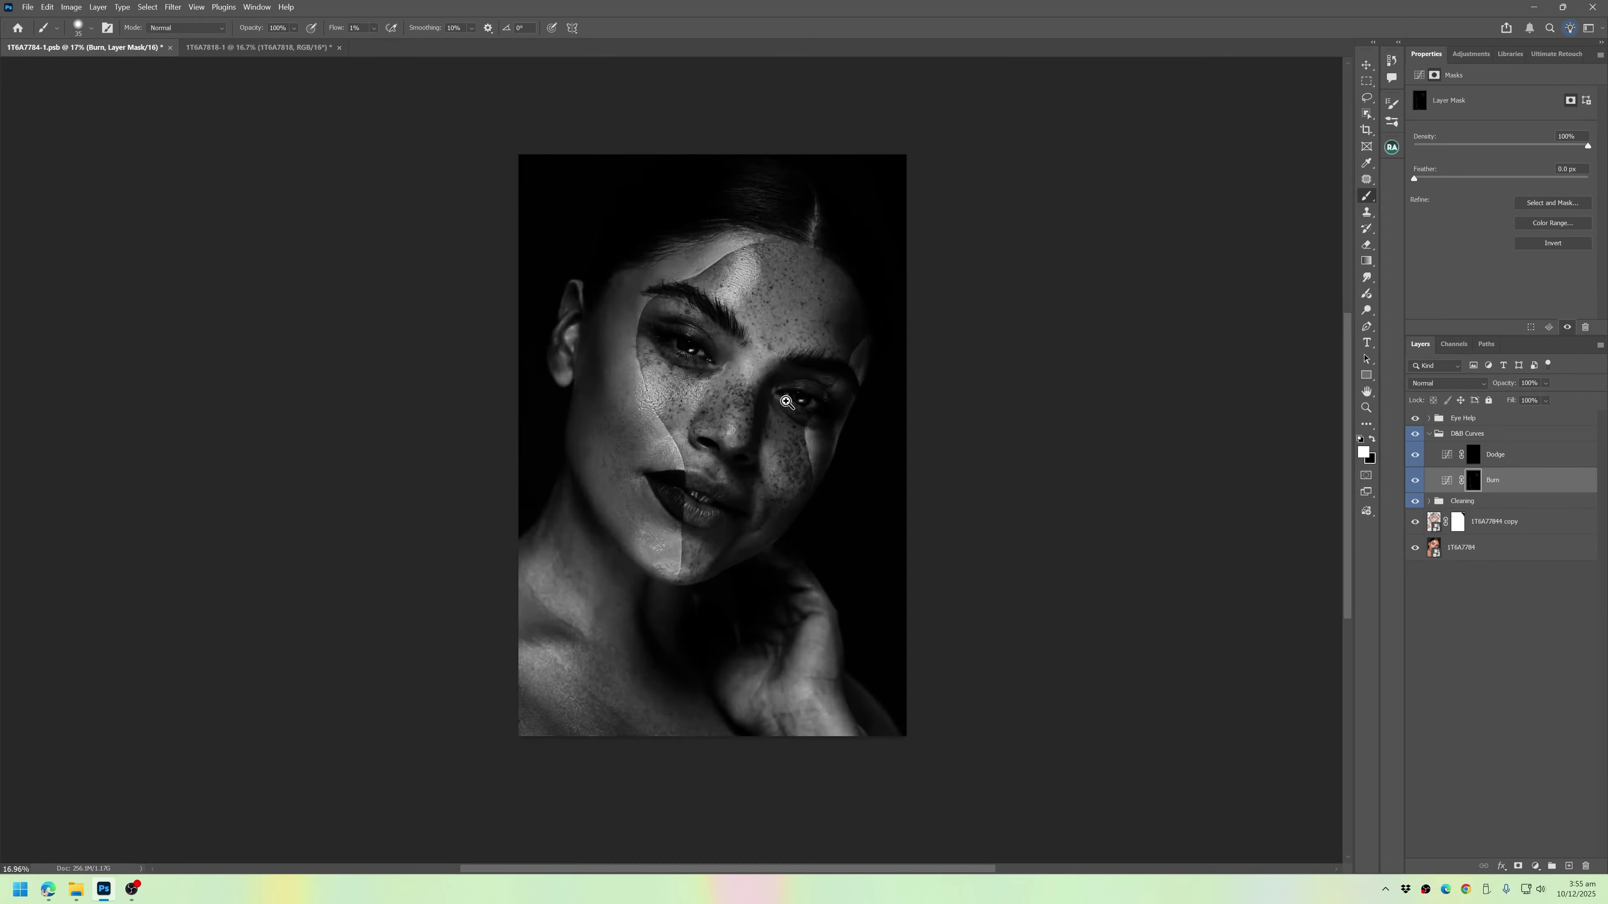
- Dodge uneven dark patches on the temple and cheek on the Dodge mask, adjusting the brush size at 1% flow
{"action": "scroll", "coordinate": [633, 386], "scroll_direction": "up", "scroll_amount": 8}
{"action": "key", "text": "alt+bracketright"}
{"action": "scroll", "coordinate": [570, 380], "scroll_direction": "down", "scroll_amount": 5}
{"action": "scroll", "coordinate": [696, 317], "scroll_direction": "up", "scroll_amount": 4}
{"action": "scroll", "coordinate": [641, 355], "scroll_direction": "down", "scroll_amount": 2}
{"action": "key", "text": "bracketleft"}
{"action": "key", "text": "bracketleft"}
{"action": "key", "text": "bracketleft"}
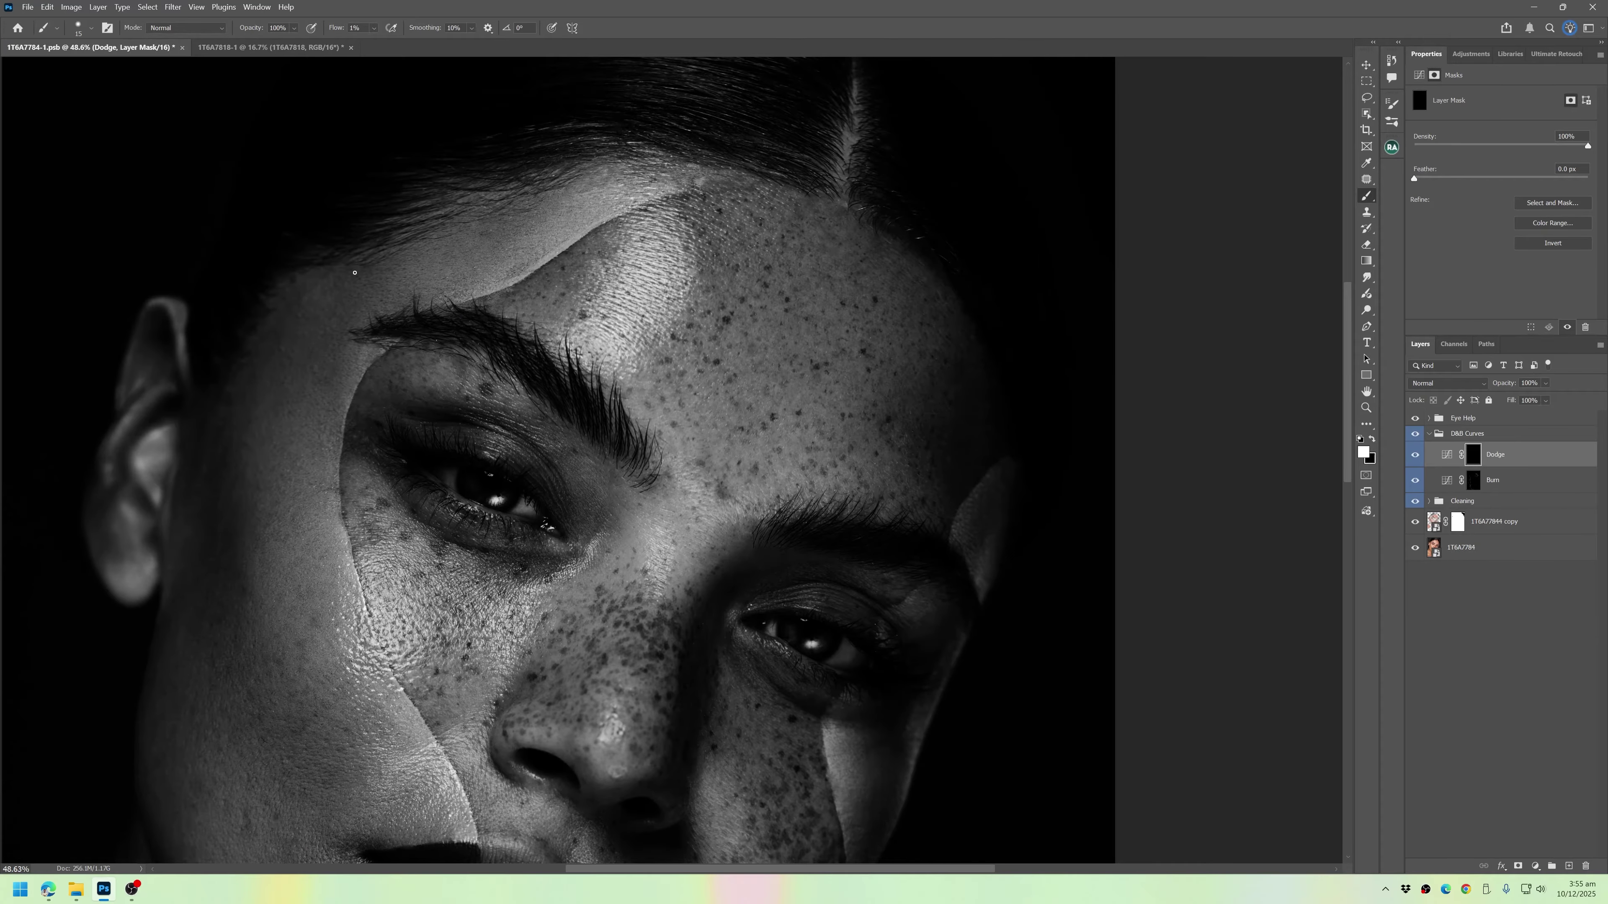
{"action": "scroll", "coordinate": [491, 233], "scroll_direction": "down", "scroll_amount": 3}
{"action": "scroll", "coordinate": [398, 406], "scroll_direction": "up", "scroll_amount": 5}
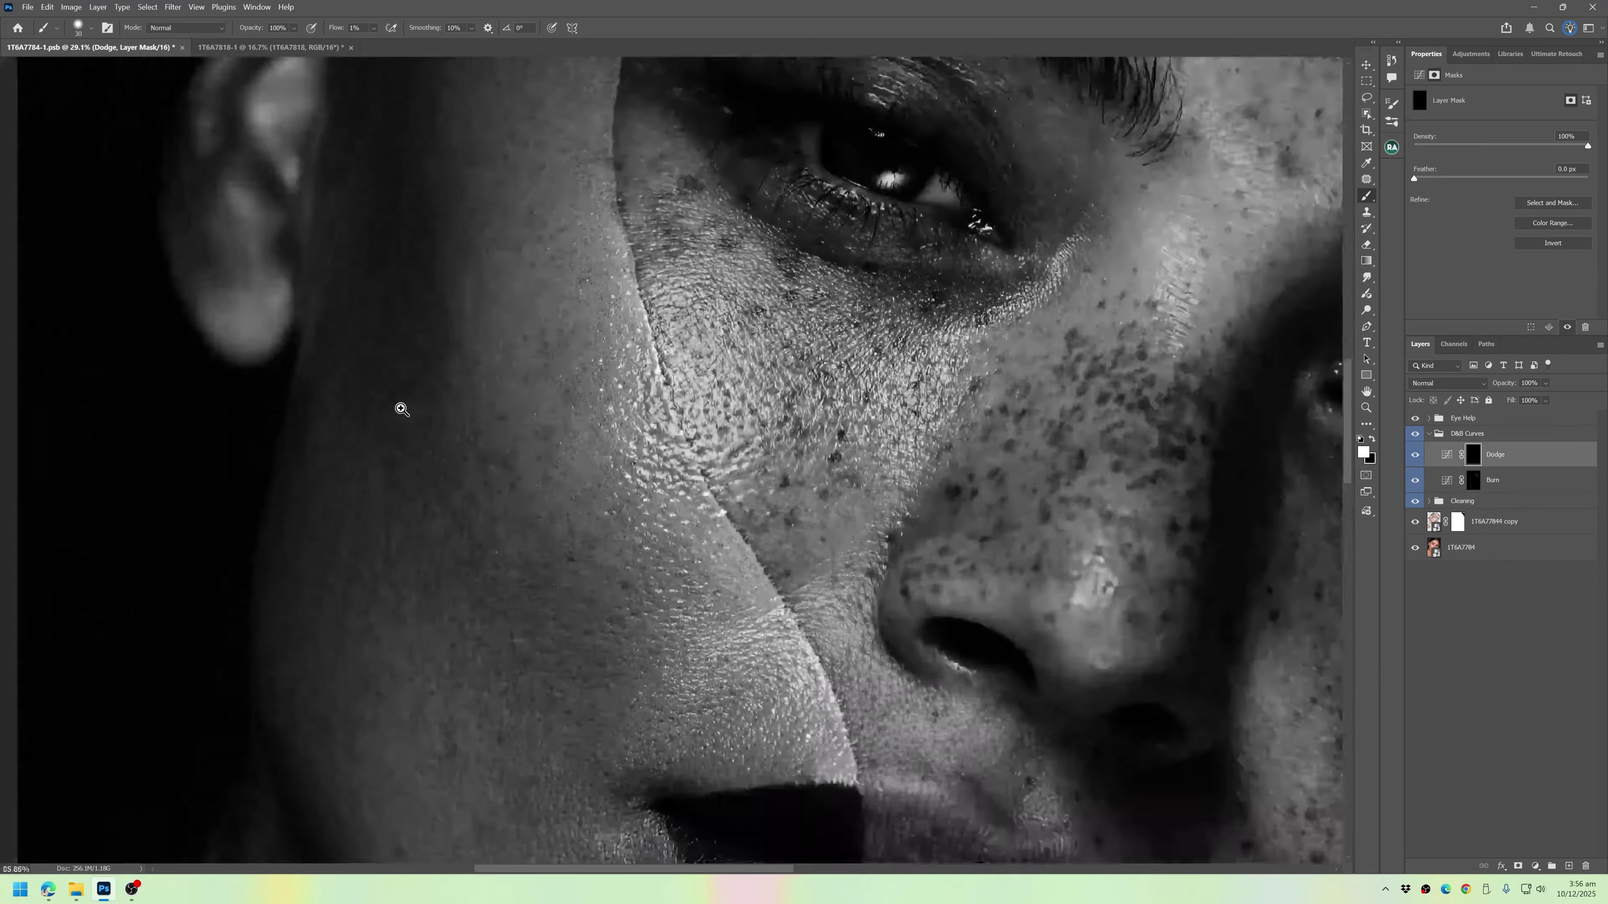
{"action": "key", "text": "bracketright"}
{"action": "scroll", "coordinate": [431, 310], "scroll_direction": "down", "scroll_amount": 3}
- Burn bright patches around the temple on the Burn mask, enlarging the brush for wider areas
{"action": "key", "text": "alt+bracketleft"}
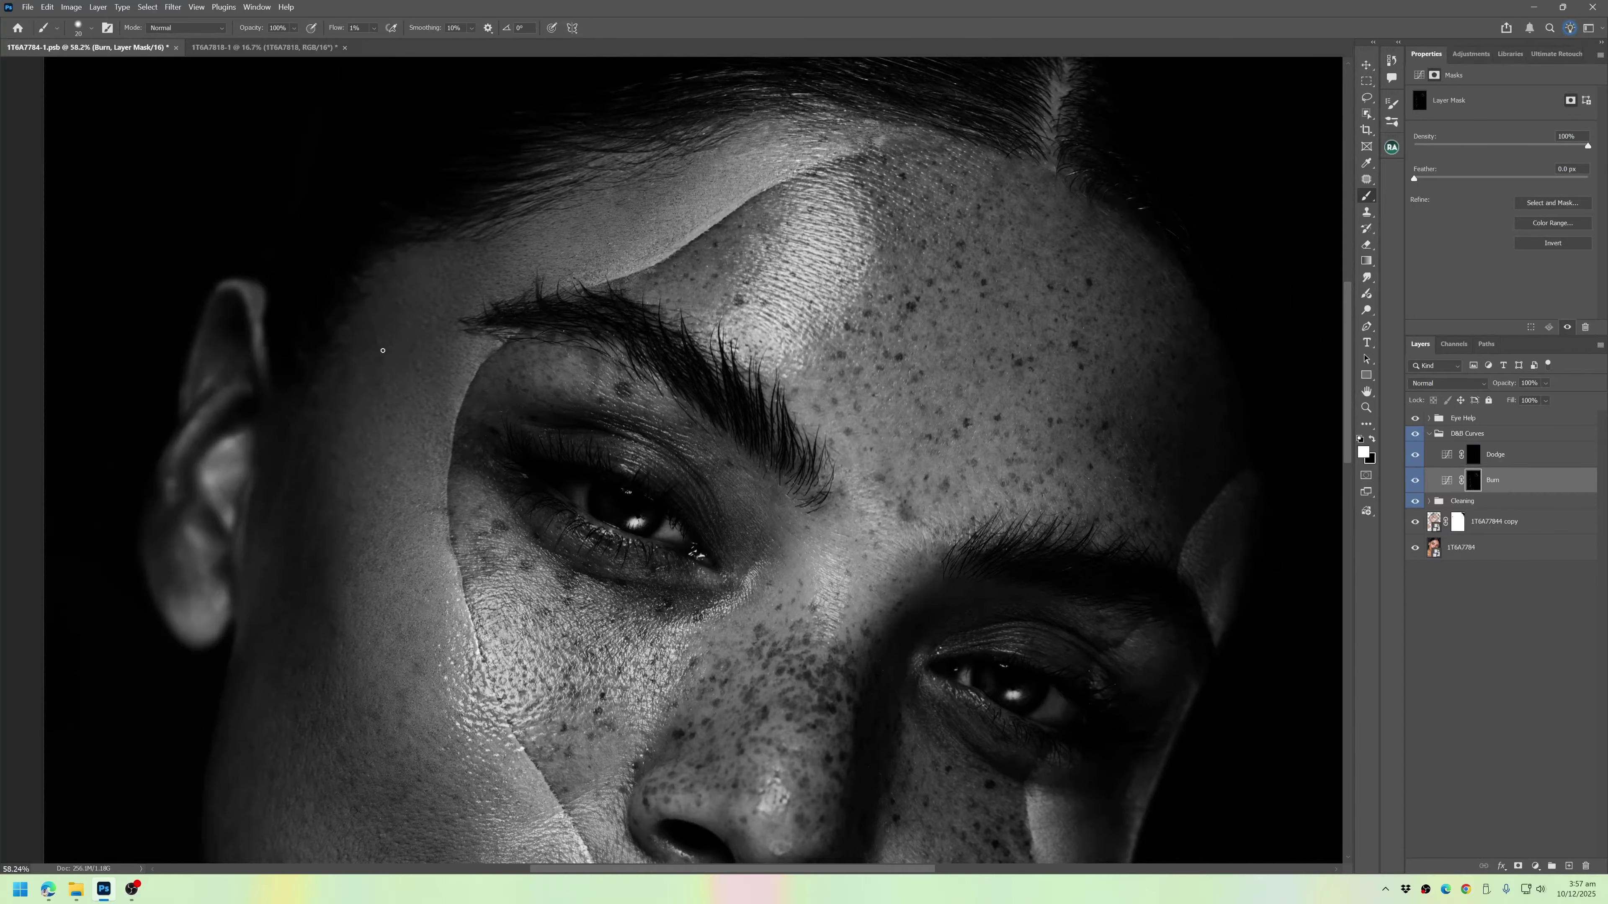
{"action": "scroll", "coordinate": [443, 411], "scroll_direction": "down", "scroll_amount": 2}
{"action": "key", "text": "bracketright"}
{"action": "key", "text": "bracketright"}
{"action": "key", "text": "bracketright"}
- Hide the Eye Help group, compare the retouch in colour with the original layer, and show the group again
{"action": "left_click", "coordinate": [1415, 419]}
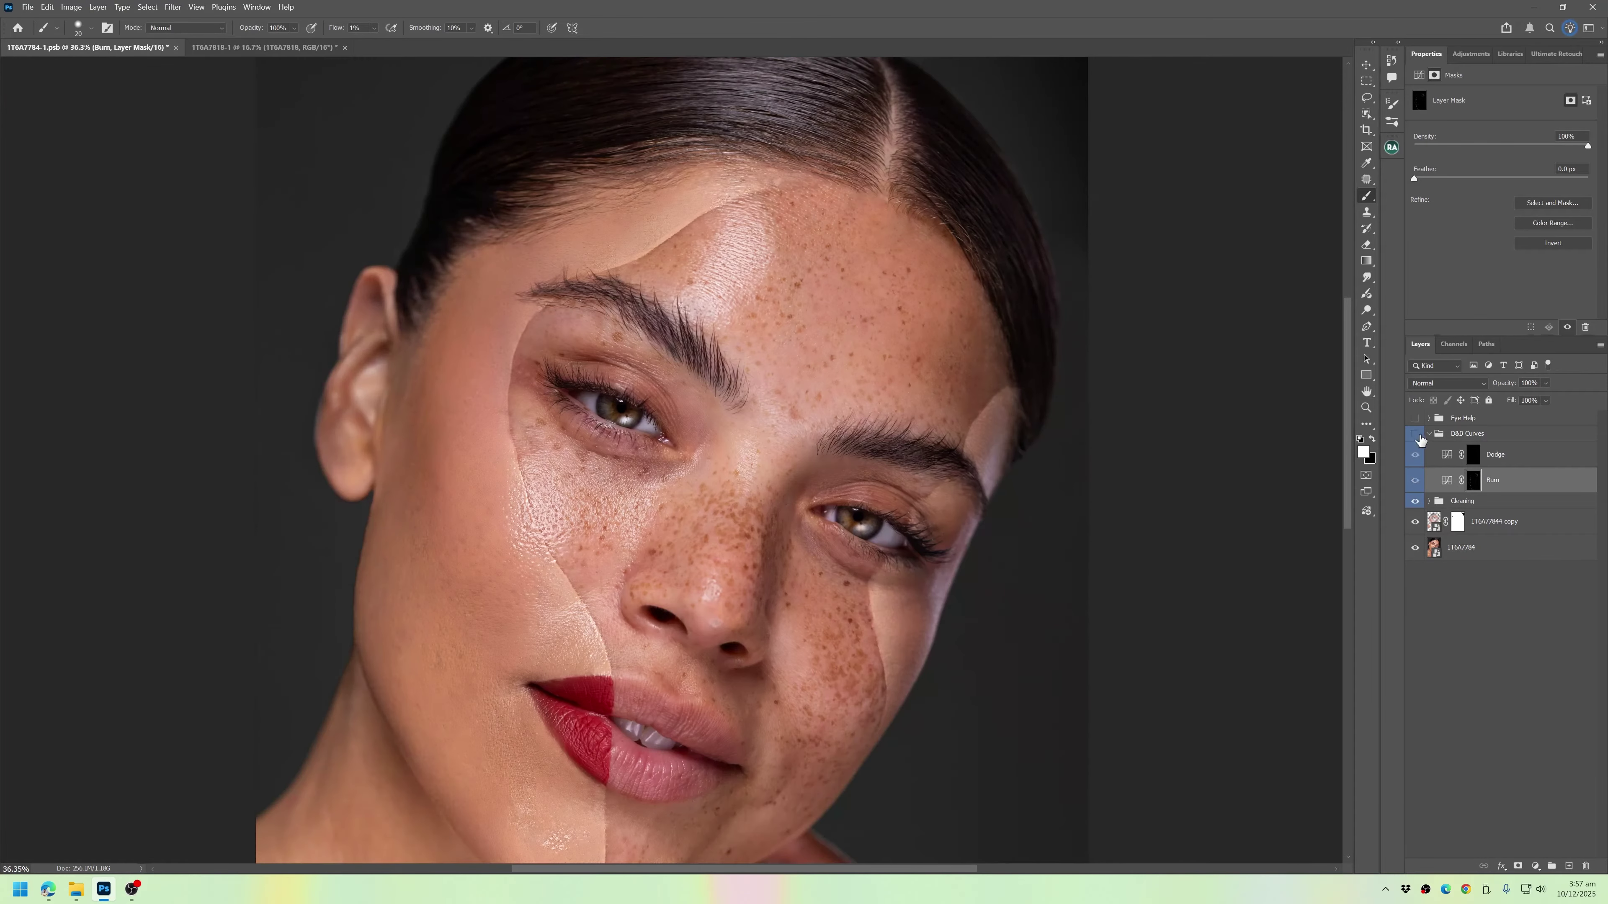
{"action": "scroll", "coordinate": [662, 270], "scroll_direction": "down", "scroll_amount": 2}
{"action": "left_click", "coordinate": [1415, 548], "text": "alt"}
{"action": "left_click", "coordinate": [1415, 547], "text": "alt"}
{"action": "left_click", "coordinate": [1415, 419]}
- Dodge broader dark areas at the side of the face on the Dodge mask with a larger brush
{"action": "left_click", "coordinate": [1469, 459]}
{"action": "scroll", "coordinate": [795, 253], "scroll_direction": "down", "scroll_amount": 1}
{"action": "key", "text": "bracketright"}
{"action": "key", "text": "bracketright"}
{"action": "key", "text": "bracketright"}
{"action": "key", "text": "bracketright"}
{"action": "key", "text": "bracketright"}
{"action": "key", "text": "bracketright"}
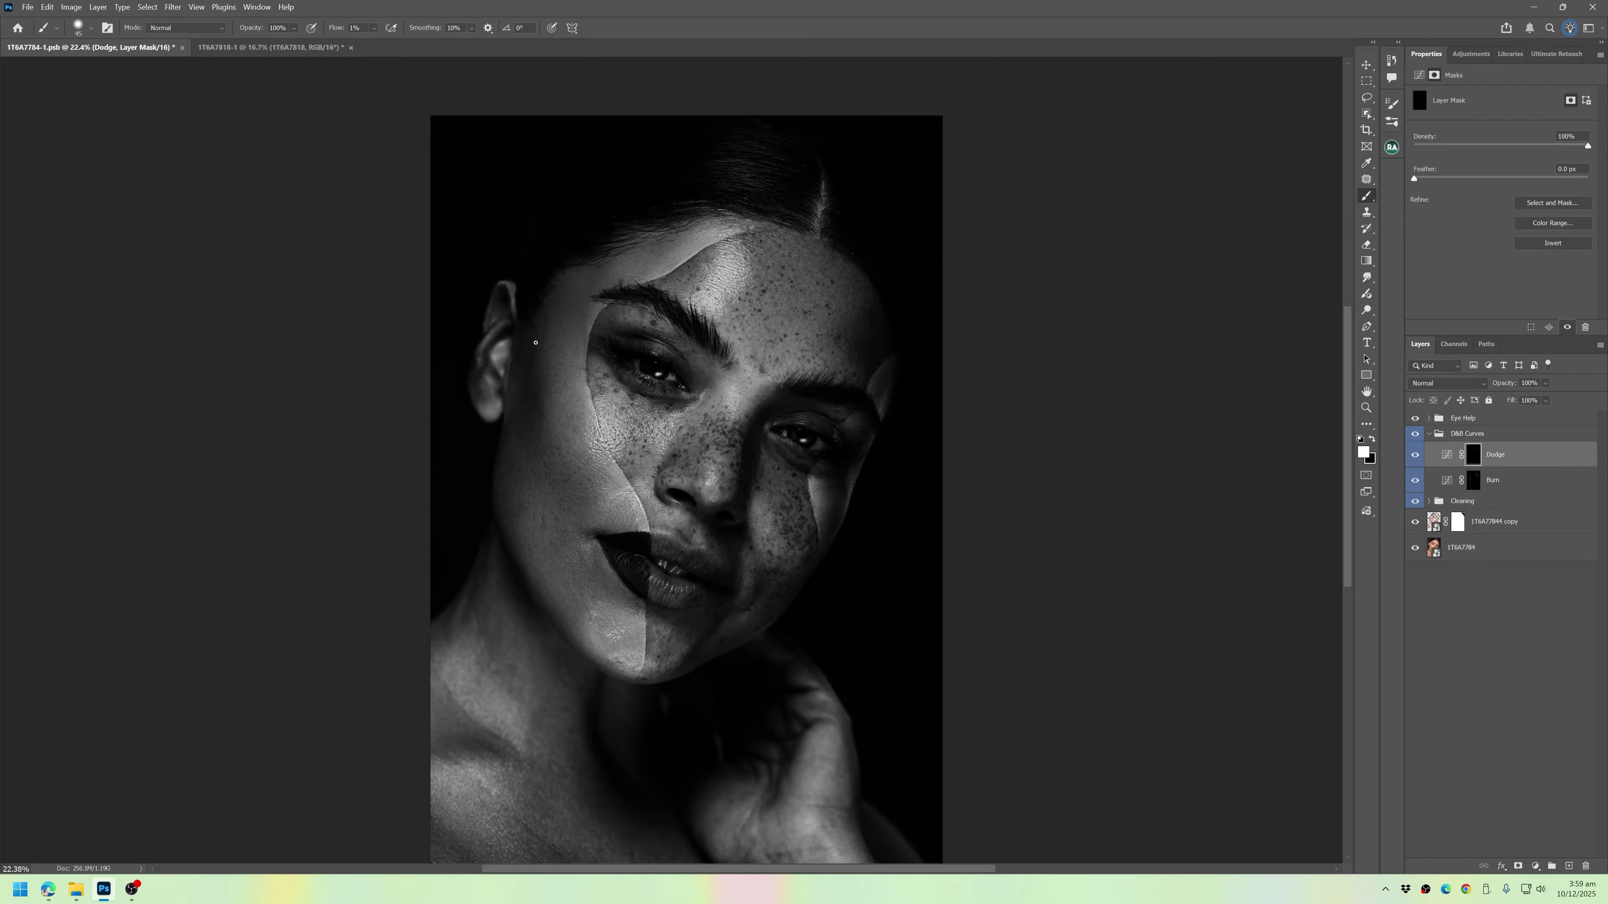
- Burn the bright patch on the outer cheek below the ear on the Burn mask with a slightly smaller brush
{"action": "key", "text": "alt+bracketleft"}
{"action": "key", "text": "bracketleft"}
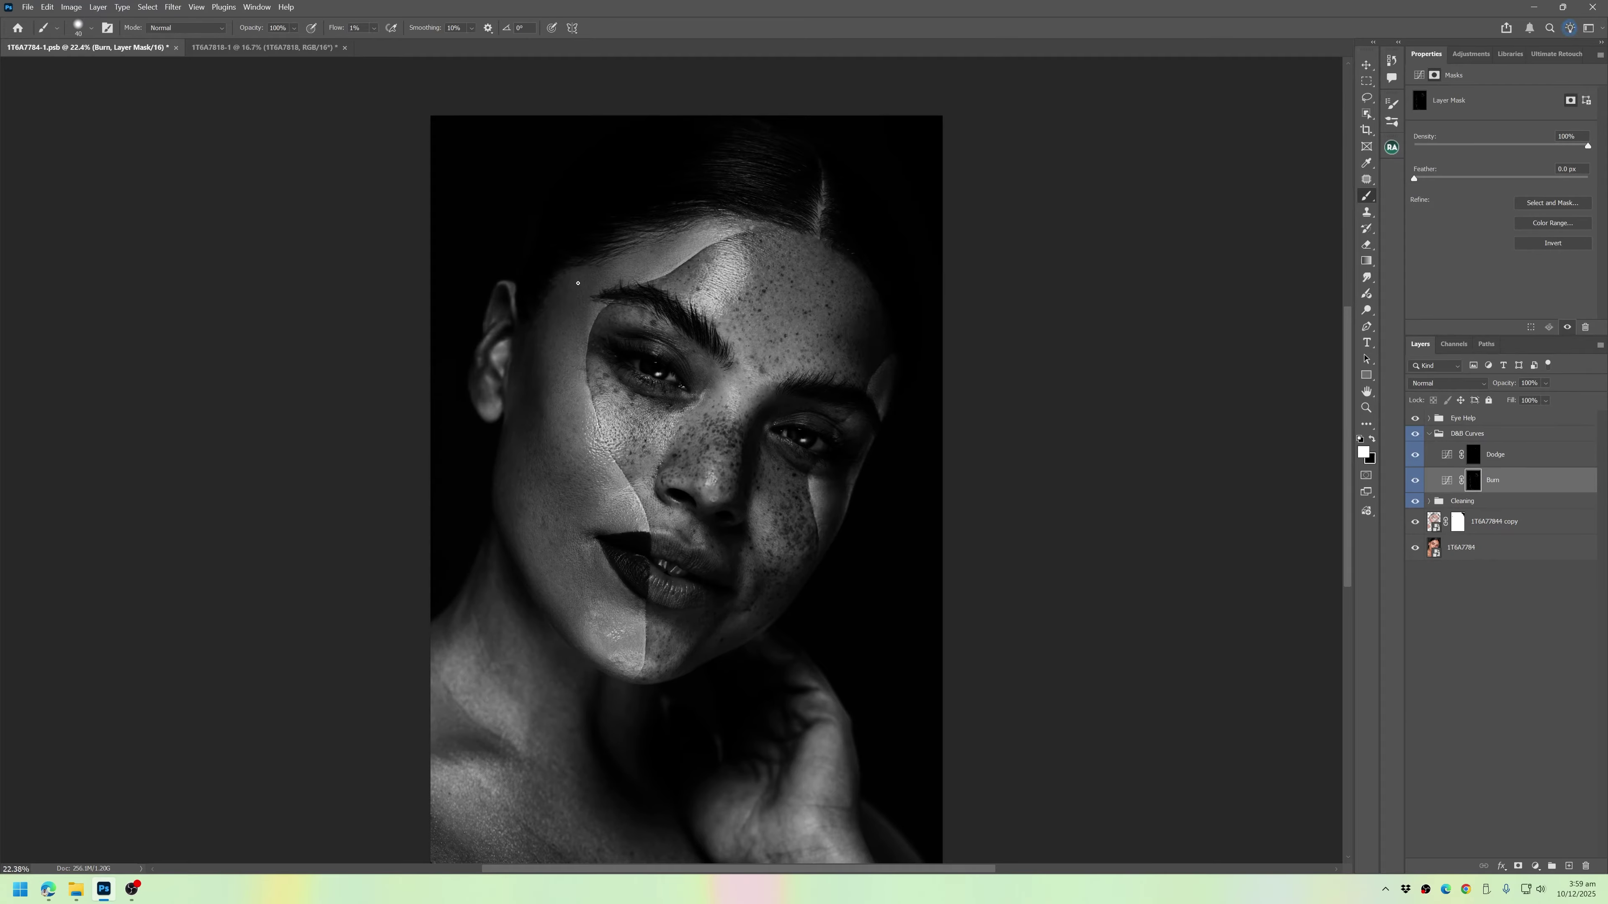
{"action": "mouse_move", "coordinate": [529, 464]}
{"action": "left_mouse_down"}
{"action": "mouse_move", "coordinate": [559, 484]}
{"action": "mouse_move", "coordinate": [547, 480]}
{"action": "left_mouse_up"}
- Dodge the dark patches in the middle of the made-up cheek on the Dodge mask with a much smaller brush
{"action": "key", "text": "bracketleft"}
{"action": "key", "text": "bracketleft"}
{"action": "key", "text": "bracketleft"}
{"action": "key", "text": "bracketleft"}
{"action": "key", "text": "bracketleft"}
{"action": "key", "text": "bracketleft"}
{"action": "key", "text": "bracketleft"}
{"action": "key", "text": "alt+bracketright"}
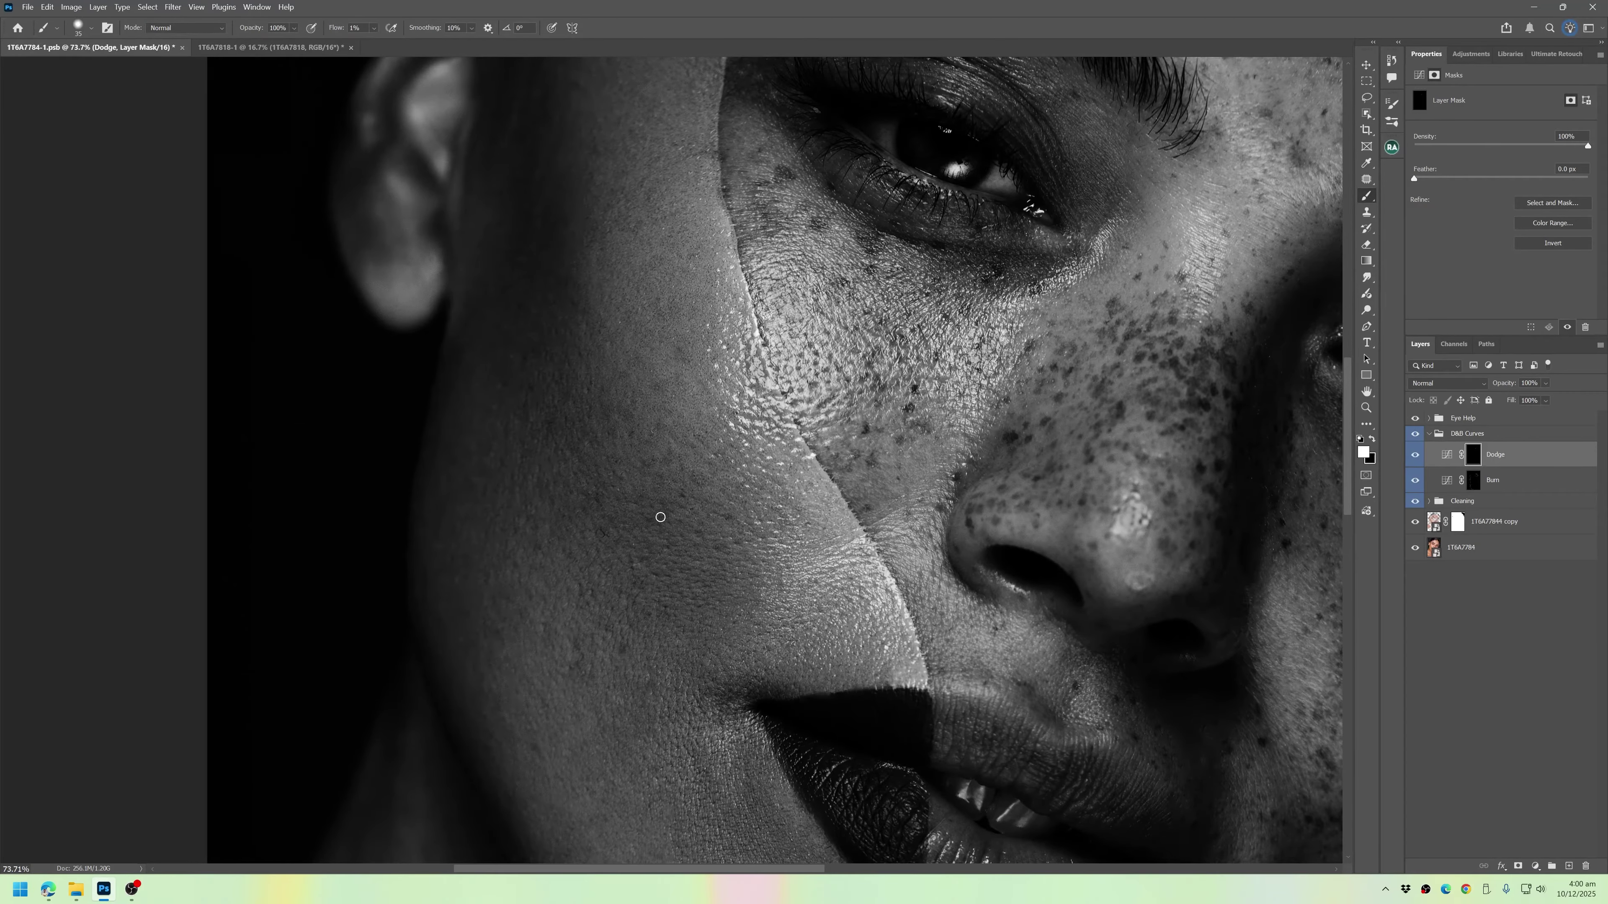
{"action": "left_click_drag", "start_coordinate": [660, 516], "coordinate": [643, 468]}
- Return to the Burn mask with a smaller brush for fine bright spots on the cheek
{"action": "key", "text": "bracketleft"}
{"action": "key", "text": "alt+bracketleft"}
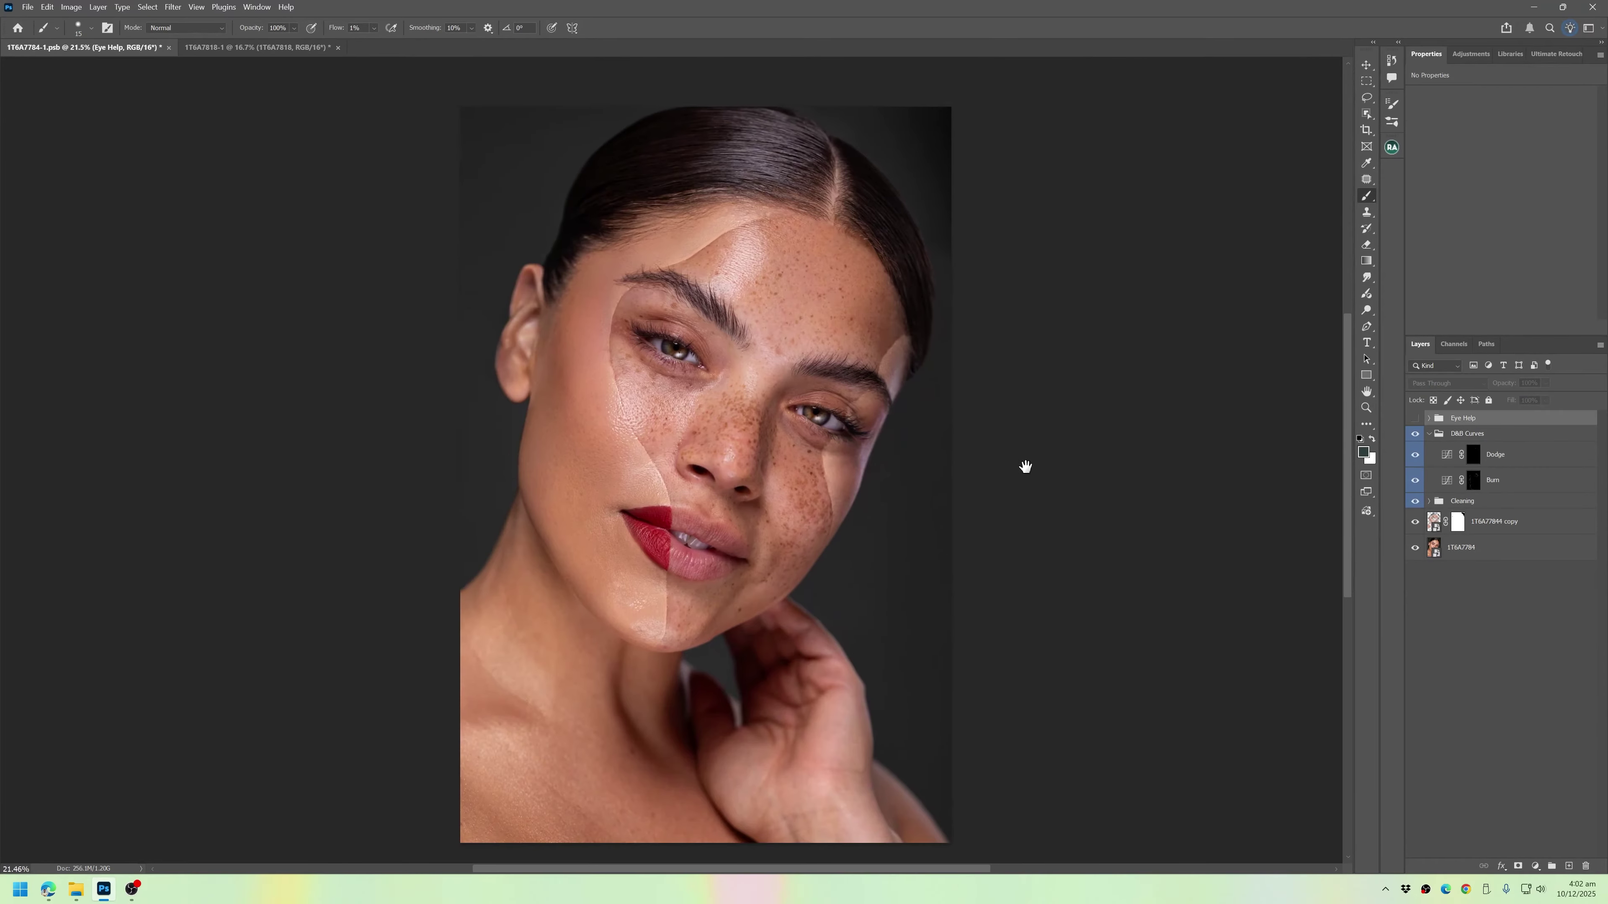
- Compare the retouch with the original layer and turn the Eye Help group back on
{"action": "left_click", "coordinate": [1416, 549]}
{"action": "left_click", "coordinate": [1415, 418]}
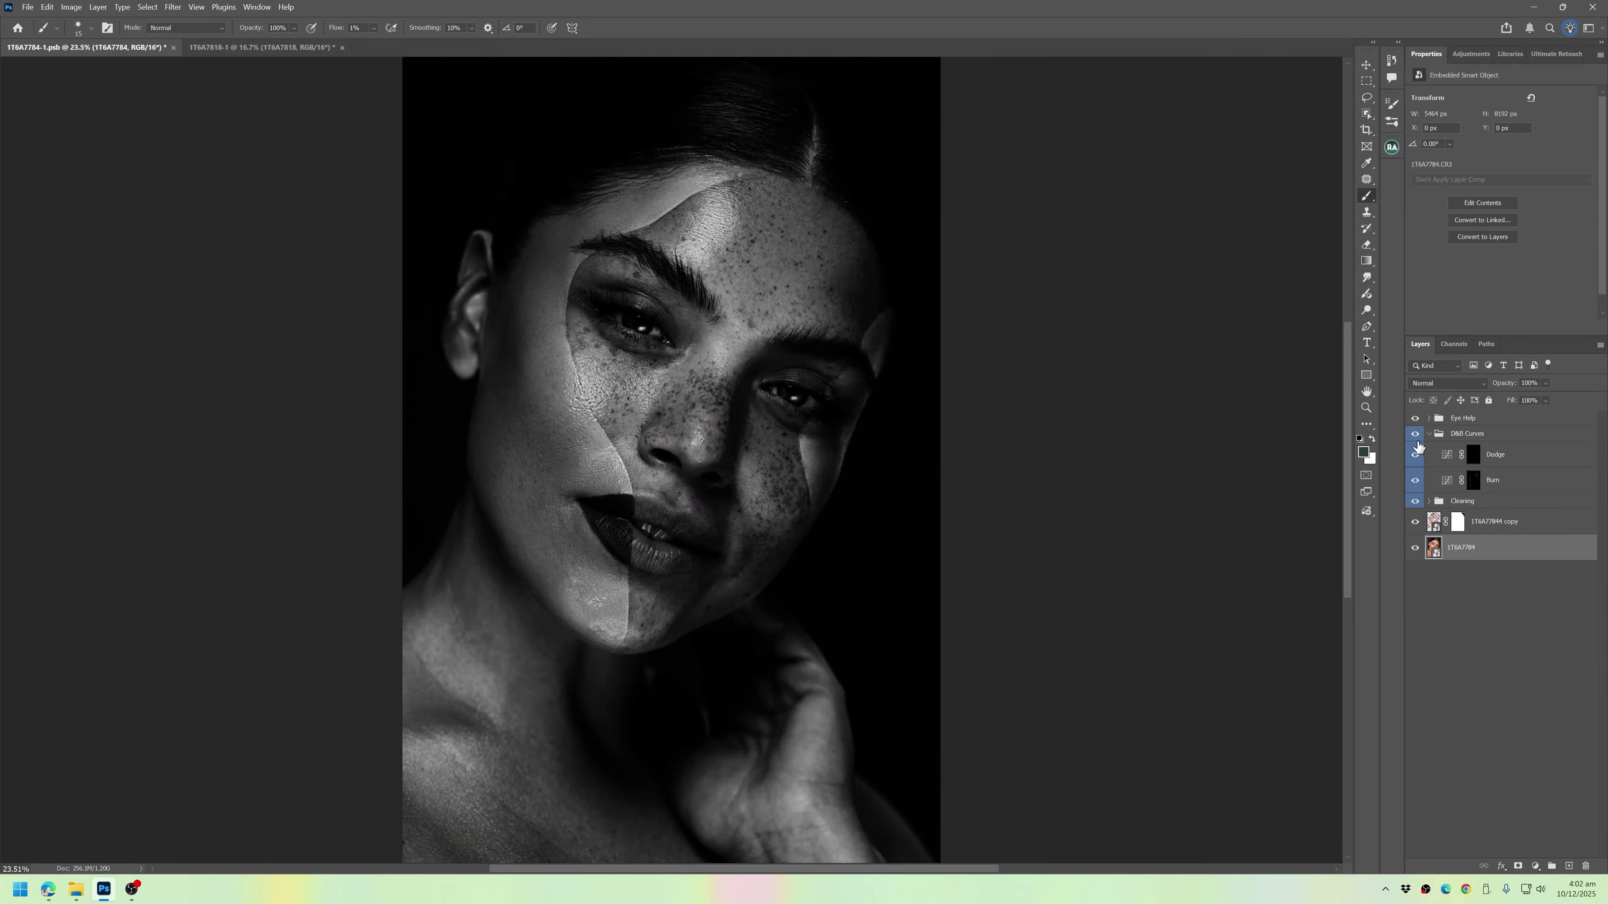
- Switch to the Dodge mask with a clearly larger brush for broader dark areas
{"action": "left_click", "coordinate": [1472, 454]}
{"action": "key", "text": "bracketright"}
{"action": "key", "text": "bracketright"}
{"action": "key", "text": "bracketright"}
{"action": "key", "text": "bracketright"}
{"action": "key", "text": "bracketright"}
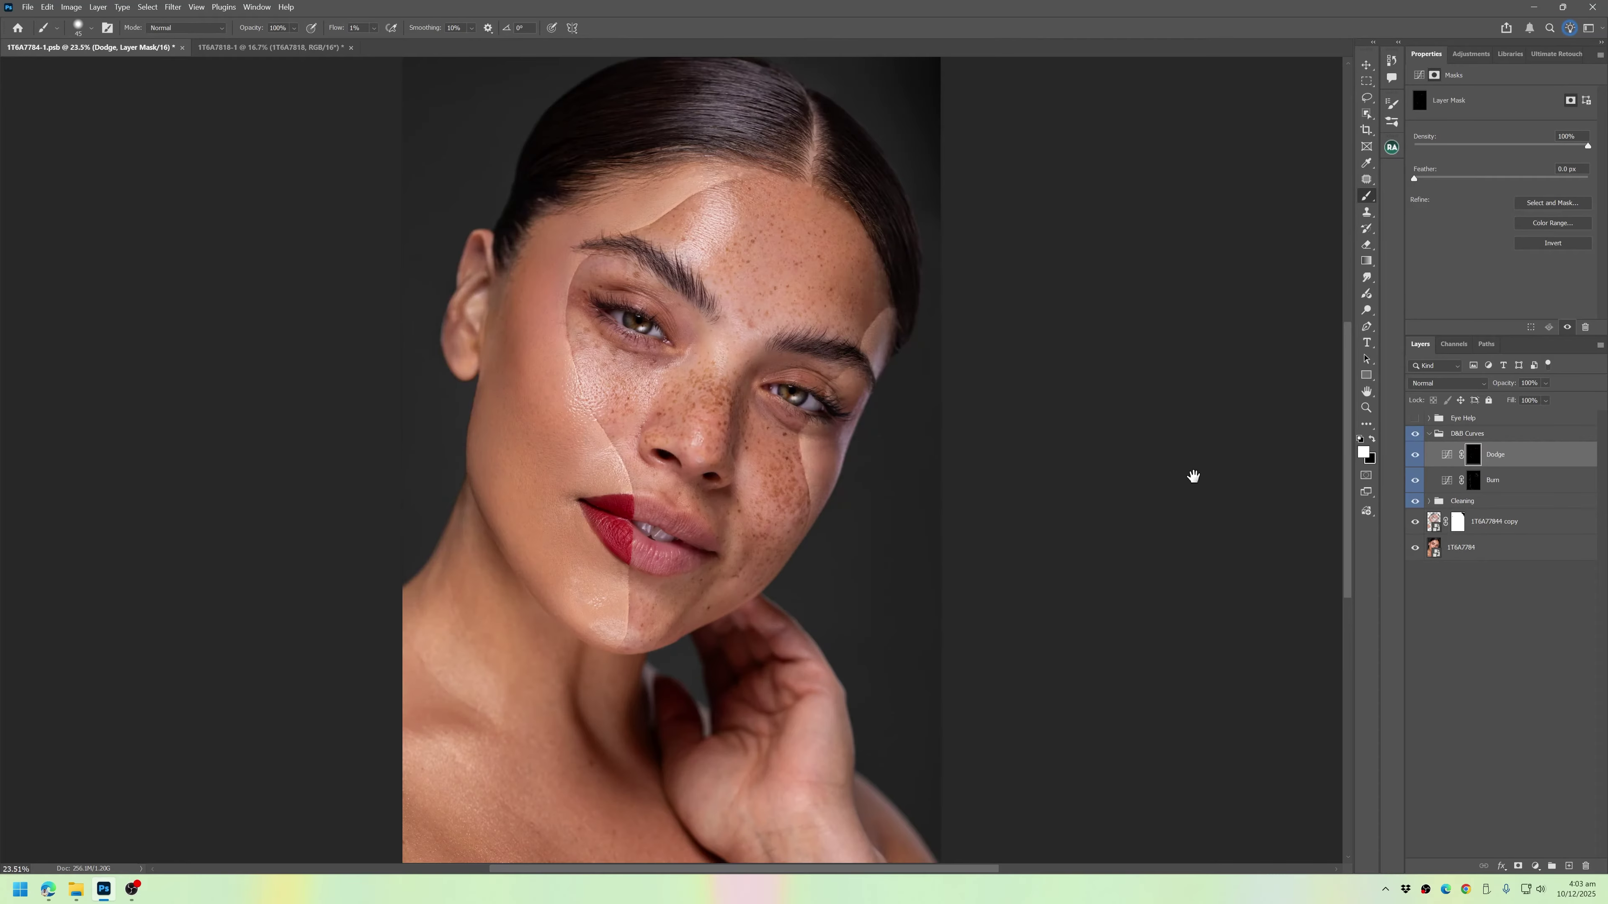
- Burn the bright patches on the freckled forehead above the far eyebrow on the Burn mask with a small brush
{"action": "key", "text": "alt+bracketleft"}
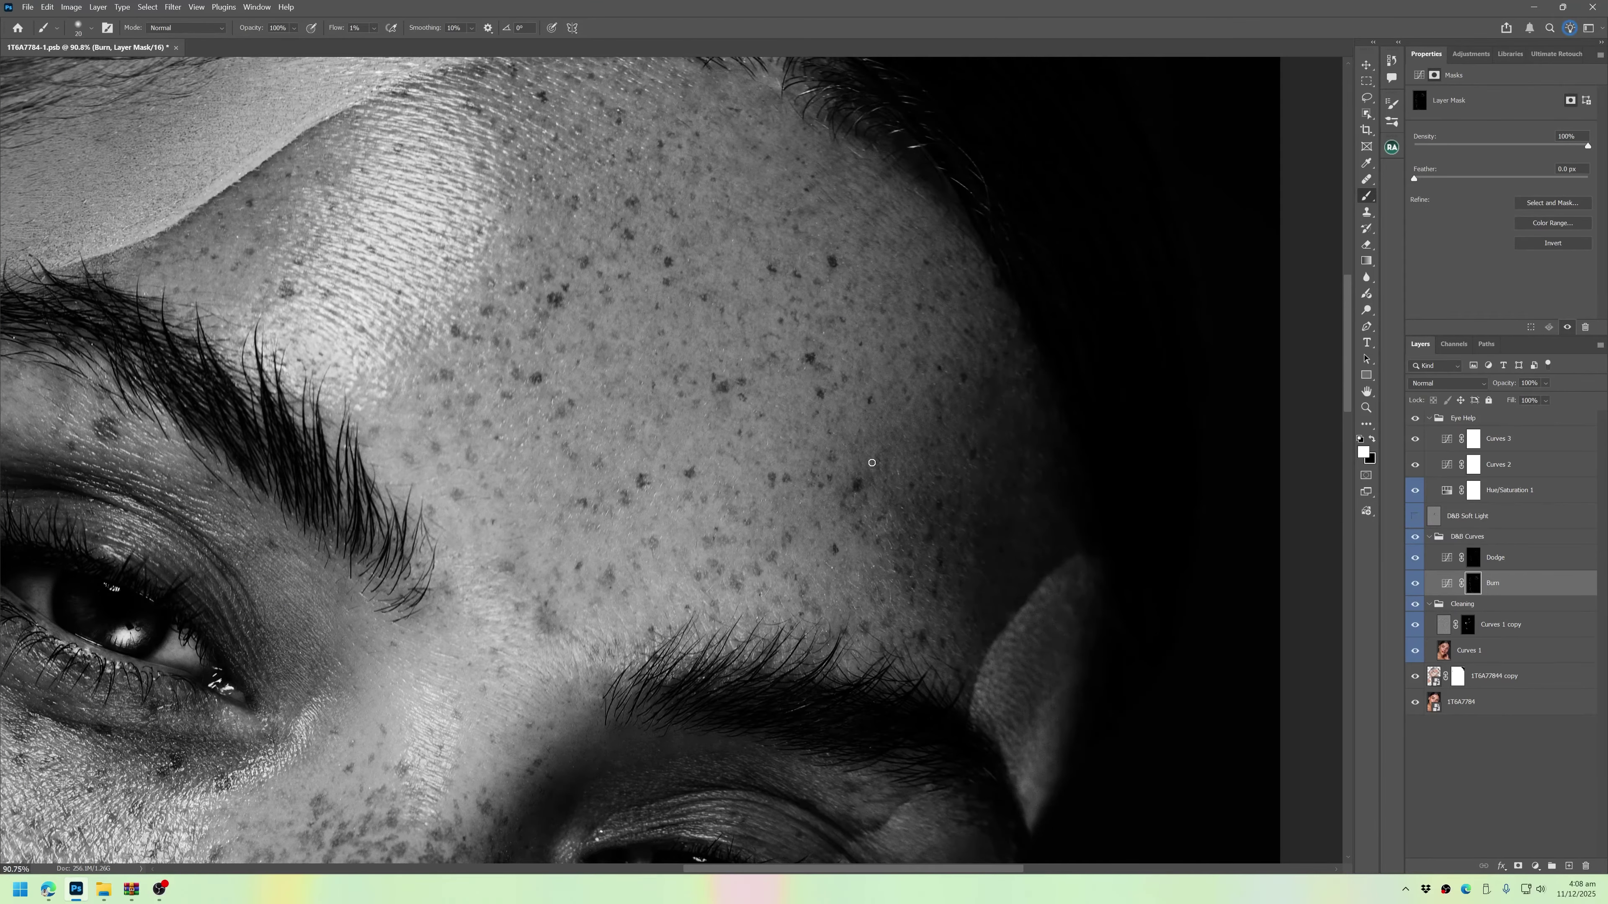
{"action": "key", "text": "bracketright"}
{"action": "key", "text": "bracketright"}
{"action": "key", "text": "bracketright"}
{"action": "scroll", "coordinate": [987, 342], "scroll_direction": "down", "scroll_amount": 1}
{"action": "scroll", "coordinate": [966, 355], "scroll_direction": "right", "scroll_amount": 1}
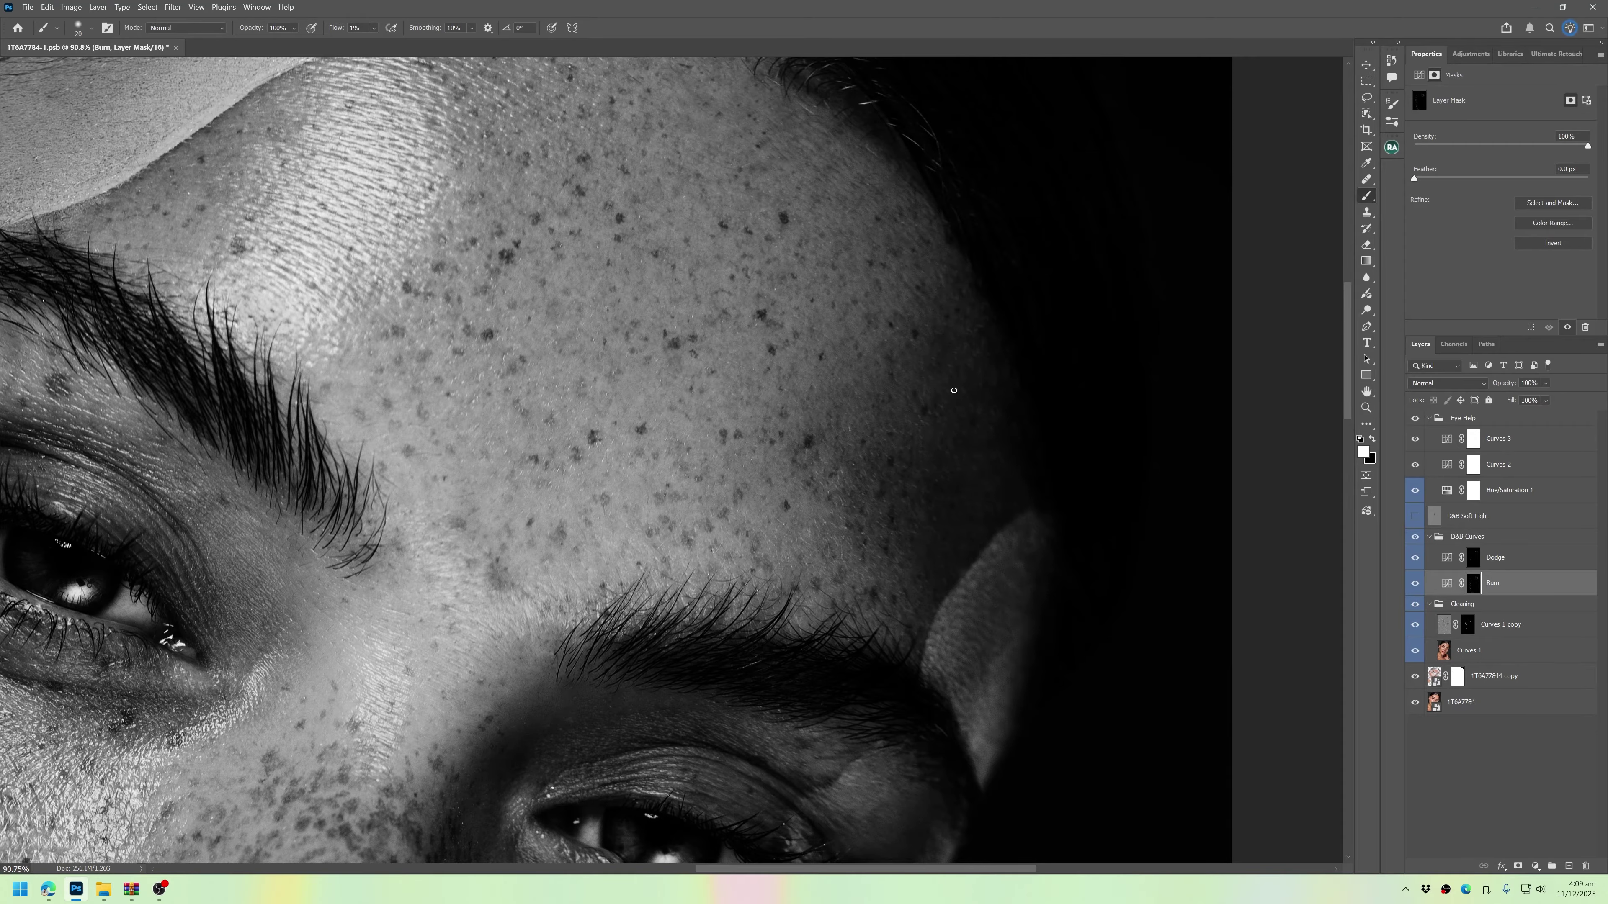
{"action": "scroll", "coordinate": [1019, 568], "scroll_direction": "down", "scroll_amount": 1}
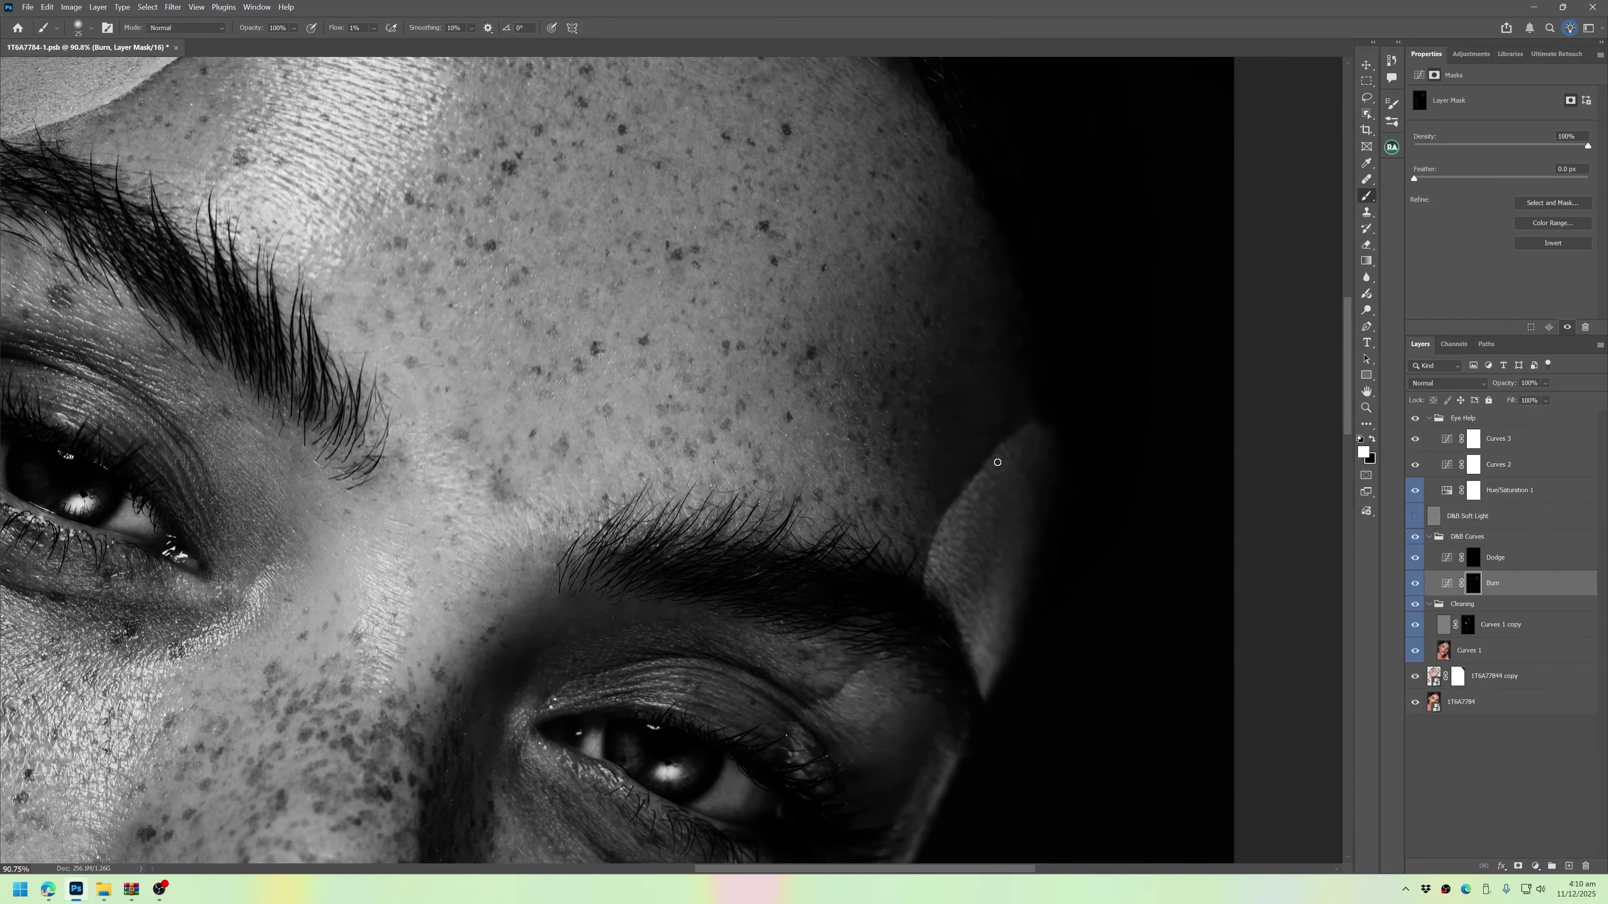
- Burn the bright spots on the outer forehead toward the hairline and temple on the Burn mask, adjusting the brush size
{"action": "key", "text": "bracketright"}
{"action": "scroll", "coordinate": [837, 293], "scroll_direction": "up", "scroll_amount": 1}
{"action": "scroll", "coordinate": [837, 294], "scroll_direction": "right", "scroll_amount": 1}
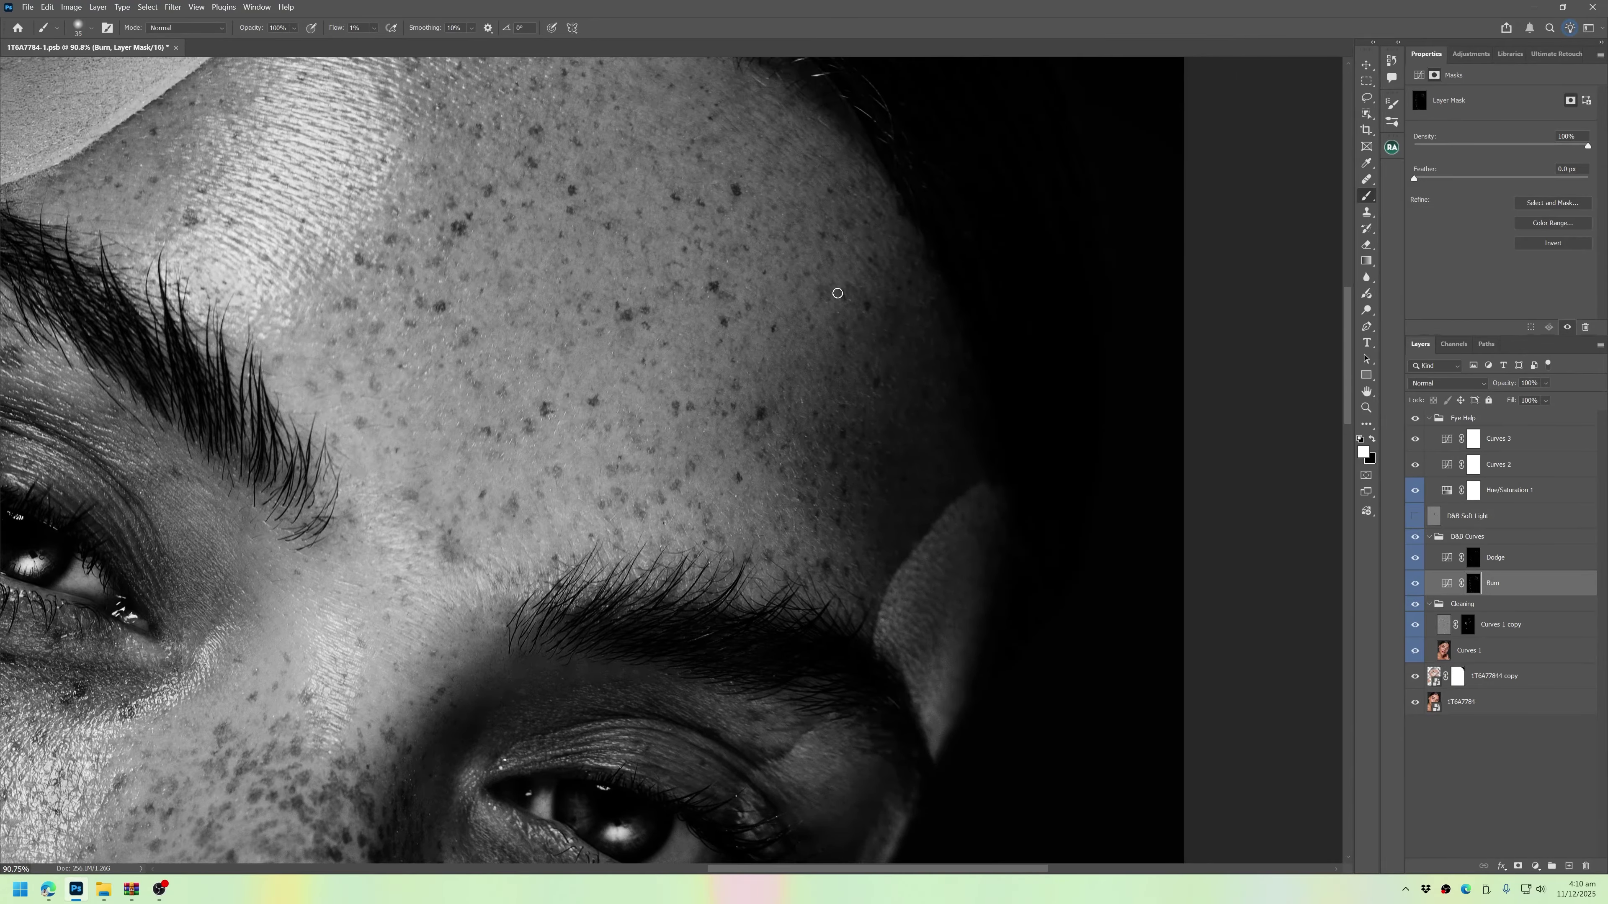
{"action": "mouse_move", "coordinate": [964, 441]}
{"action": "left_mouse_down"}
{"action": "mouse_move", "coordinate": [887, 438]}
{"action": "mouse_move", "coordinate": [1050, 470]}
{"action": "left_mouse_up"}
{"action": "key", "text": "bracketleft"}
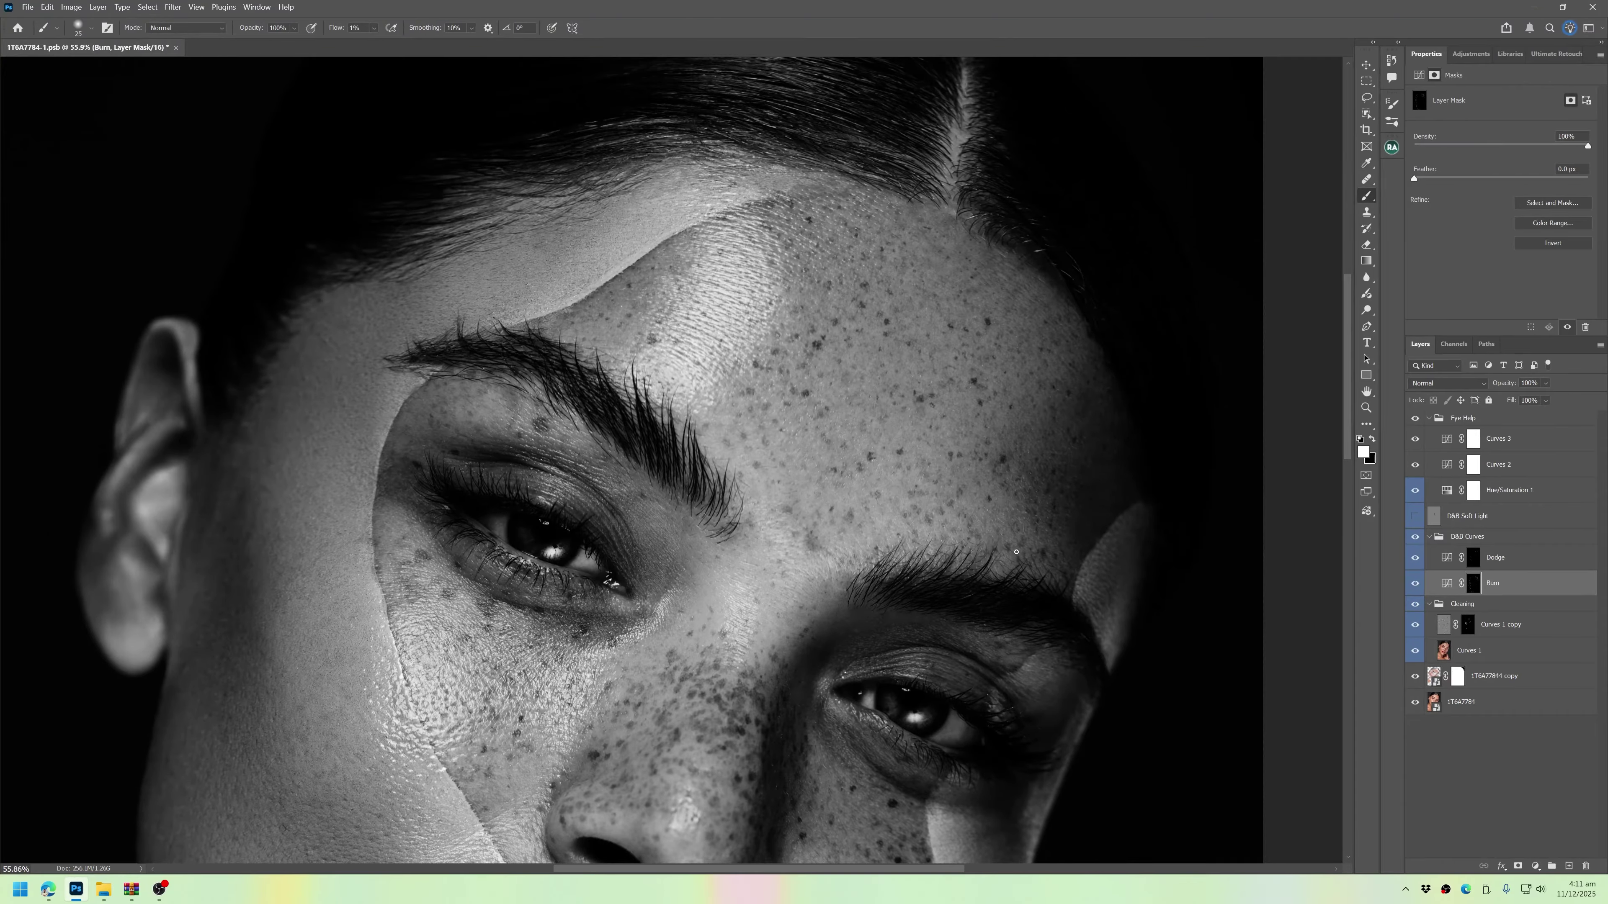
- Compare the forehead in colour with the D&B Curves group hidden and shown, and restore the Hue/Saturation helper
{"action": "left_click", "coordinate": [1415, 490]}
{"action": "left_click", "coordinate": [1415, 537]}
{"action": "left_click", "coordinate": [1415, 537]}
{"action": "left_click", "coordinate": [1415, 490]}
- Dodge the shaded outer forehead above the far eyebrow on the Dodge mask with a much larger brush
{"action": "key", "text": "bracketright"}
{"action": "key", "text": "bracketright"}
{"action": "key", "text": "bracketright"}
{"action": "key", "text": "bracketright"}
{"action": "key", "text": "bracketright"}
{"action": "key", "text": "bracketright"}
{"action": "key", "text": "bracketright"}
{"action": "key", "text": "bracketright"}
{"action": "key", "text": "bracketright"}
{"action": "key", "text": "bracketright"}
{"action": "key", "text": "alt+bracketright"}
{"action": "key", "text": "bracketleft"}
{"action": "key", "text": "bracketleft"}
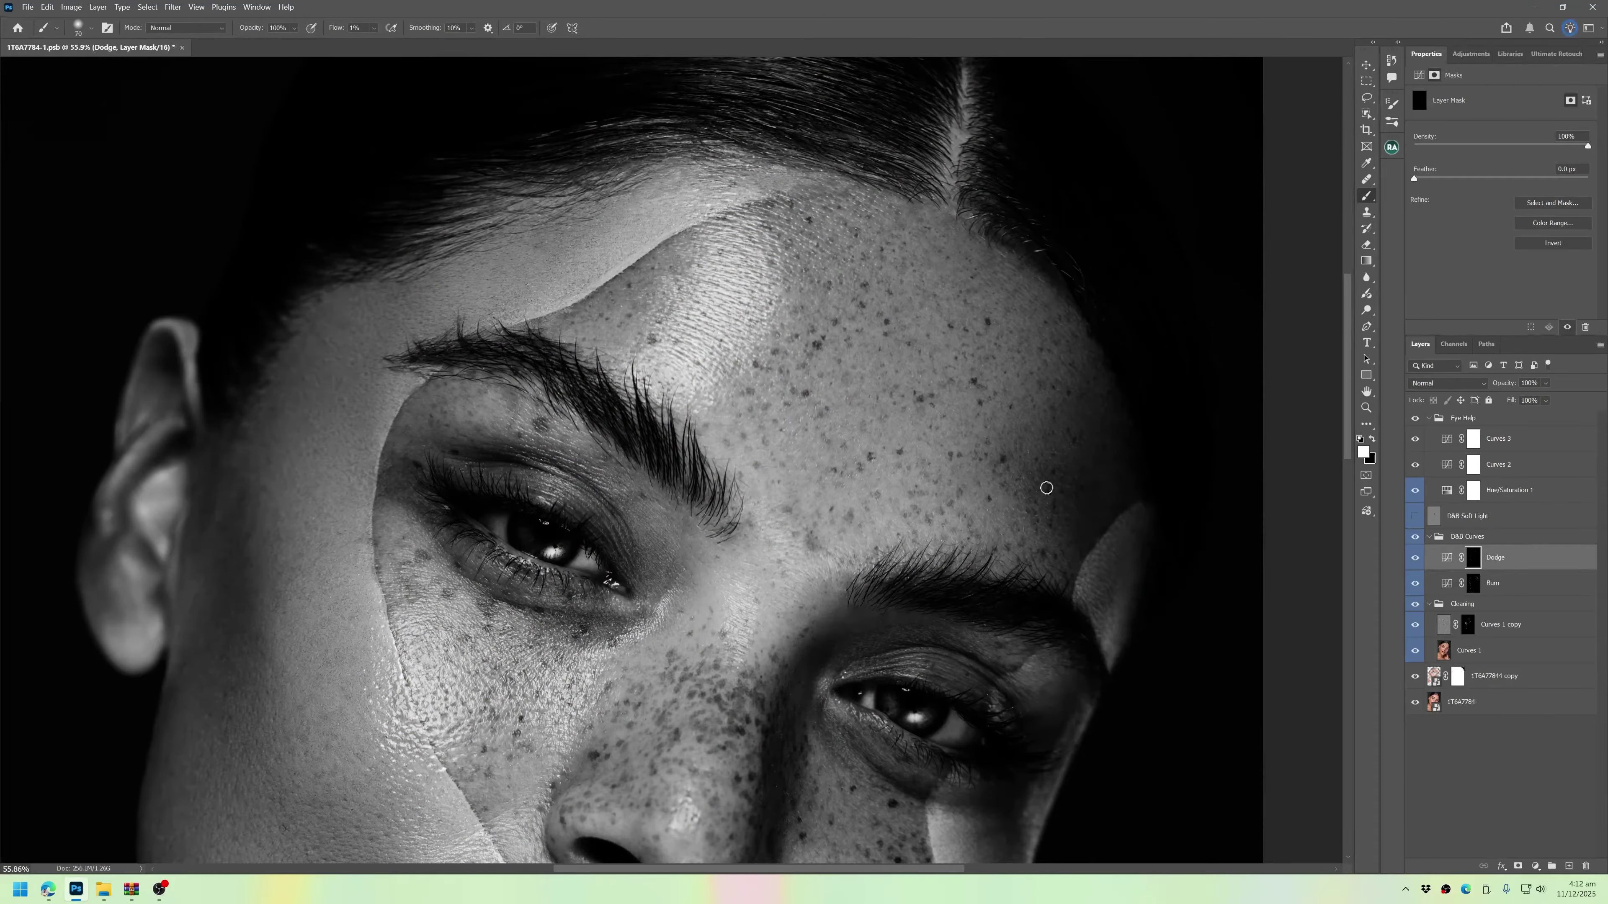
{"action": "key", "text": "bracketright"}
{"action": "key", "text": "bracketright"}
{"action": "key", "text": "bracketright"}
{"action": "key", "text": "bracketright"}
{"action": "key", "text": "bracketright"}
{"action": "key", "text": "bracketright"}
{"action": "key", "text": "bracketleft"}
{"action": "key", "text": "bracketleft"}
{"action": "key", "text": "bracketleft"}
{"action": "key", "text": "bracketleft"}
- Burn the bright spots on the central upper forehead on the Burn mask and return to the Dodge mask
{"action": "key", "text": "alt+bracketleft"}
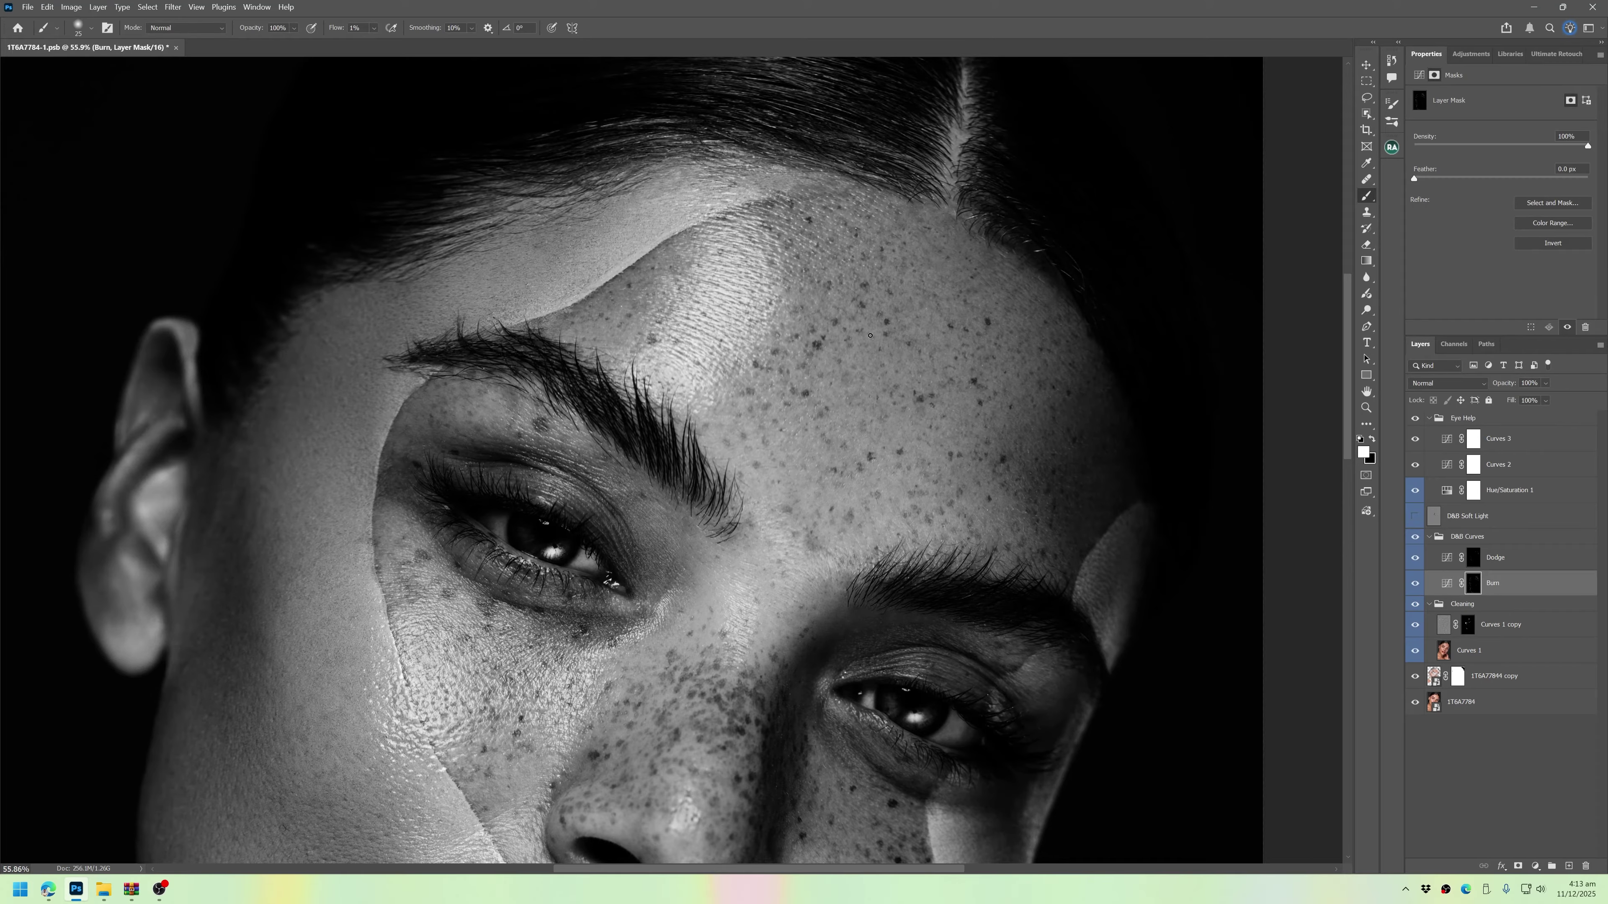
{"action": "scroll", "coordinate": [839, 266], "scroll_direction": "up", "scroll_amount": 3}
{"action": "key", "text": "alt+bracketright"}
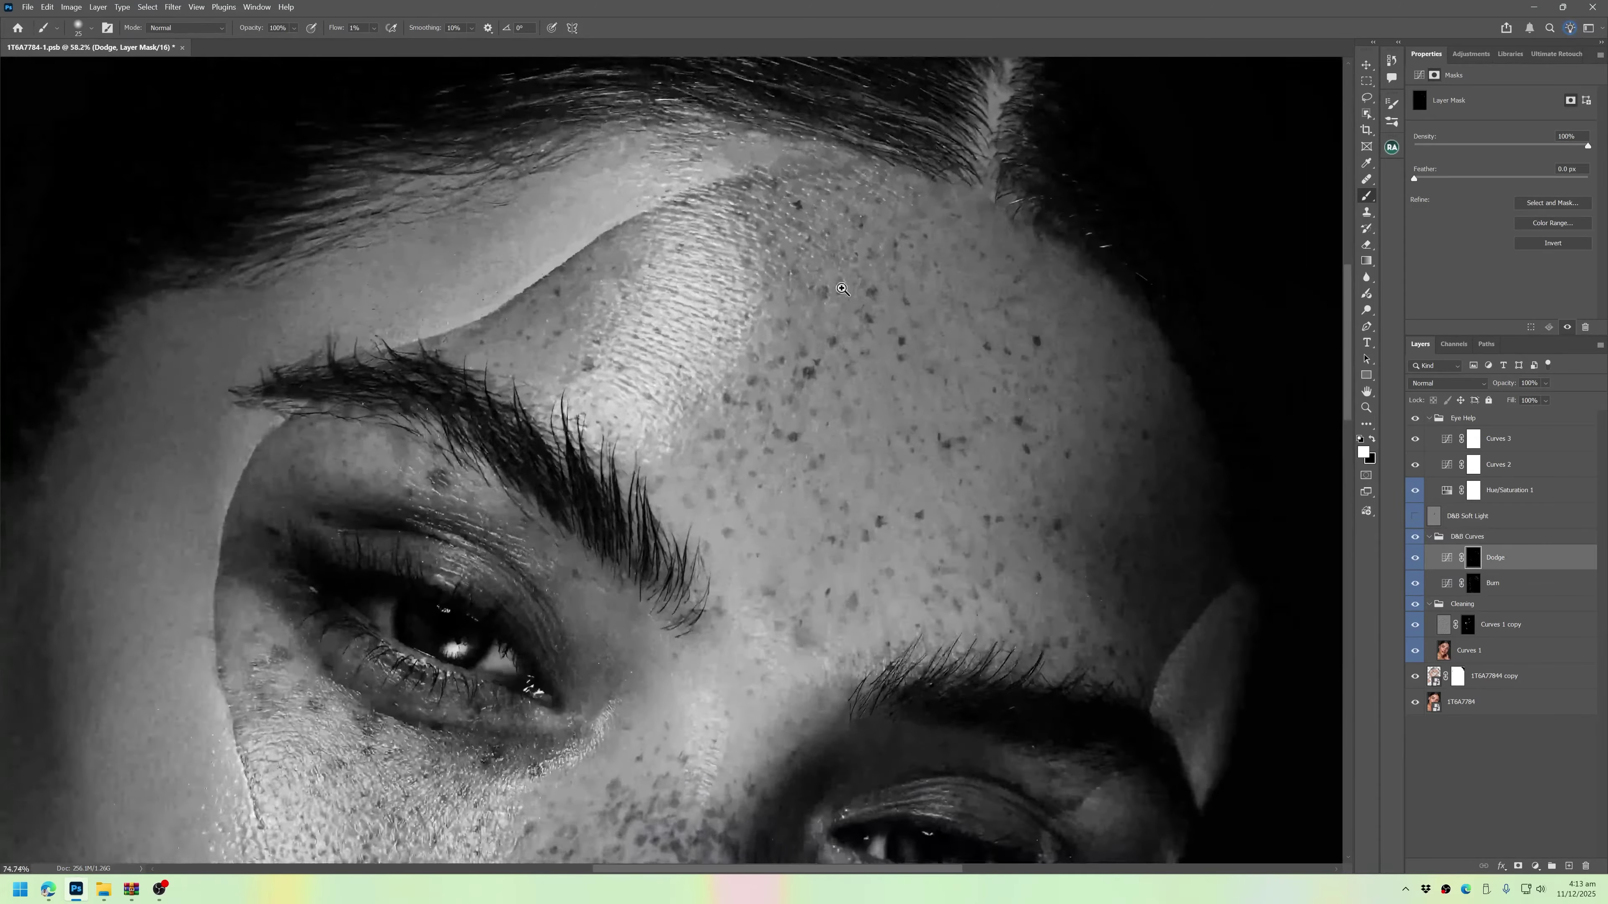
- Burn the small bright spots in the middle of the forehead on the Burn mask with a smaller brush
{"action": "key", "text": "alt+bracketleft"}
{"action": "key", "text": "bracketleft"}
{"action": "key", "text": "bracketleft"}
{"action": "key", "text": "bracketleft"}
{"action": "key", "text": "bracketleft"}
{"action": "key", "text": "bracketleft"}
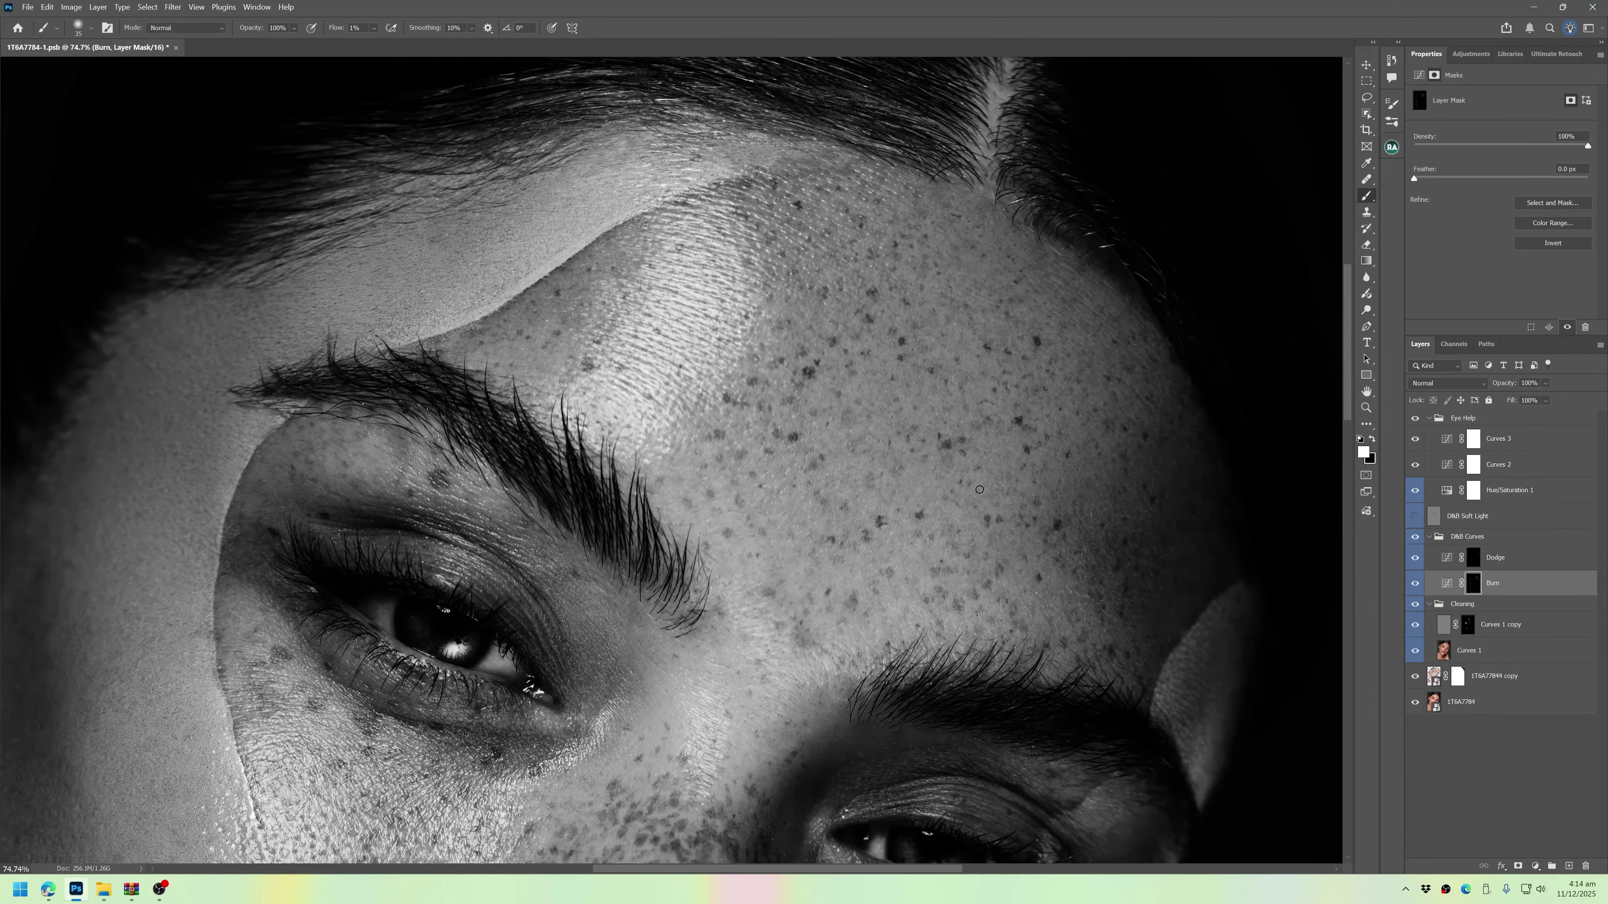
- Dodge the dark patches beside the forehead highlight above the near eyebrow on the Dodge mask with a larger brush
{"action": "scroll", "coordinate": [873, 426], "scroll_direction": "down", "scroll_amount": 6}
{"action": "key", "text": "alt+bracketright"}
{"action": "scroll", "coordinate": [815, 387], "scroll_direction": "up", "scroll_amount": 9}
{"action": "key", "text": "bracketright"}
{"action": "key", "text": "bracketright"}
{"action": "key", "text": "bracketright"}
{"action": "key", "text": "bracketright"}
{"action": "key", "text": "bracketright"}
{"action": "key", "text": "bracketright"}
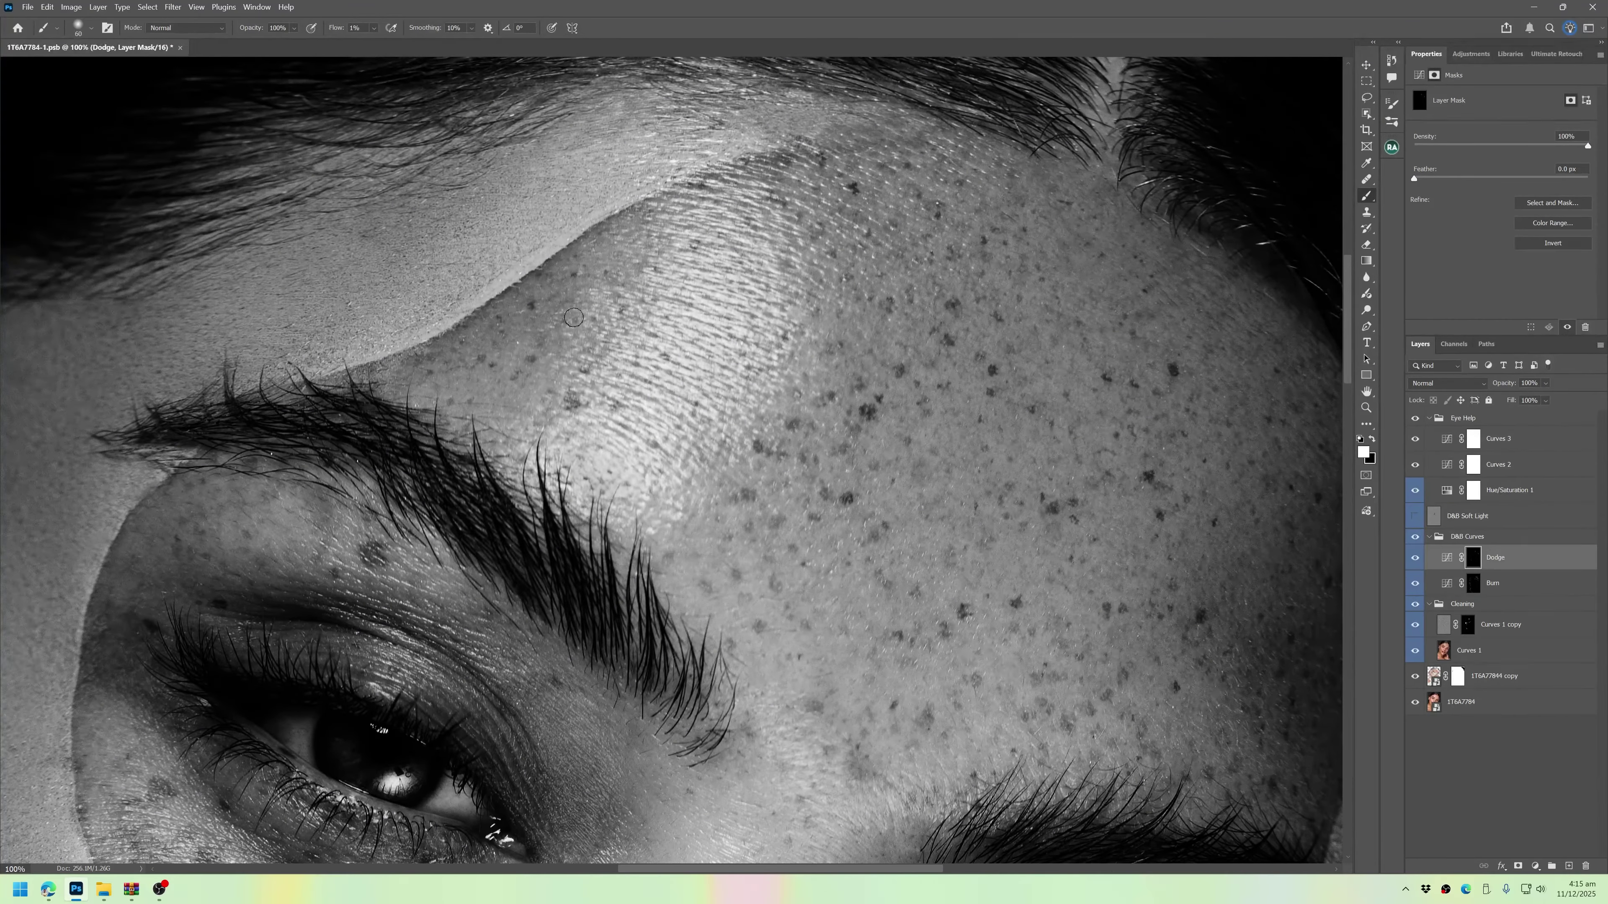
- Burn the bright spots around the forehead highlight on the Burn mask with a smaller brush
{"action": "key", "text": "alt+bracketleft"}
{"action": "key", "text": "bracketleft"}
{"action": "key", "text": "bracketleft"}
{"action": "key", "text": "bracketleft"}
{"action": "key", "text": "bracketleft"}
{"action": "key", "text": "bracketleft"}
- Burn the fine bright spots around the eyes and the bridge of the nose on the Burn mask with a small brush
{"action": "left_click_drag", "start_coordinate": [909, 849], "coordinate": [992, 293]}
{"action": "key", "text": "bracketleft"}
{"action": "key", "text": "bracketleft"}
{"action": "key", "text": "bracketleft"}
{"action": "key", "text": "bracketleft"}
{"action": "key", "text": "bracketleft"}
{"action": "key", "text": "bracketleft"}
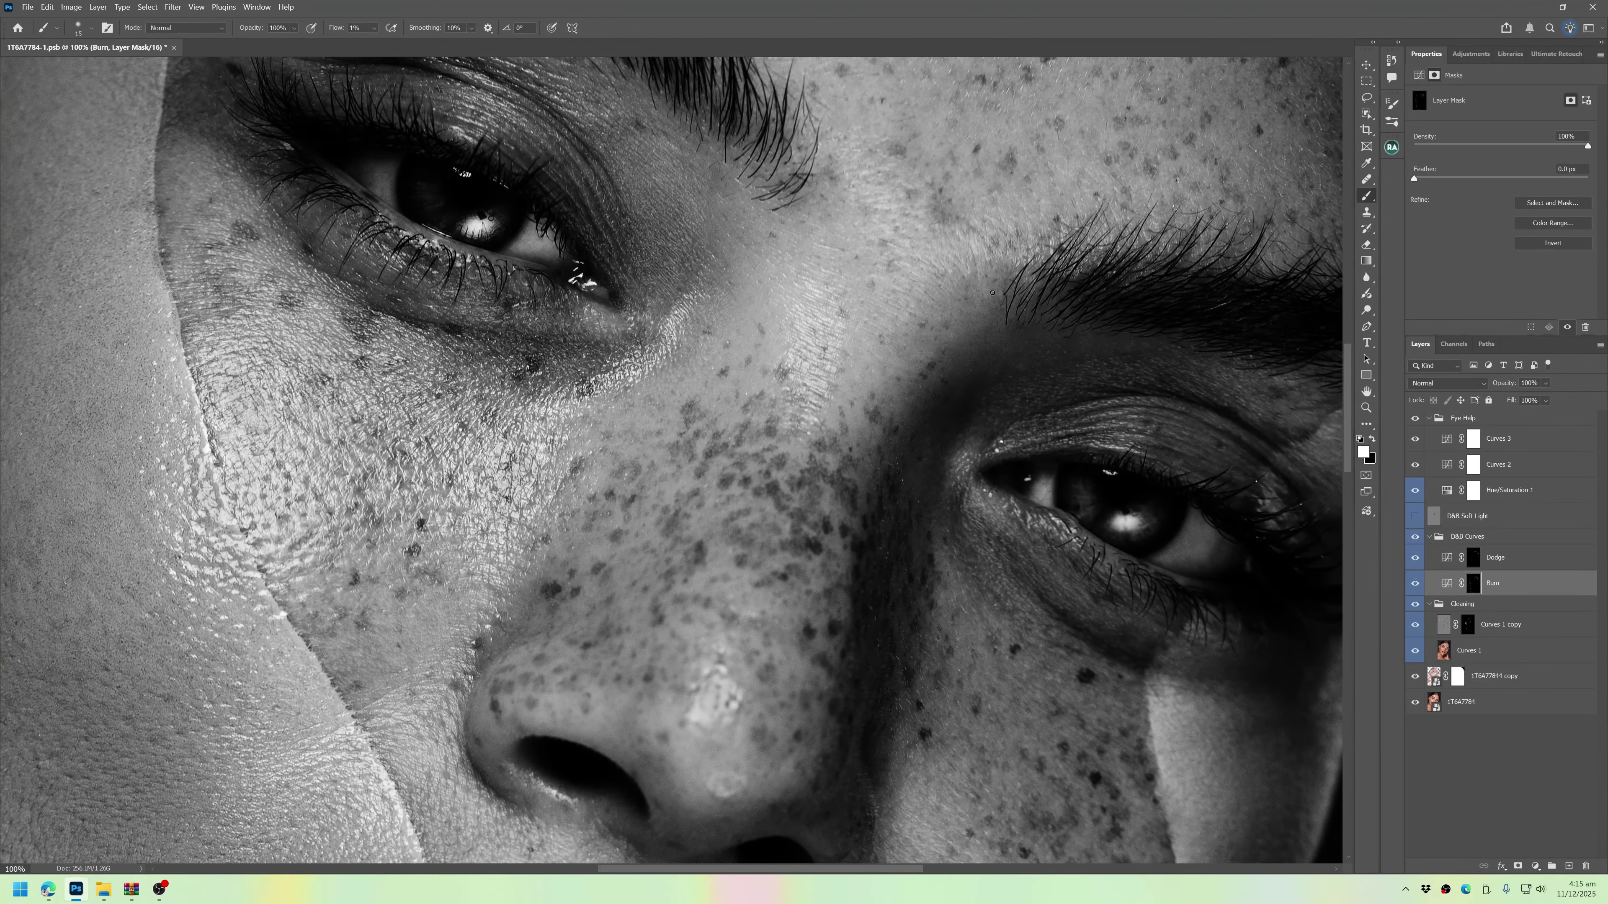
{"action": "key", "text": "bracketright"}
{"action": "key", "text": "bracketright"}
{"action": "scroll", "coordinate": [871, 422], "scroll_direction": "down", "scroll_amount": 1}
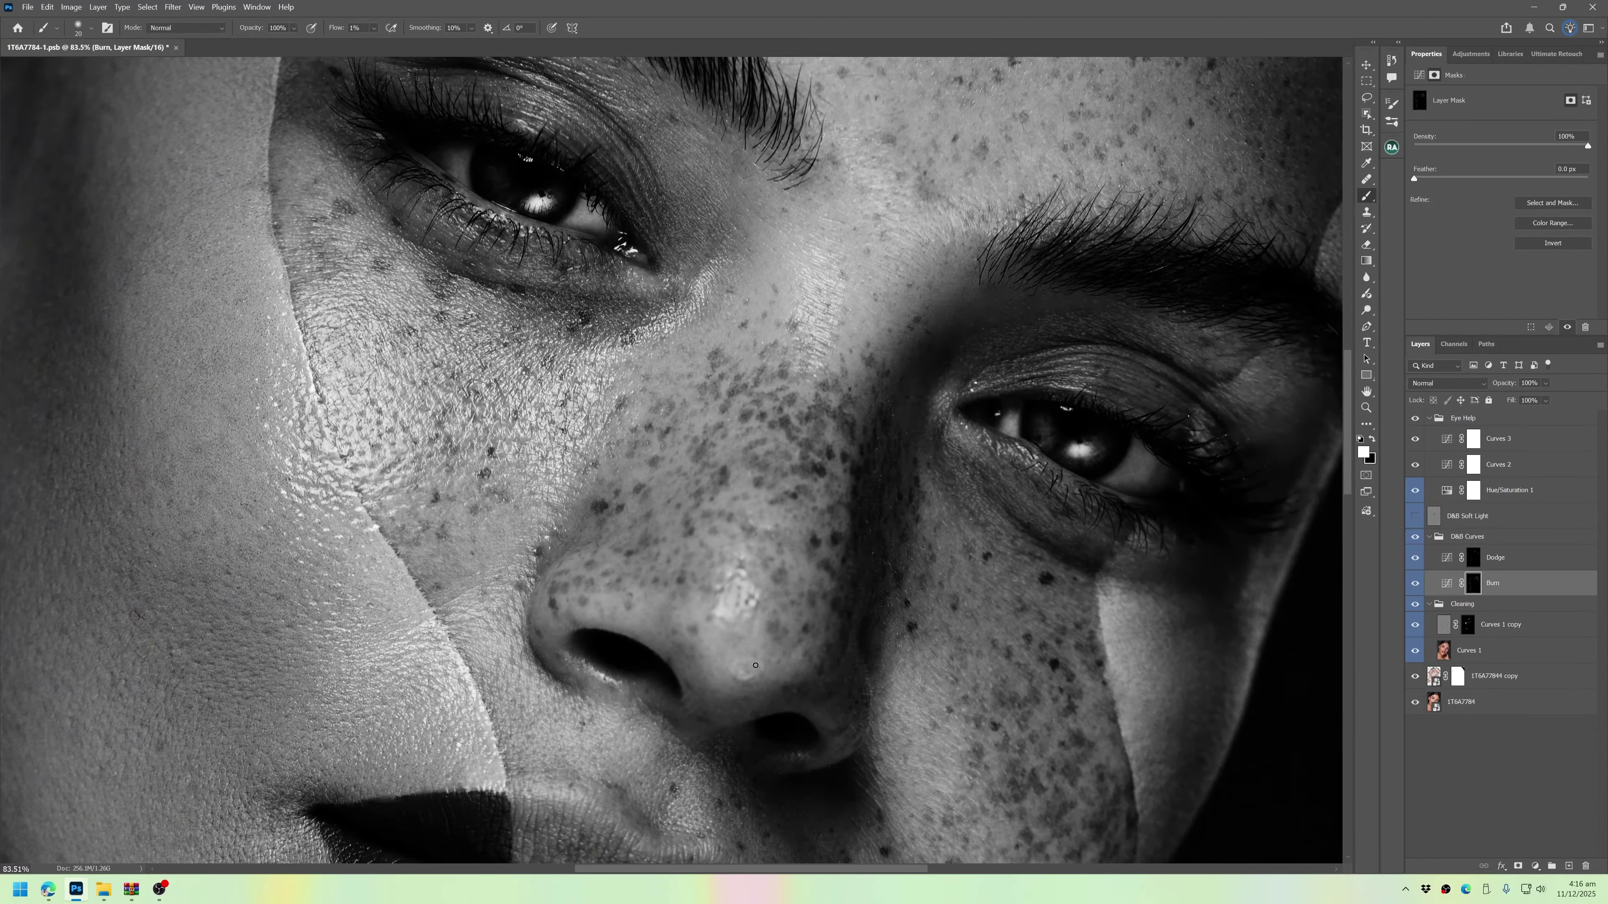
- Burn the tiny bright spots on the tip of the nose on the Burn mask with a very small brush
{"action": "key", "text": "bracketleft"}
{"action": "key", "text": "bracketleft"}
{"action": "key", "text": "bracketleft"}
{"action": "key", "text": "bracketleft"}
{"action": "key", "text": "bracketleft"}
{"action": "key", "text": "bracketleft"}
{"action": "key", "text": "bracketleft"}
{"action": "key", "text": "bracketright"}
- Burn the bright patches among the freckles on the far cheek with a slightly larger brush
{"action": "left_click_drag", "start_coordinate": [1110, 759], "coordinate": [1079, 564]}
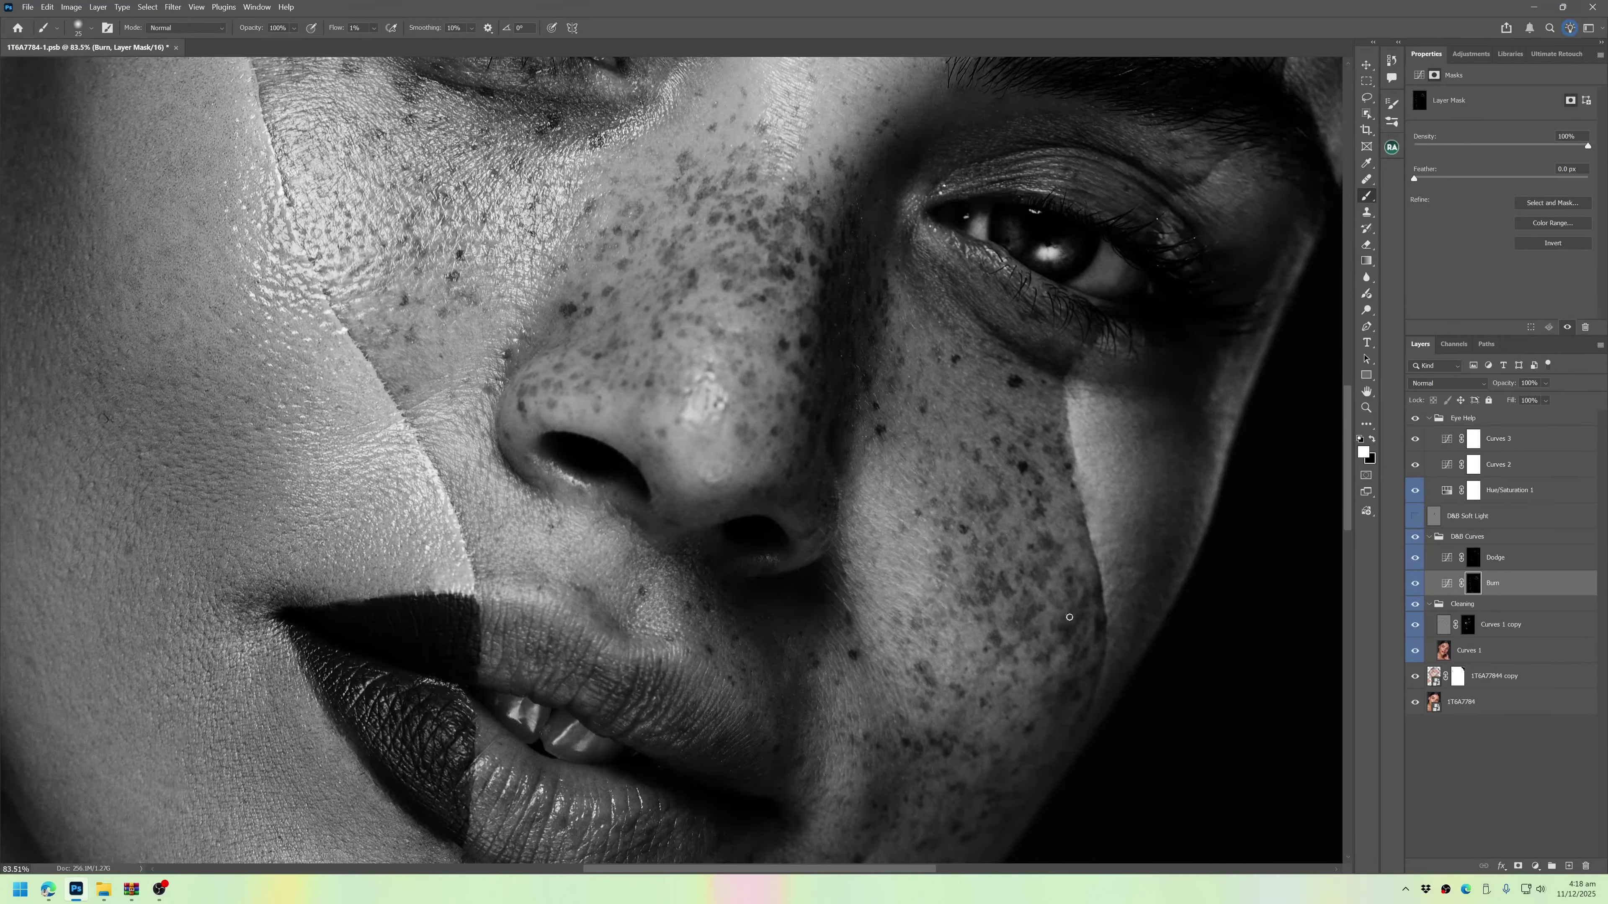
{"action": "key", "text": "bracketright"}
{"action": "left_click_drag", "start_coordinate": [1086, 689], "coordinate": [1055, 593]}
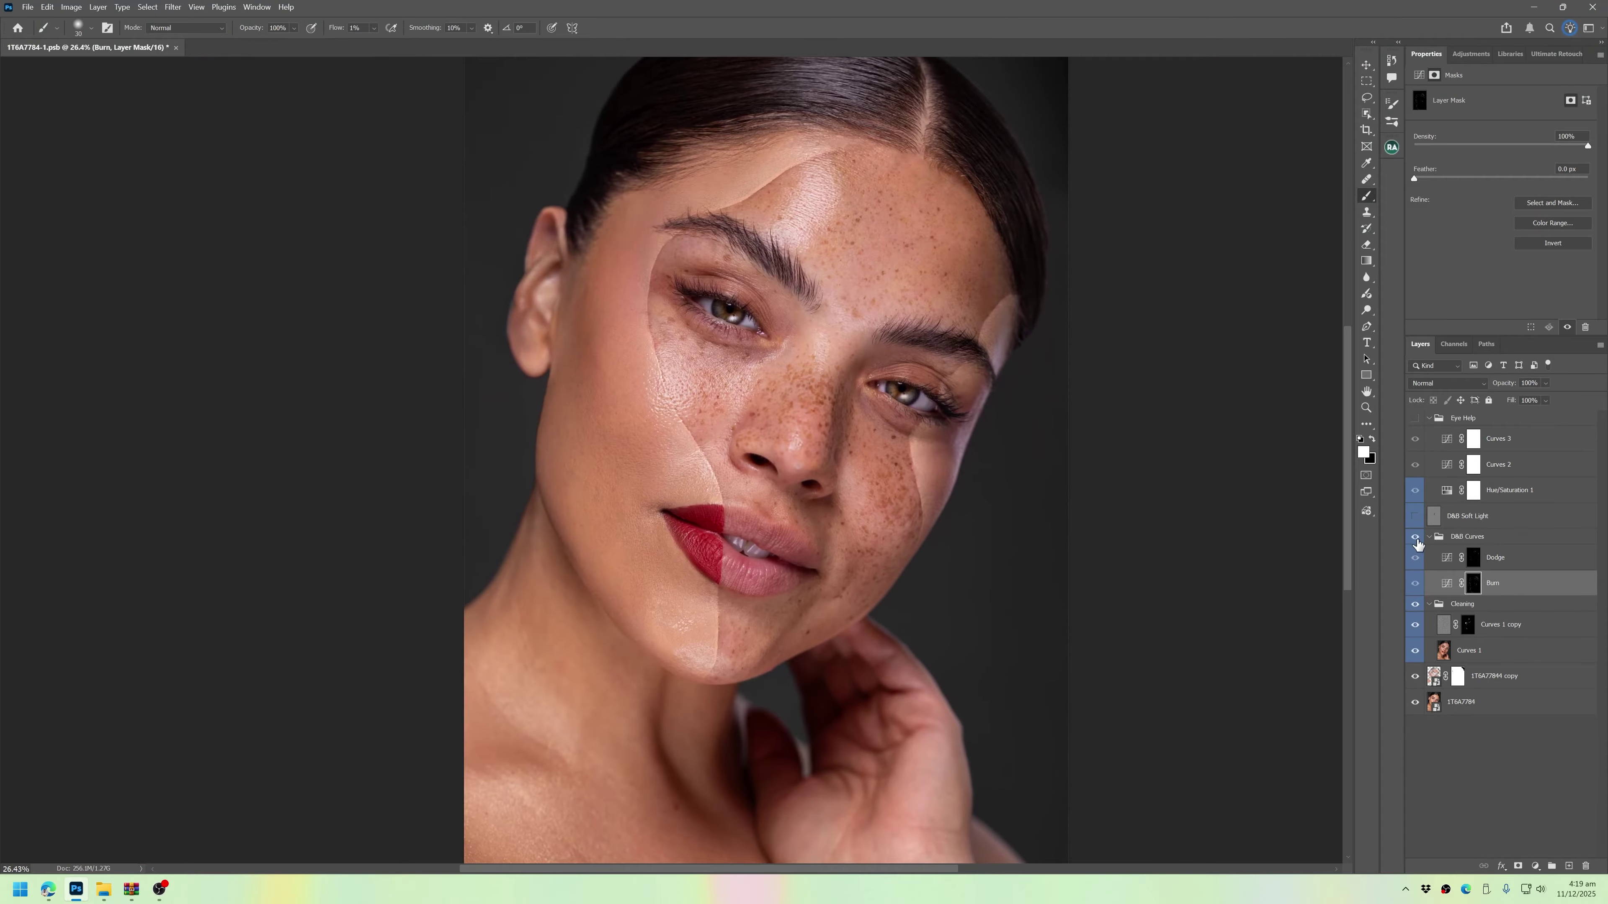
- Turn the Eye Help group back on and burn the bright spots on the lower freckled cheek, varying the brush size
{"action": "left_click", "coordinate": [1414, 418]}
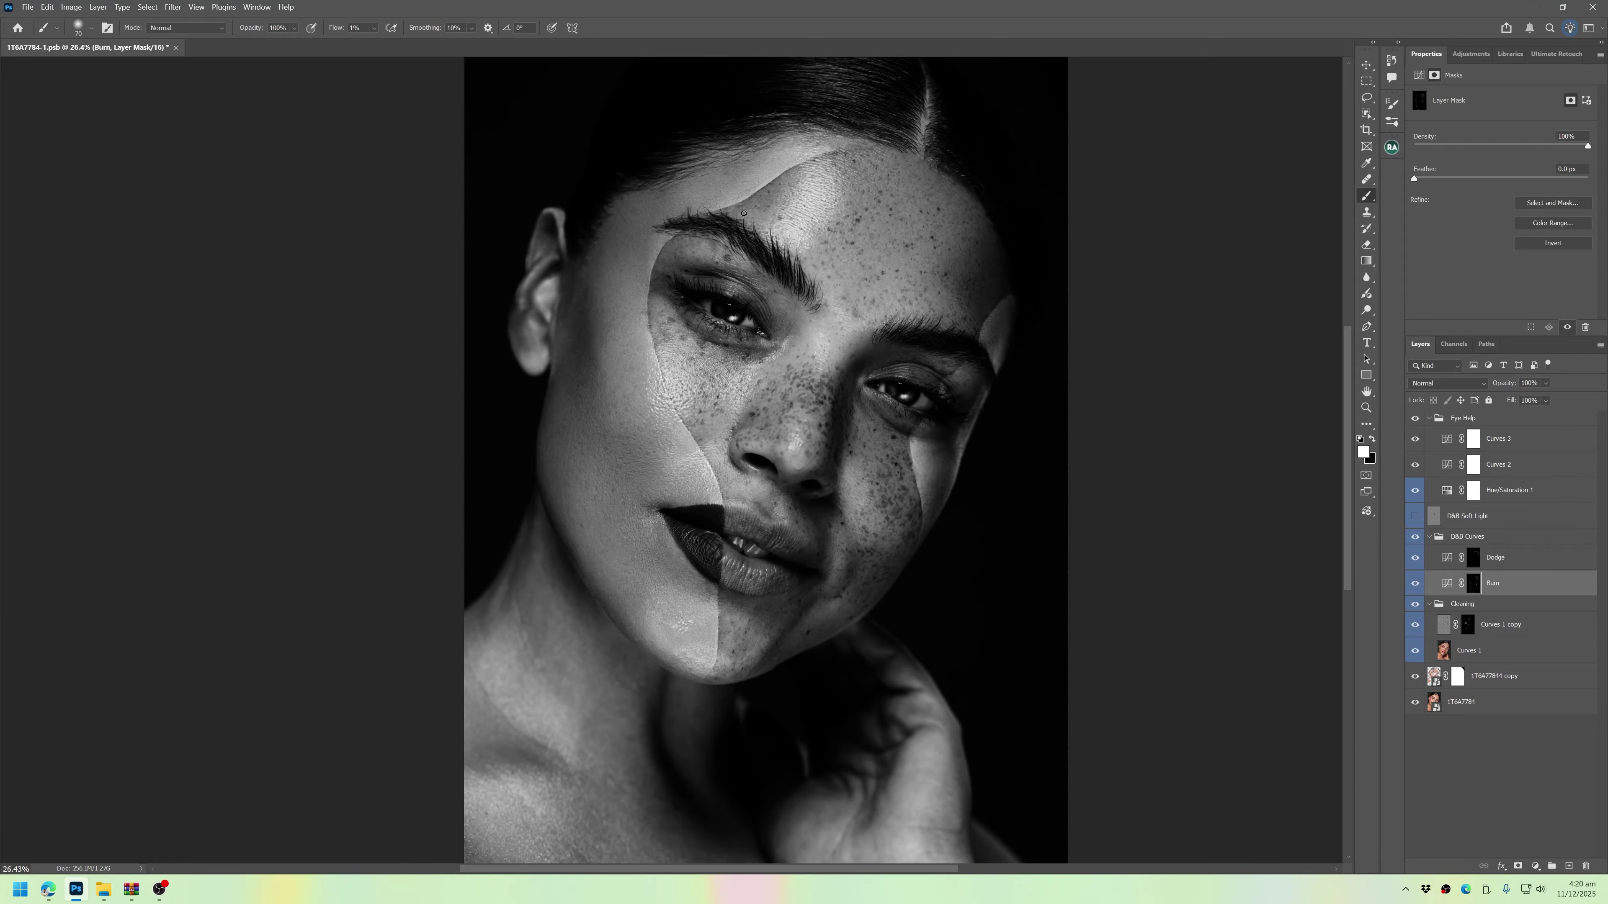
{"action": "key", "text": "alt+bracketright"}
{"action": "left_click_drag", "start_coordinate": [1023, 418], "coordinate": [1055, 520]}
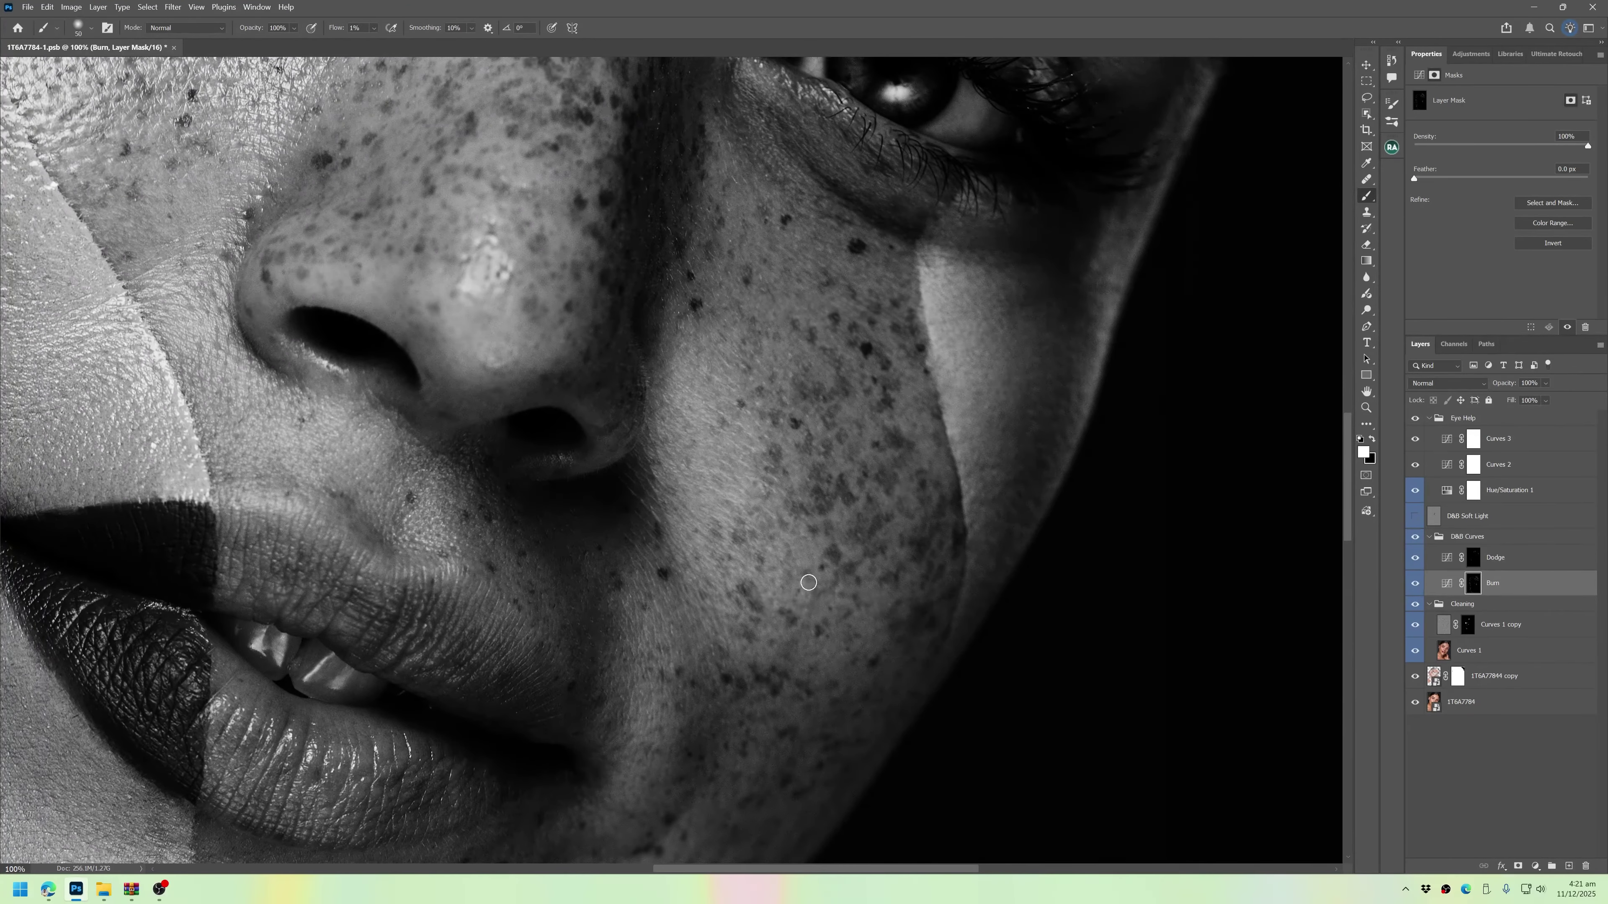
{"action": "key", "text": "bracketleft"}
{"action": "key", "text": "bracketleft"}
{"action": "key", "text": "bracketleft"}
{"action": "key", "text": "bracketleft"}
{"action": "key", "text": "bracketright"}
{"action": "key", "text": "bracketright"}
{"action": "key", "text": "bracketright"}
{"action": "key", "text": "bracketleft"}
{"action": "key", "text": "bracketleft"}
- Dodge the dark patches on the freckled cheek on the Dodge mask at 3% flow with a larger brush
{"action": "left_click", "coordinate": [1446, 555]}
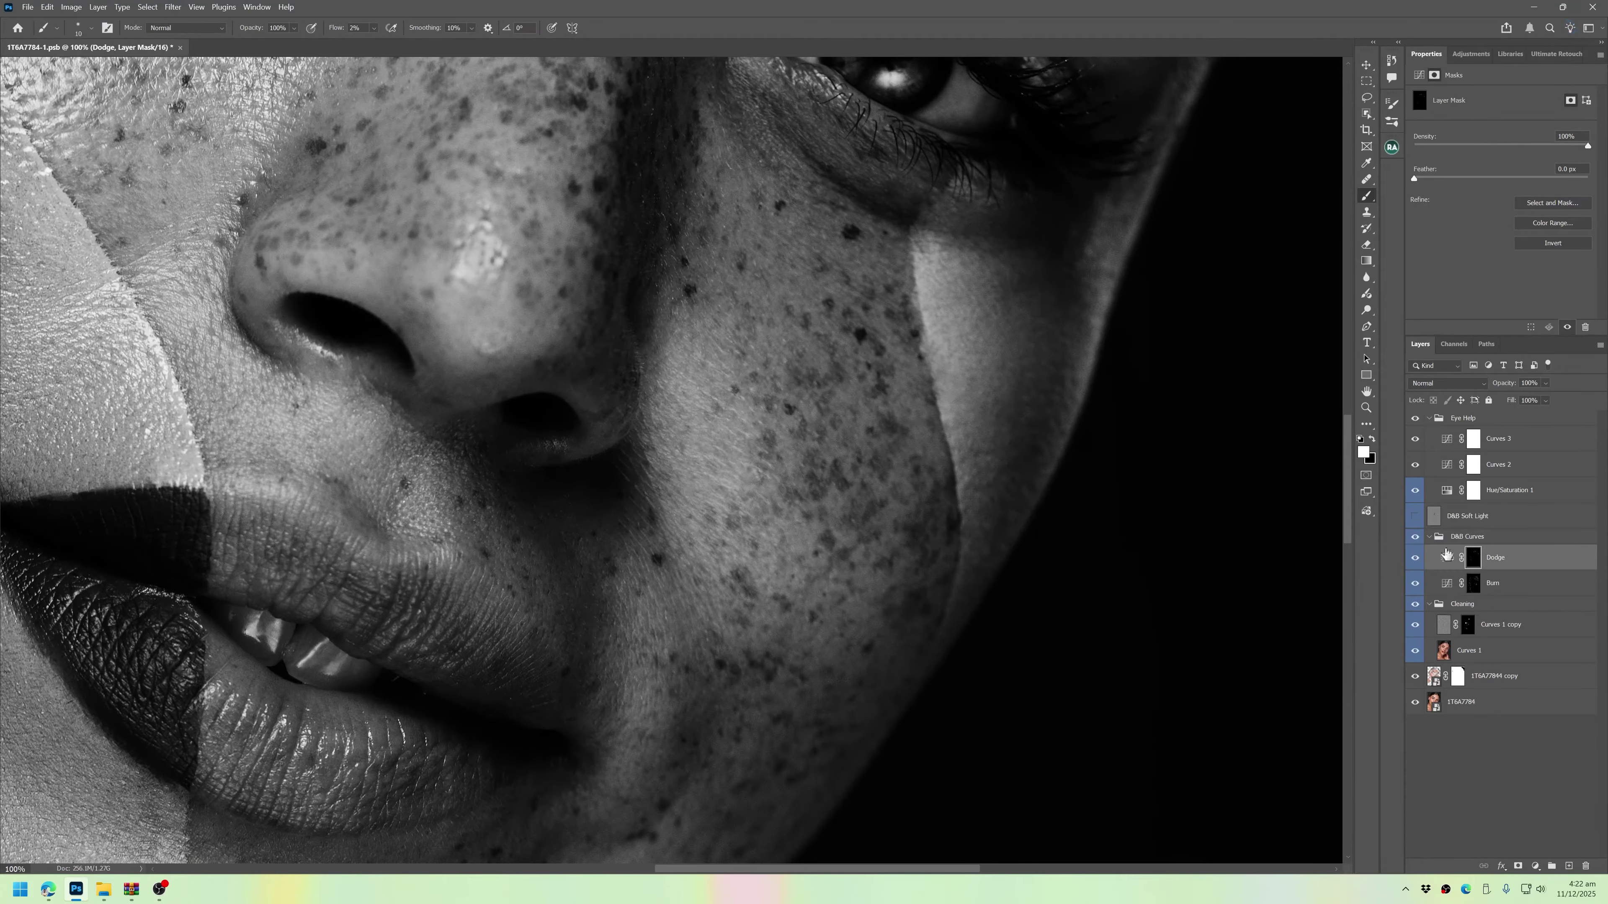
{"action": "key", "text": "shift+0"}
{"action": "key", "text": "shift+3"}
{"action": "key", "text": "bracketright"}
{"action": "key", "text": "bracketright"}
{"action": "key", "text": "bracketright"}
{"action": "key", "text": "bracketright"}
{"action": "key", "text": "bracketright"}
- Burn the bright spots where the freckled cheek meets the made-up patch on the Burn mask with a smaller brush
{"action": "key", "text": "alt+bracketleft"}
{"action": "key", "text": "bracketleft"}
{"action": "key", "text": "bracketleft"}
{"action": "key", "text": "bracketleft"}
{"action": "key", "text": "bracketright"}
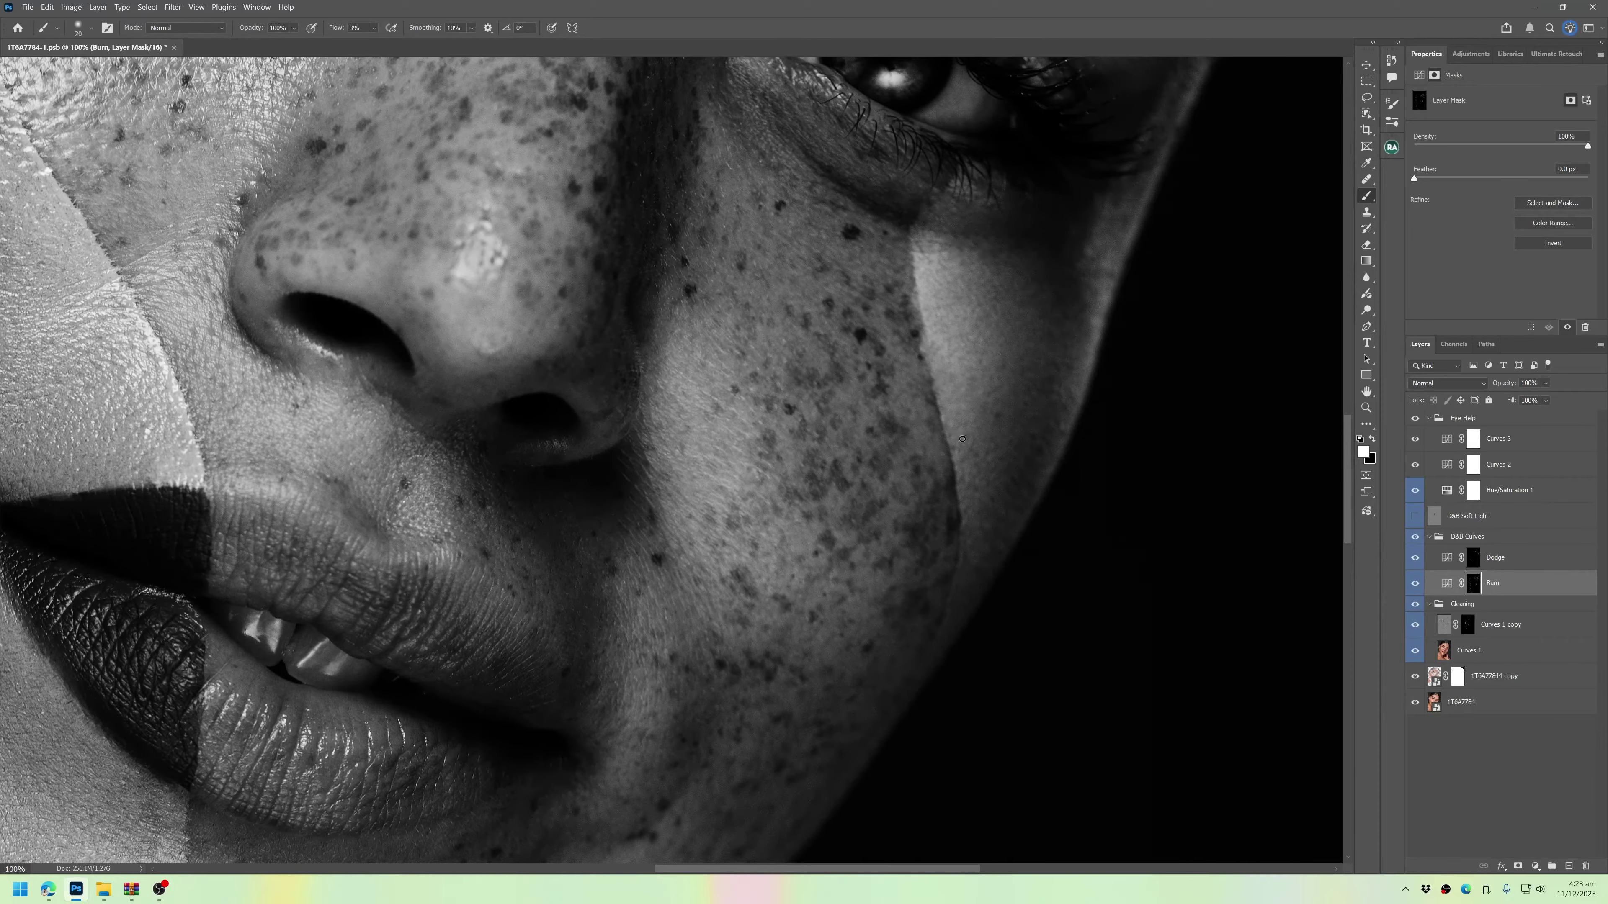
- Dodge the dark edge at the lower end of the made-up cheek patch on the Dodge mask with a slightly larger brush
{"action": "key", "text": "alt+bracketright"}
{"action": "key", "text": "bracketright"}
{"action": "key", "text": "bracketright"}
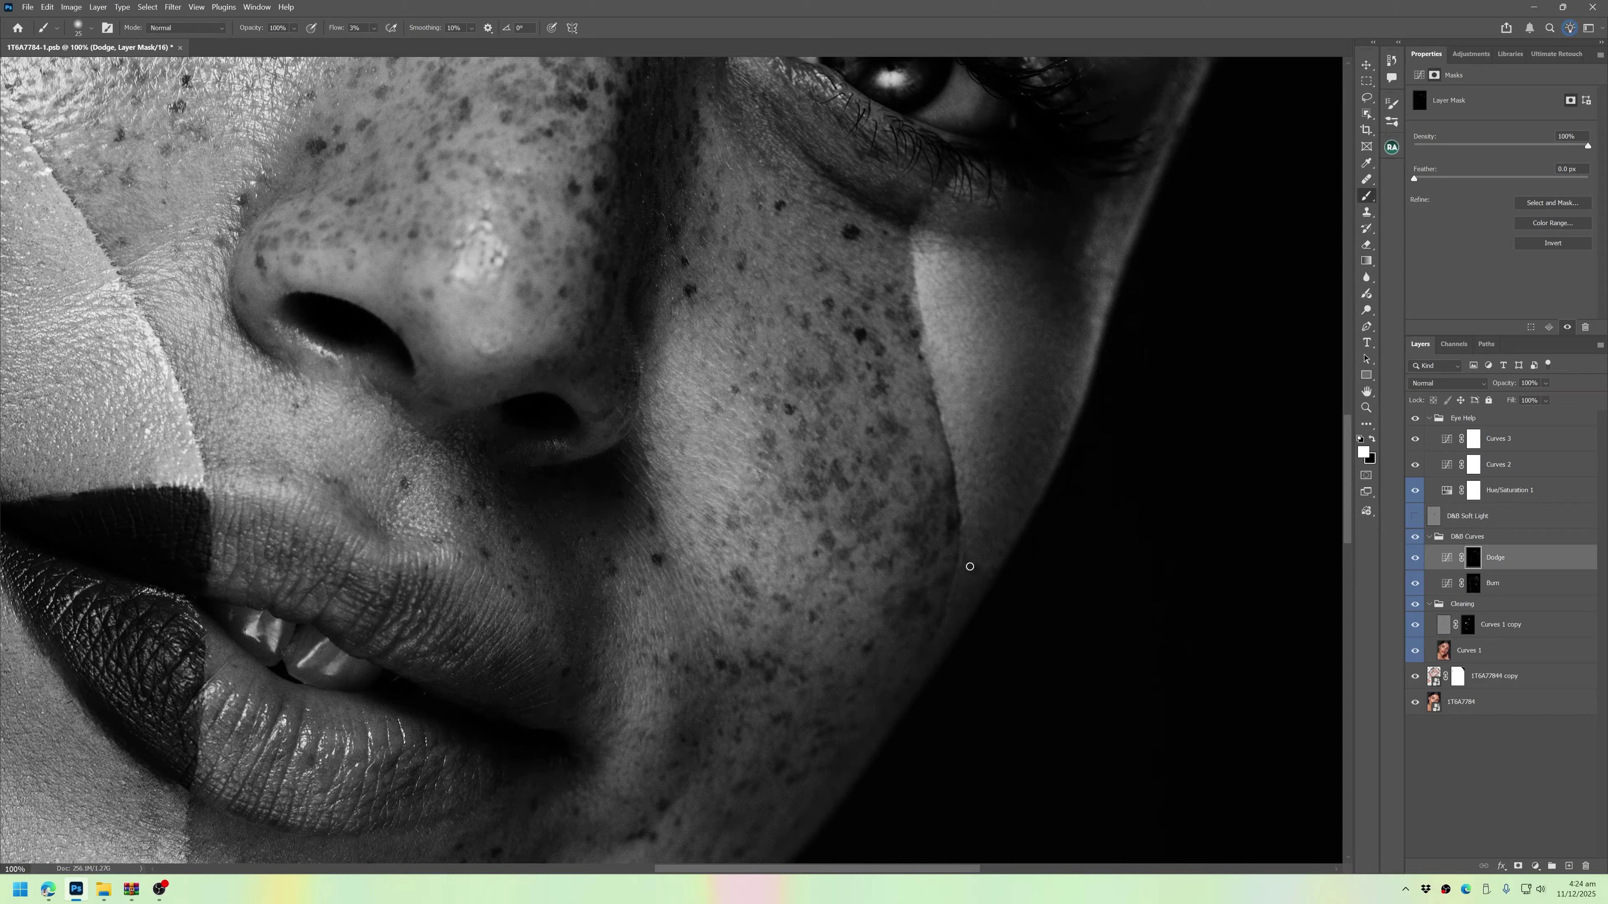
{"action": "scroll", "coordinate": [1015, 503], "scroll_direction": "down", "scroll_amount": 3}
{"action": "scroll", "coordinate": [925, 506], "scroll_direction": "up", "scroll_amount": 2}
- Burn the bright spots along the outer contour of the far cheek on the Burn mask with a slightly larger brush
{"action": "key", "text": "alt+bracketleft"}
{"action": "key", "text": "bracketright"}
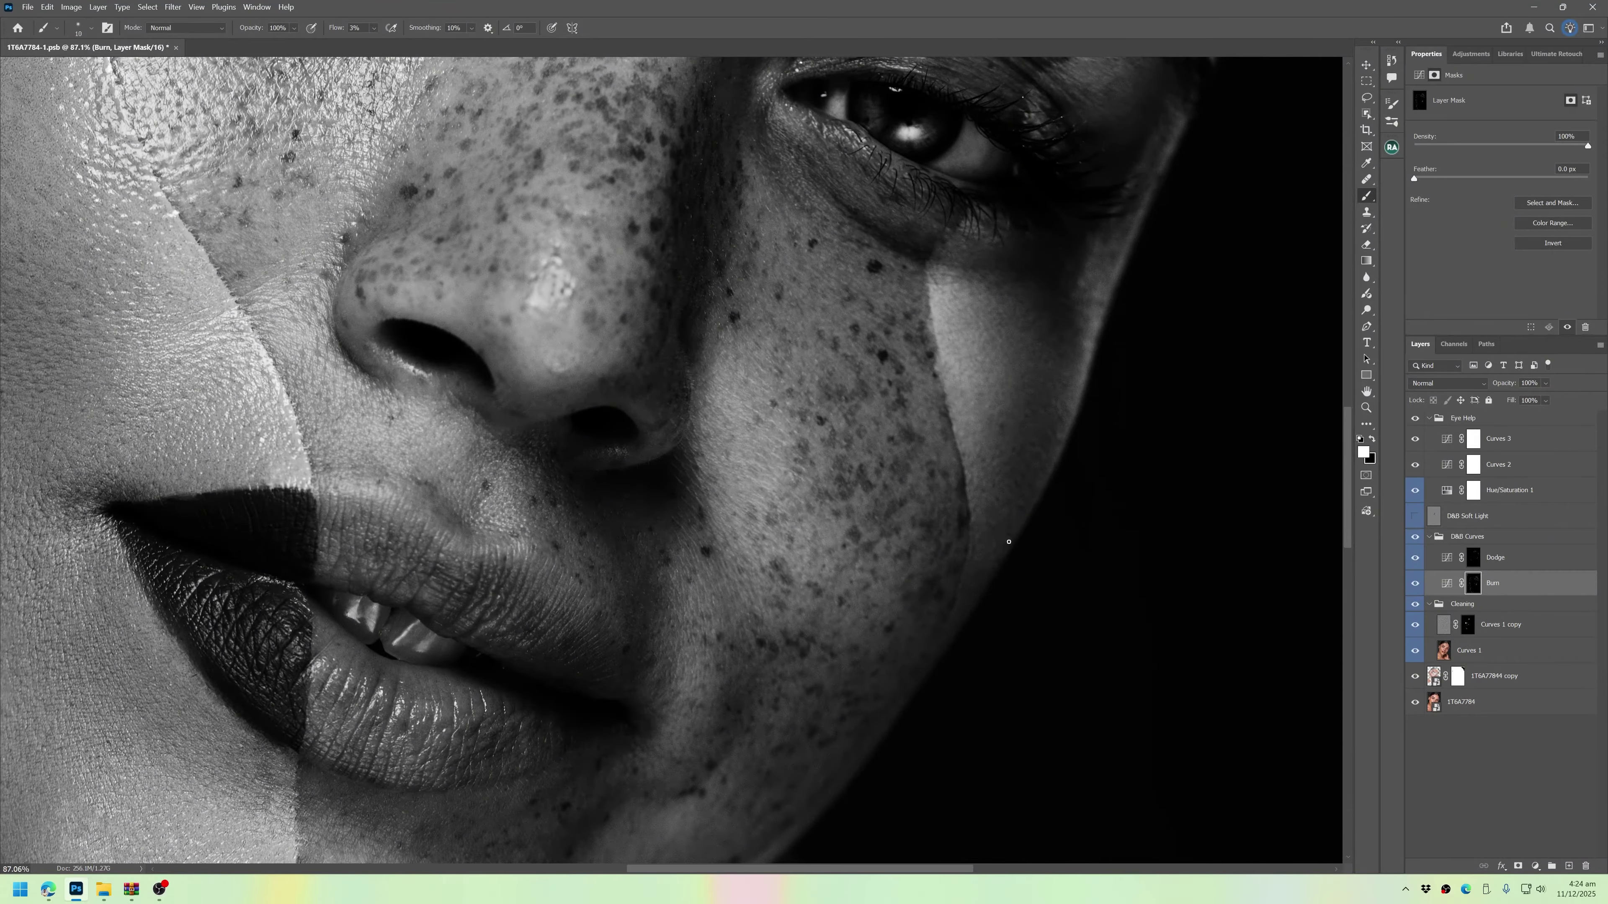
{"action": "key", "text": "bracketright"}
{"action": "key", "text": "bracketright"}
- Check the cheek retouch with the Eye Help group hidden, and show the group again
{"action": "mouse_move", "coordinate": [885, 473]}
{"action": "left_mouse_down"}
{"action": "mouse_move", "coordinate": [914, 444]}
{"action": "mouse_move", "coordinate": [855, 468]}
{"action": "left_mouse_up"}
{"action": "left_click", "coordinate": [1415, 418]}
{"action": "left_click", "coordinate": [1414, 418]}
- Burn the bright patches on the lower freckled cheek beside the mouth on the Burn mask, adjusting the brush size
{"action": "mouse_move", "coordinate": [984, 466]}
{"action": "left_mouse_down"}
{"action": "mouse_move", "coordinate": [1044, 482]}
{"action": "mouse_move", "coordinate": [1076, 421]}
{"action": "left_mouse_up"}
{"action": "key", "text": "bracketright"}
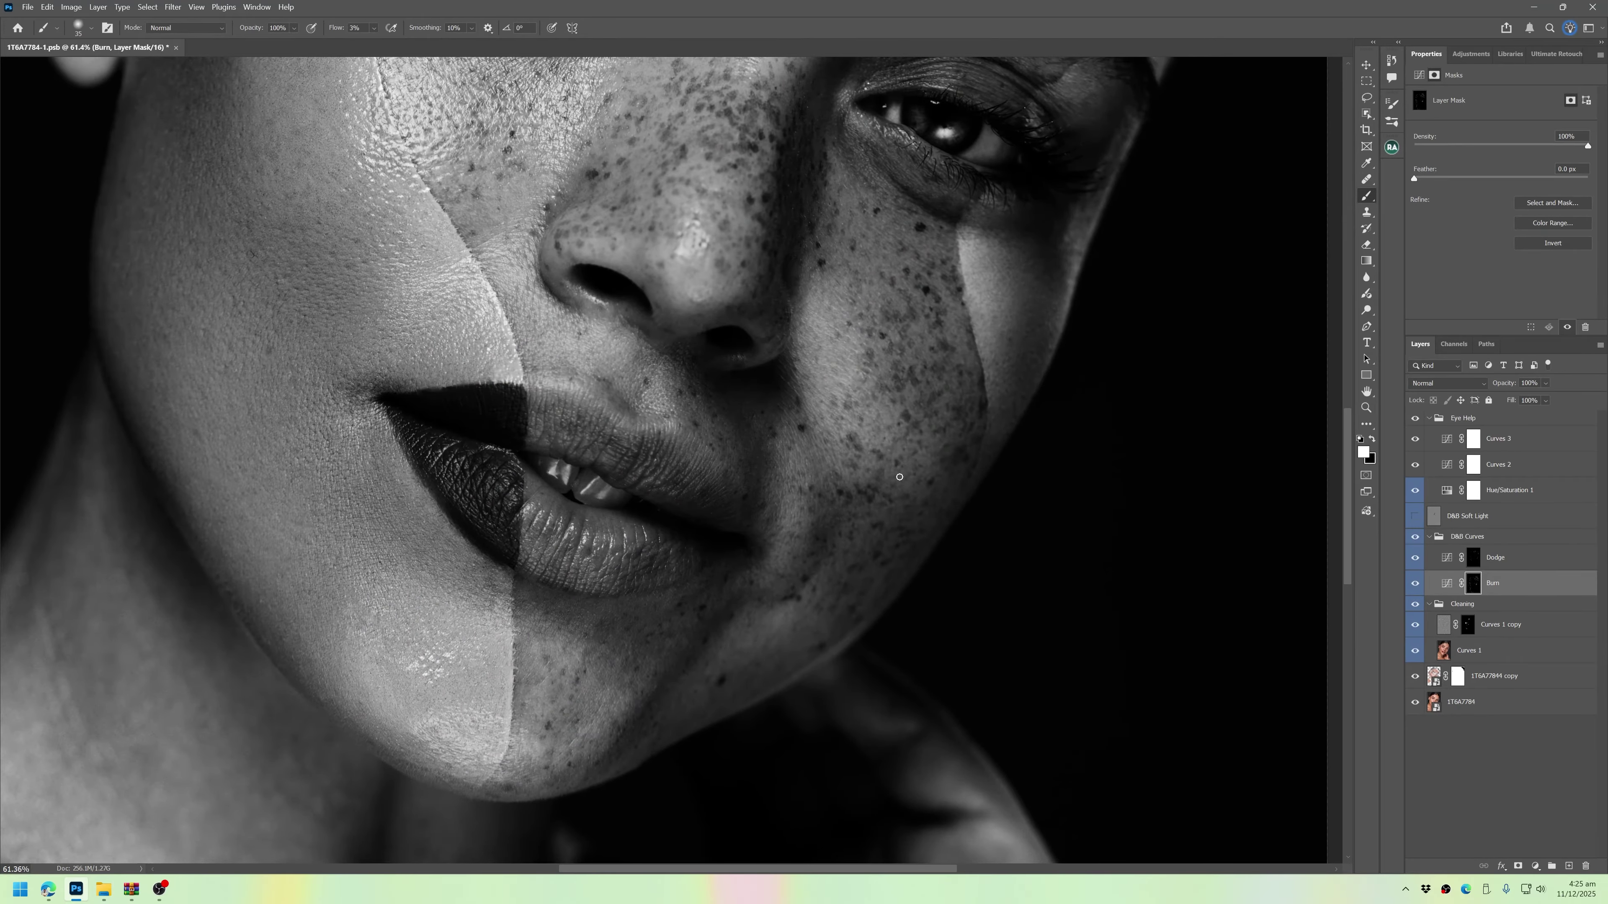
{"action": "key", "text": "bracketleft"}
{"action": "key", "text": "bracketleft"}
{"action": "key", "text": "bracketleft"}
- Burn the fine bright spots between the mouth corner and the jaw on the Burn mask with a much smaller brush
{"action": "left_click_drag", "start_coordinate": [824, 563], "coordinate": [846, 444]}
{"action": "key", "text": "bracketleft"}
{"action": "key", "text": "bracketleft"}
{"action": "key", "text": "bracketleft"}
{"action": "key", "text": "bracketleft"}
{"action": "key", "text": "bracketleft"}
{"action": "key", "text": "bracketleft"}
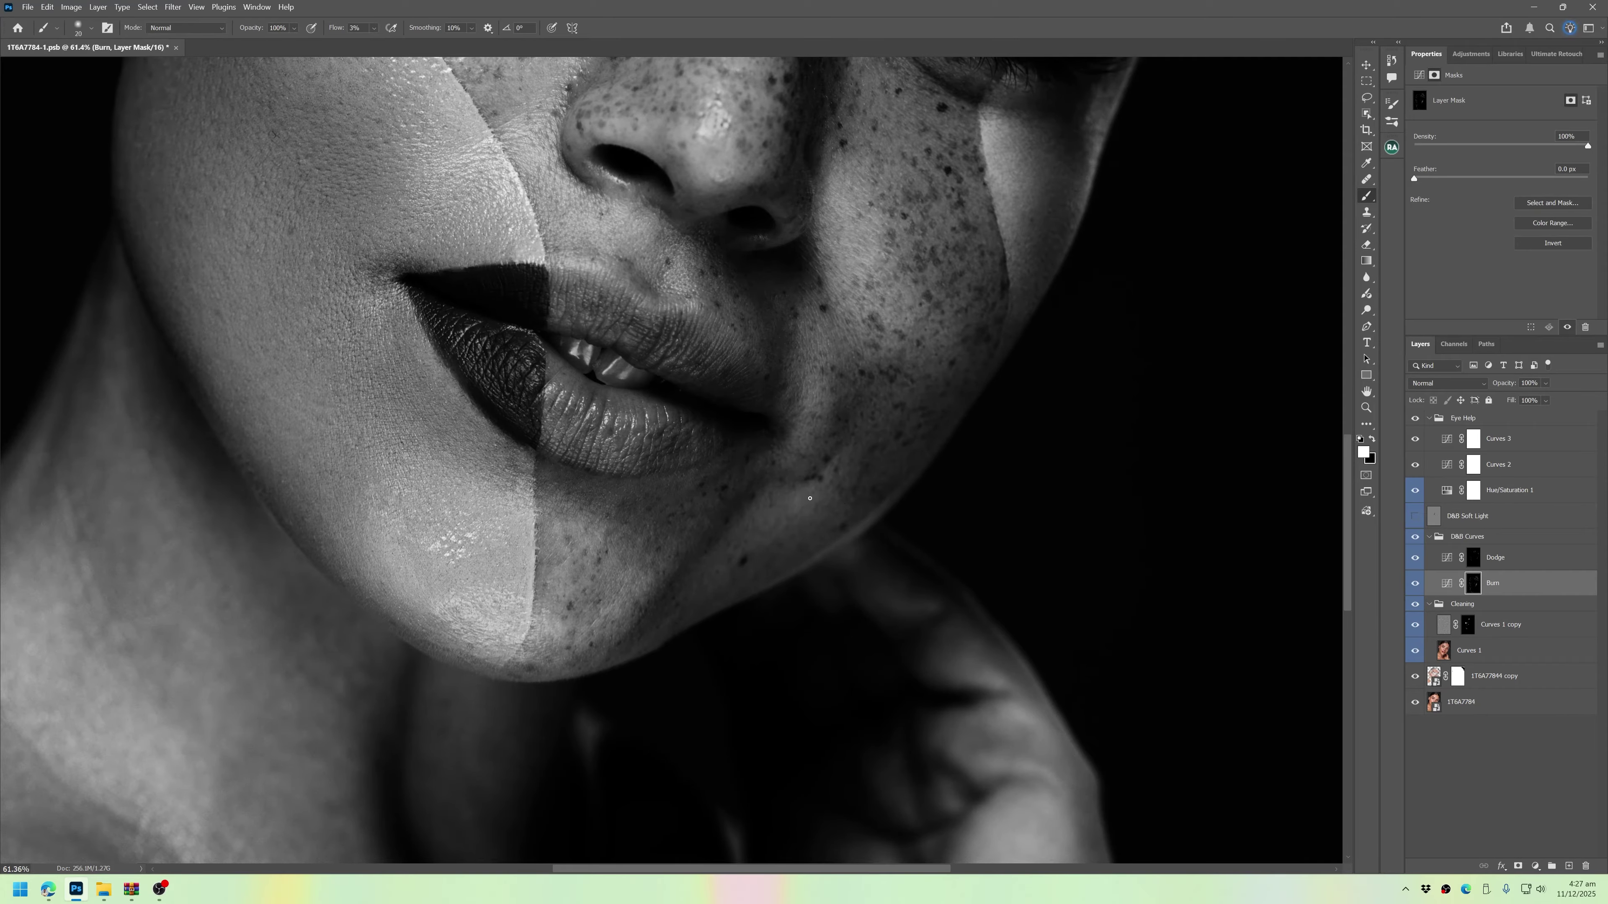
- Burn the brighter skin on the jaw beside the far mouth corner with a slightly larger brush
{"action": "left_click_drag", "start_coordinate": [757, 534], "coordinate": [837, 479]}
{"action": "key", "text": "bracketright"}
{"action": "scroll", "coordinate": [822, 481], "scroll_direction": "up", "scroll_amount": 1}
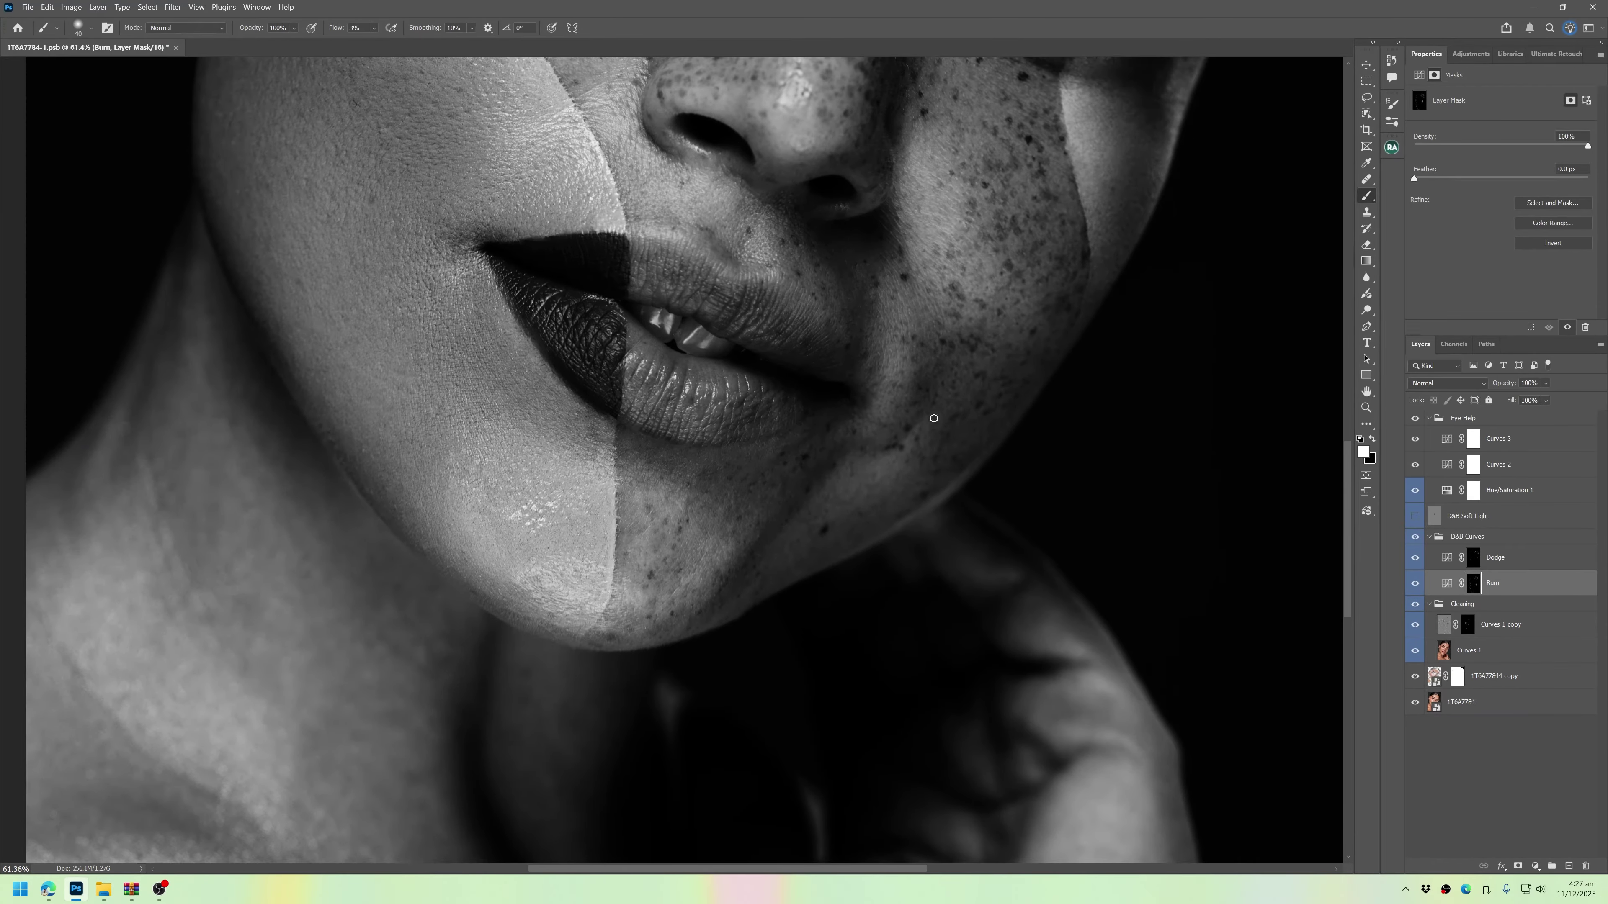
{"action": "key", "text": "bracketright"}
{"action": "scroll", "coordinate": [886, 516], "scroll_direction": "up", "scroll_amount": 1}
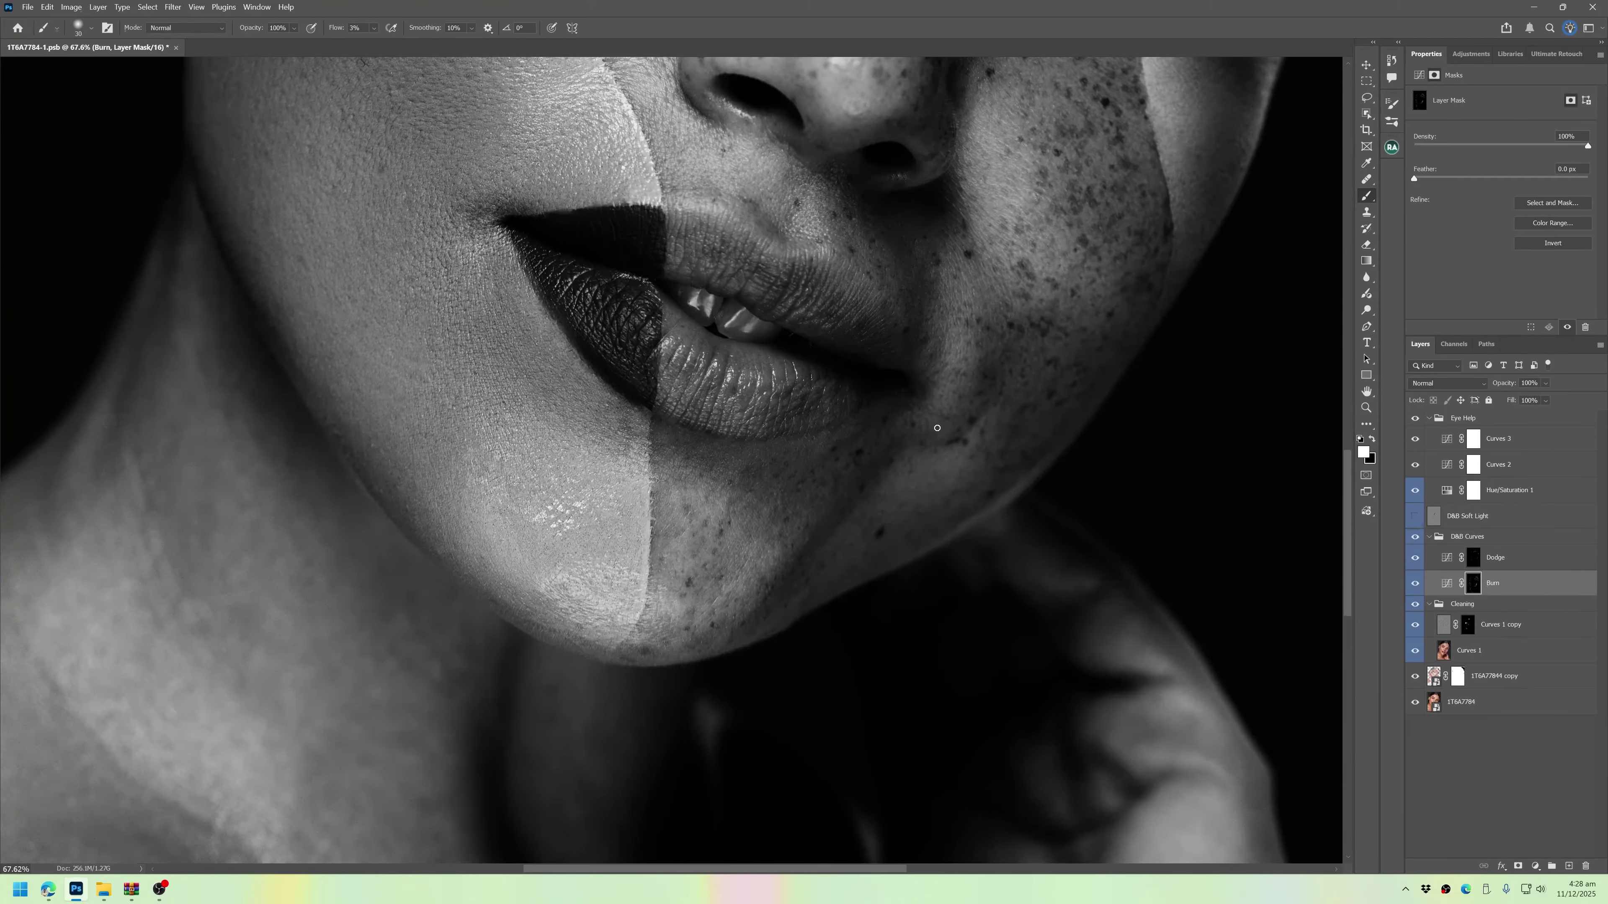
{"action": "key", "text": "bracketright"}
- Compare the retouch in colour with the original layer and turn the Eye Help group back on
{"action": "mouse_move", "coordinate": [1037, 553]}
{"action": "left_mouse_down"}
{"action": "mouse_move", "coordinate": [958, 506]}
{"action": "mouse_move", "coordinate": [1014, 538]}
{"action": "left_mouse_up"}
{"action": "mouse_move", "coordinate": [1139, 560]}
{"action": "left_mouse_down"}
{"action": "mouse_move", "coordinate": [991, 560]}
{"action": "mouse_move", "coordinate": [986, 516]}
{"action": "mouse_move", "coordinate": [961, 517]}
{"action": "left_mouse_up"}
{"action": "left_click", "coordinate": [1415, 417]}
{"action": "left_click", "coordinate": [1415, 702], "text": "alt"}
{"action": "left_click", "coordinate": [1415, 702], "text": "alt"}
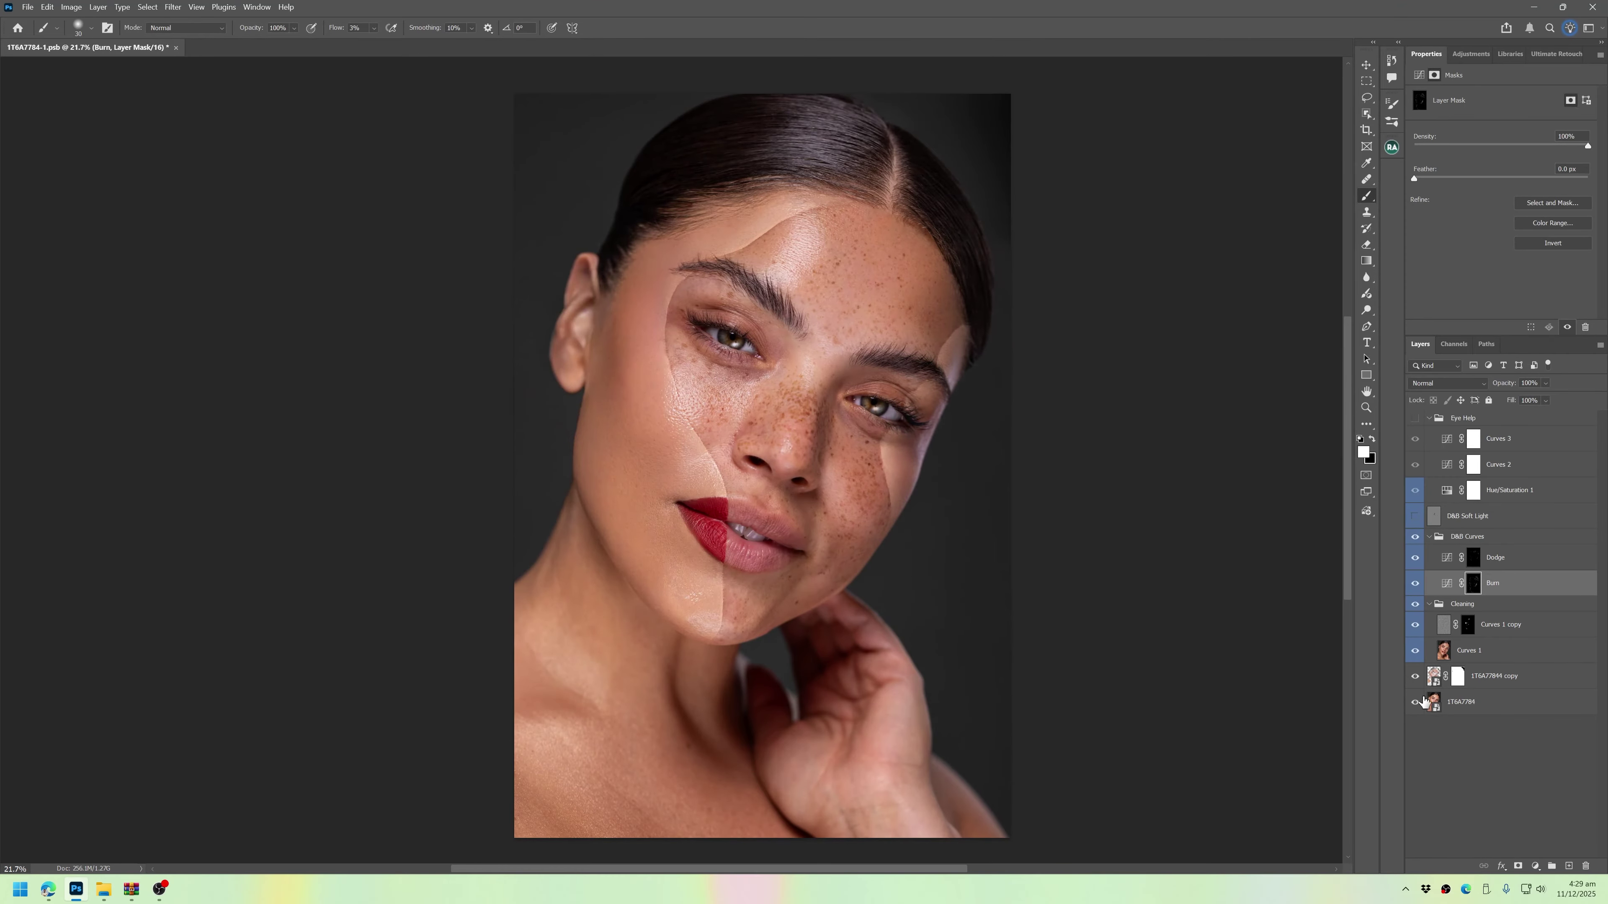
{"action": "left_click", "coordinate": [1415, 417]}
- Burn the bright spots on the lower cheek and chin on the Burn mask with a slightly smaller brush
{"action": "left_click_drag", "start_coordinate": [802, 581], "coordinate": [962, 581]}
{"action": "key", "text": "bracketright"}
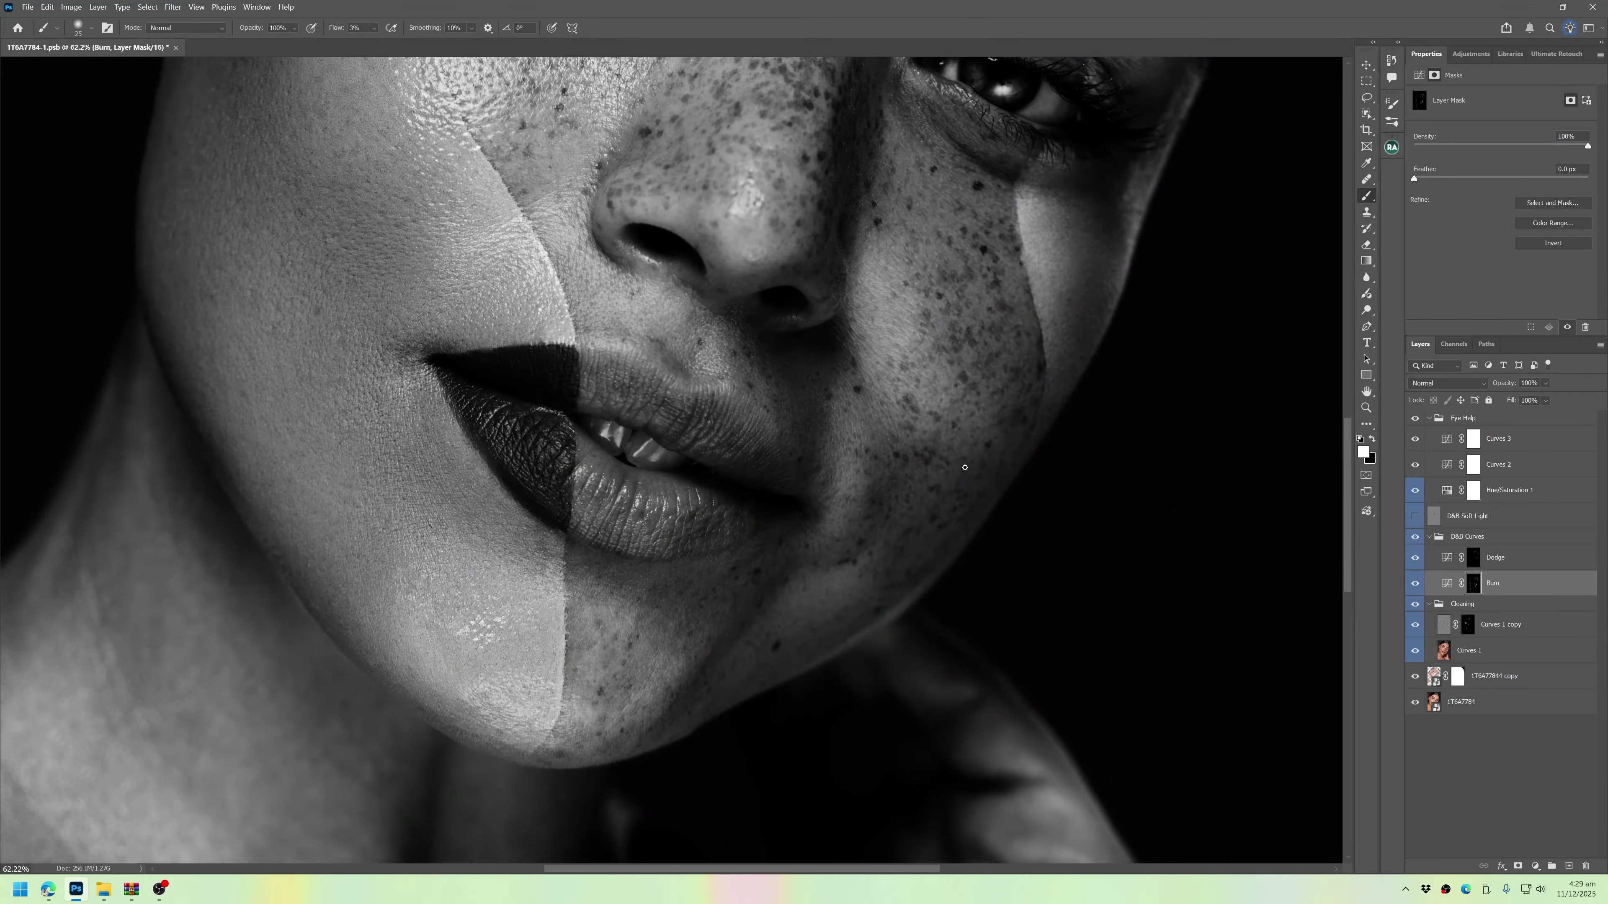
{"action": "key", "text": "bracketleft"}
{"action": "left_click_drag", "start_coordinate": [716, 676], "coordinate": [764, 607]}
{"action": "key", "text": "bracketleft"}
- Dodge the shadowed skin below the lower lip on the Dodge mask and return to the Burn mask
{"action": "key", "text": "alt+bracketright"}
{"action": "left_click_drag", "start_coordinate": [778, 484], "coordinate": [759, 499]}
{"action": "key", "text": "alt+bracketleft"}
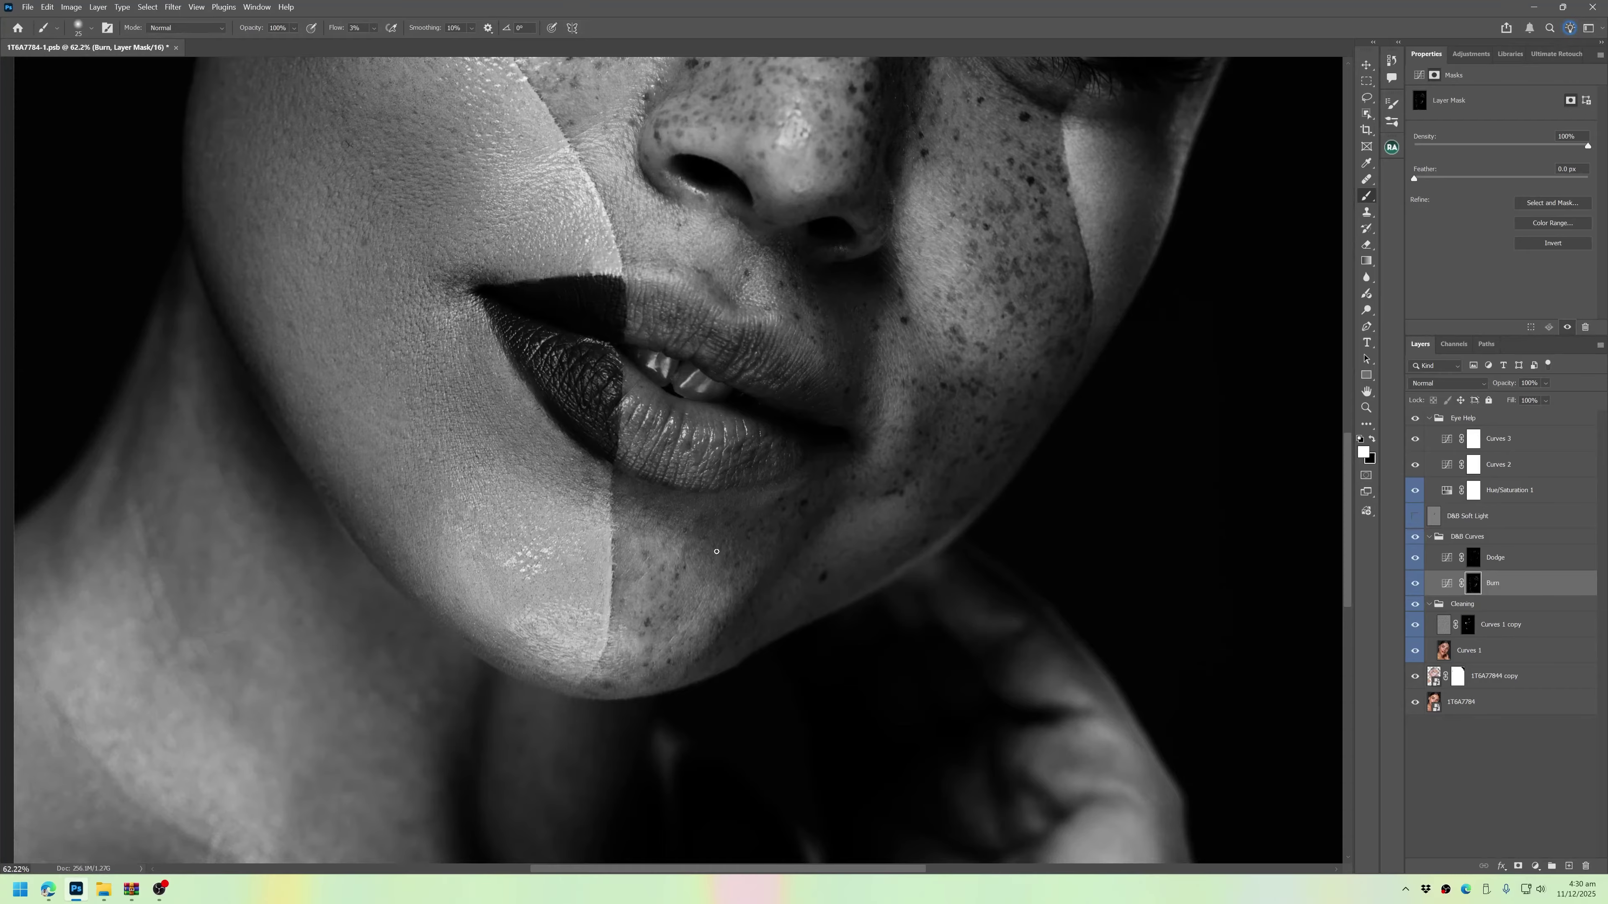
- Burn the brighter skin along the jaw and chin with a larger brush and hide the Eye Help group
{"action": "key", "text": "bracketright"}
{"action": "key", "text": "bracketright"}
{"action": "key", "text": "bracketright"}
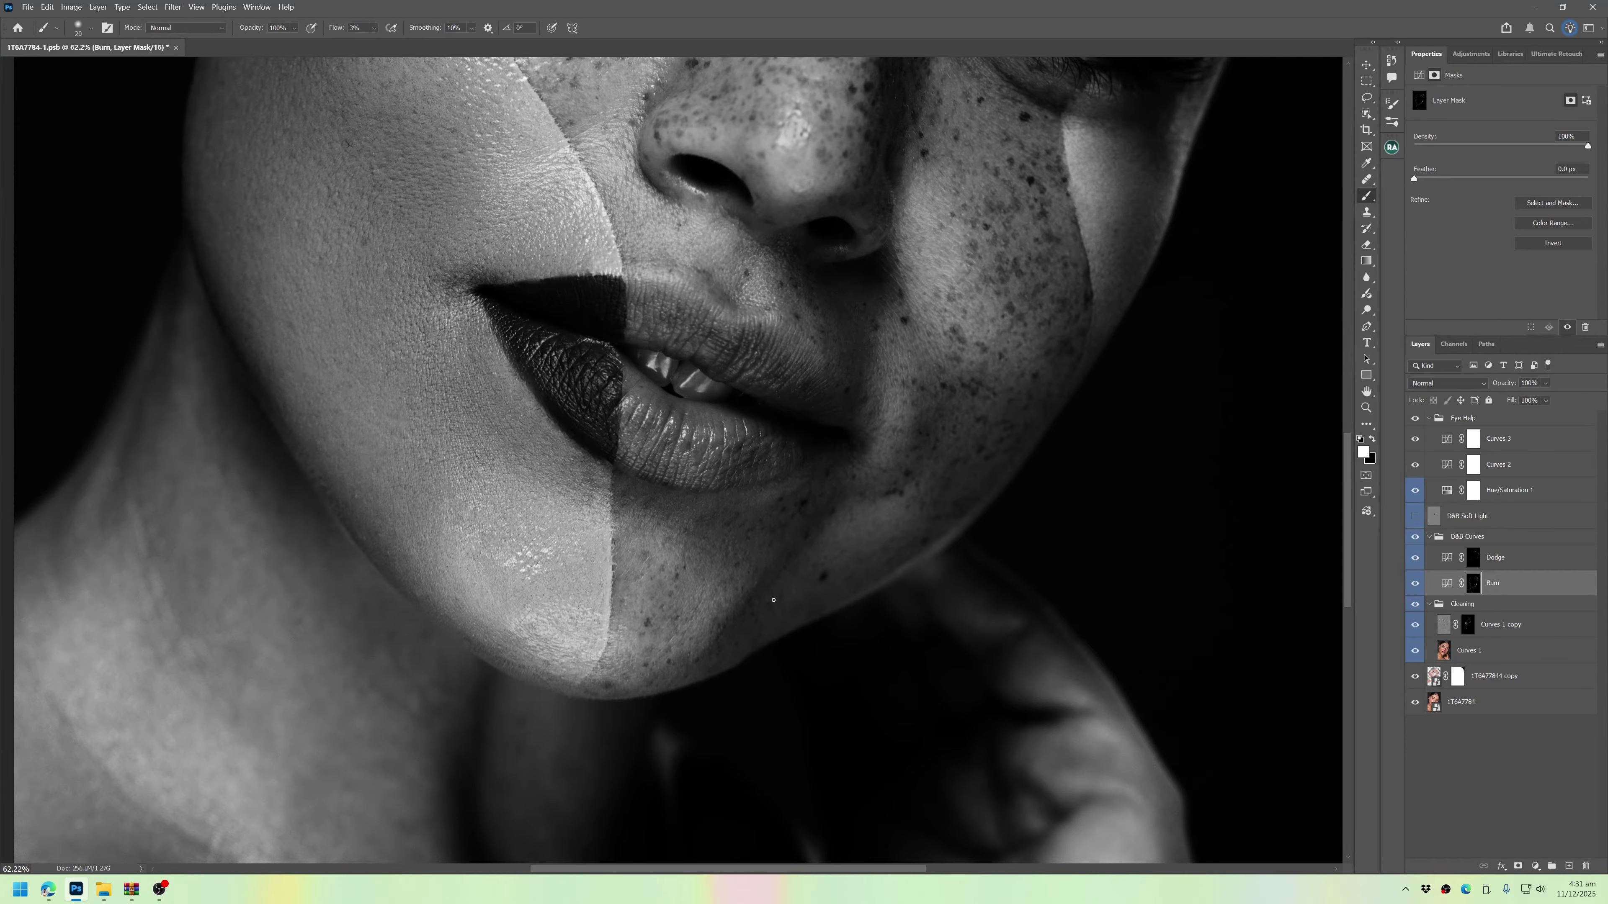
{"action": "key", "text": "bracketright"}
{"action": "key", "text": "bracketright"}
{"action": "key", "text": "bracketright"}
{"action": "mouse_move", "coordinate": [785, 602]}
{"action": "left_mouse_down"}
{"action": "mouse_move", "coordinate": [728, 605]}
{"action": "mouse_move", "coordinate": [639, 659]}
{"action": "left_mouse_up"}
{"action": "left_click", "coordinate": [1415, 418]}
{"action": "left_click_drag", "start_coordinate": [977, 562], "coordinate": [982, 546]}
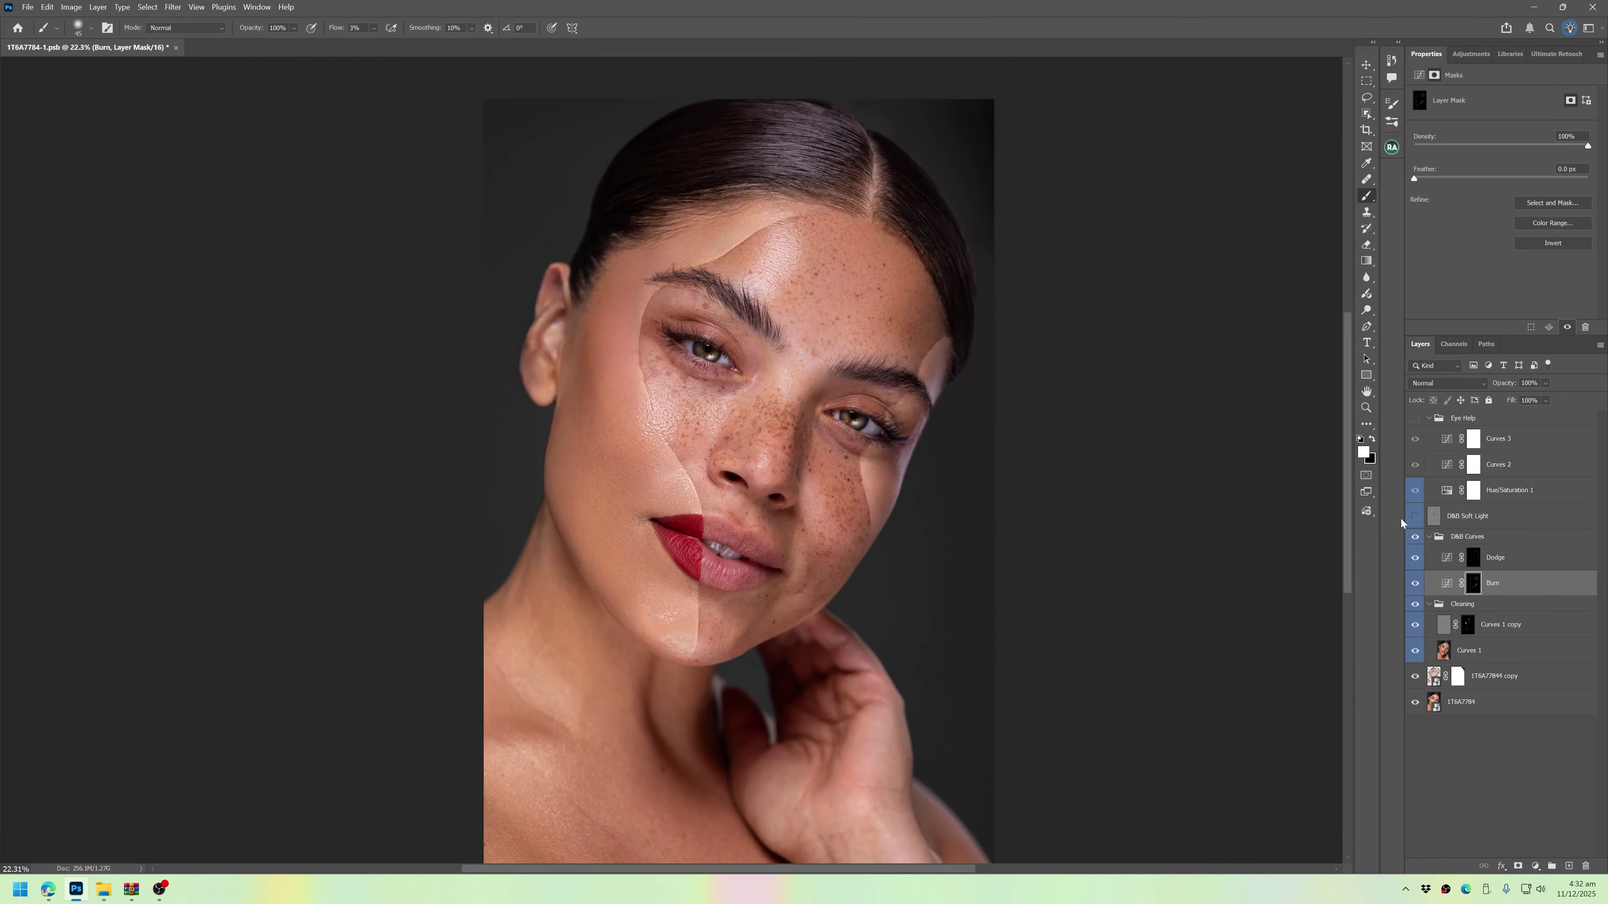
- Dodge the shadowed skin on the chin below the lower lip in colour on the Dodge mask with a much larger brush
{"action": "left_click", "coordinate": [1475, 558]}
{"action": "key", "text": "bracketright"}
{"action": "key", "text": "bracketright"}
{"action": "key", "text": "bracketright"}
{"action": "key", "text": "bracketright"}
{"action": "key", "text": "bracketright"}
{"action": "key", "text": "bracketright"}
{"action": "key", "text": "bracketright"}
{"action": "key", "text": "bracketright"}
{"action": "key", "text": "bracketright"}
{"action": "key", "text": "bracketright"}
{"action": "key", "text": "bracketright"}
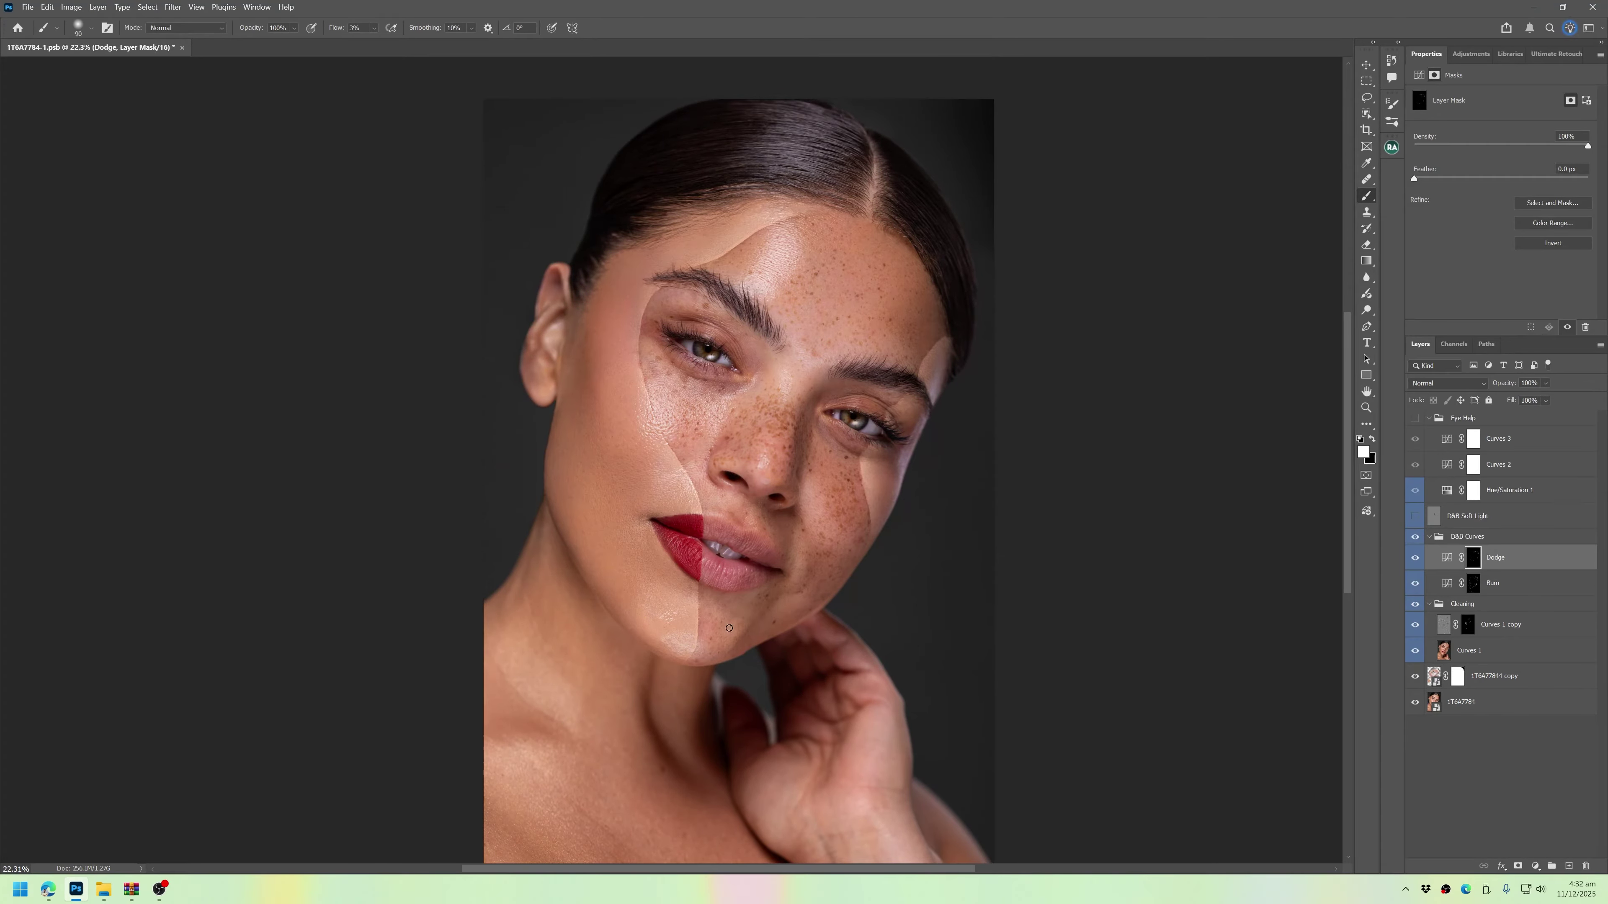
- Set the brush flow to 1%, even the skin around the mouth on the Burn and Dodge masks, and show the Eye Help group
{"action": "left_click", "coordinate": [1473, 583]}
{"action": "key", "text": "shift+0"}
{"action": "key", "text": "shift+1"}
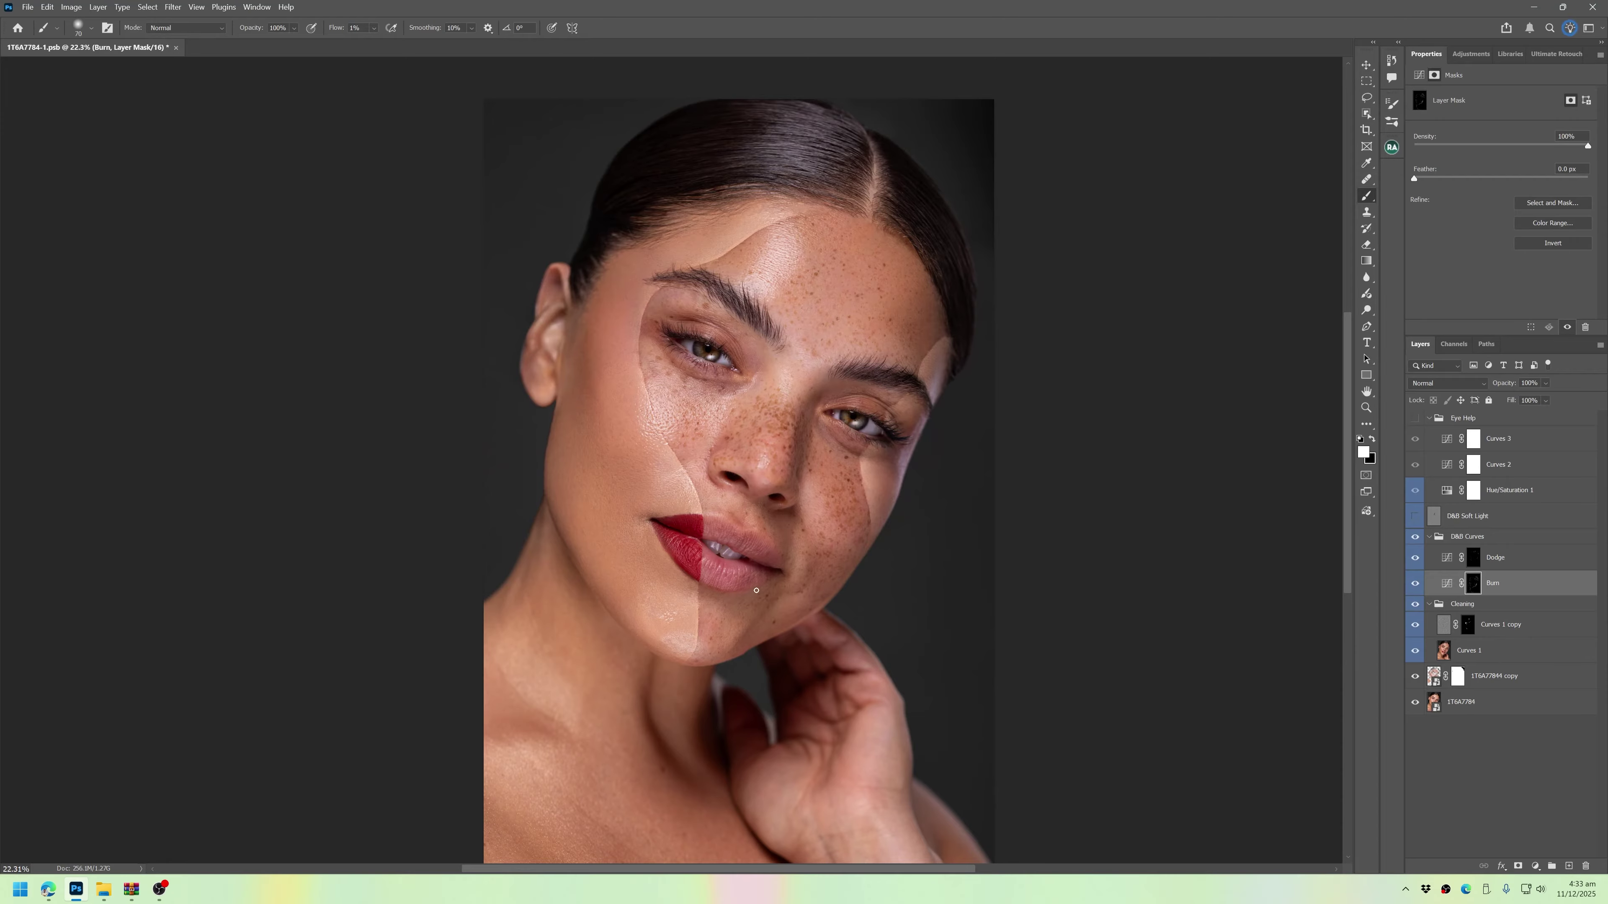
{"action": "key", "text": "alt+bracketright"}
{"action": "key", "text": "bracketright"}
{"action": "key", "text": "bracketright"}
{"action": "key", "text": "bracketright"}
{"action": "left_click", "coordinate": [1415, 418]}
- Burn the small bright patches on the nose and cheeks on the Burn mask with a much smaller brush
{"action": "scroll", "coordinate": [878, 406], "scroll_direction": "up", "scroll_amount": 6}
{"action": "key", "text": "alt+bracketleft"}
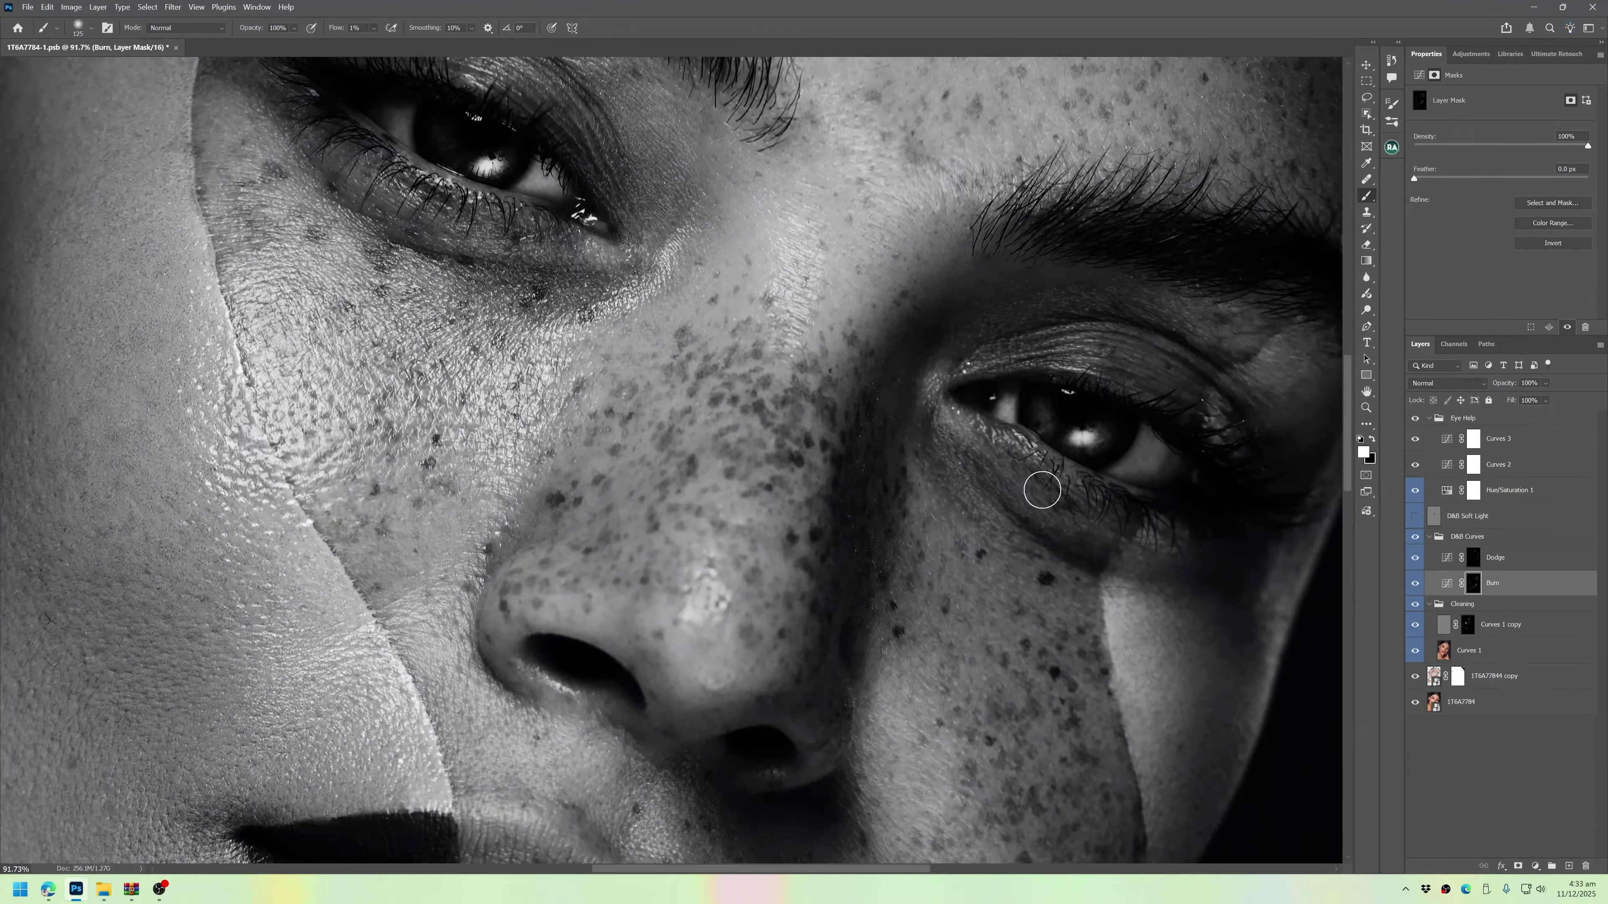
{"action": "key", "text": "bracketleft"}
{"action": "key", "text": "bracketleft"}
{"action": "key", "text": "bracketleft"}
{"action": "key", "text": "bracketleft"}
{"action": "key", "text": "bracketleft"}
{"action": "key", "text": "bracketleft"}
{"action": "key", "text": "bracketleft"}
{"action": "key", "text": "bracketleft"}
{"action": "key", "text": "bracketleft"}
{"action": "key", "text": "bracketleft"}
{"action": "key", "text": "bracketleft"}
{"action": "key", "text": "bracketleft"}
{"action": "scroll", "coordinate": [1004, 453], "scroll_direction": "left", "scroll_amount": 3}
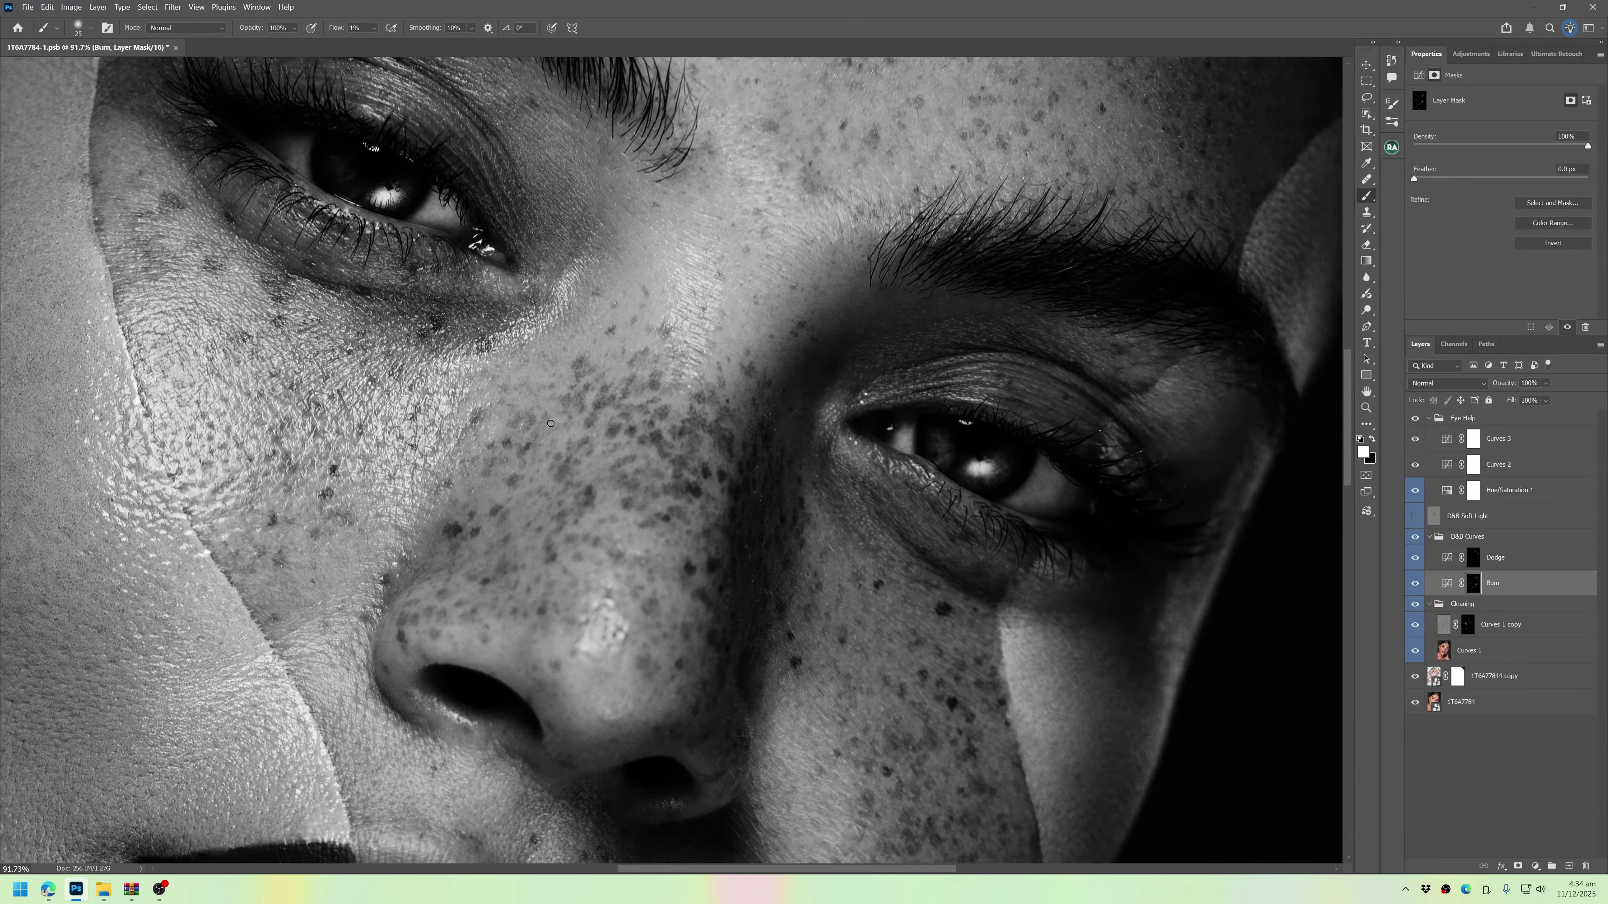
{"action": "key", "text": "bracketleft"}
{"action": "scroll", "coordinate": [661, 634], "scroll_direction": "down", "scroll_amount": 2}
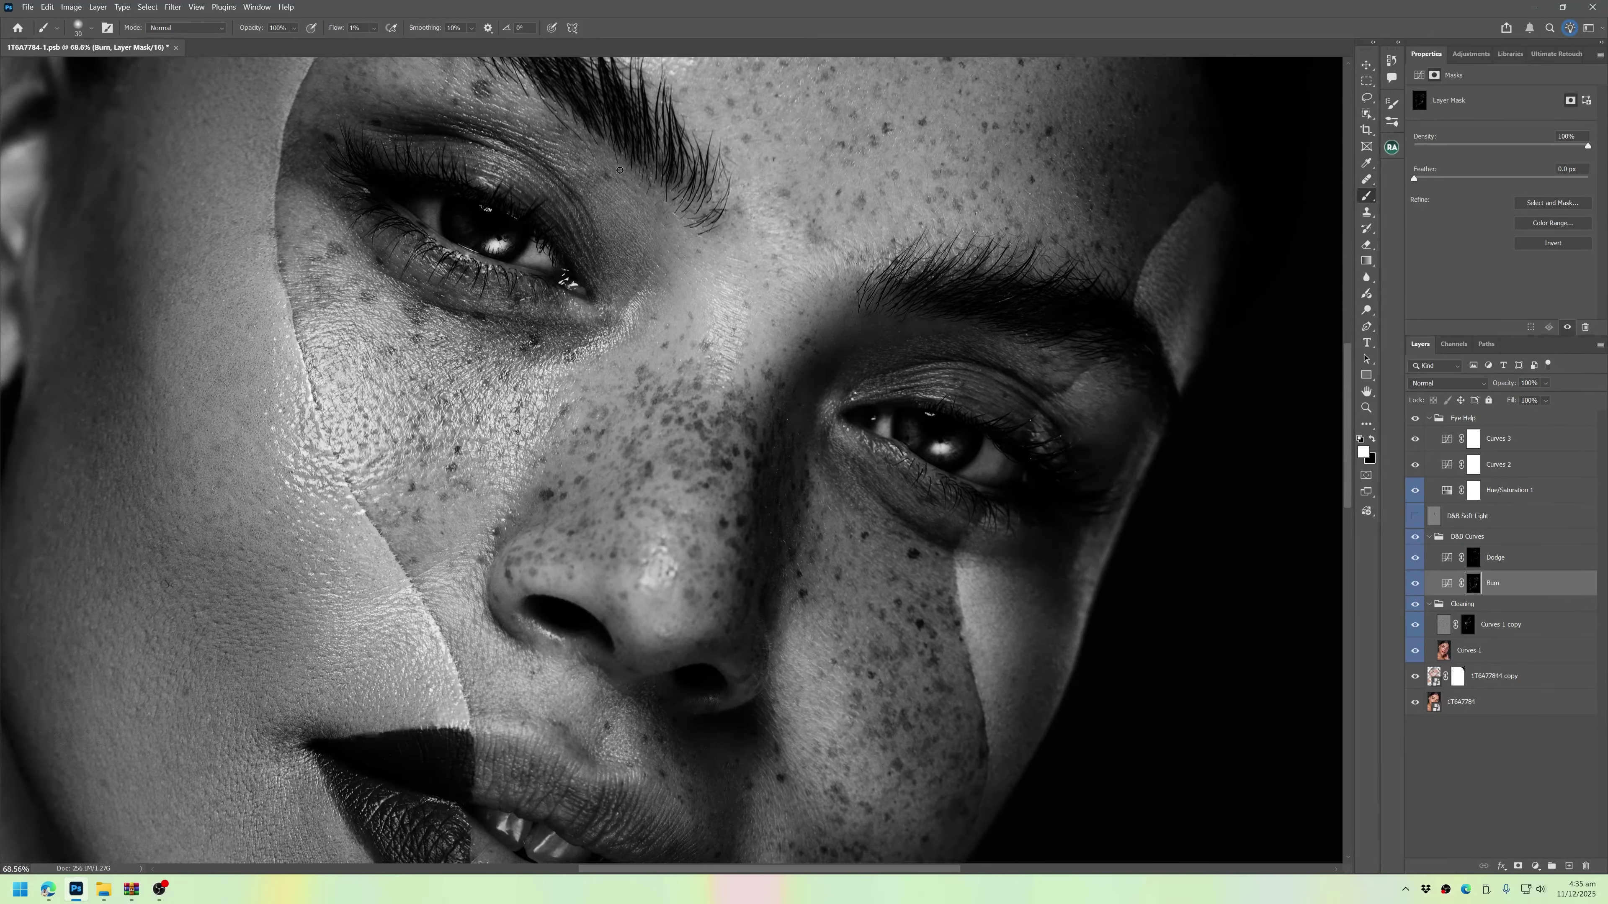
- Dodge the shadowed skin between the near eye and its brow on the Dodge mask
{"action": "key", "text": "alt+bracketright"}
{"action": "key", "text": "bracketleft"}
{"action": "key", "text": "bracketleft"}
{"action": "key", "text": "bracketleft"}
{"action": "key", "text": "bracketleft"}
{"action": "key", "text": "bracketleft"}
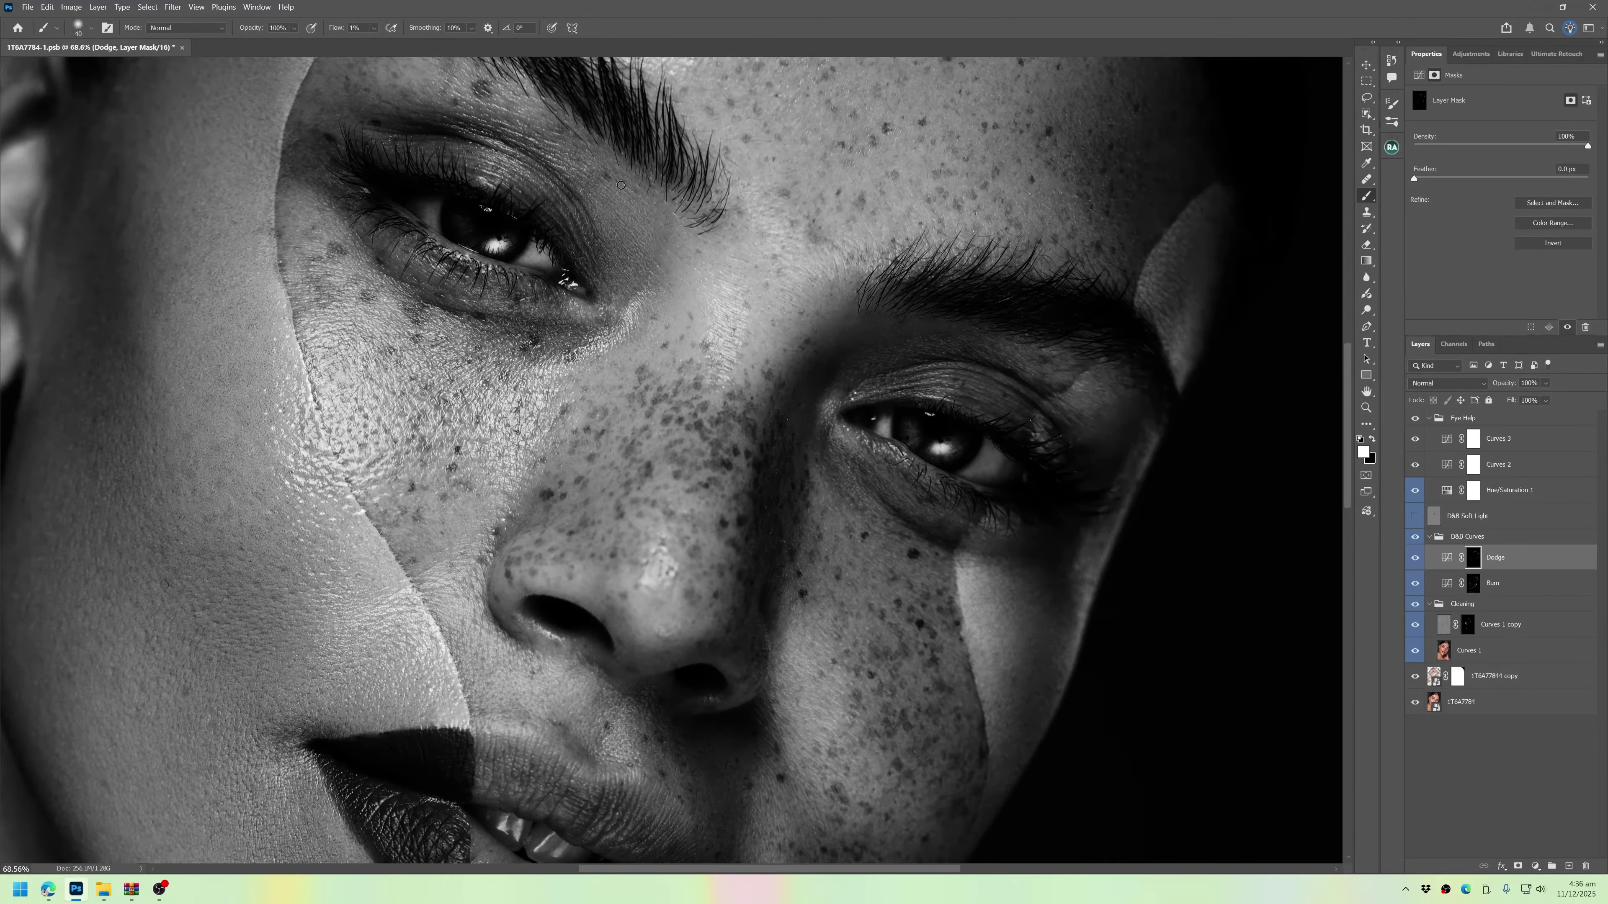
{"action": "key", "text": "bracketright"}
{"action": "key", "text": "bracketright"}
{"action": "left_click_drag", "start_coordinate": [622, 261], "coordinate": [667, 429]}
- Burn the bright skin on the forehead and brow area with a larger brush and return to the colour view
{"action": "key", "text": "alt+bracketleft"}
{"action": "key", "text": "bracketright"}
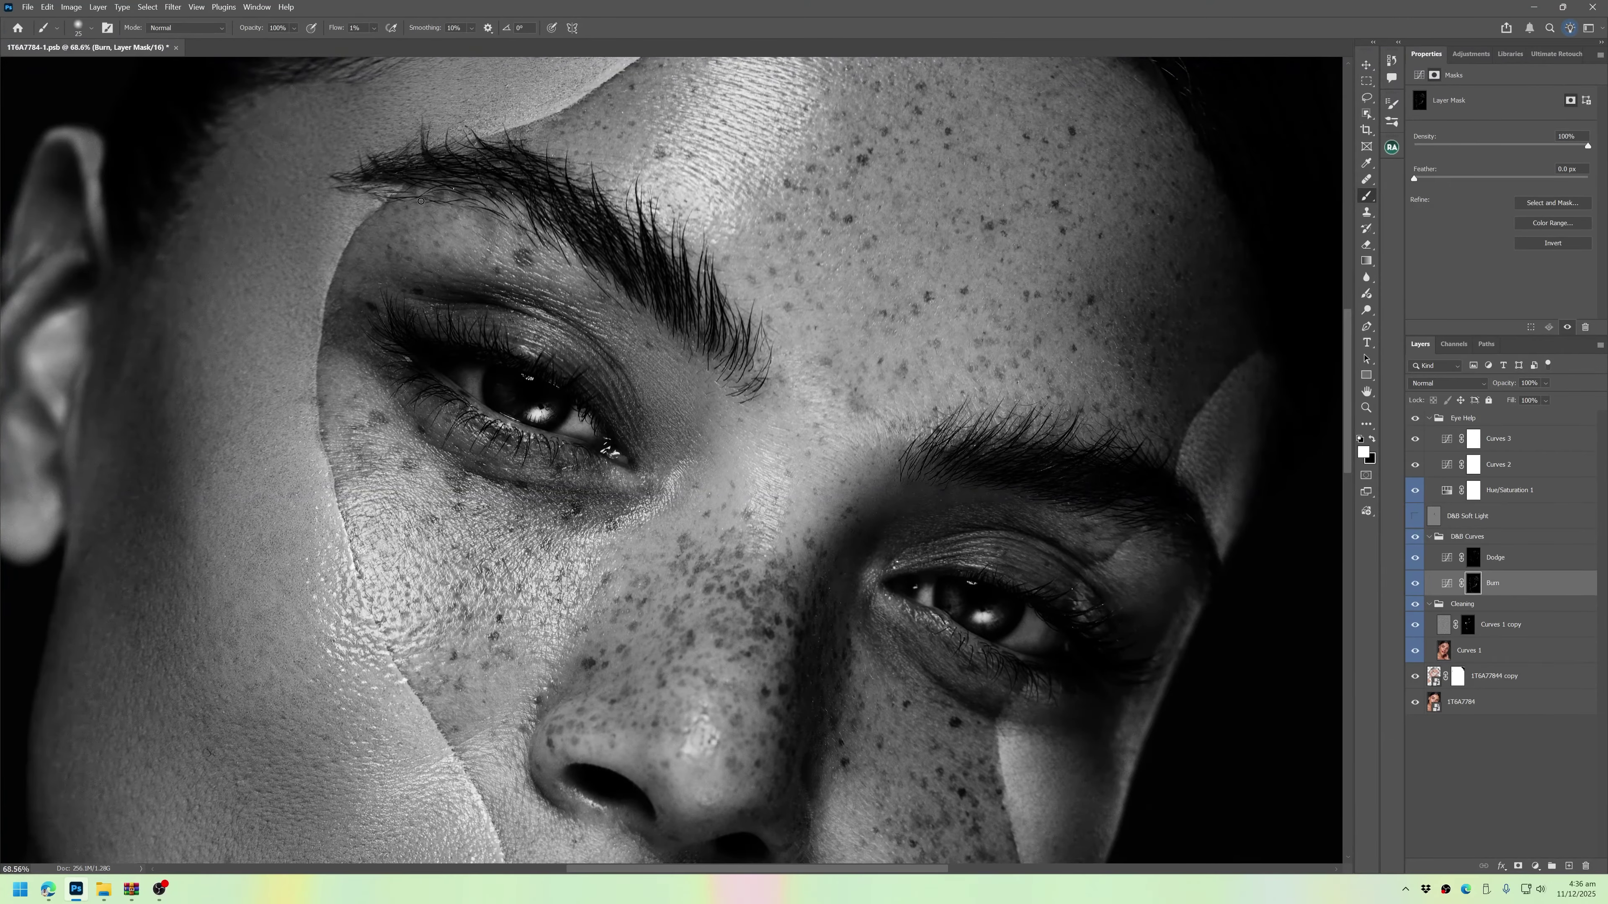
{"action": "key", "text": "bracketright"}
{"action": "key", "text": "bracketright"}
{"action": "key", "text": "bracketright"}
{"action": "key", "text": "bracketright"}
{"action": "key", "text": "bracketright"}
{"action": "key", "text": "ctrl+0"}
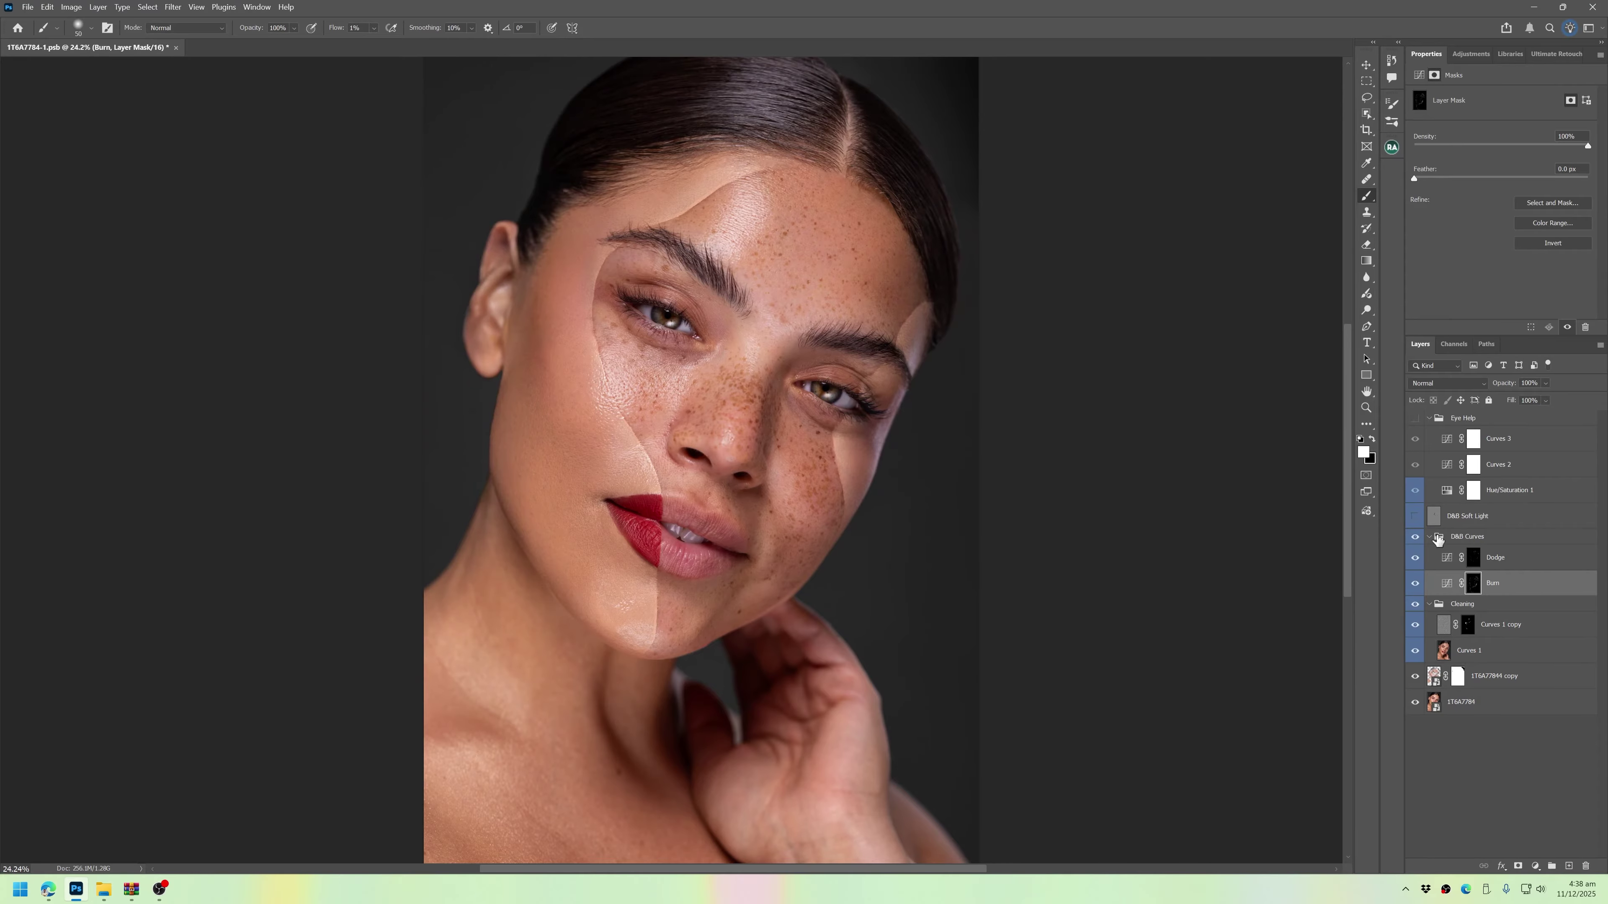
- Check the D&B Curves group's effect and even the chest skin in colour on the Dodge and Burn masks
{"action": "key", "text": "alt+bracketright"}
{"action": "left_click", "coordinate": [1415, 536]}
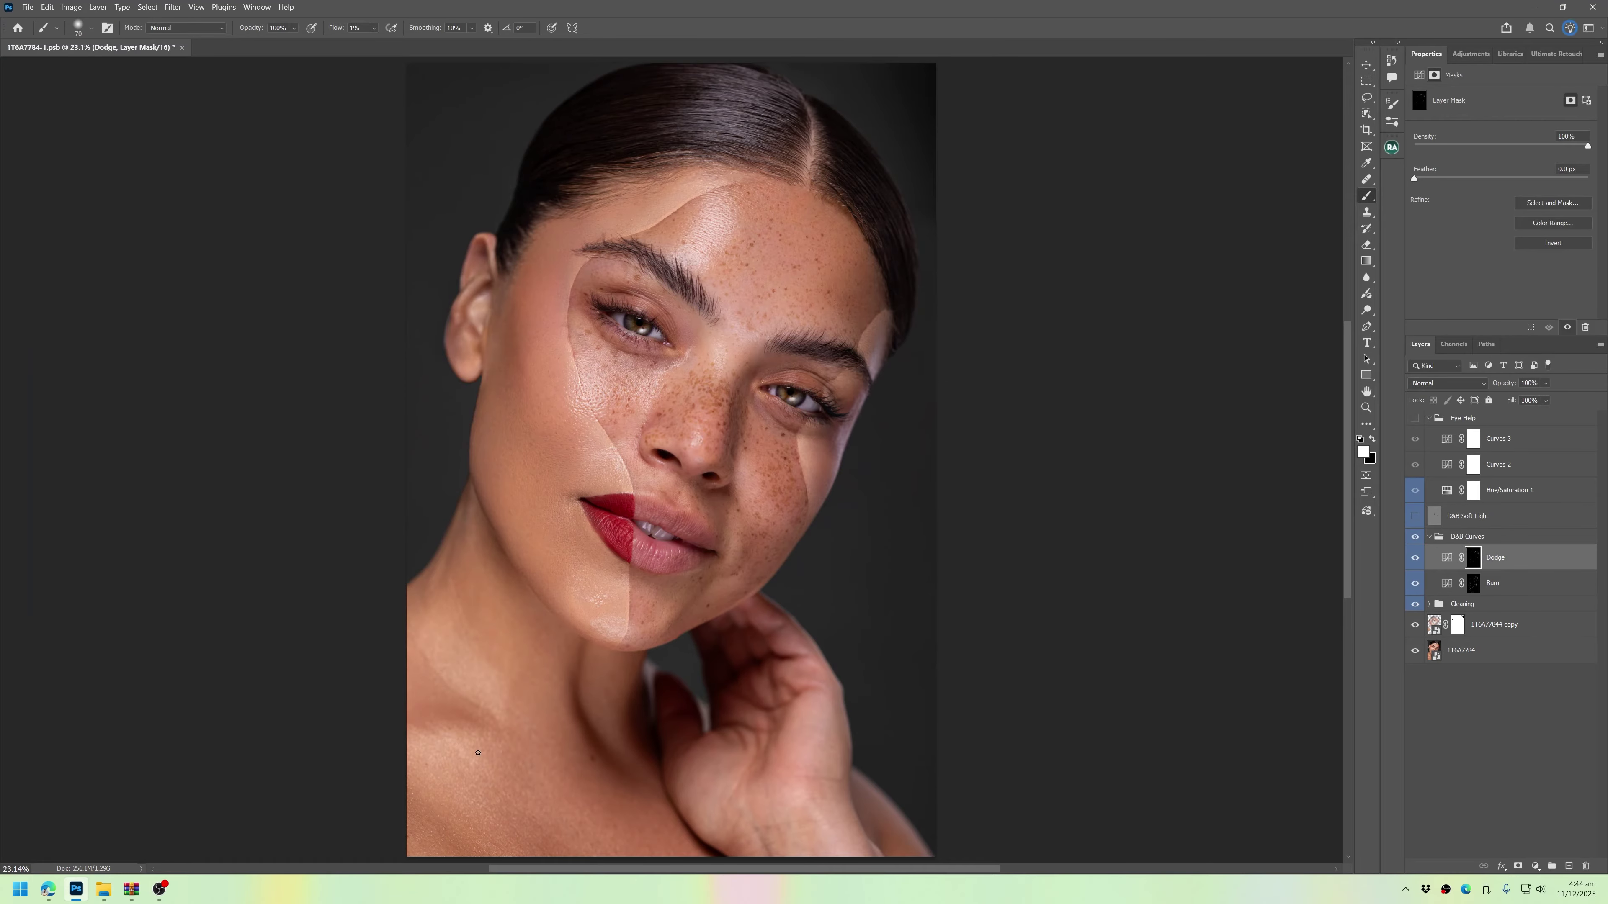
{"action": "key", "text": "alt+bracketleft"}
{"action": "key", "text": "bracketleft"}
{"action": "key", "text": "bracketleft"}
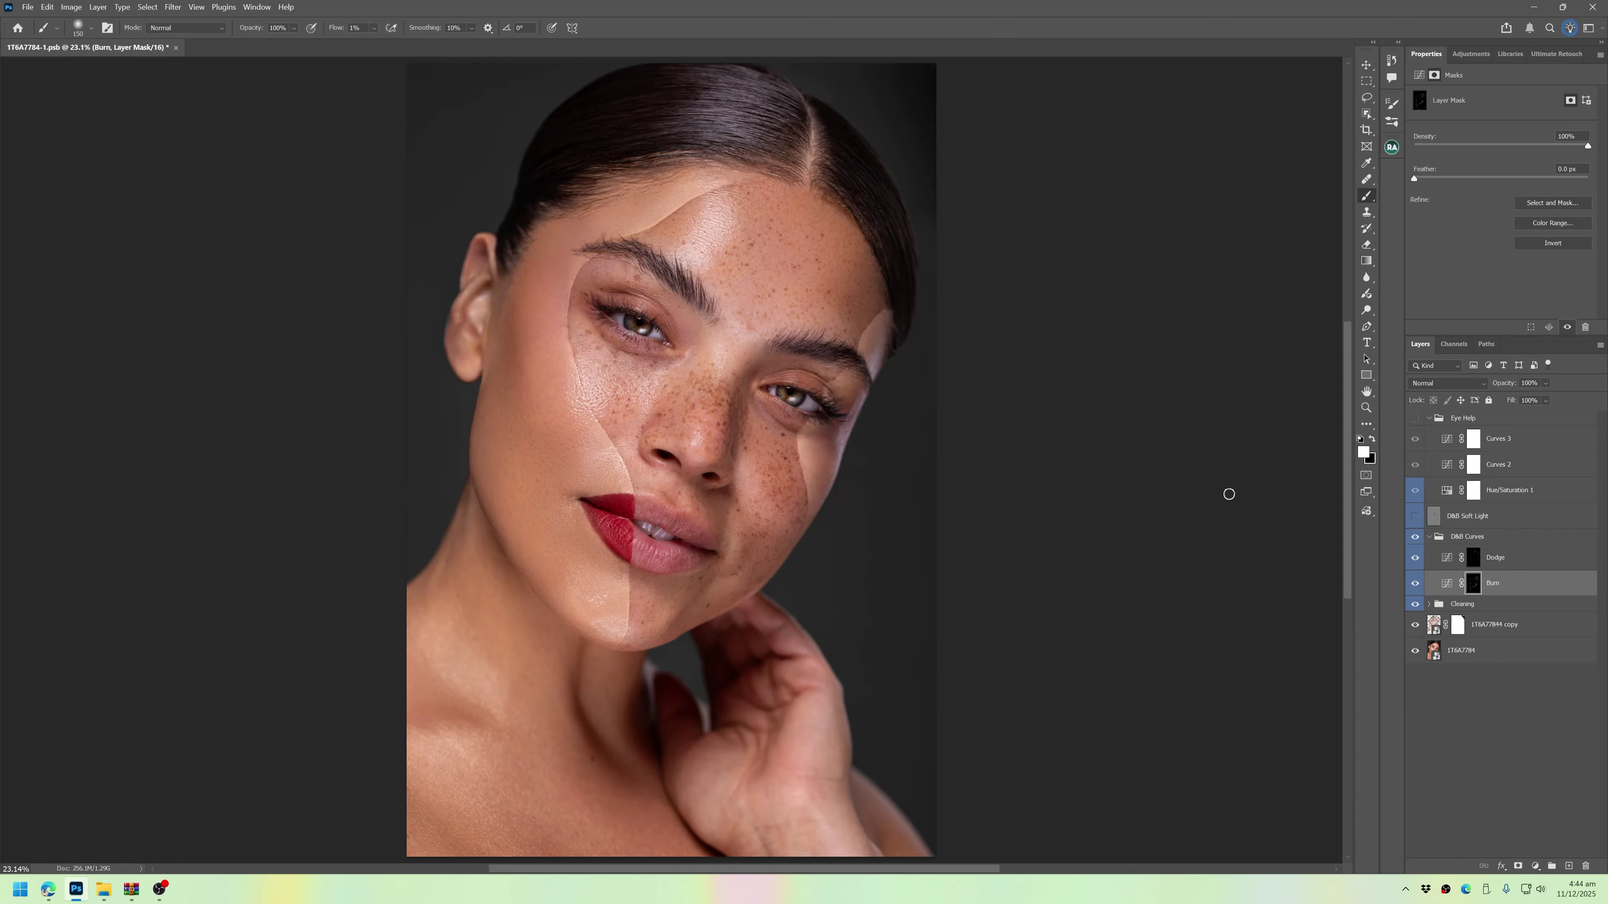
- Dodge darker skin in colour with a smaller brush and compare the D&B Curves group off and on
{"action": "key", "text": "alt+bracketright"}
{"action": "key", "text": "bracketleft"}
{"action": "key", "text": "bracketleft"}
{"action": "key", "text": "bracketleft"}
{"action": "key", "text": "bracketleft"}
{"action": "key", "text": "bracketleft"}
{"action": "key", "text": "bracketleft"}
{"action": "key", "text": "bracketleft"}
{"action": "left_click", "coordinate": [1415, 537]}
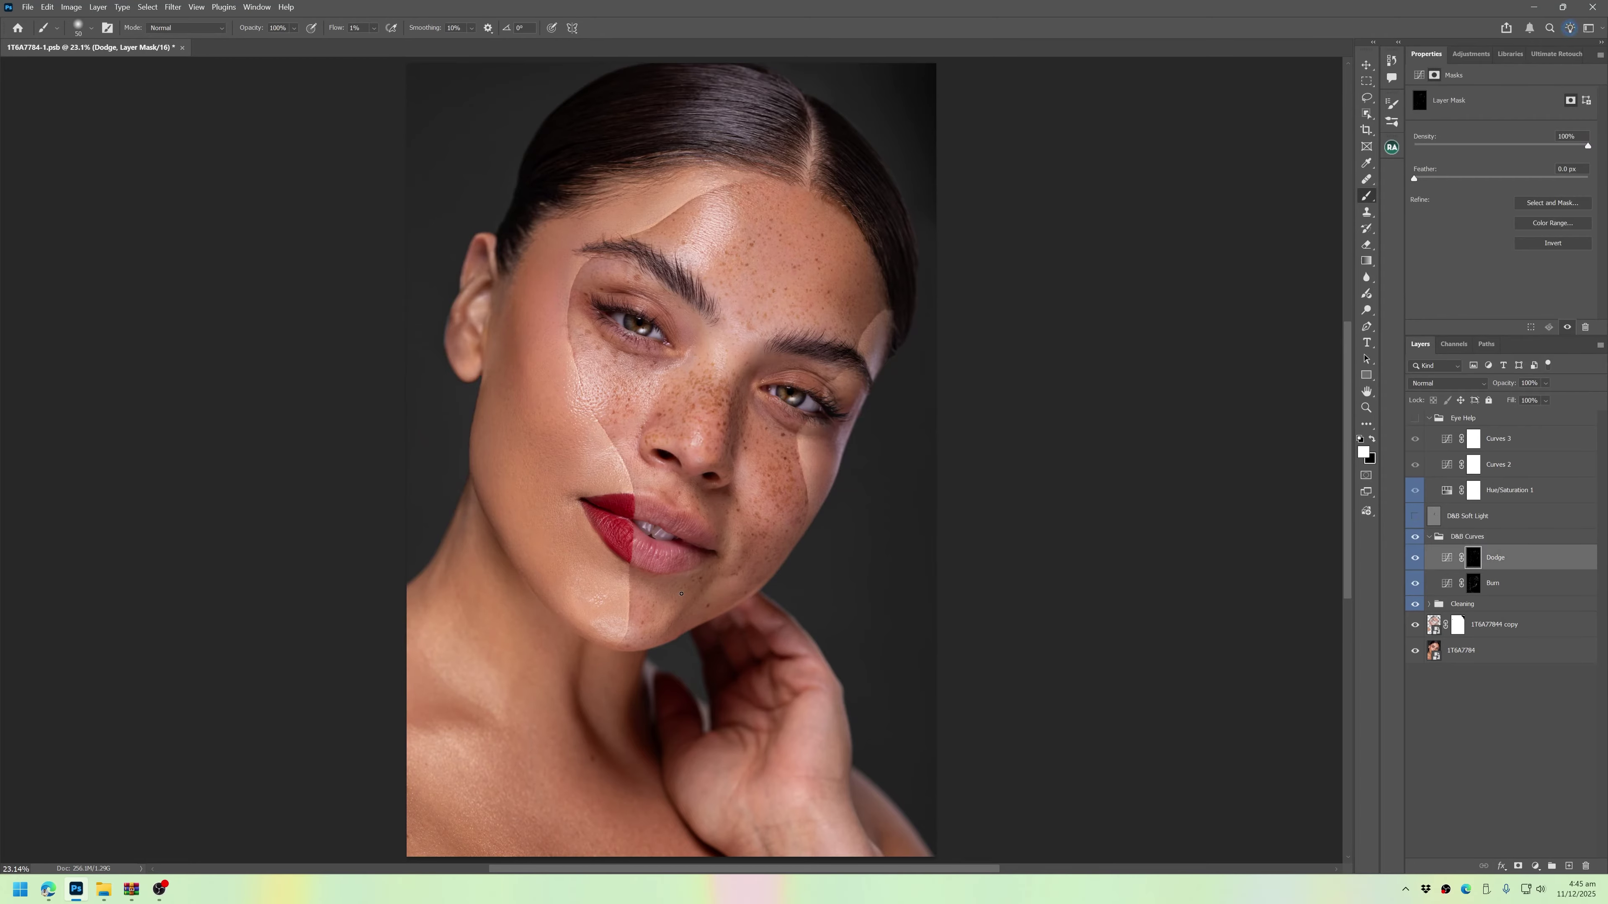
{"action": "left_click", "coordinate": [1416, 538]}
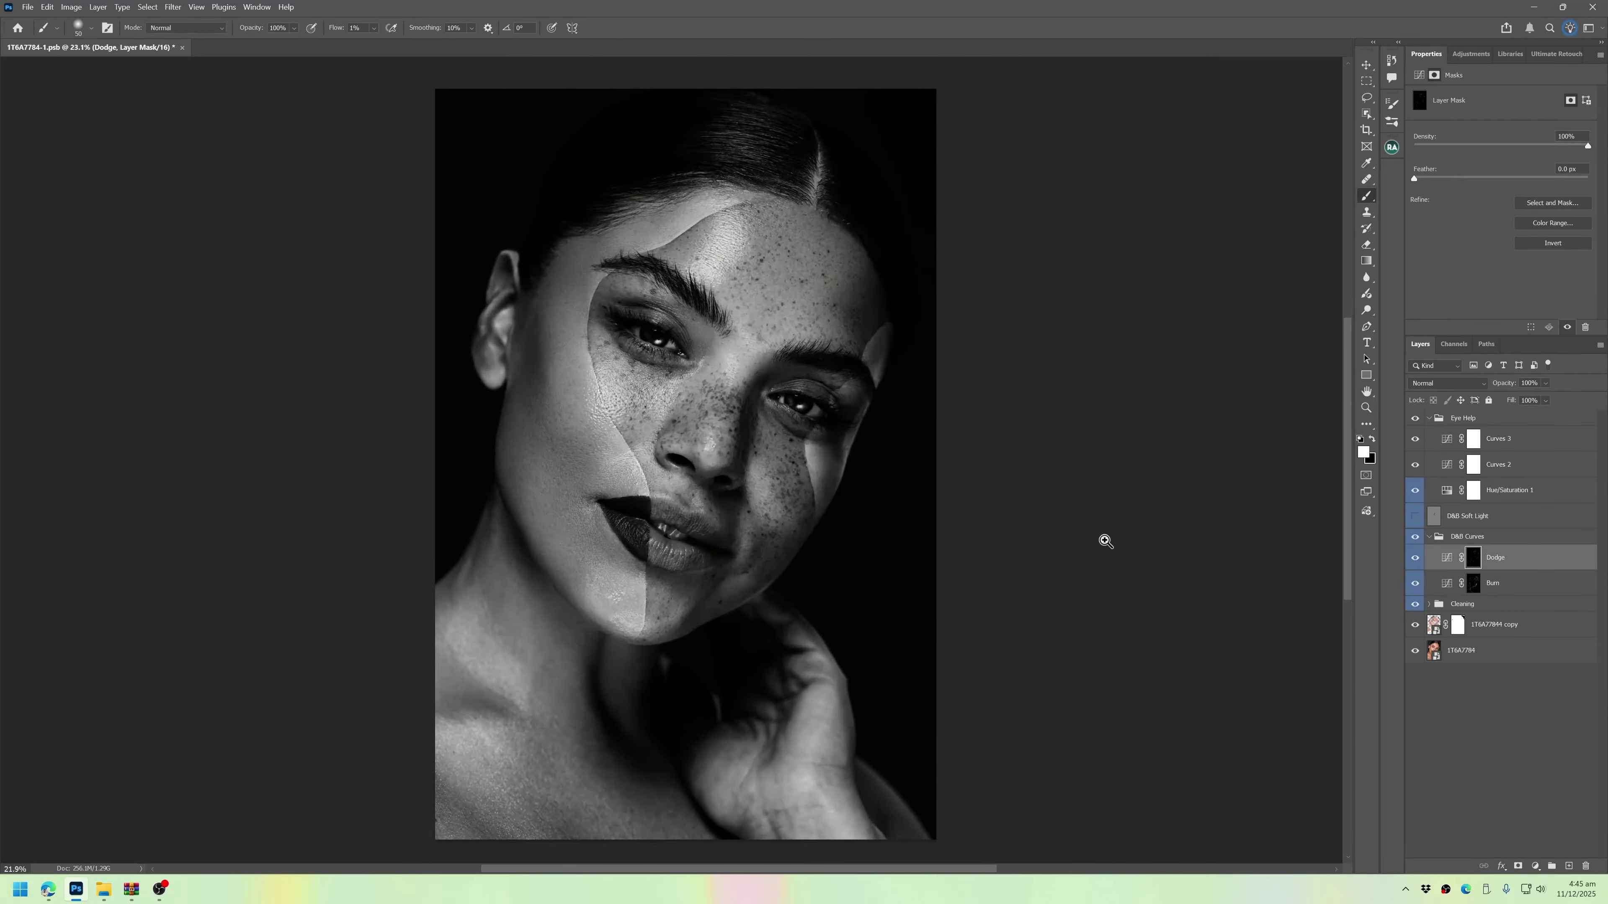
- Burn the bright skin on the chest in the black-and-white view on the Burn mask
{"action": "left_click_drag", "start_coordinate": [1102, 539], "coordinate": [1013, 547]}
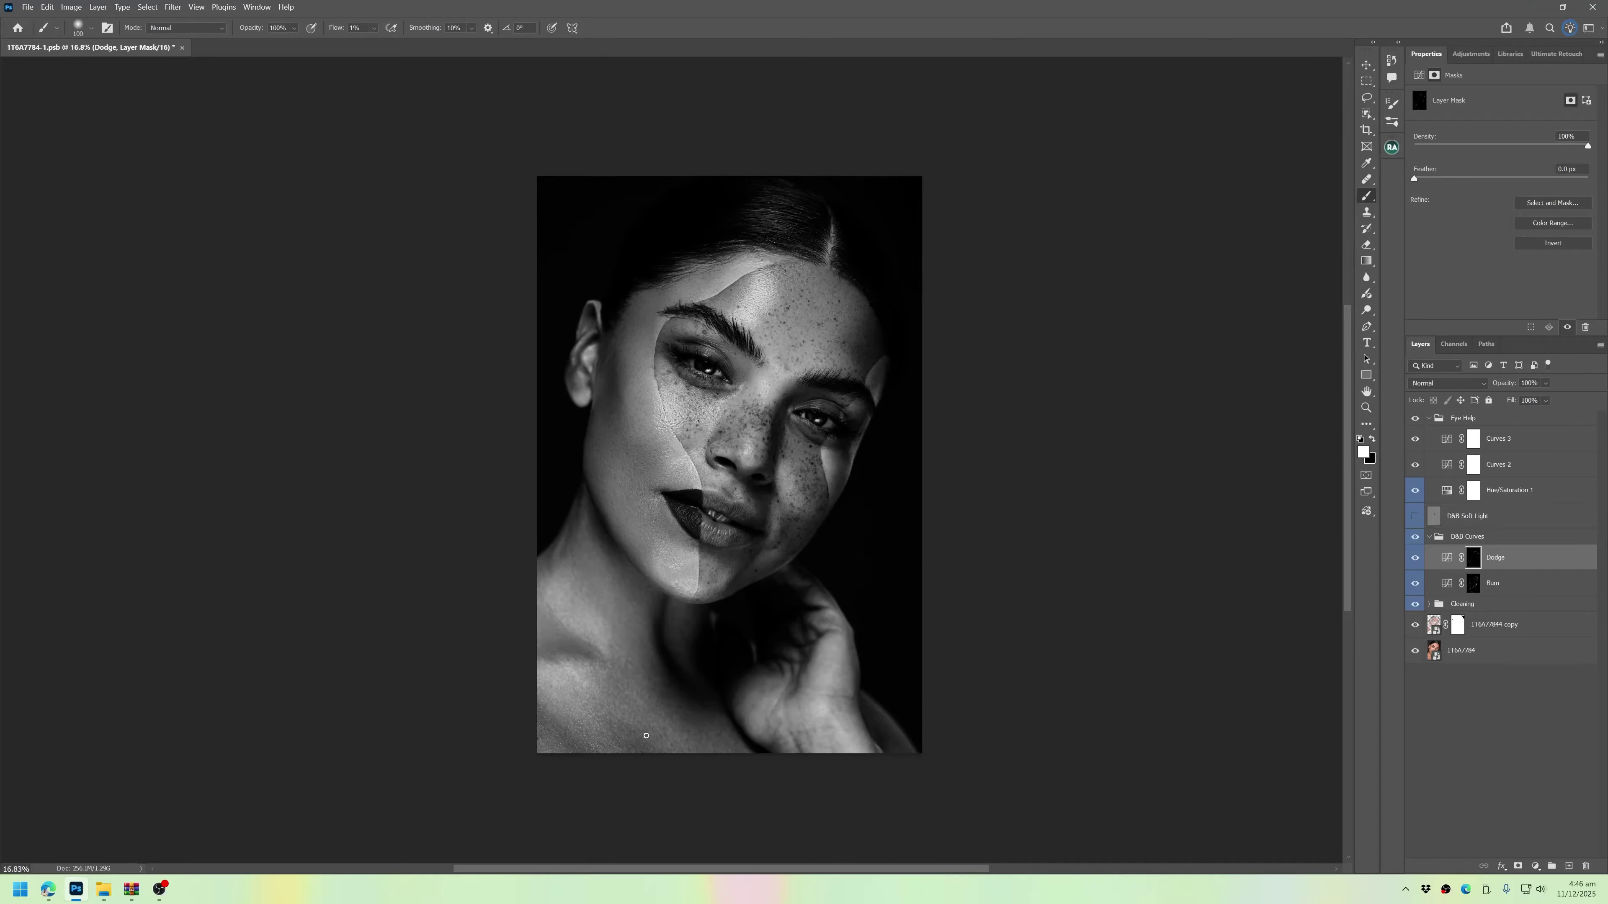
{"action": "key", "text": "alt+bracketleft"}
{"action": "key", "text": "bracketleft"}
{"action": "key", "text": "bracketleft"}
{"action": "key", "text": "bracketleft"}
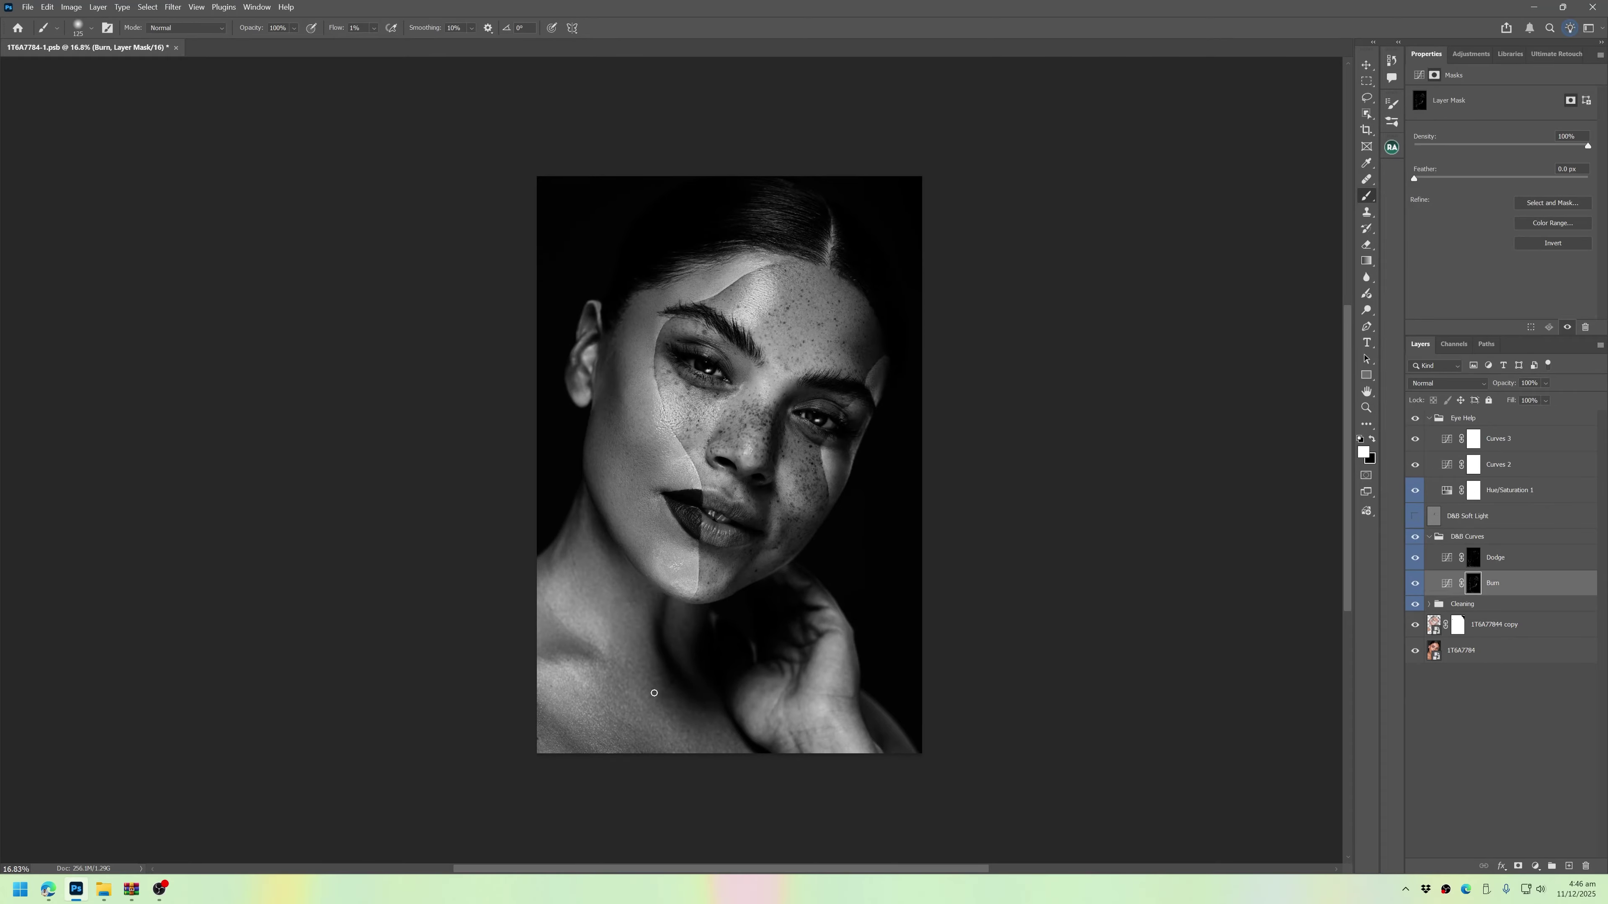
- Dodge the darker chest skin with a larger brush and compare the result in colour with the original layer
{"action": "key", "text": "alt+bracketright"}
{"action": "key", "text": "bracketright"}
{"action": "key", "text": "bracketright"}
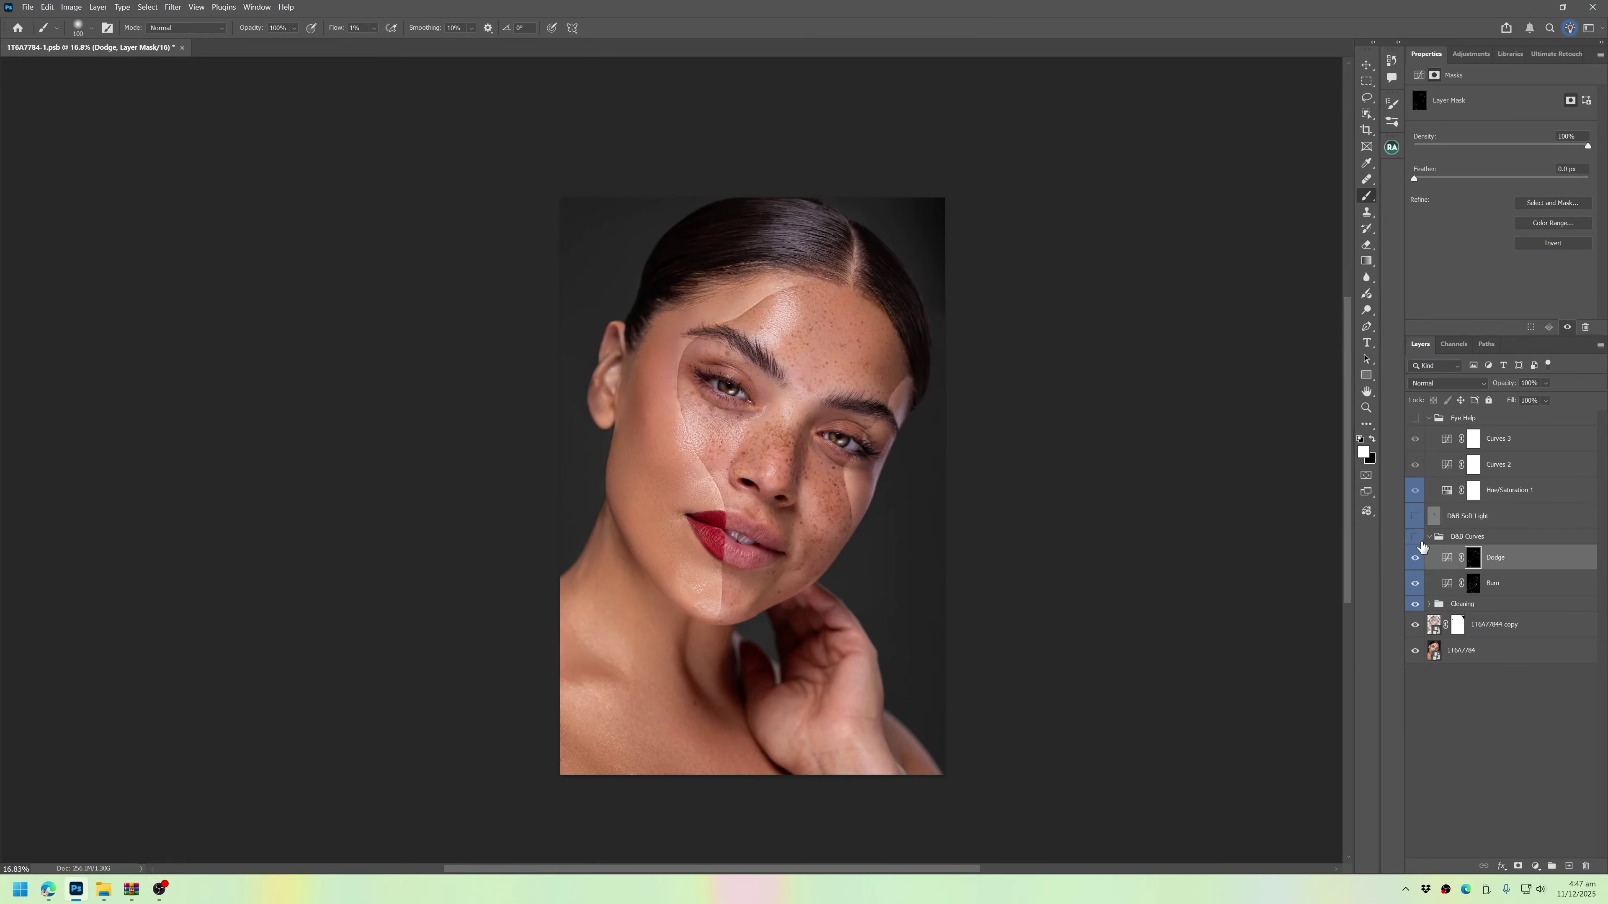
{"action": "scroll", "coordinate": [867, 430], "scroll_direction": "up", "scroll_amount": 1}
{"action": "scroll", "coordinate": [918, 494], "scroll_direction": "up", "scroll_amount": 2}
{"action": "left_click", "coordinate": [1430, 650]}
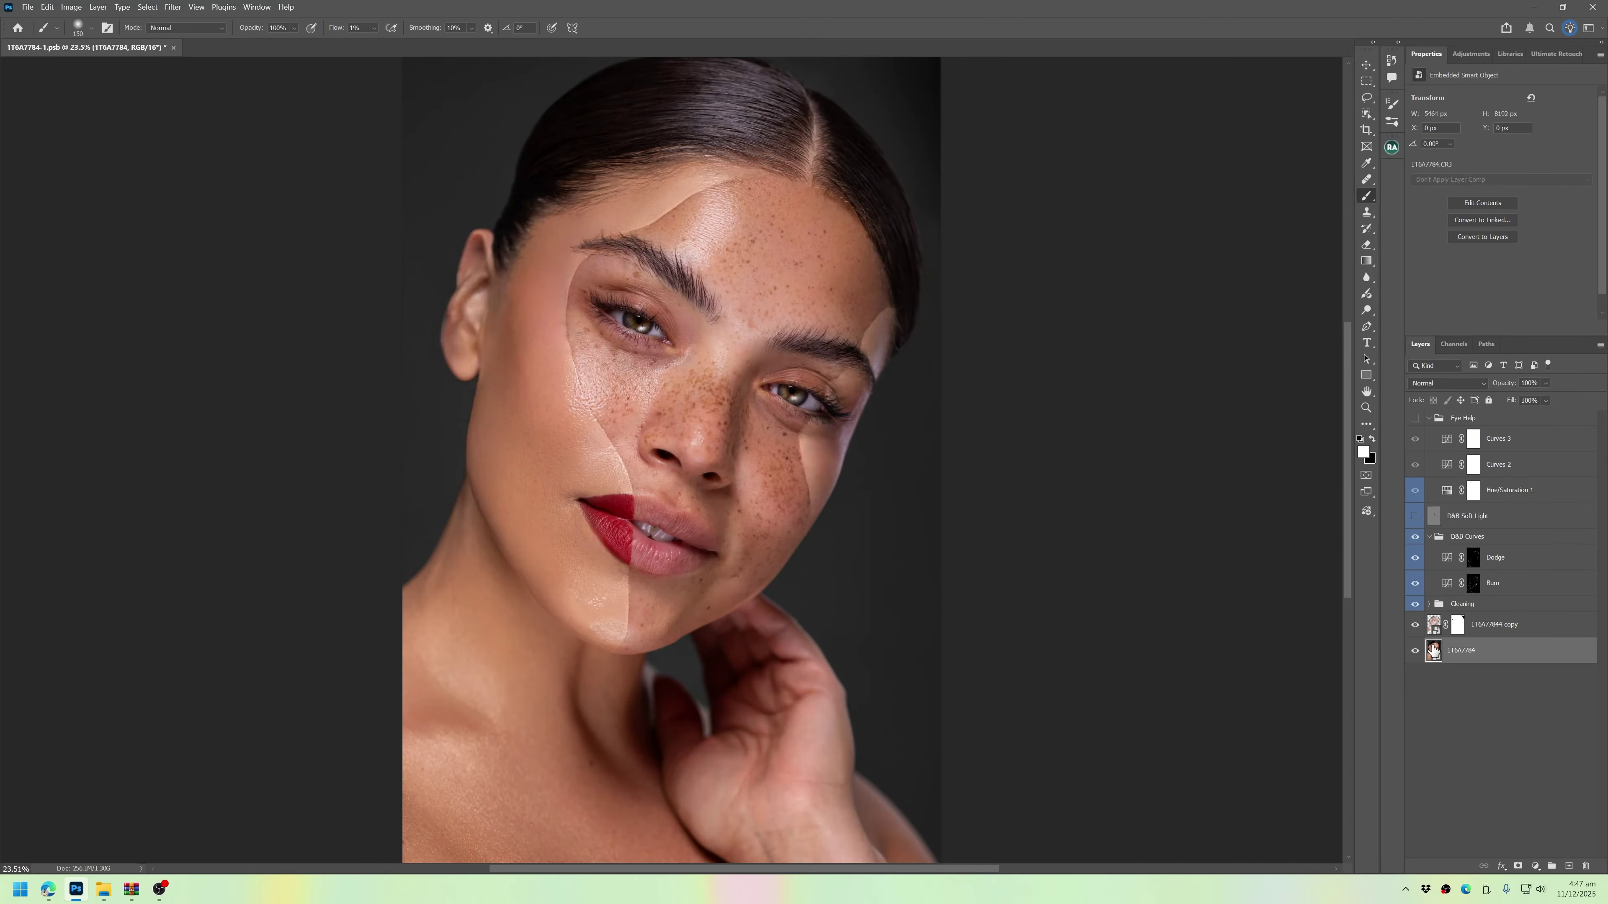
- Even the neck and chest tones in colour, alternating between the Dodge and Burn masks and reducing the brush size
{"action": "left_click", "coordinate": [1473, 557]}
{"action": "key", "text": "bracketright"}
{"action": "key", "text": "bracketright"}
{"action": "key", "text": "alt+bracketleft"}
{"action": "key", "text": "bracketleft"}
{"action": "key", "text": "bracketleft"}
{"action": "key", "text": "bracketleft"}
{"action": "key", "text": "bracketleft"}
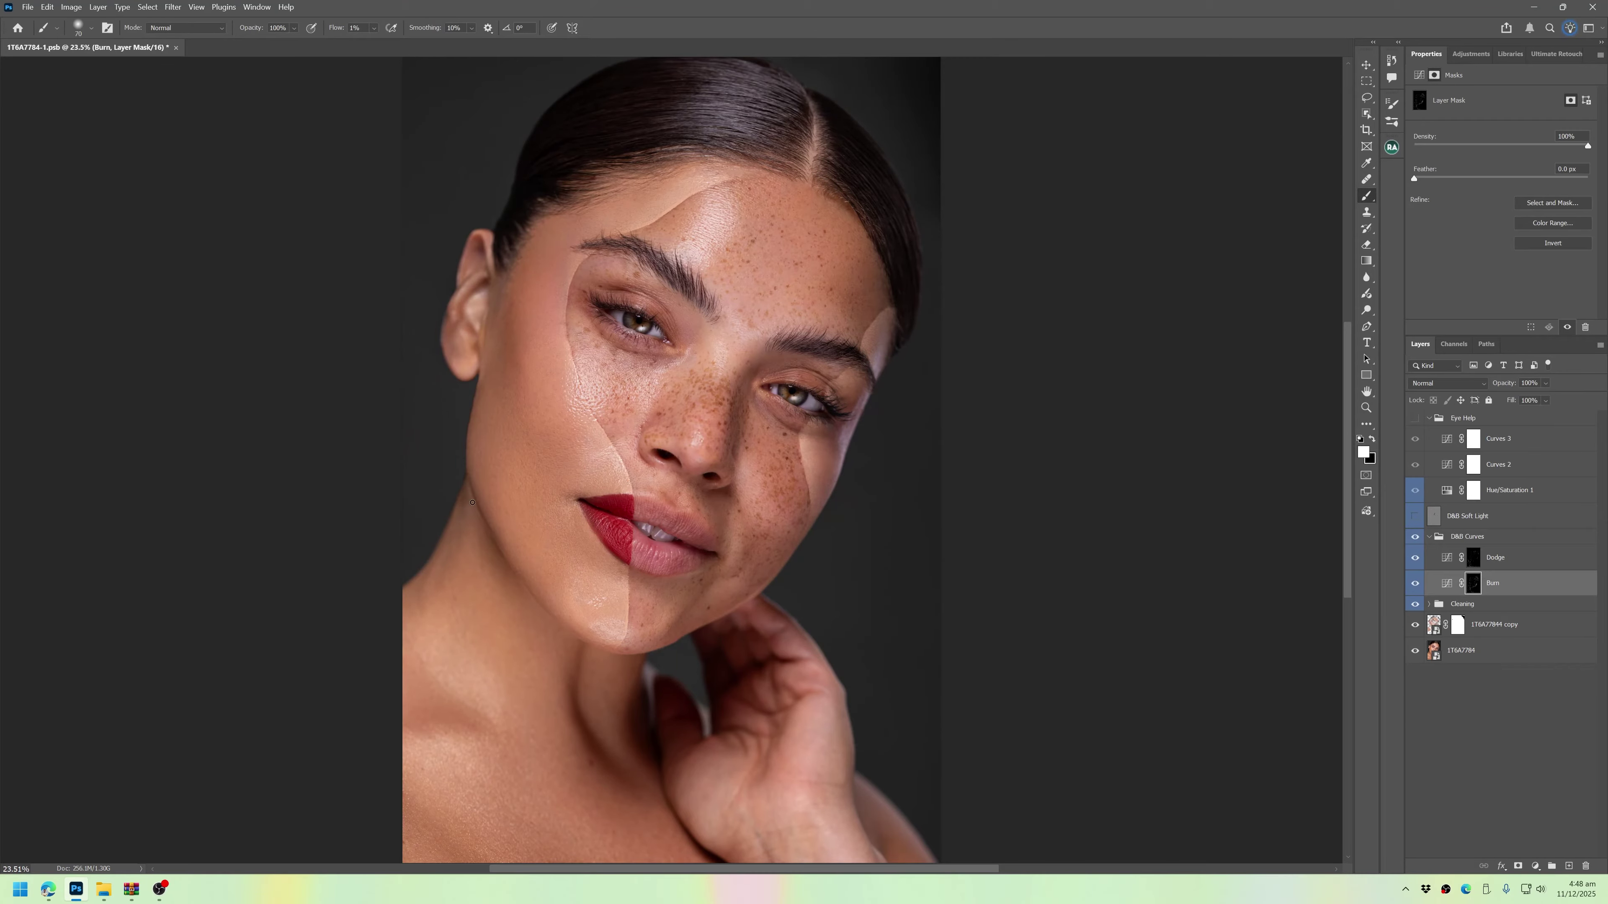
{"action": "key", "text": "alt+bracketright"}
{"action": "key", "text": "bracketleft"}
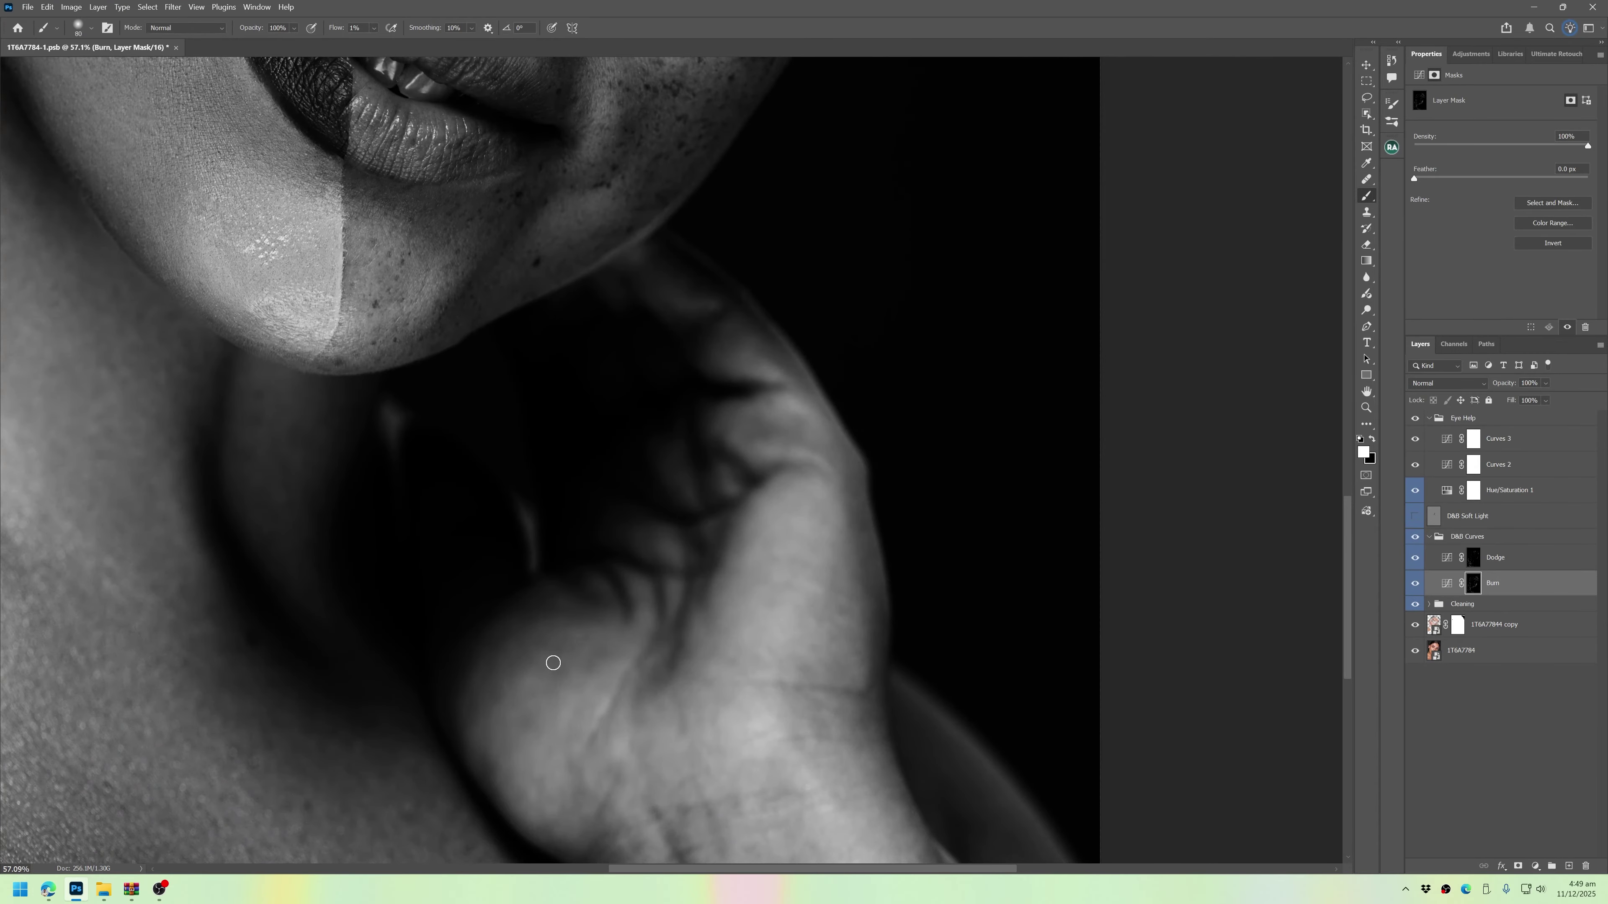
- Dodge the shadows on the palm and wrist on the Dodge mask and burn the bright base of the thumb
{"action": "scroll", "coordinate": [818, 639], "scroll_direction": "down", "scroll_amount": 2}
{"action": "scroll", "coordinate": [822, 671], "scroll_direction": "down", "scroll_amount": 3}
{"action": "key", "text": "alt+bracketright"}
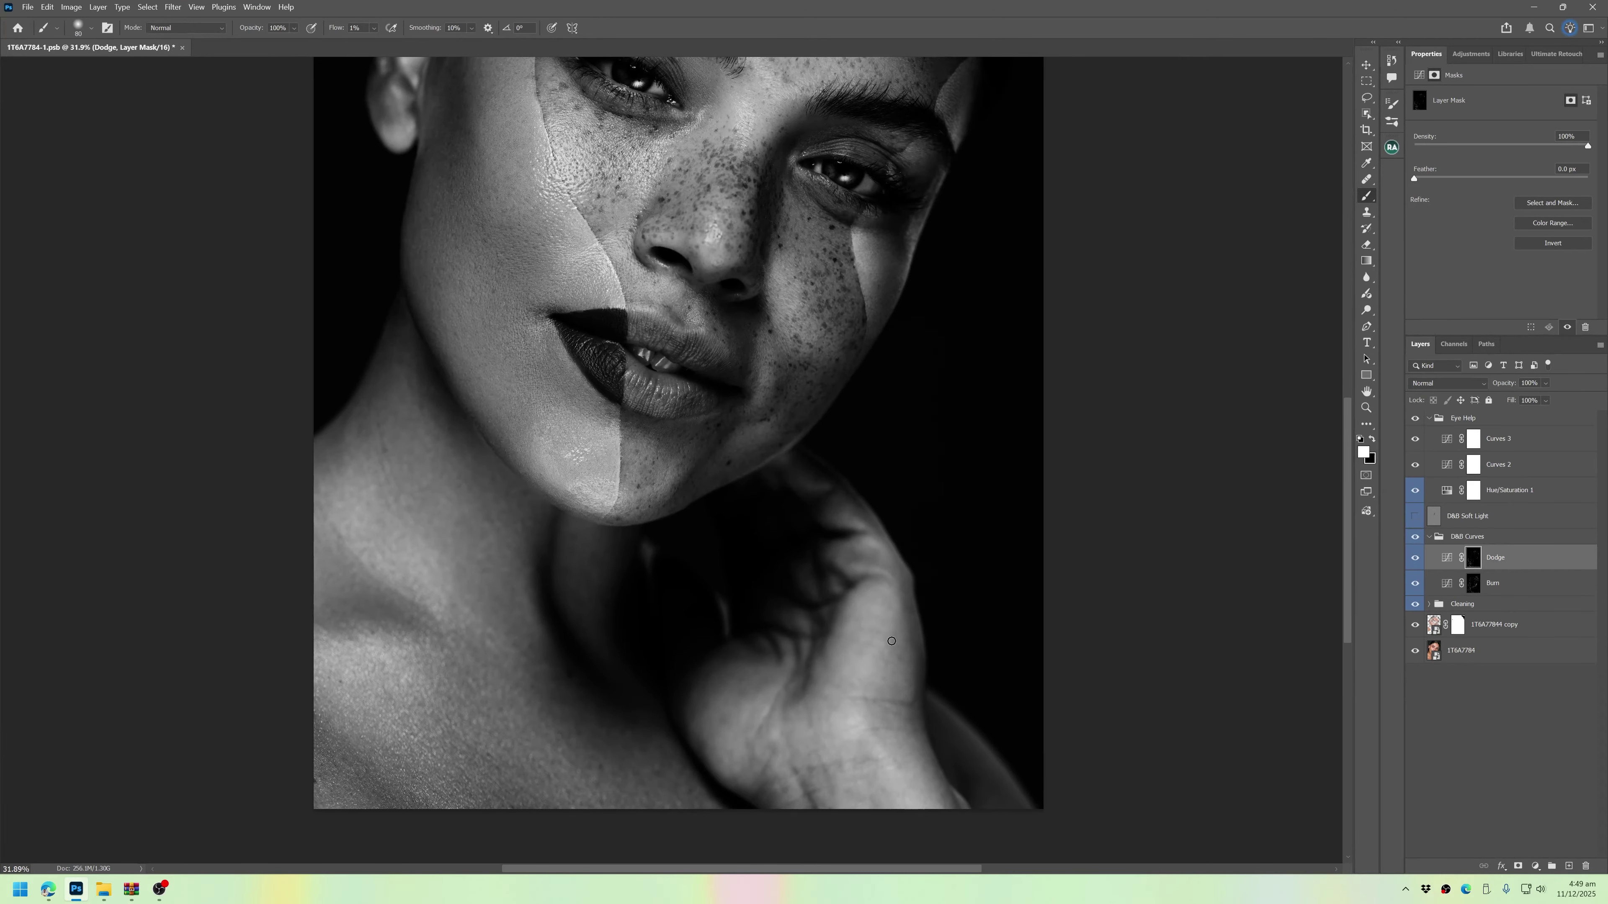
{"action": "mouse_move", "coordinate": [864, 569]}
{"action": "left_mouse_down"}
{"action": "mouse_move", "coordinate": [830, 674]}
{"action": "mouse_move", "coordinate": [750, 685]}
{"action": "left_mouse_up"}
{"action": "left_click_drag", "start_coordinate": [883, 675], "coordinate": [877, 674]}
{"action": "key", "text": "alt+bracketleft"}
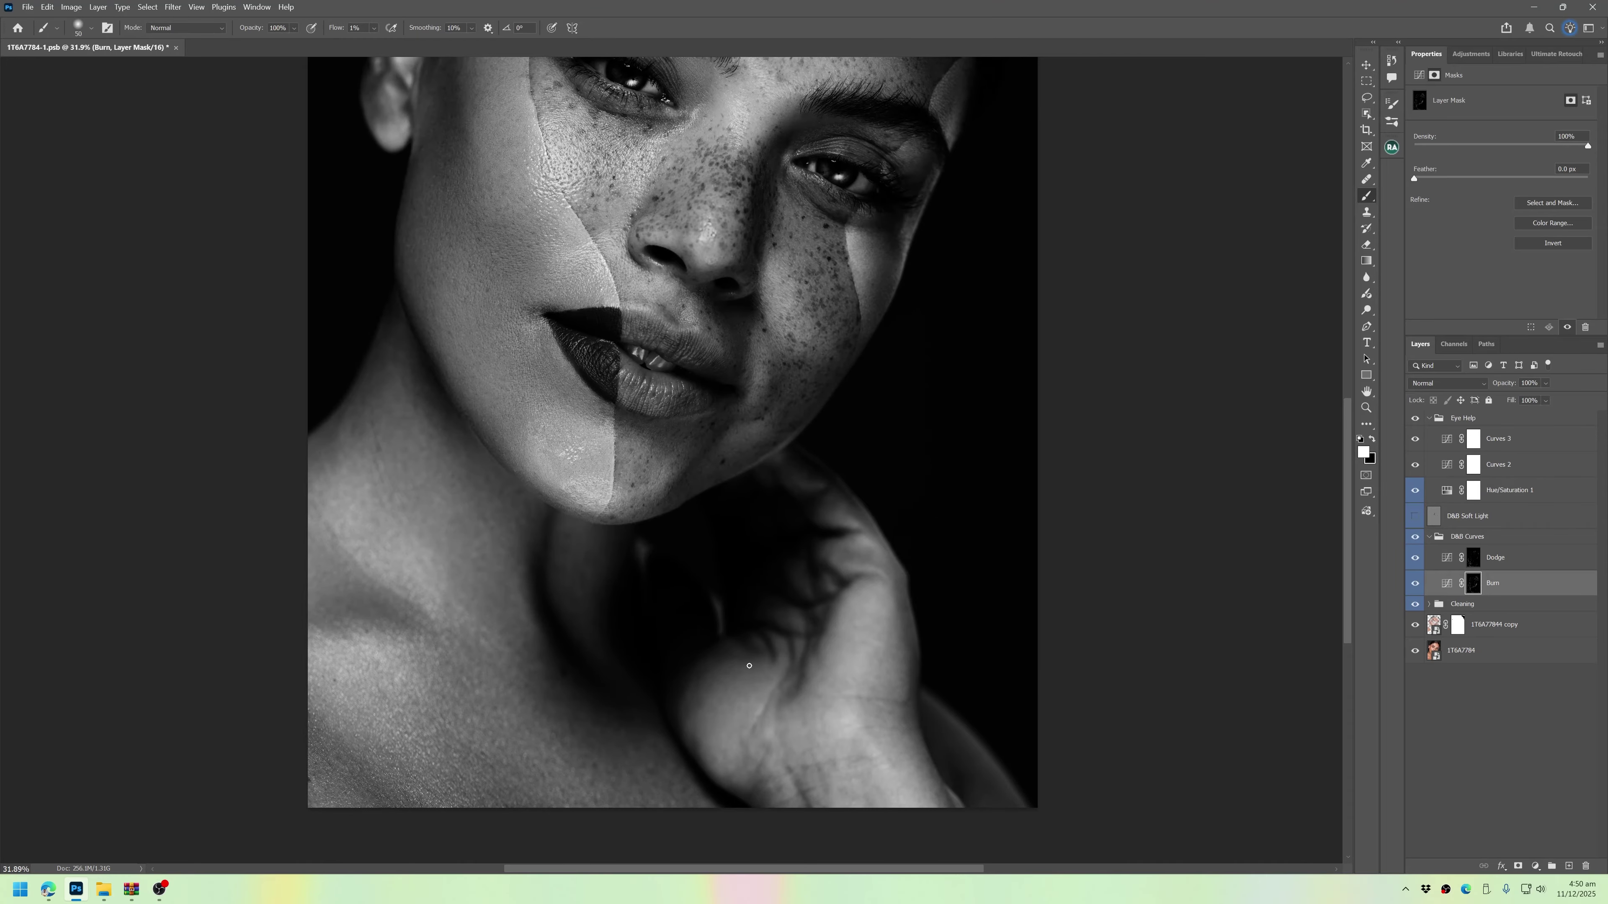
{"action": "key", "text": "alt+bracketright"}
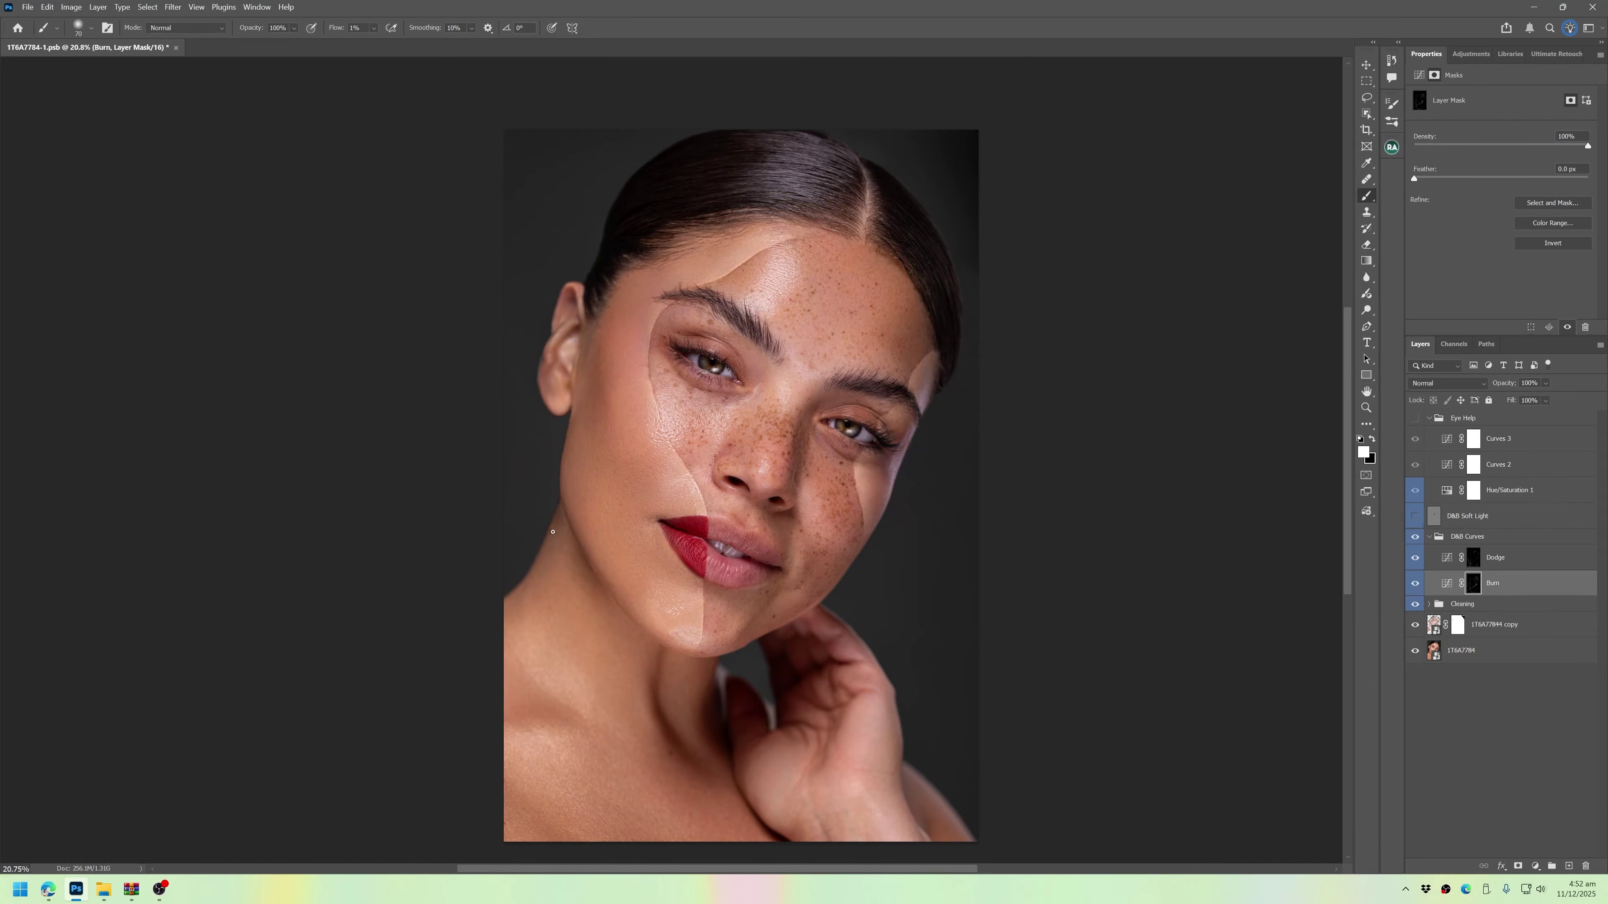
- Even the bright and dark skin on the nose and cheek in the darkened Eye Help view with a larger brush
{"action": "key", "text": "alt+bracketright"}
{"action": "key", "text": "bracketright"}
{"action": "key", "text": "bracketright"}
{"action": "key", "text": "bracketright"}
{"action": "key", "text": "bracketright"}
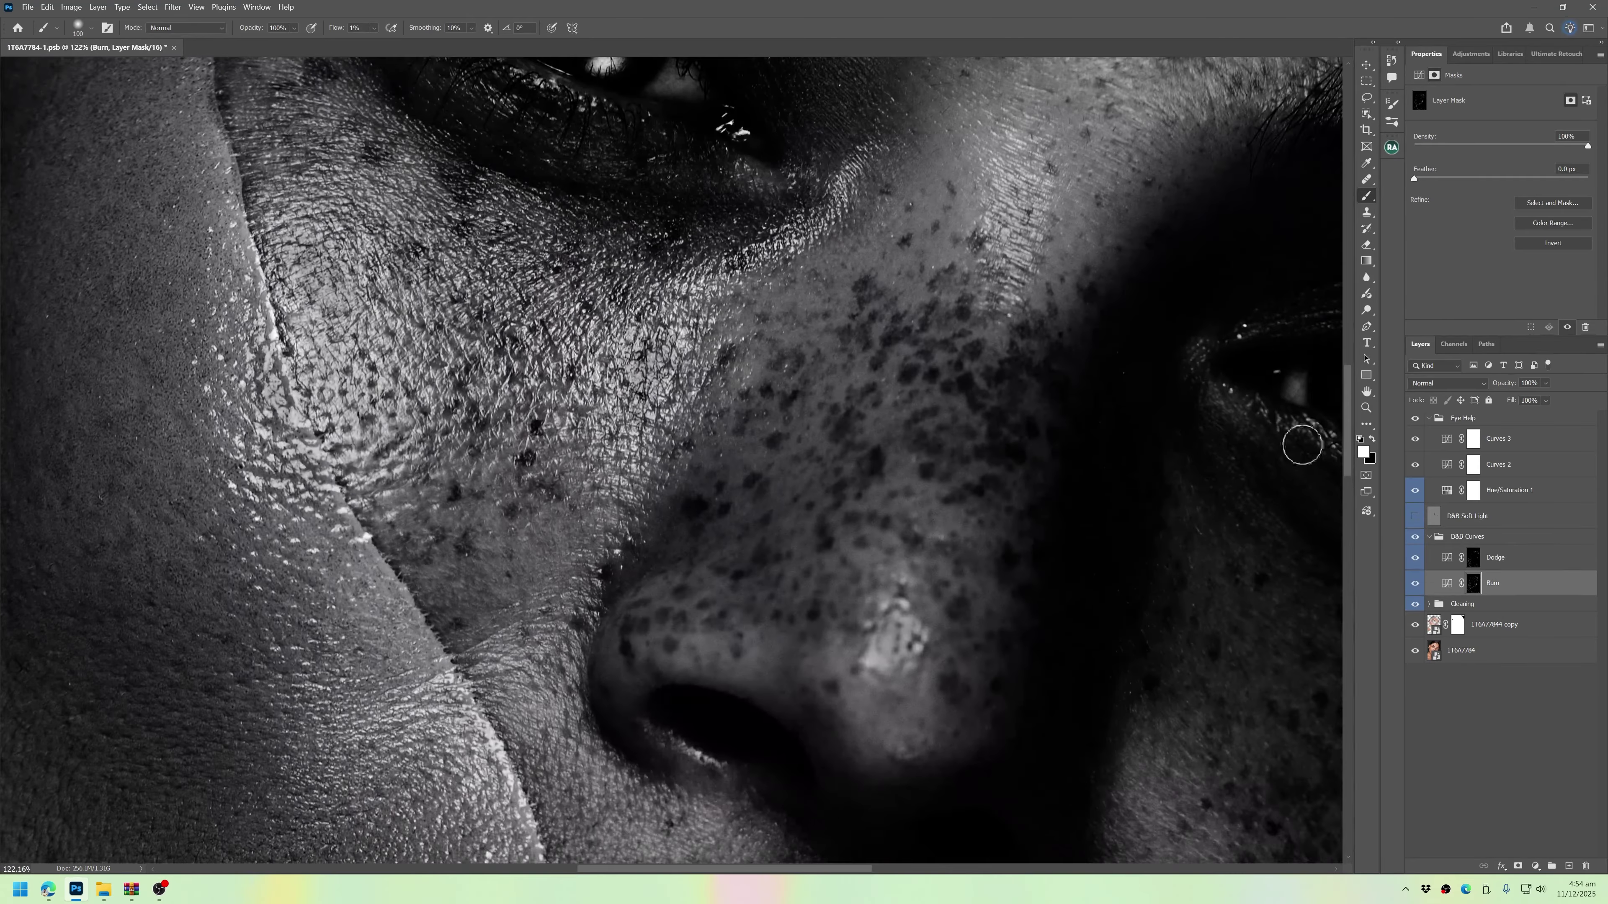
{"action": "key", "text": "bracketright"}
{"action": "left_click_drag", "start_coordinate": [809, 524], "coordinate": [762, 582]}
{"action": "scroll", "coordinate": [761, 582], "scroll_direction": "down", "scroll_amount": 3}
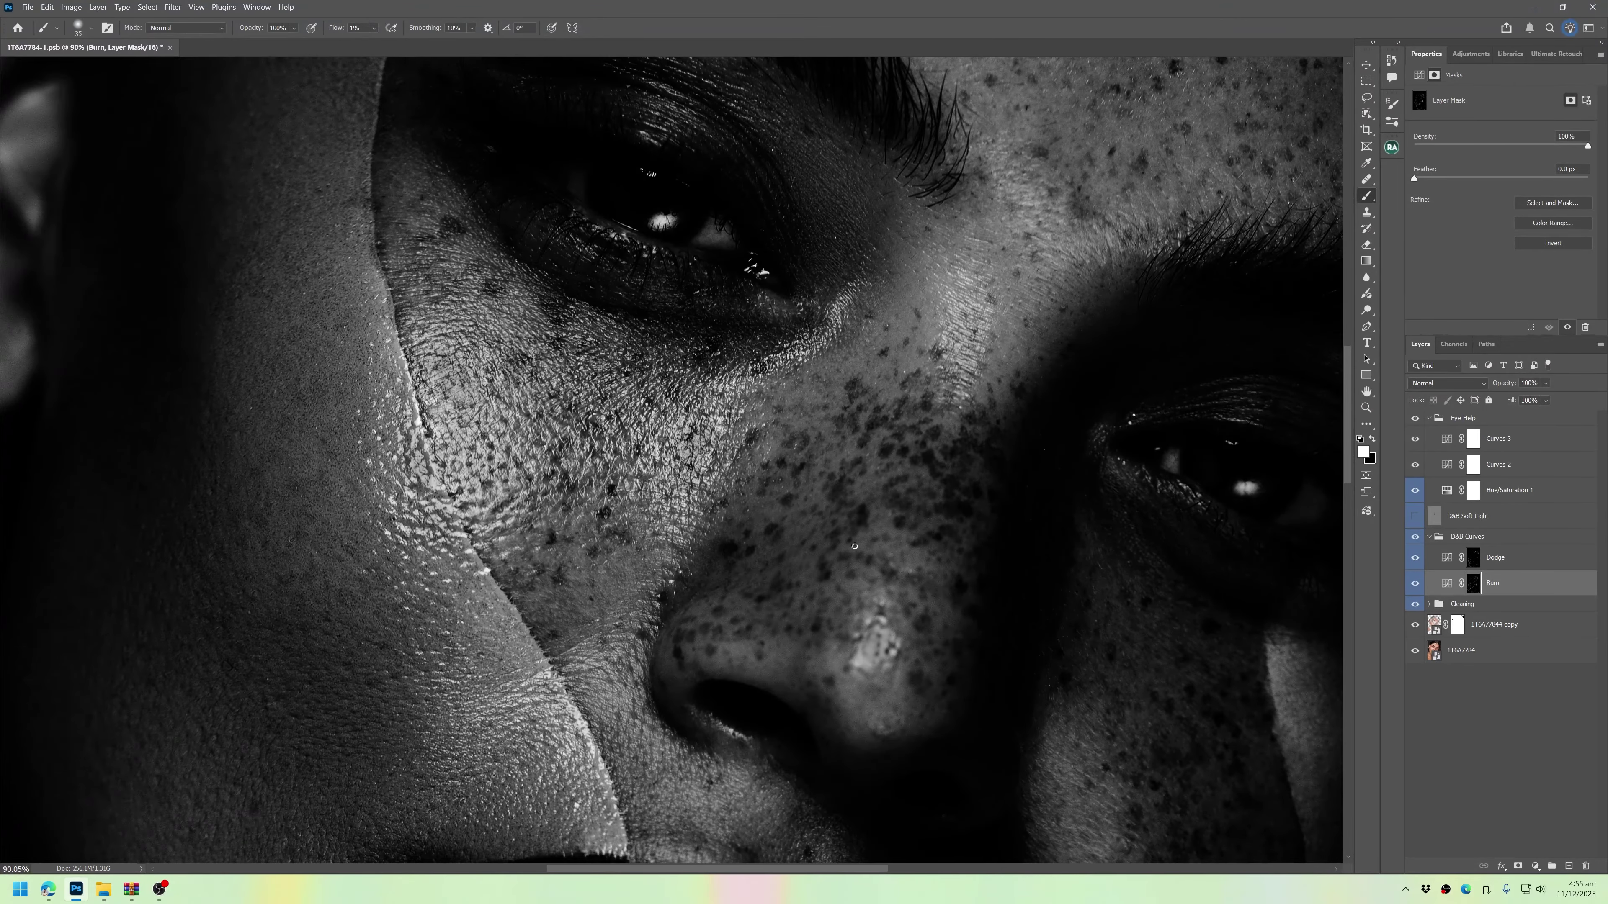
- Set the brush flow to 2% and burn the small bright spots on the nose with a smaller brush
{"action": "key", "text": "bracketleft"}
{"action": "key", "text": "bracketleft"}
{"action": "key", "text": "shift+0"}
{"action": "key", "text": "shift+2"}
{"action": "key", "text": "bracketleft"}
{"action": "key", "text": "bracketleft"}
{"action": "key", "text": "bracketleft"}
{"action": "key", "text": "bracketleft"}
{"action": "key", "text": "bracketleft"}
- Dodge the fine dark spots on the nose and cheek on the Dodge mask with a tiny brush
{"action": "key", "text": "alt+bracketright"}
{"action": "key", "text": "bracketleft"}
{"action": "key", "text": "bracketleft"}
{"action": "key", "text": "bracketleft"}
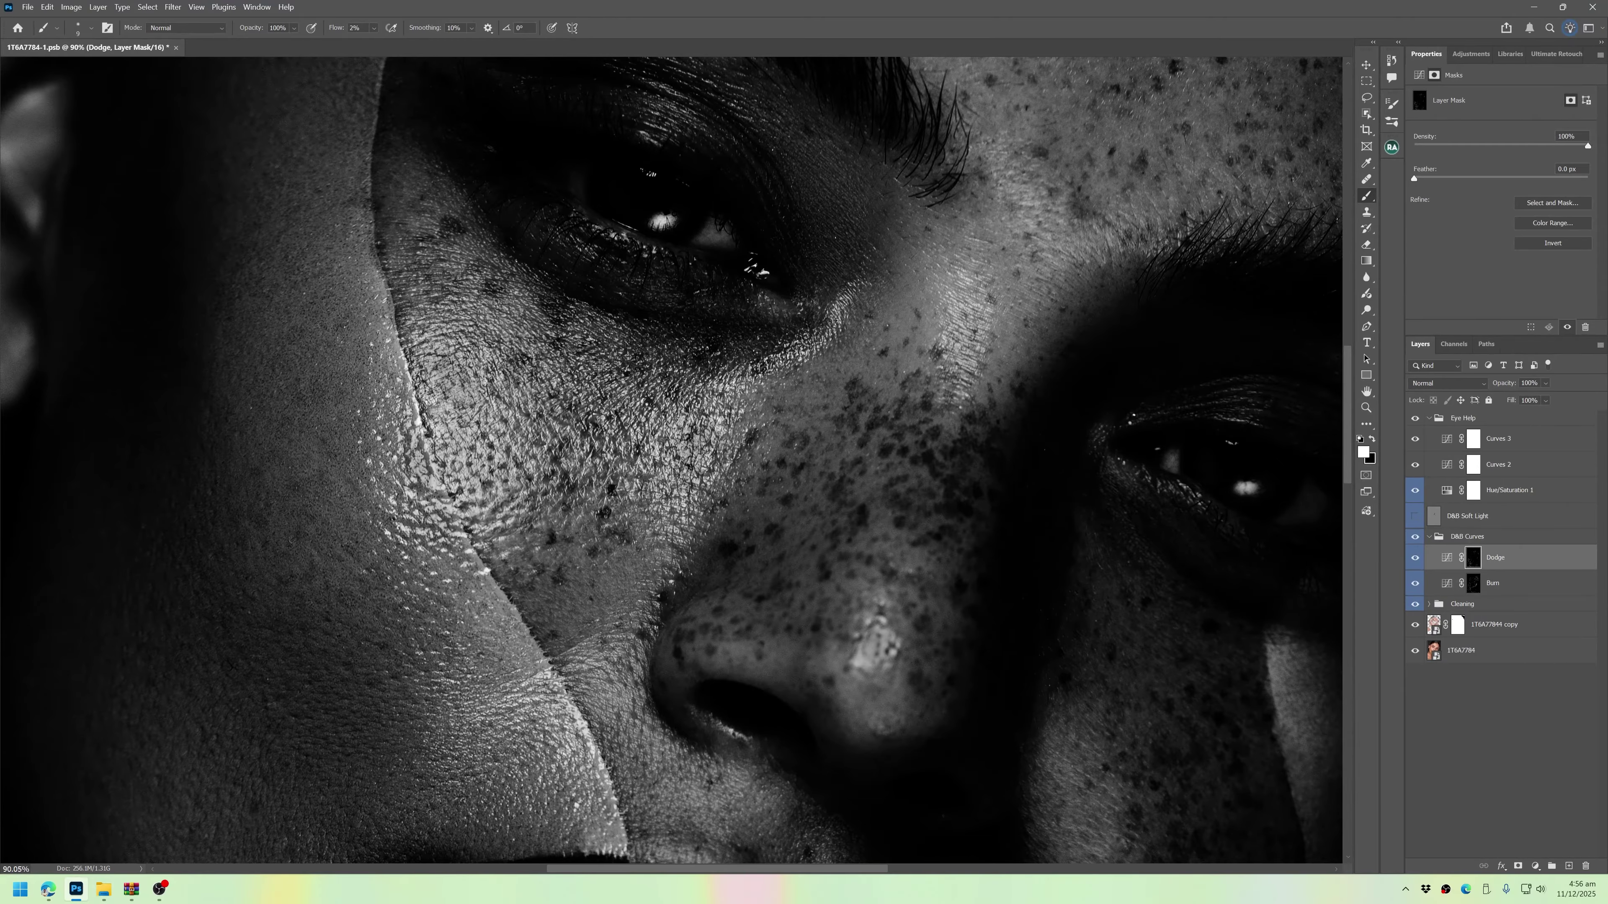
- Enlarge the brush, hide the Eye Help group, and compare the portrait in colour with the D&B Curves group off and on
{"action": "key", "text": "bracketright"}
{"action": "key", "text": "bracketright"}
{"action": "key", "text": "bracketright"}
{"action": "key", "text": "bracketright"}
{"action": "key", "text": "bracketright"}
{"action": "left_click", "coordinate": [1415, 418]}
{"action": "scroll", "coordinate": [960, 462], "scroll_direction": "down", "scroll_amount": 5}
{"action": "scroll", "coordinate": [841, 624], "scroll_direction": "up", "scroll_amount": 8}
{"action": "scroll", "coordinate": [663, 534], "scroll_direction": "down", "scroll_amount": 12}
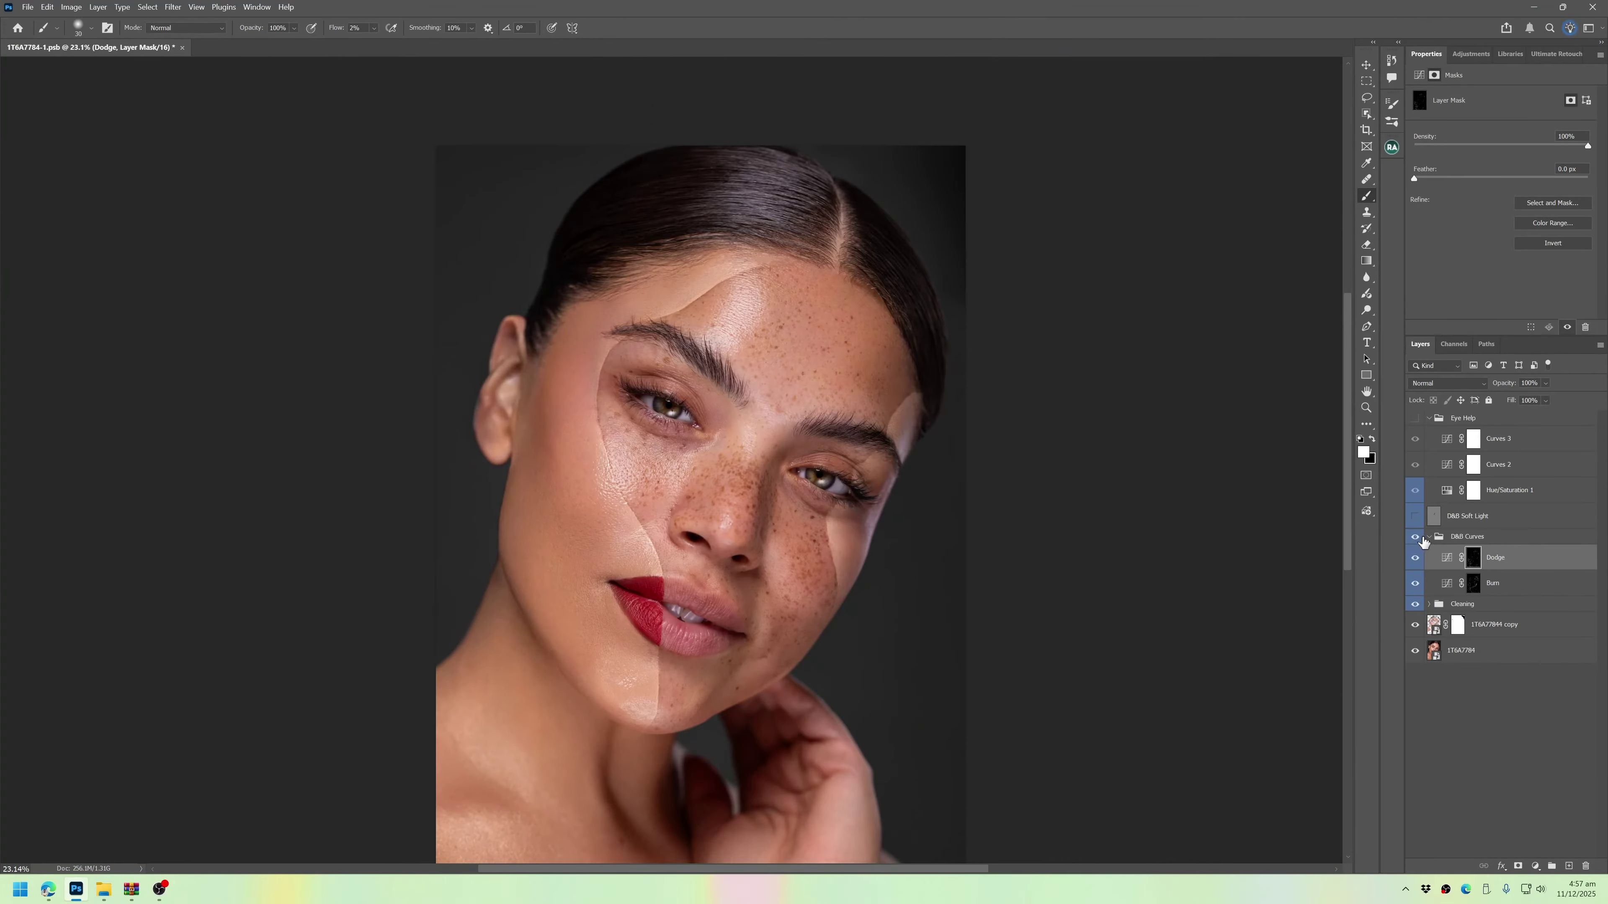
{"action": "left_click", "coordinate": [1416, 538]}
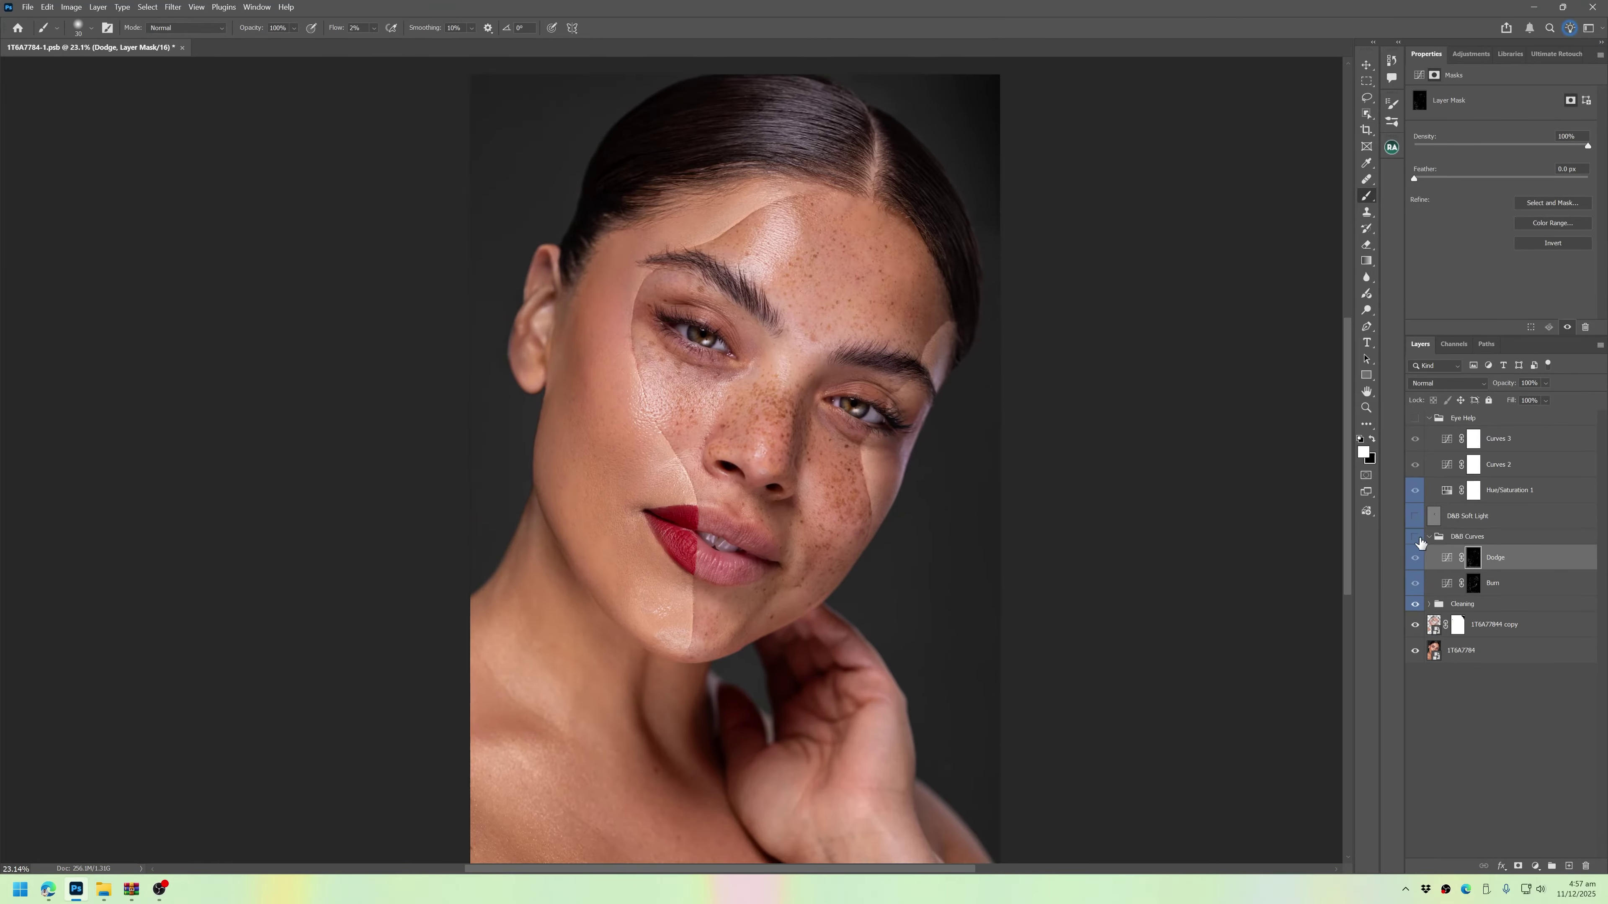
{"action": "left_click", "coordinate": [1416, 538]}
- Even the skin on the nose bridge in colour, alternating between the Burn and Dodge masks
{"action": "key", "text": "alt+bracketleft"}
{"action": "key", "text": "alt+bracketright"}
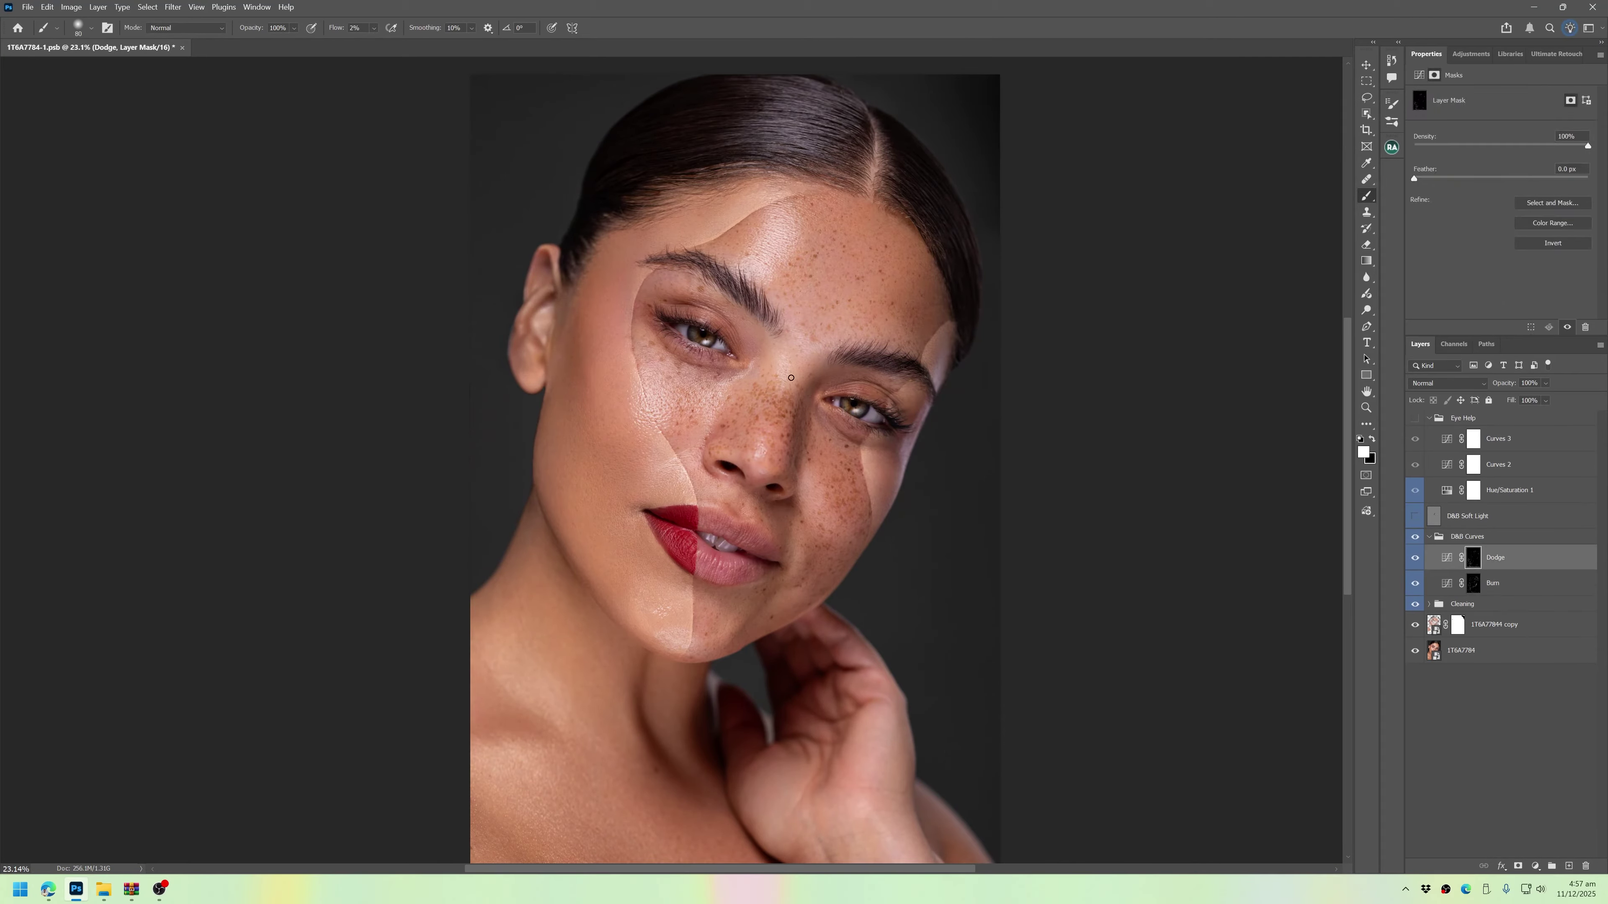
{"action": "key", "text": "alt+bracketright"}
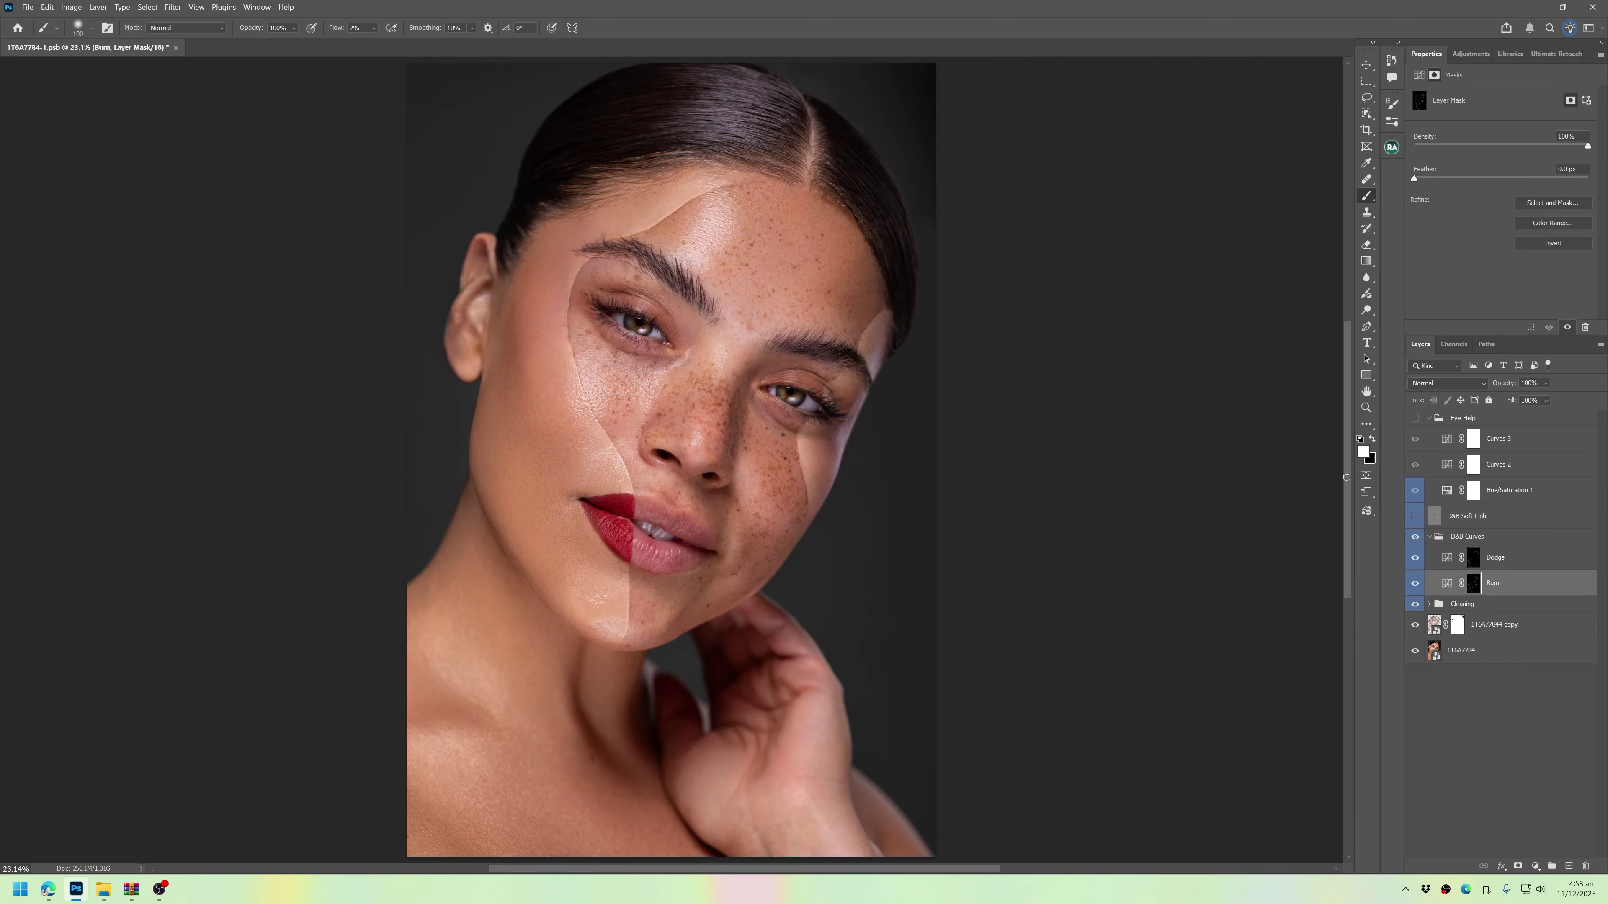
- Save the document, dodge the shadowed jaw and neck in colour on the Dodge mask, and check the Dodge layer's effect
{"action": "key", "text": "ctrl+s"}
{"action": "key", "text": "alt+bracketright"}
{"action": "key", "text": "bracketright"}
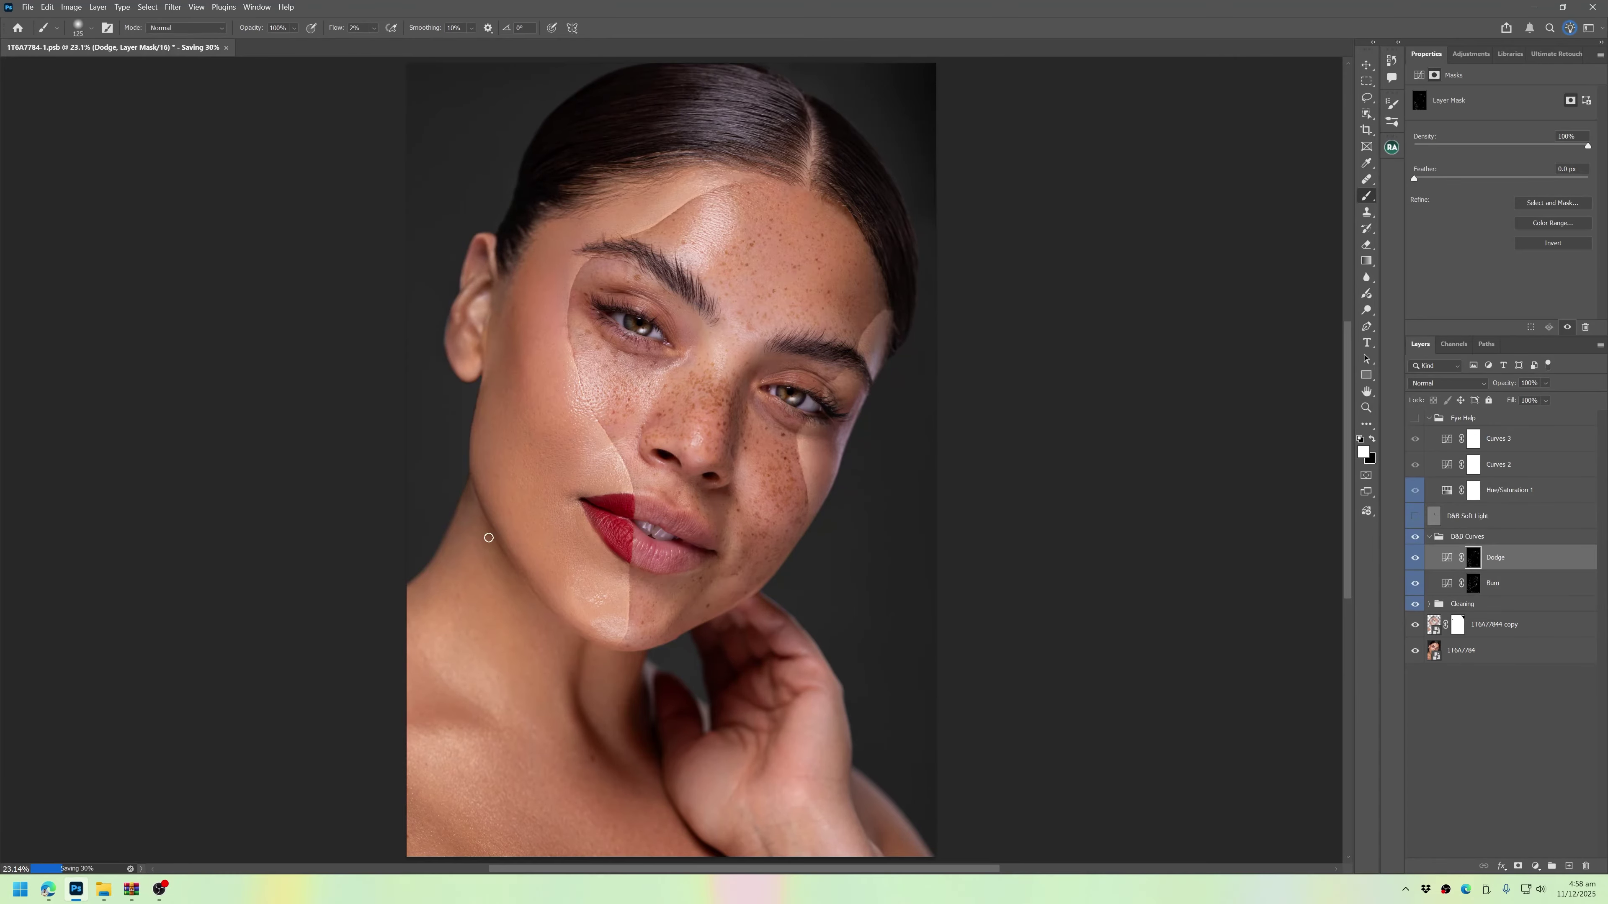
{"action": "key", "text": "bracketleft"}
{"action": "key", "text": "bracketleft"}
{"action": "key", "text": "bracketleft"}
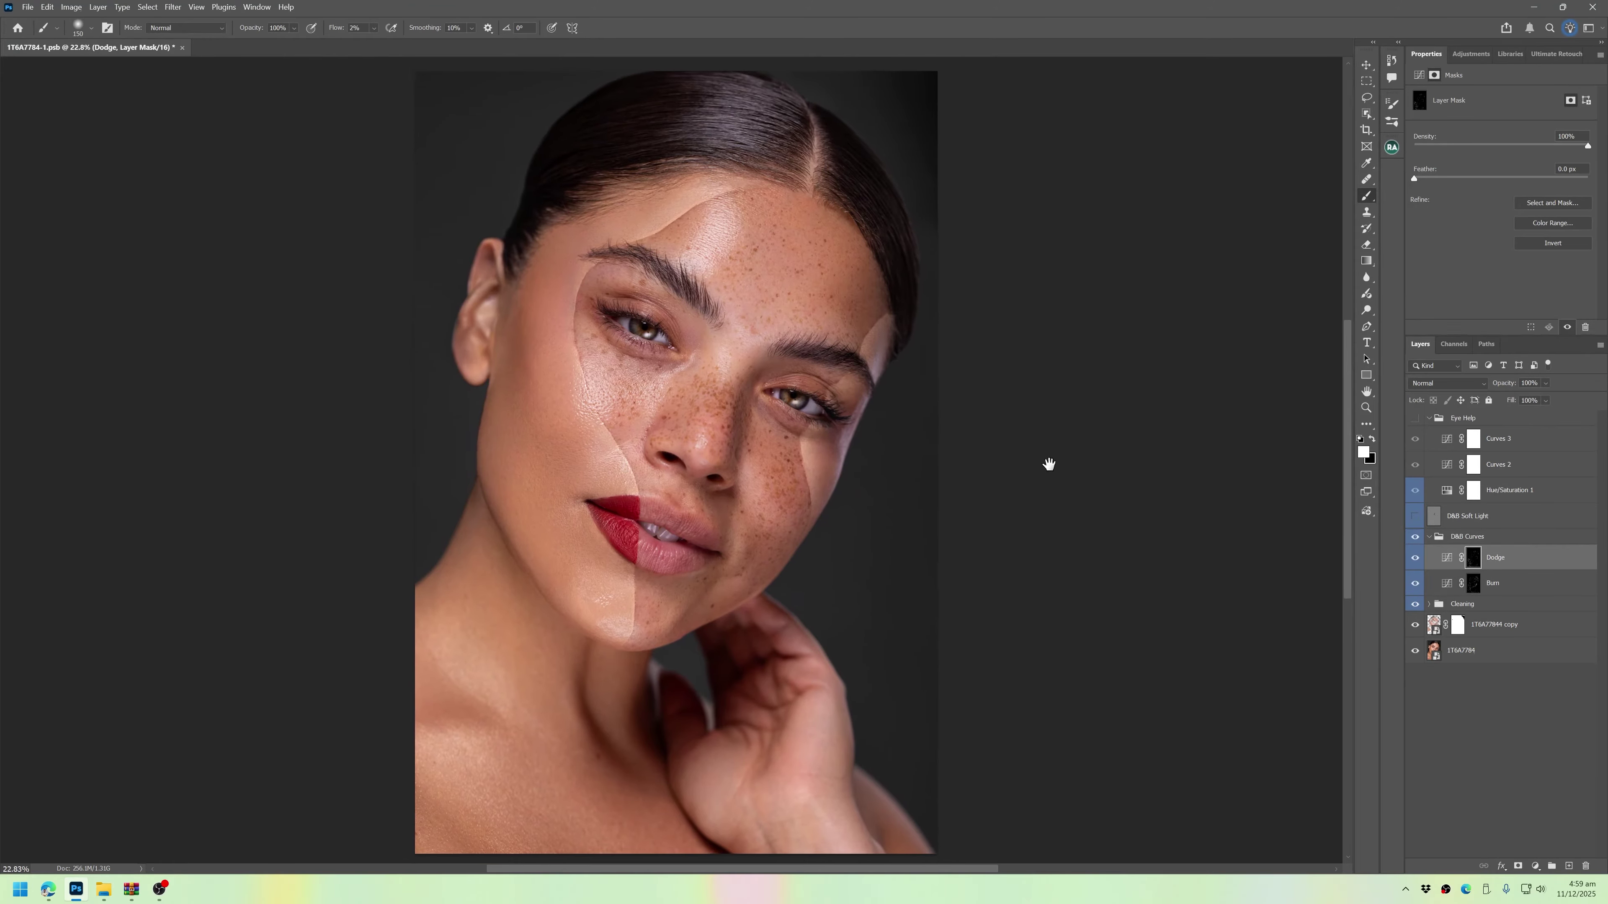
{"action": "left_click", "coordinate": [1415, 558]}
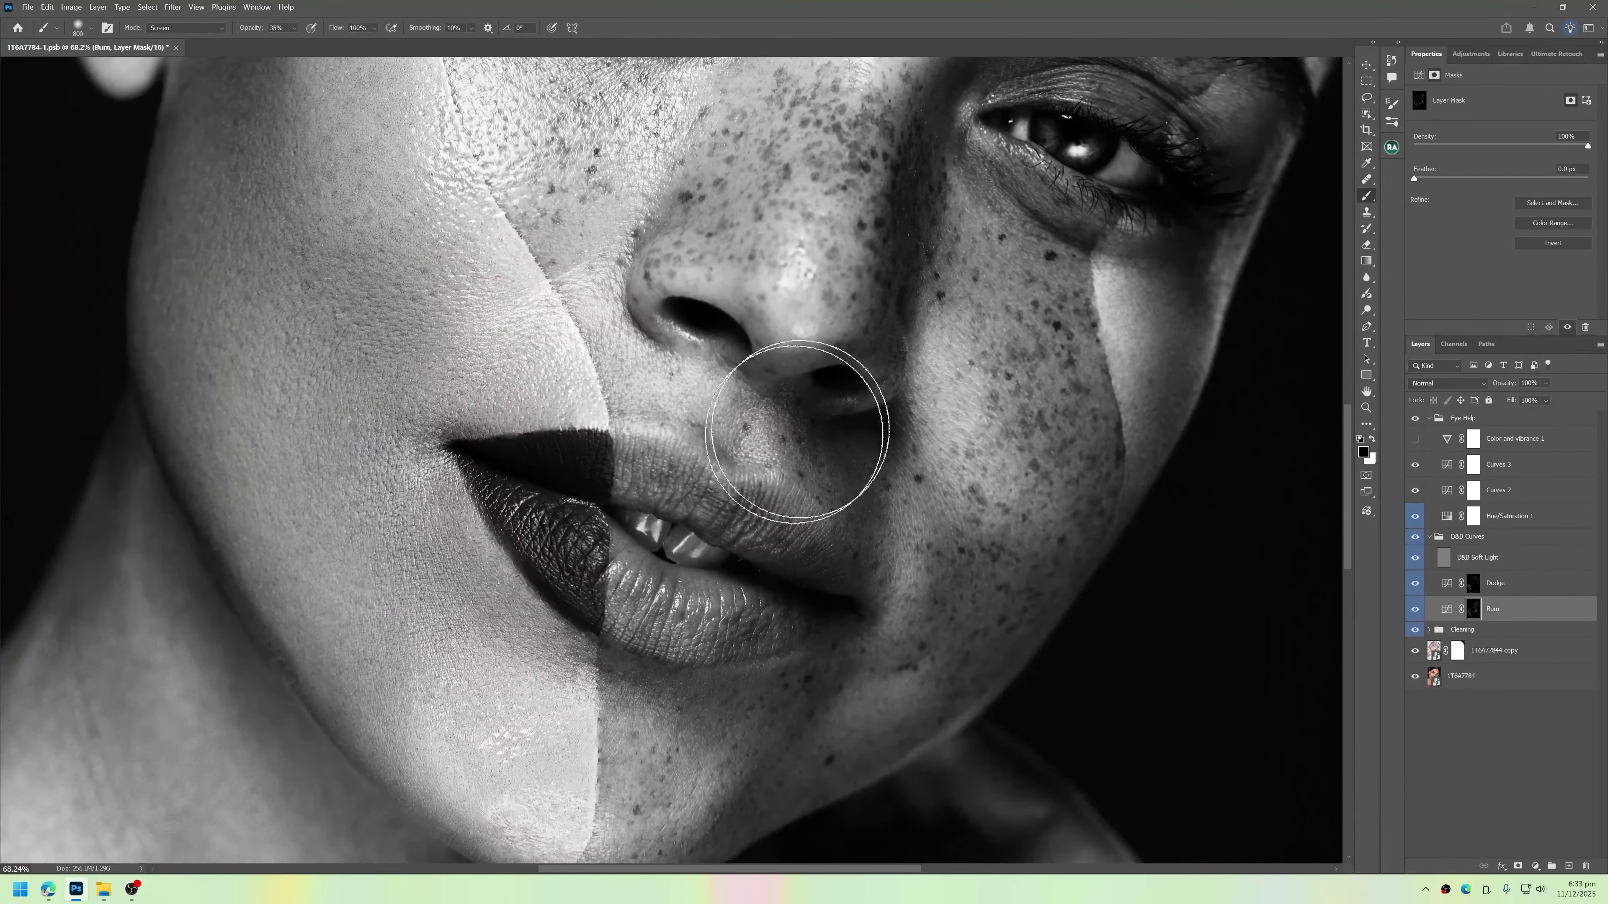
- Set the brush opacity to 9% and dodge the fine dark creases on the lower lip on the Dodge mask
{"action": "left_click", "coordinate": [254, 29]}
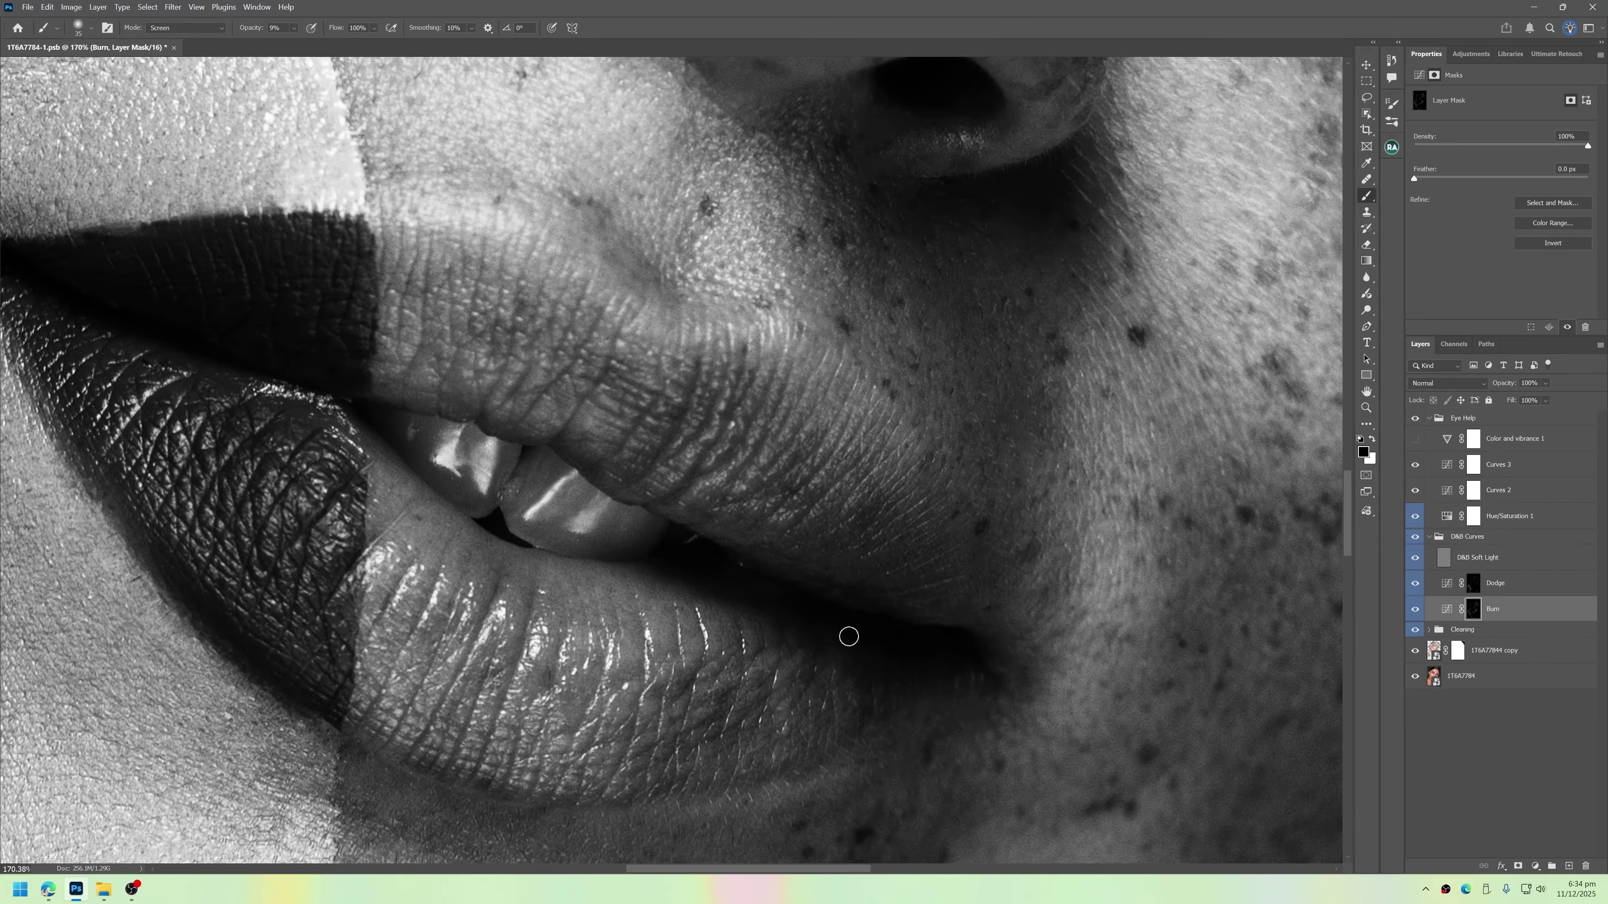
{"action": "key", "text": "bracketleft"}
{"action": "key", "text": "bracketleft"}
{"action": "key", "text": "x"}
{"action": "key", "text": "alt+bracketright"}
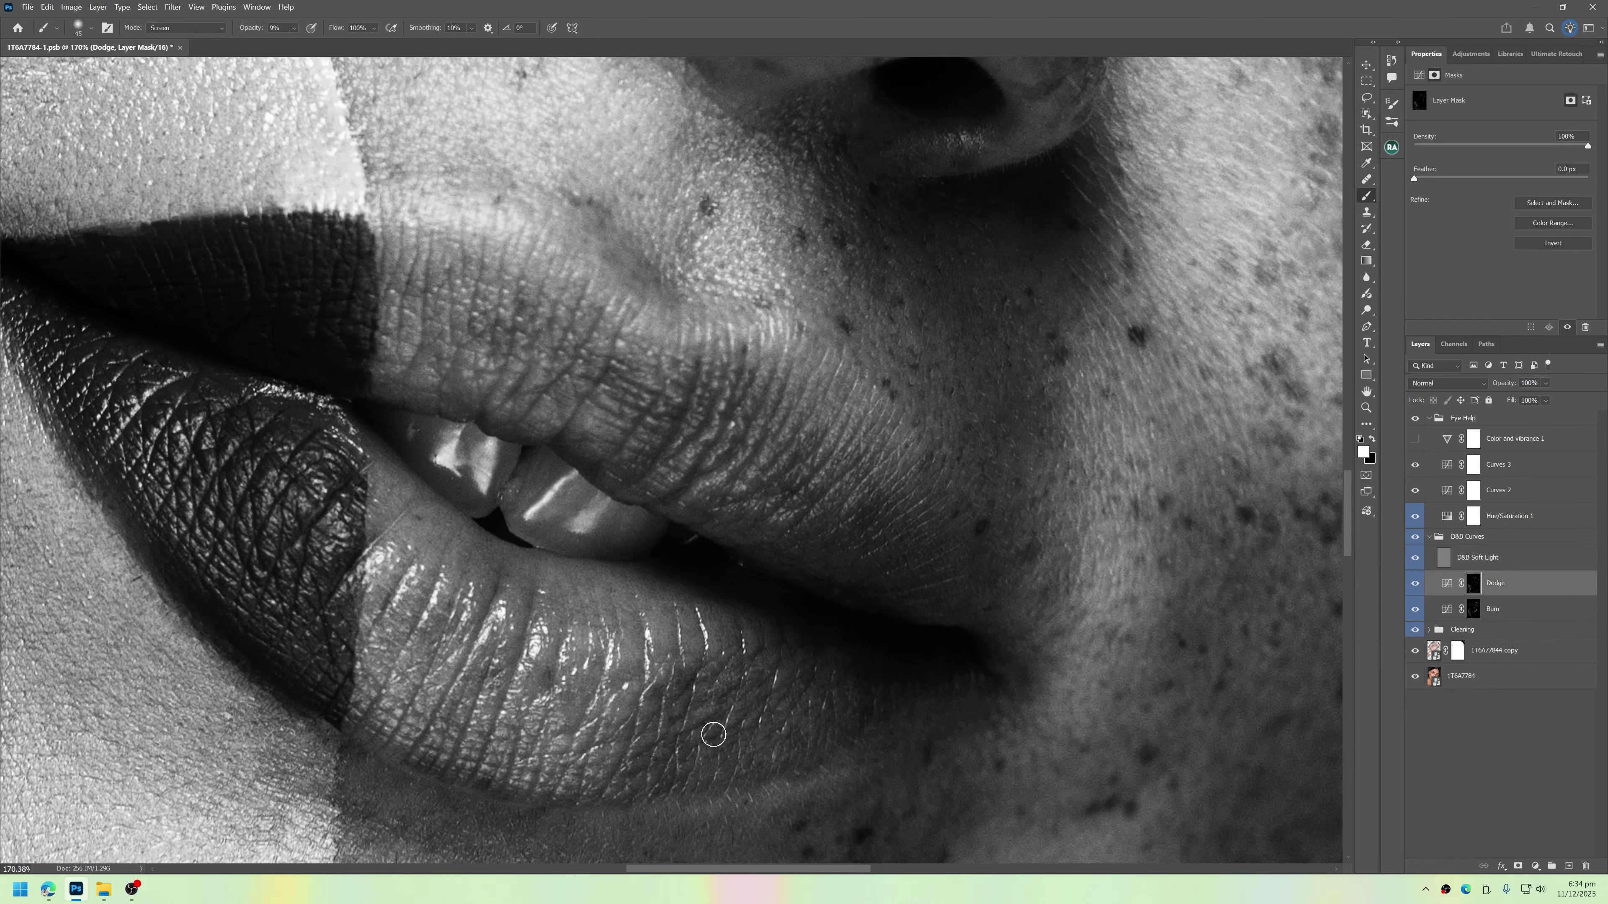
{"action": "key", "text": "bracketright"}
{"action": "key", "text": "bracketright"}
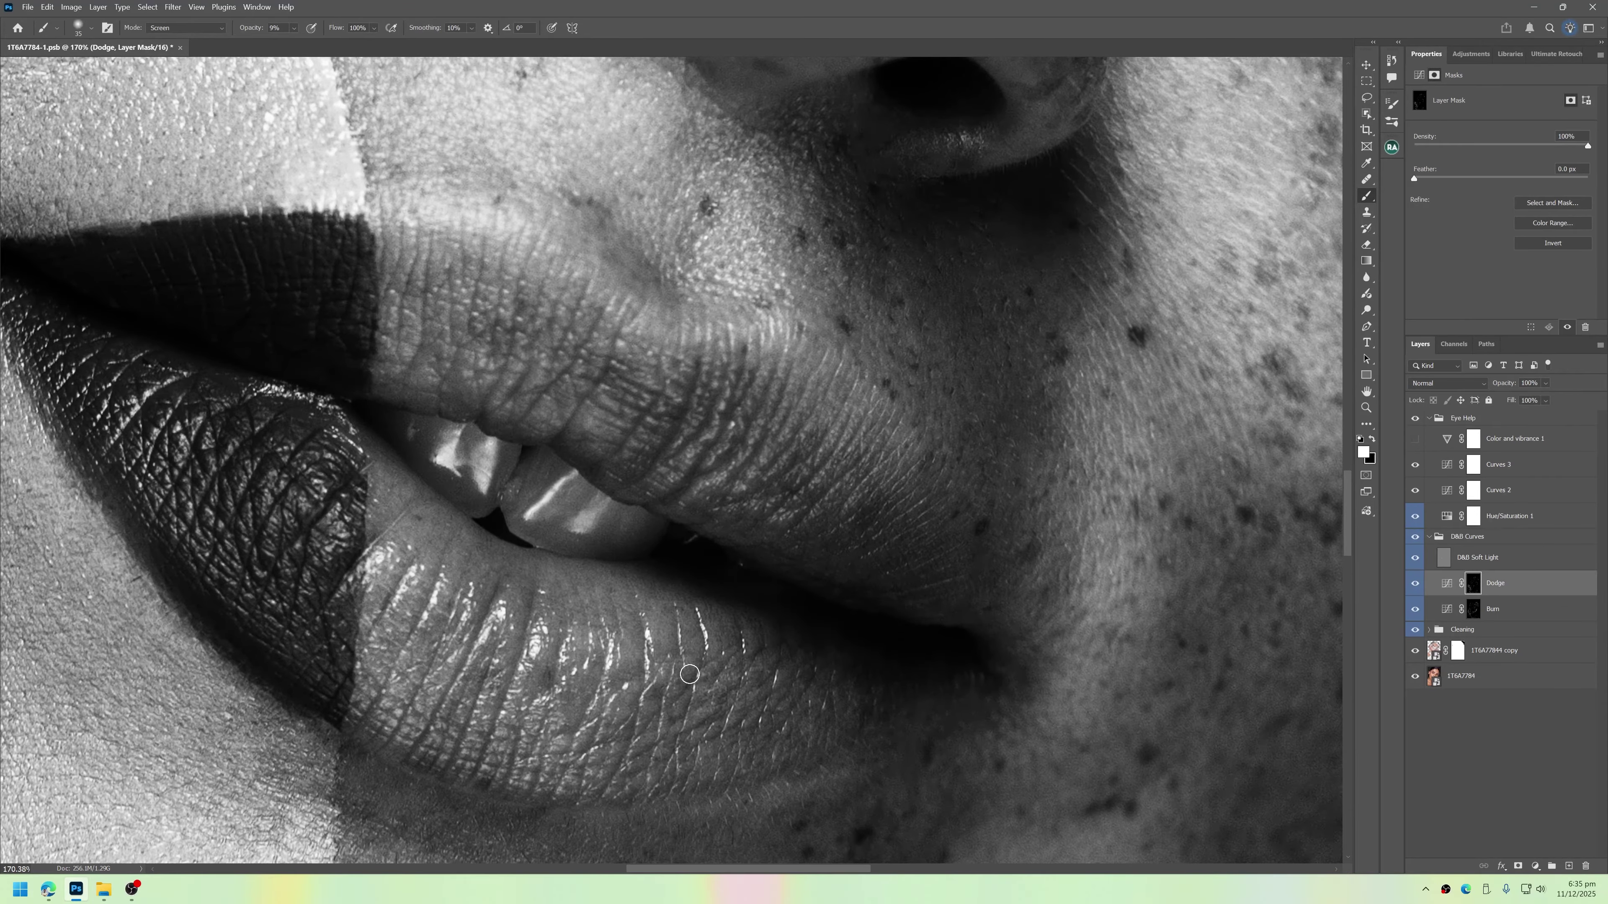
{"action": "left_click_drag", "start_coordinate": [689, 674], "coordinate": [727, 639]}
- Hide Curves 3 and even the upper lip and mouth corner, moving from the Dodge mask to the Burn mask with a smaller brush
{"action": "left_click", "coordinate": [1415, 464]}
{"action": "key", "text": "bracketright"}
{"action": "key", "text": "bracketright"}
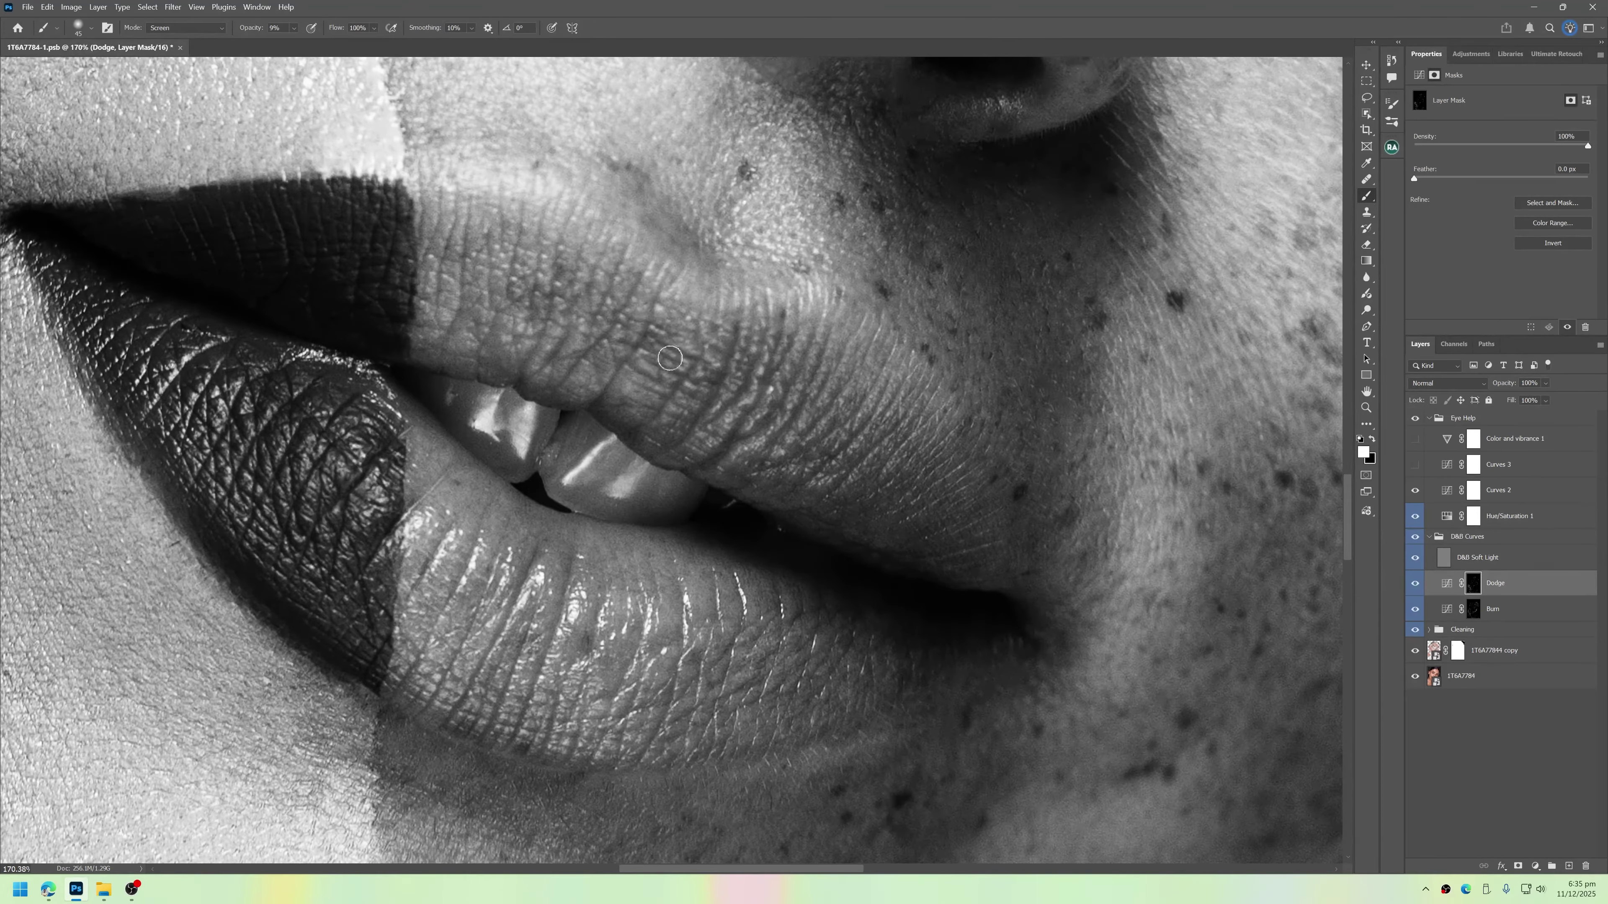
{"action": "key", "text": "alt+bracketleft"}
{"action": "key", "text": "bracketleft"}
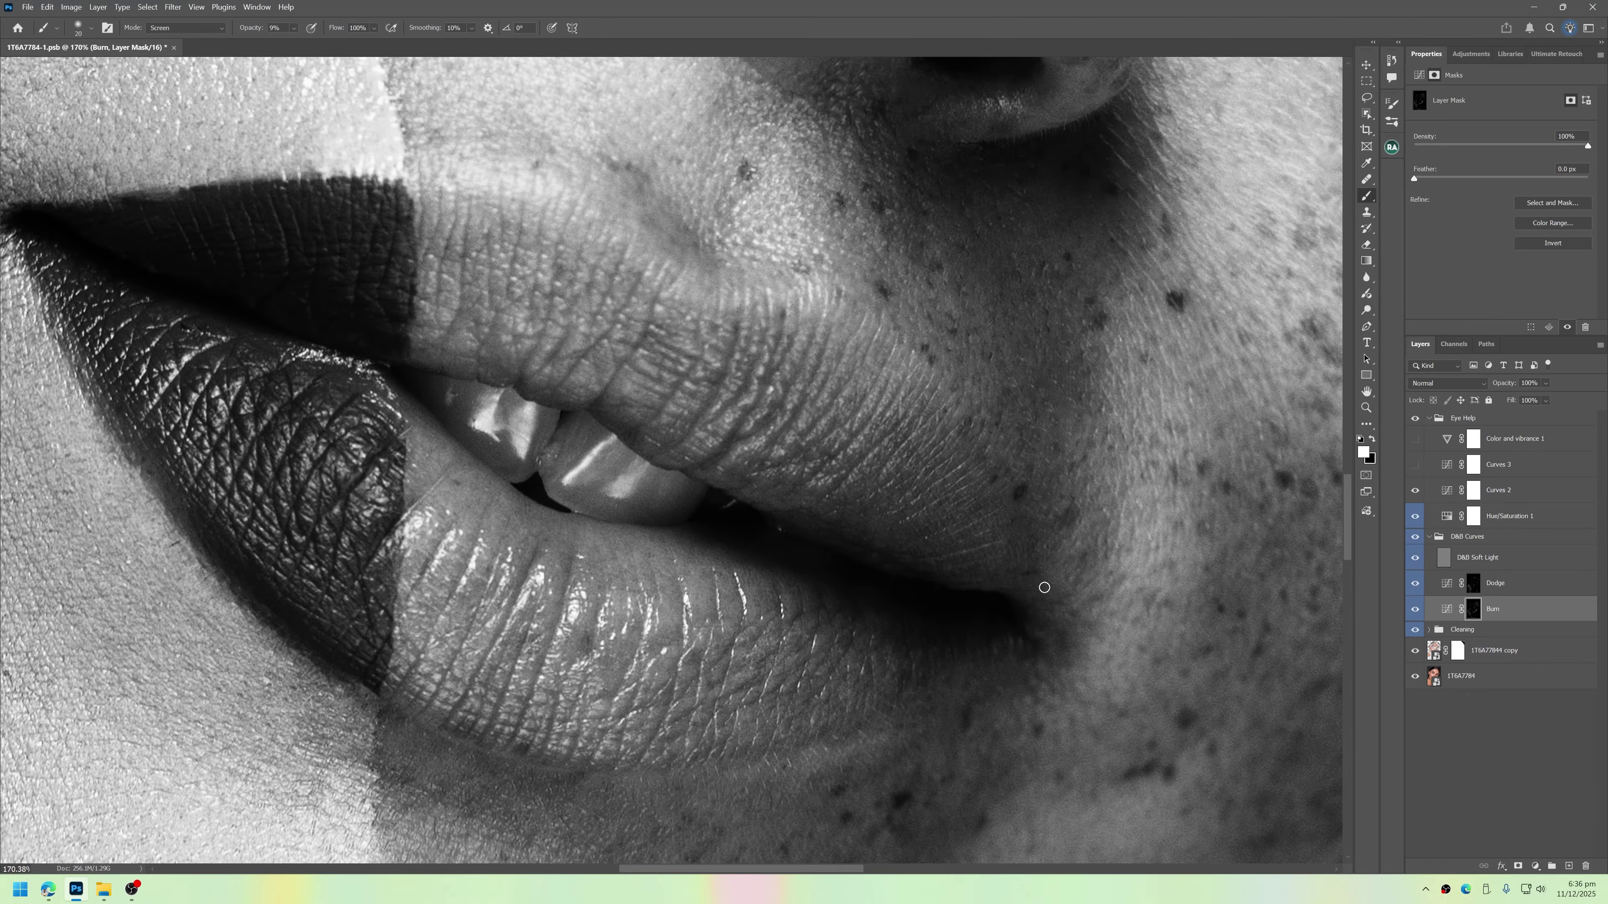
{"action": "scroll", "coordinate": [1012, 467], "scroll_direction": "down", "scroll_amount": 4}
{"action": "key", "text": "bracketleft"}
{"action": "key", "text": "bracketleft"}
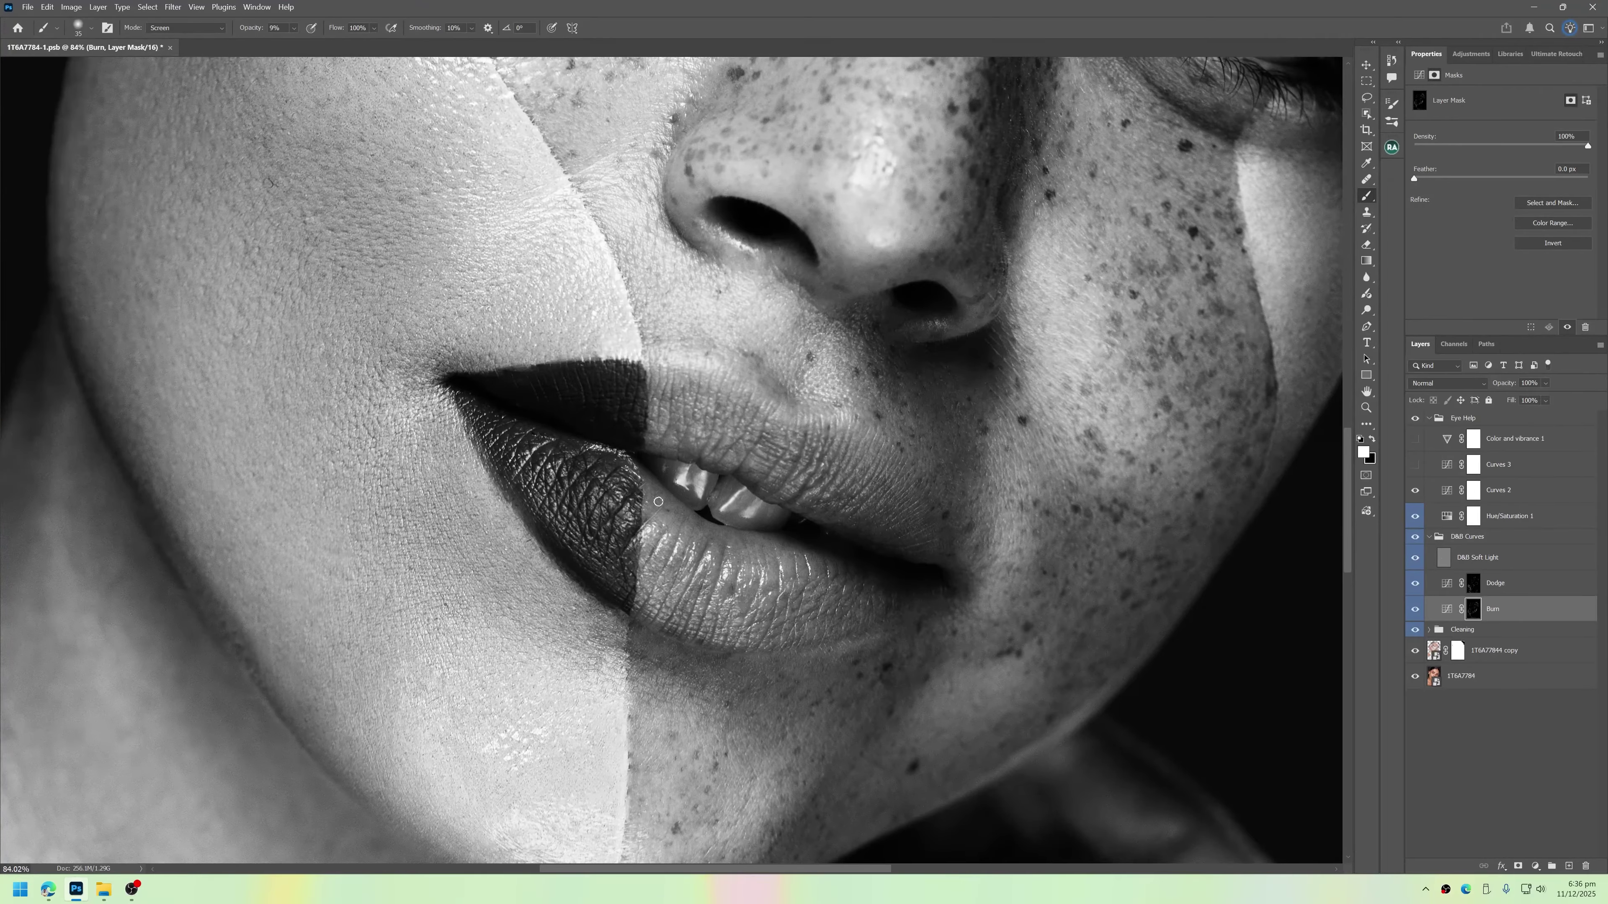
- Hide the Eye Help group and compare the whole retouched portrait in colour with the original photo layer and the D&B Curves group toggled
{"action": "key", "text": "bracketright"}
{"action": "key", "text": "bracketright"}
{"action": "key", "text": "bracketright"}
{"action": "left_click", "coordinate": [1414, 417]}
{"action": "key", "text": "ctrl+0"}
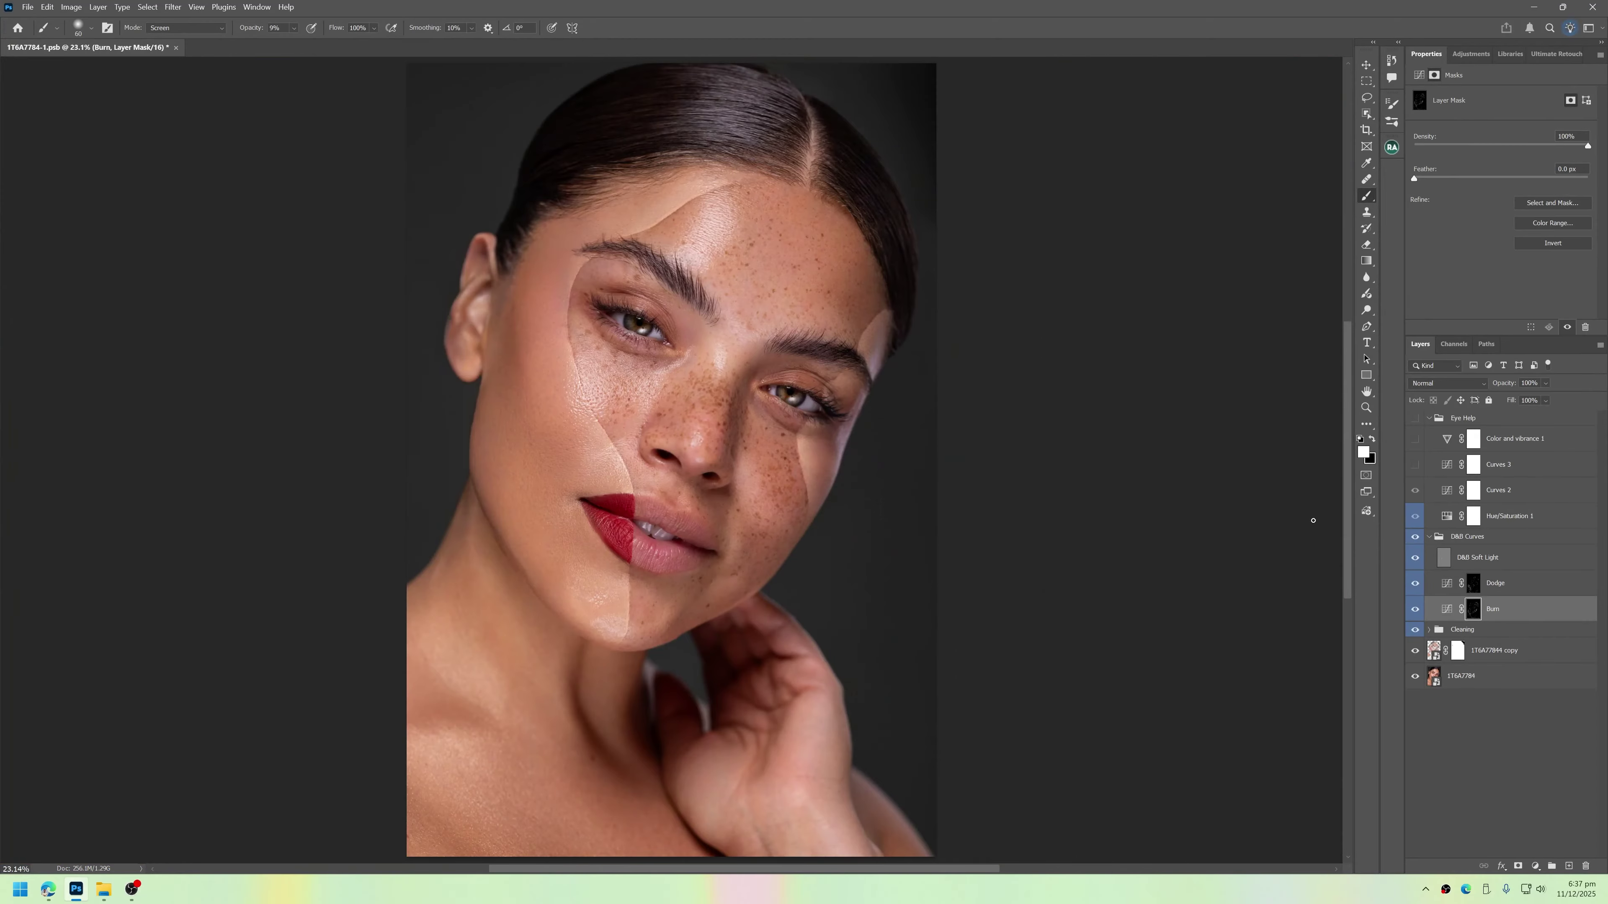
{"action": "left_click", "coordinate": [1412, 676], "text": "alt"}
{"action": "left_click", "coordinate": [1414, 536]}
- Even the tones along the jawline and chin in colour with a tiny brush, alternating between the Burn and Dodge masks
{"action": "scroll", "coordinate": [497, 526], "scroll_direction": "up", "scroll_amount": 6}
{"action": "key", "text": "bracketleft"}
{"action": "key", "text": "bracketleft"}
{"action": "key", "text": "bracketleft"}
{"action": "key", "text": "bracketleft"}
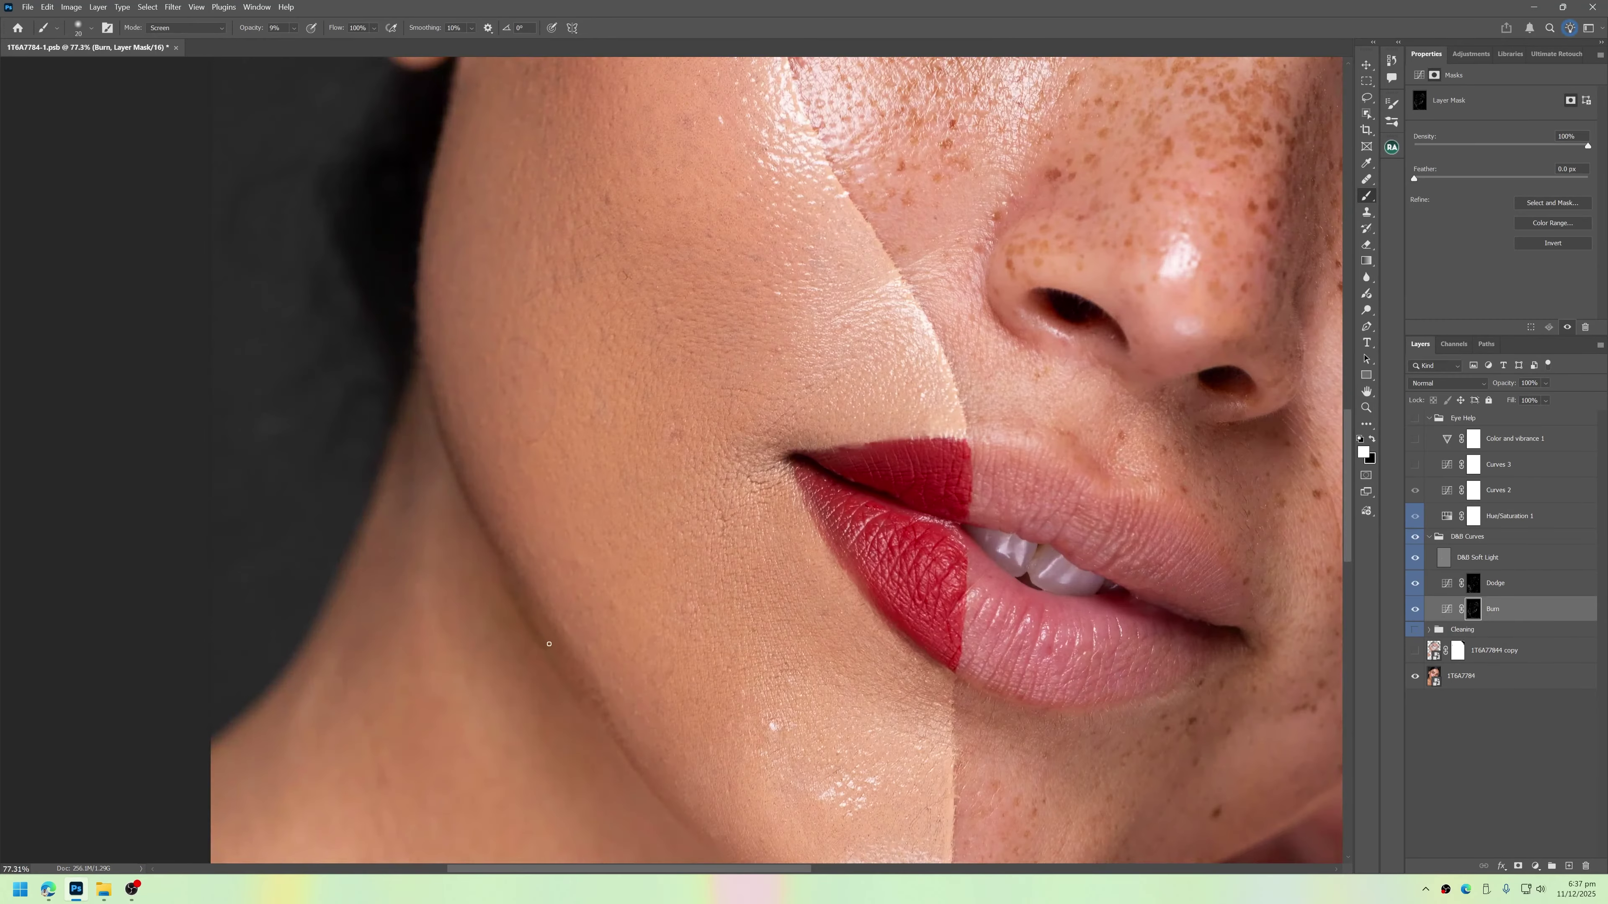
{"action": "key", "text": "alt+bracketright"}
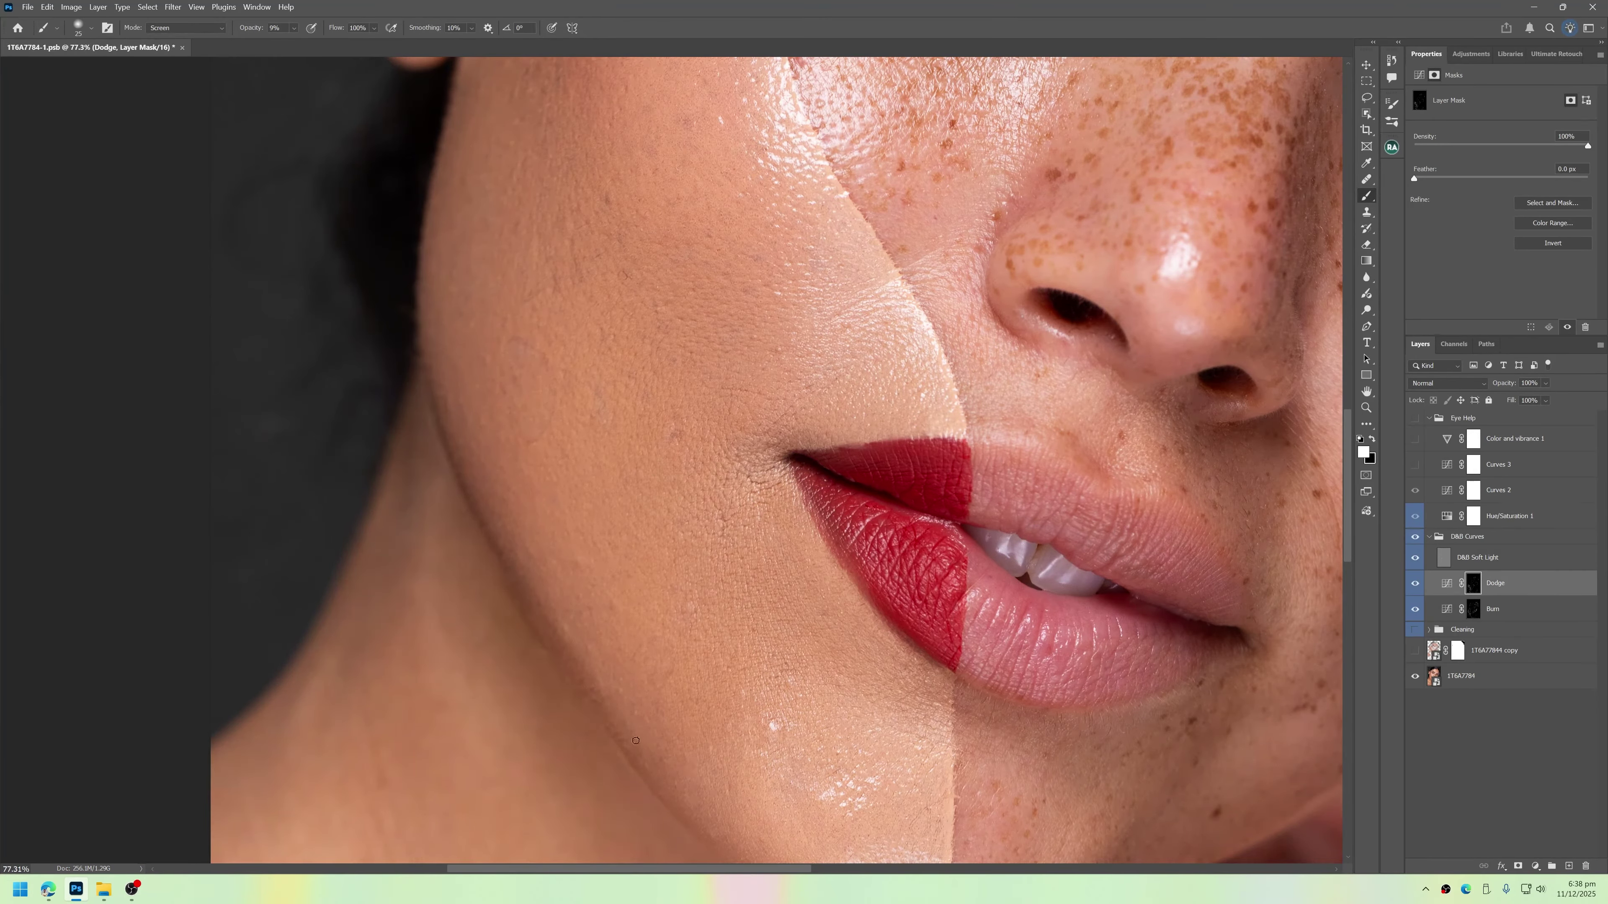
{"action": "key", "text": "alt+bracketleft"}
{"action": "key", "text": "bracketleft"}
{"action": "key", "text": "bracketleft"}
{"action": "key", "text": "bracketleft"}
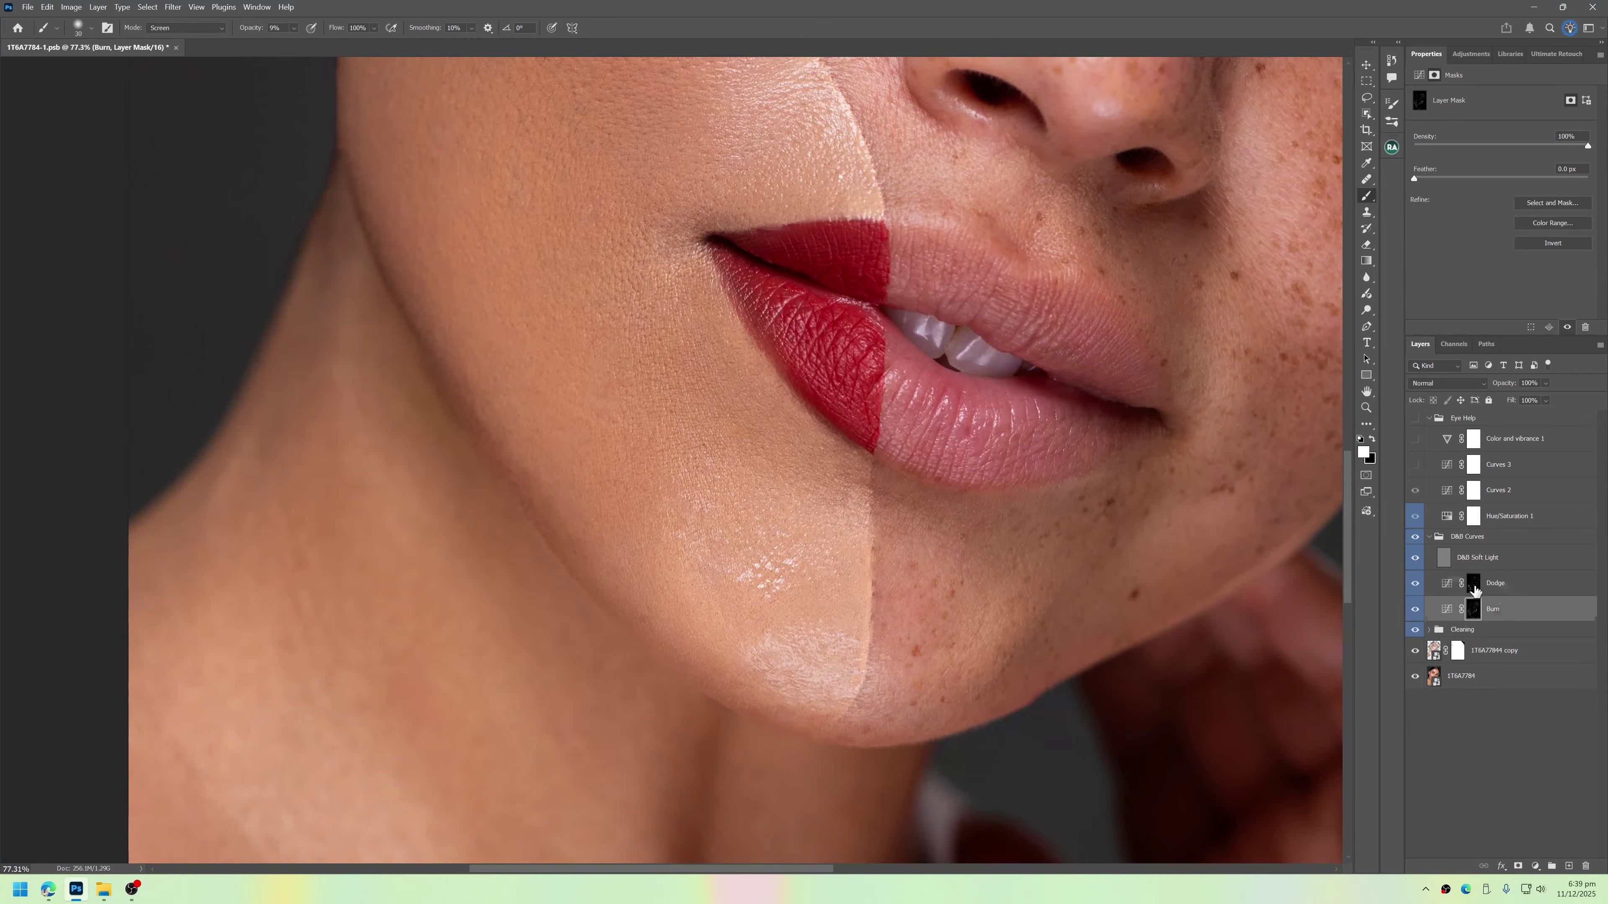
- Dodge the lower jaw and the wrist on the Dodge mask with a larger brush, and collapse the D&B Curves group
{"action": "key", "text": "alt+bracketright"}
{"action": "key", "text": "bracketright"}
{"action": "key", "text": "bracketright"}
{"action": "key", "text": "bracketright"}
{"action": "key", "text": "ctrl+0"}
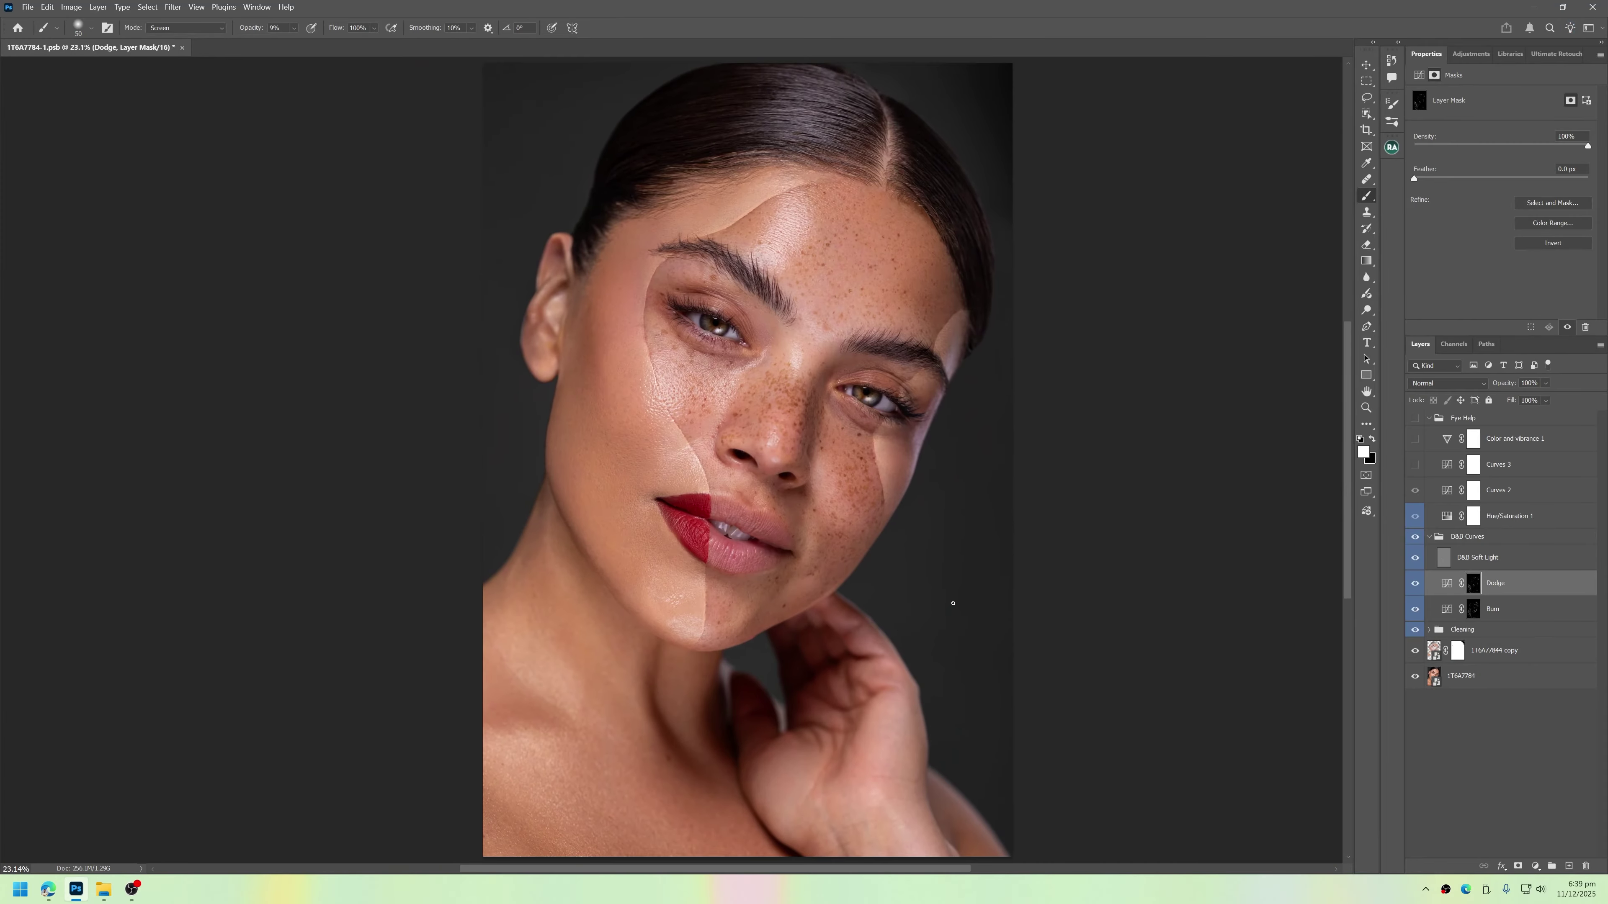
{"action": "left_click", "coordinate": [1438, 537]}
{"action": "left_click", "coordinate": [1473, 584]}
{"action": "left_click_drag", "start_coordinate": [873, 772], "coordinate": [901, 722]}
{"action": "left_click", "coordinate": [1429, 537]}
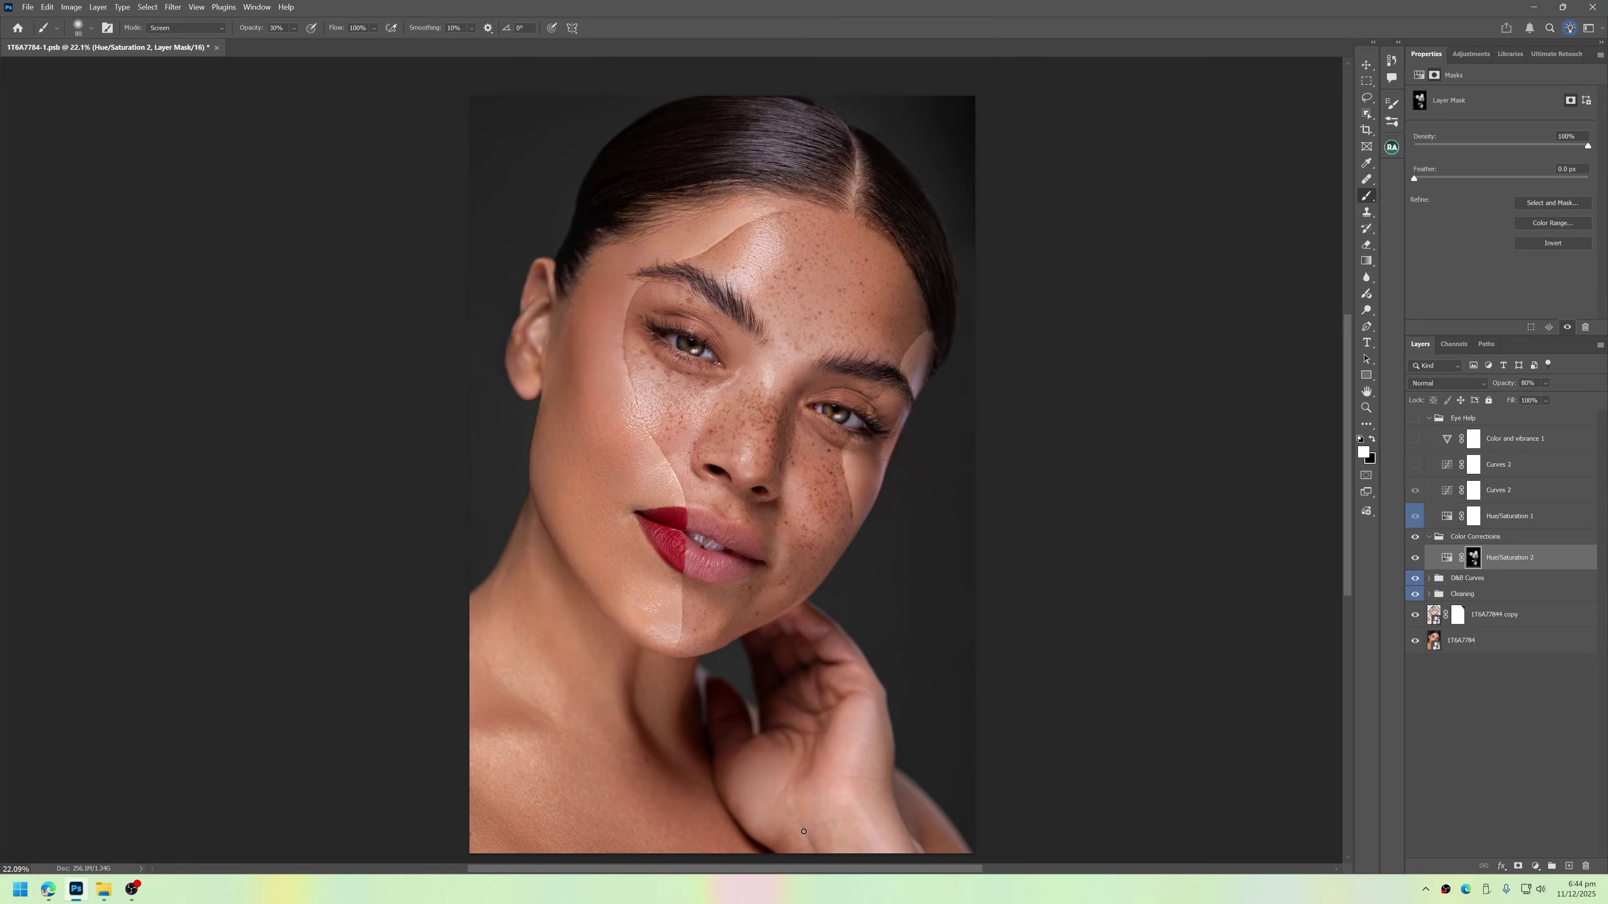
- Refine the Hue/Saturation 2 mask with a smaller black brush, open its colour settings and lower the layer opacity to 70%
{"action": "key", "text": "bracketleft"}
{"action": "key", "text": "x"}
{"action": "left_click", "coordinate": [1446, 557]}
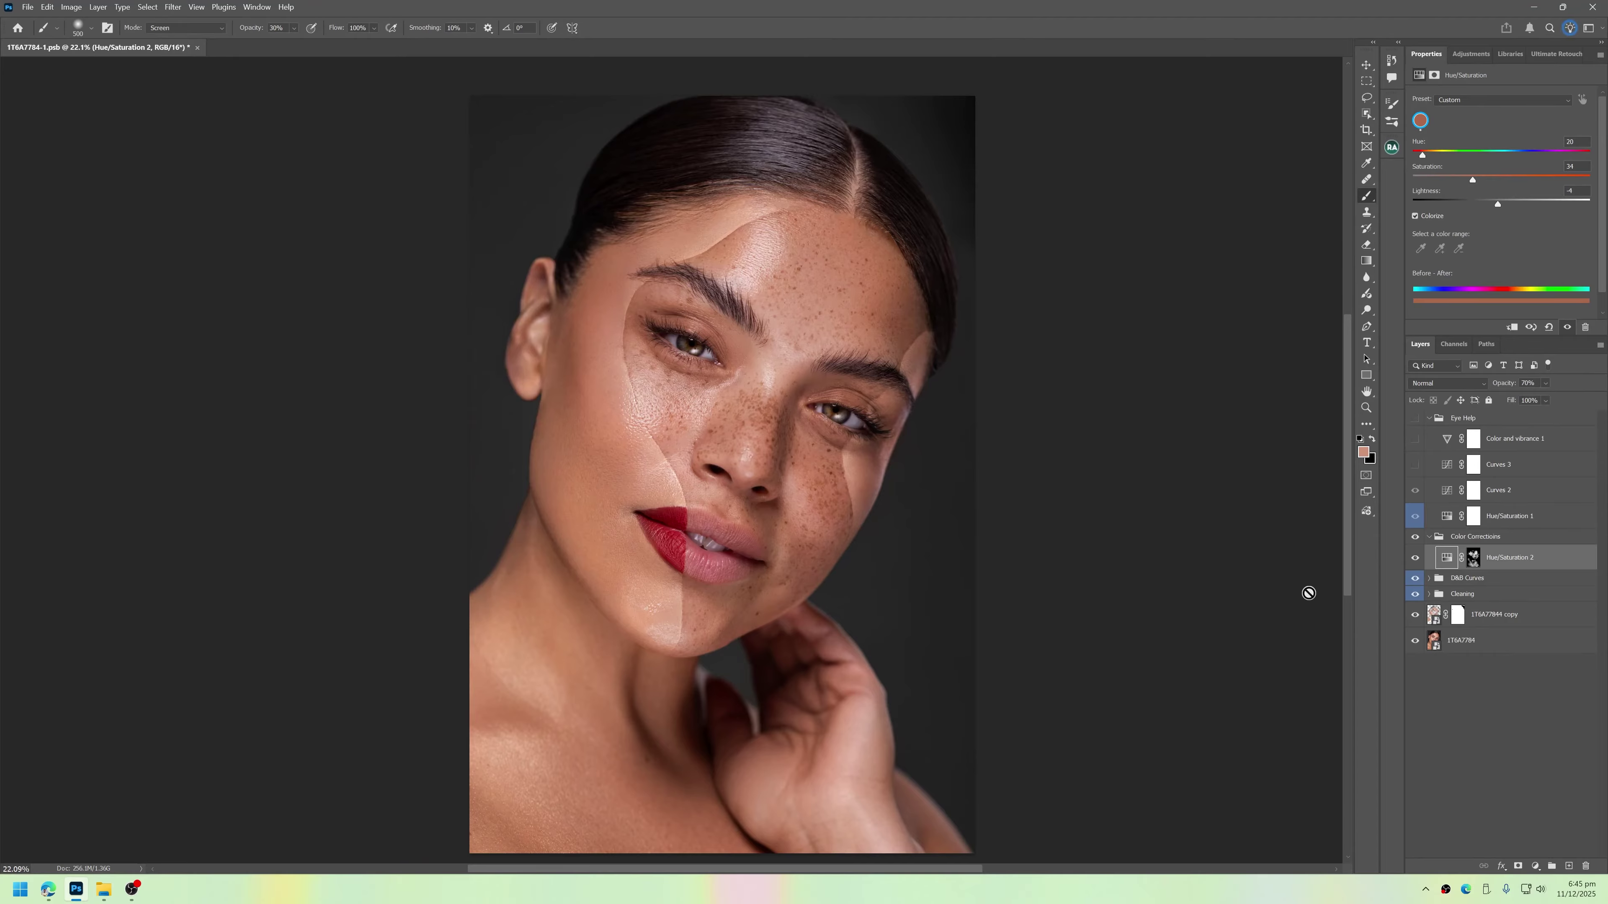
- Add a blank layer in Overlay mode and paint a sampled skin tone under both eyes
{"action": "key", "text": "ctrl+alt+shift+n"}
{"action": "left_click_drag", "start_coordinate": [724, 388], "coordinate": [658, 360]}
{"action": "left_click_drag", "start_coordinate": [809, 431], "coordinate": [868, 452]}
{"action": "left_click", "coordinate": [1448, 383]}
{"action": "left_click", "coordinate": [1454, 555]}
- Warm the under-eye paint layer with Color Balance and set its opacity to 80%
{"action": "key", "text": "ctrl+u"}
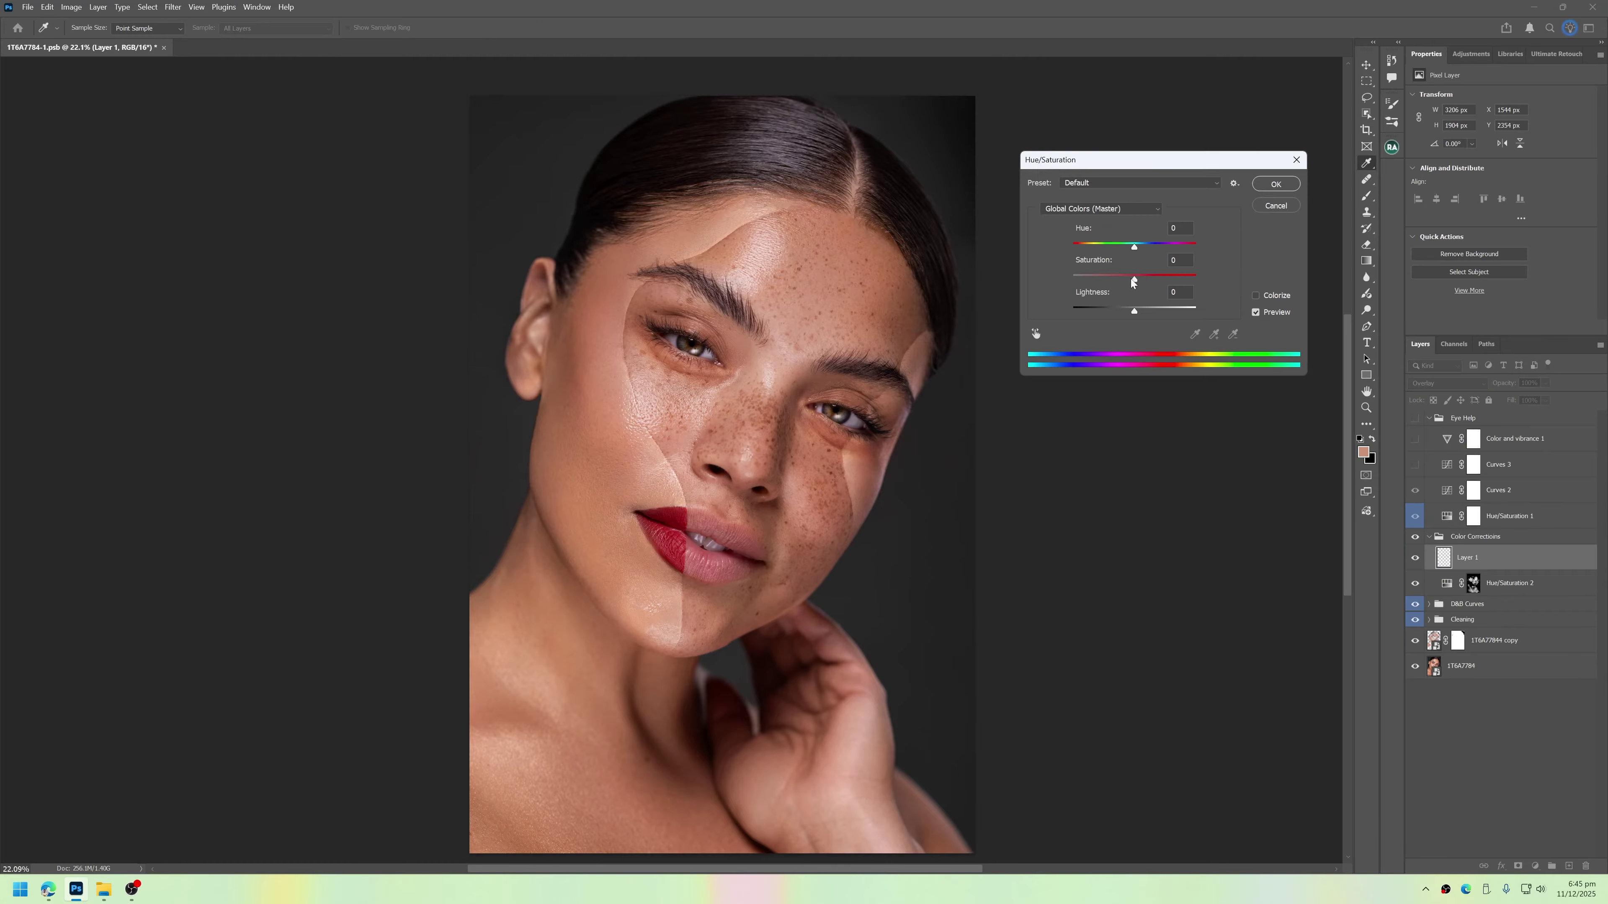
{"action": "key", "text": "Escape"}
{"action": "key", "text": "ctrl+b"}
{"action": "left_click_drag", "start_coordinate": [1196, 399], "coordinate": [1210, 401]}
{"action": "left_click", "coordinate": [1318, 296]}
{"action": "left_click_drag", "start_coordinate": [1508, 384], "coordinate": [1493, 385]}
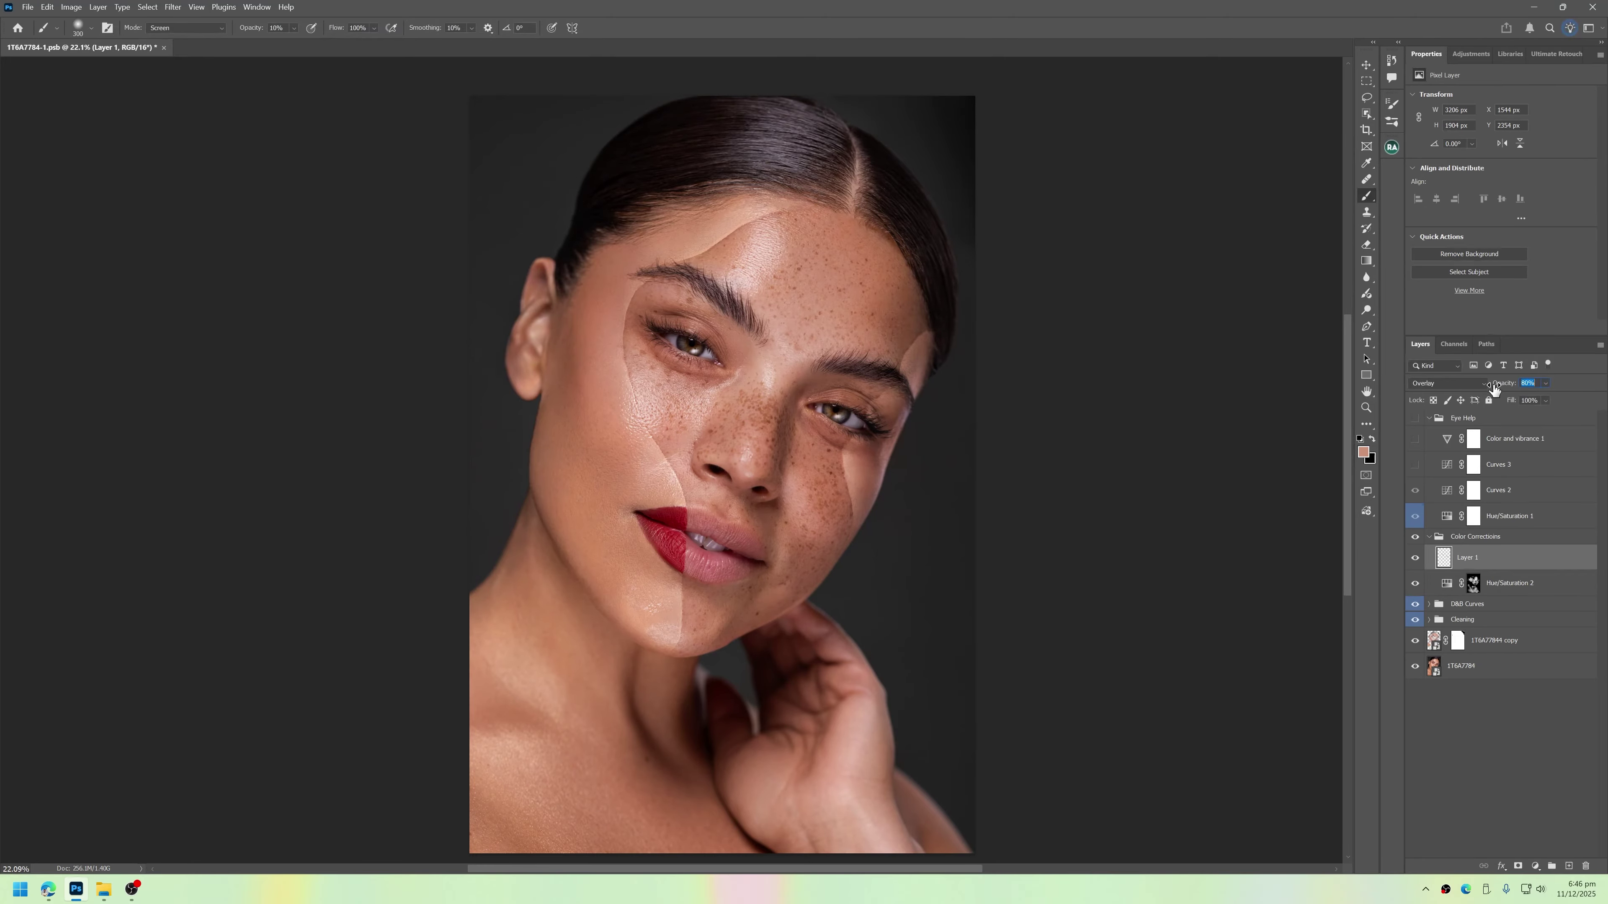
- Stamp the visible layers into a new layer, sample two skin tones as foreground and background colours, and apply a Gradient Map
{"action": "key", "text": "ctrl+alt+shift+e"}
{"action": "left_click", "coordinate": [1363, 451]}
{"action": "left_click", "coordinate": [1370, 459]}
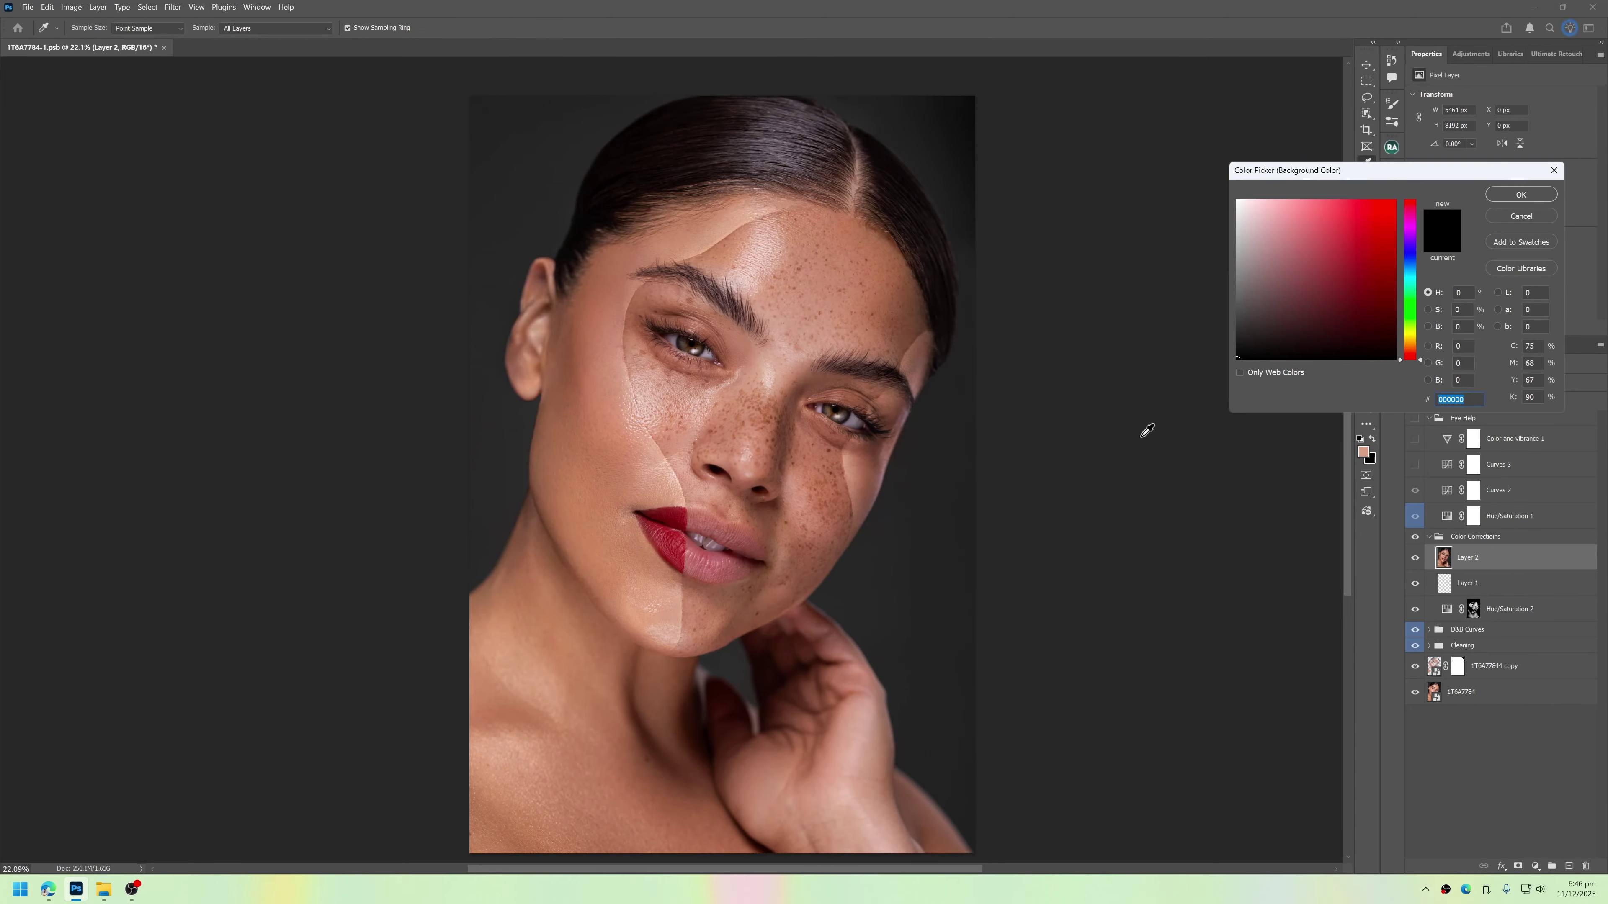
{"action": "left_click", "coordinate": [1520, 194]}
{"action": "left_click", "coordinate": [283, 198]}
{"action": "left_click", "coordinate": [697, 330]}
{"action": "left_click", "coordinate": [892, 259]}
- Brighten the gradient-mapped skin-tone layer with a gentle Curves lift and fine-tune its colour with a further image adjustment
{"action": "key", "text": "ctrl+m"}
{"action": "left_click_drag", "start_coordinate": [1160, 253], "coordinate": [1147, 244]}
{"action": "left_click_drag", "start_coordinate": [1077, 322], "coordinate": [1076, 334]}
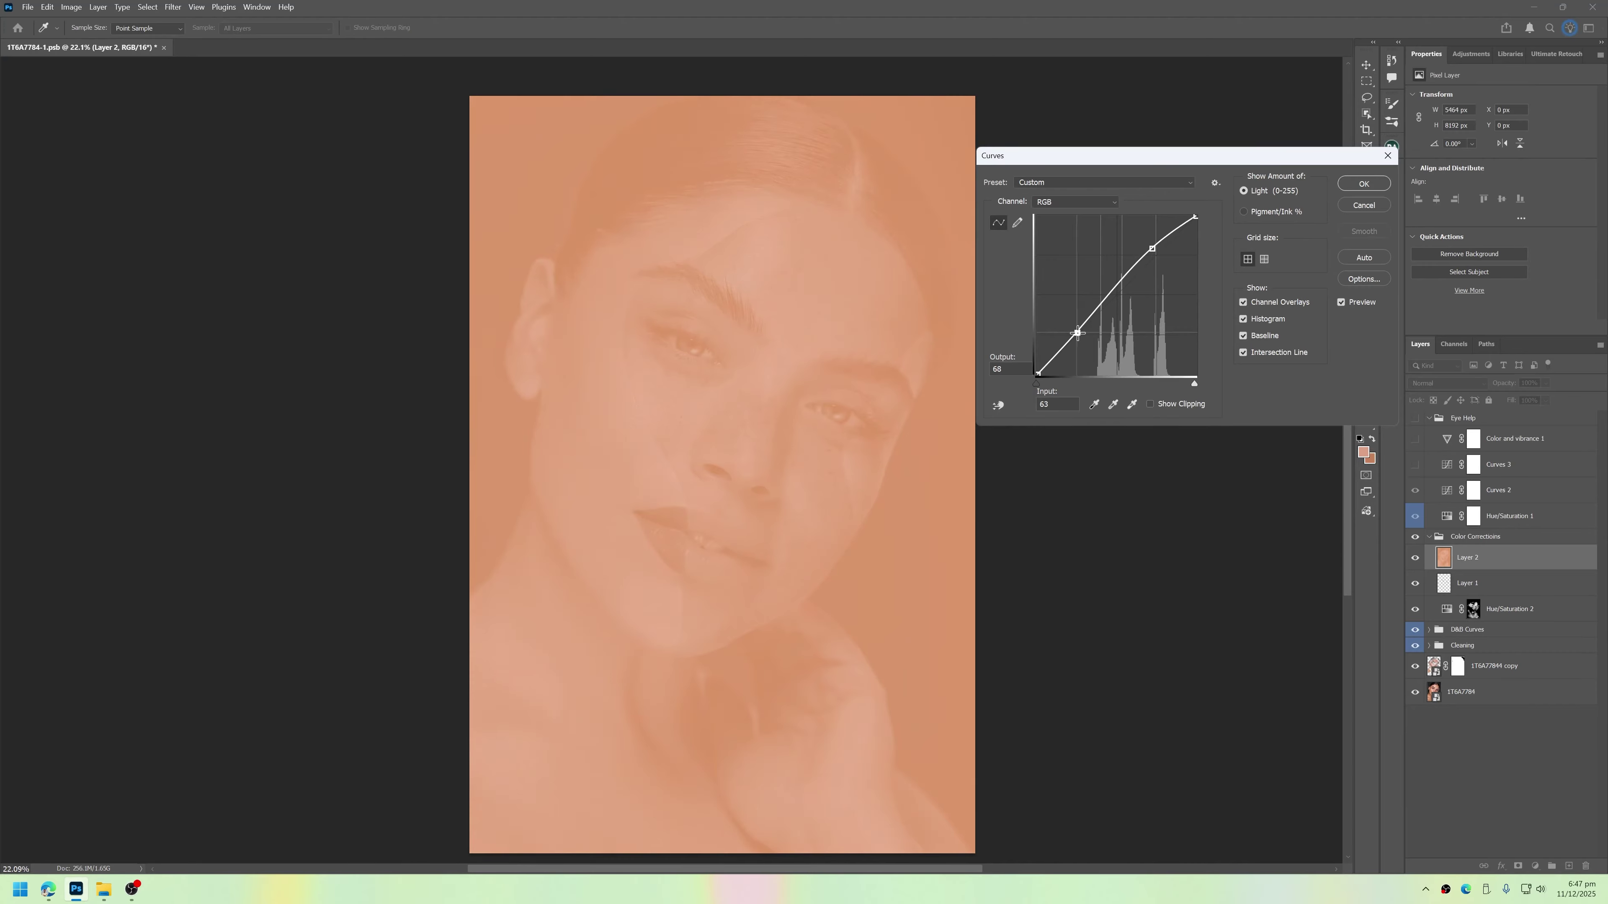
{"action": "left_click", "coordinate": [1363, 184]}
{"action": "left_click", "coordinate": [71, 7]}
{"action": "left_click", "coordinate": [282, 107]}
{"action": "left_click", "coordinate": [1158, 303]}
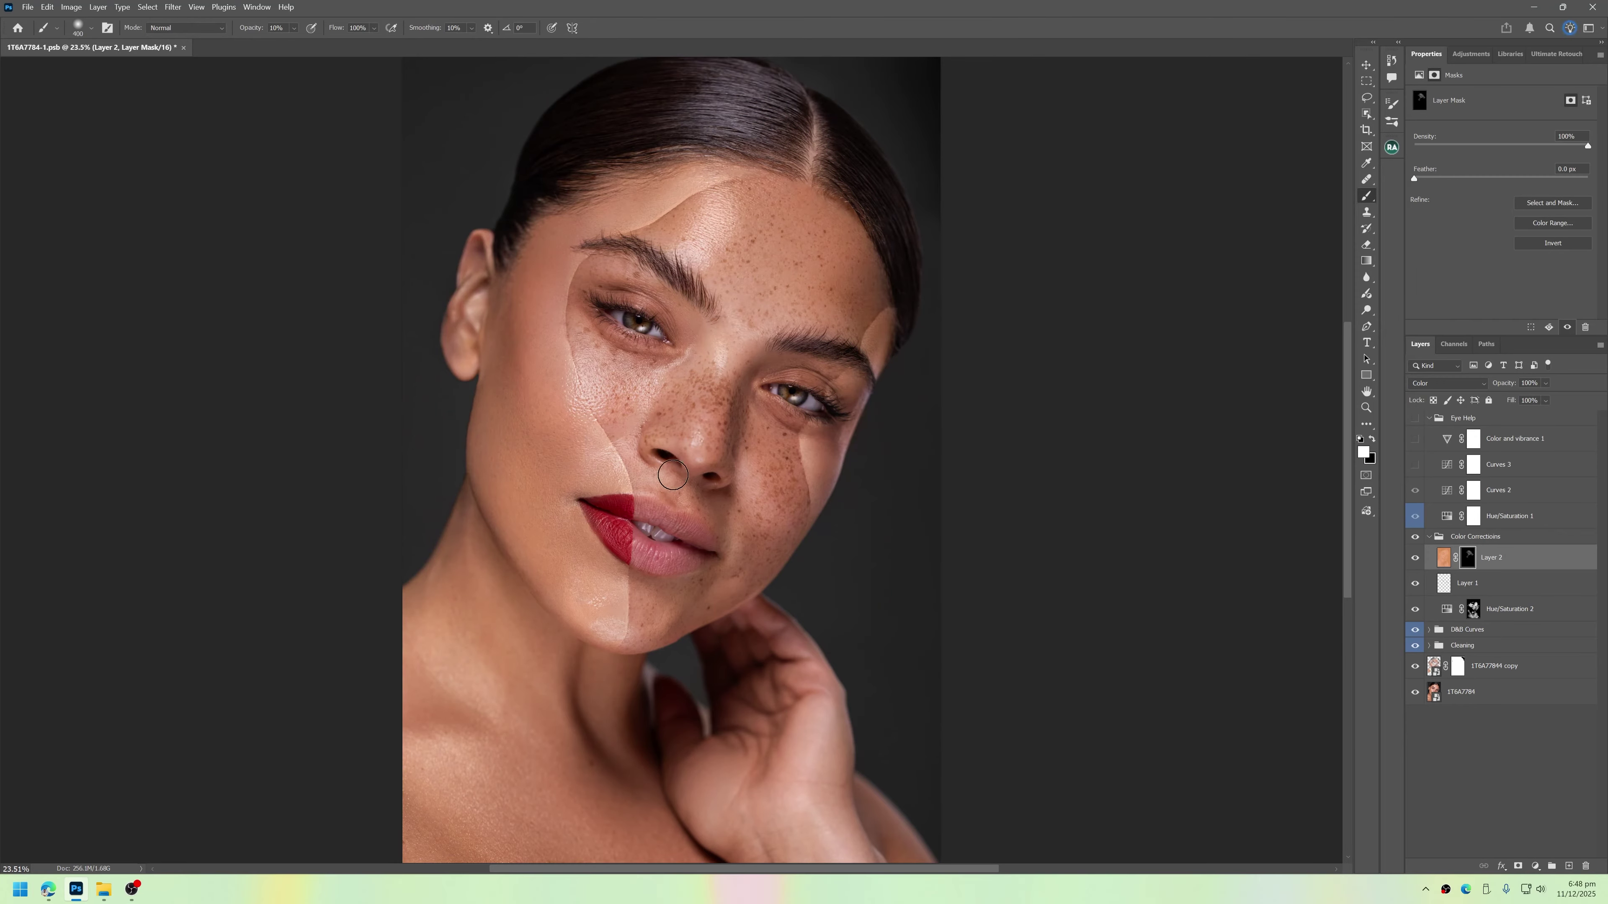
- Paint the skin-tone Color layer onto uneven skin through its black mask with a much larger brush, and reduce the layer's opacity
{"action": "key", "text": "bracketright"}
{"action": "key", "text": "bracketright"}
{"action": "key", "text": "bracketright"}
{"action": "key", "text": "bracketright"}
{"action": "key", "text": "bracketright"}
{"action": "key", "text": "bracketright"}
{"action": "key", "text": "bracketright"}
{"action": "key", "text": "bracketright"}
{"action": "key", "text": "bracketright"}
{"action": "key", "text": "bracketright"}
{"action": "key", "text": "bracketright"}
{"action": "key", "text": "bracketright"}
{"action": "left_click_drag", "start_coordinate": [1501, 384], "coordinate": [1439, 384]}
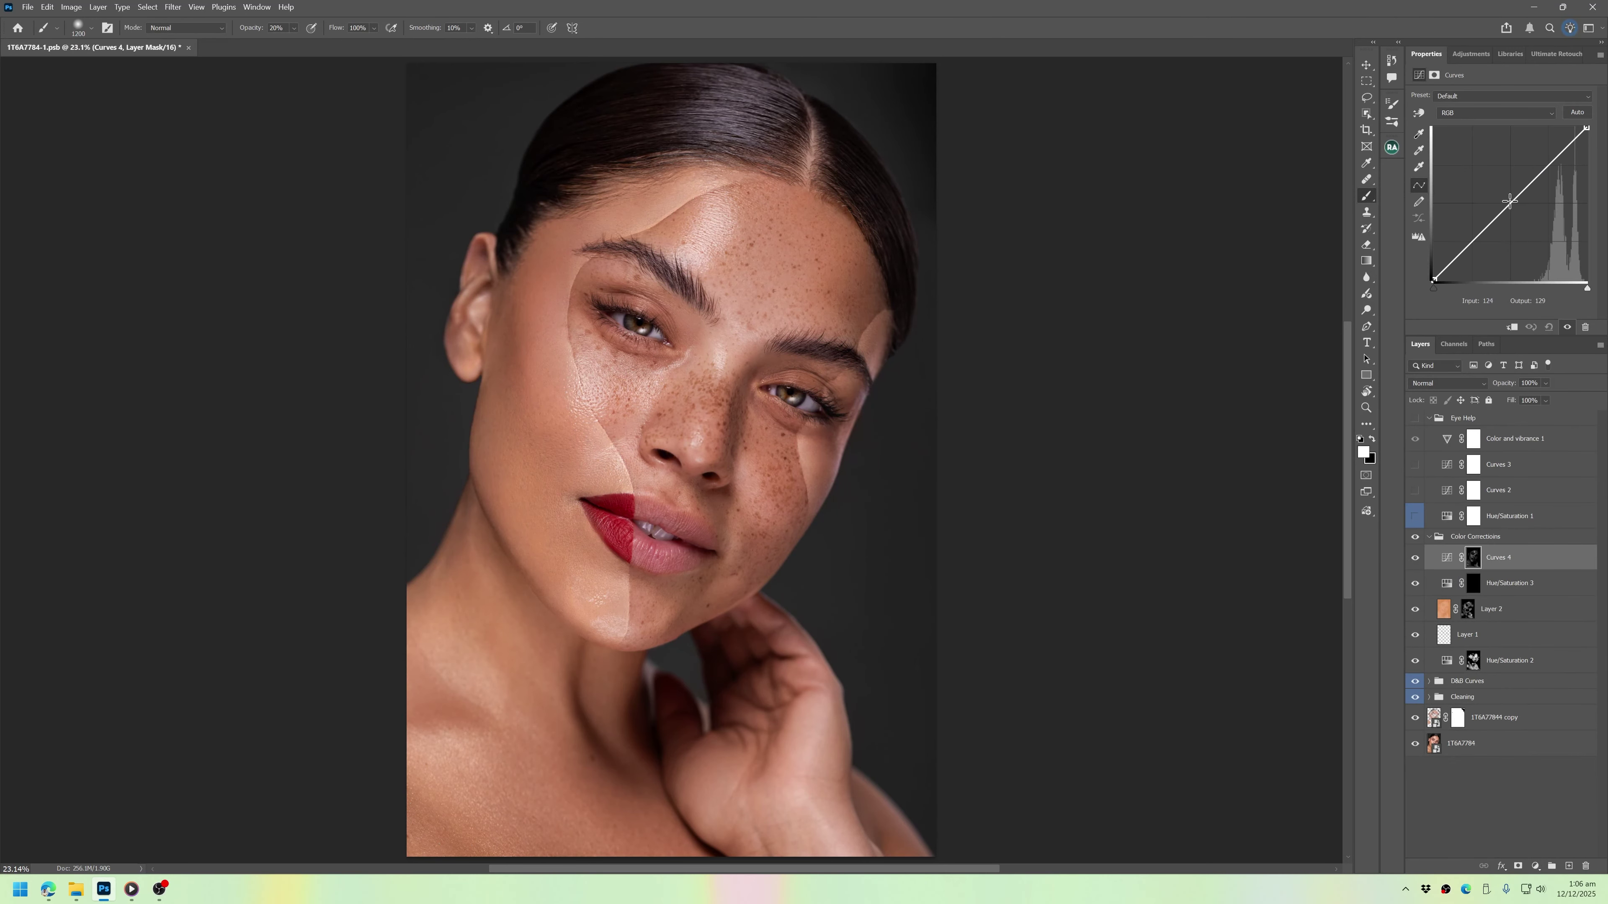
- Lift the Curves 4 midtones in Luminosity mode, and create a Contrast group with curves masked by luminosity selections
{"action": "left_click_drag", "start_coordinate": [1503, 204], "coordinate": [1503, 195]}
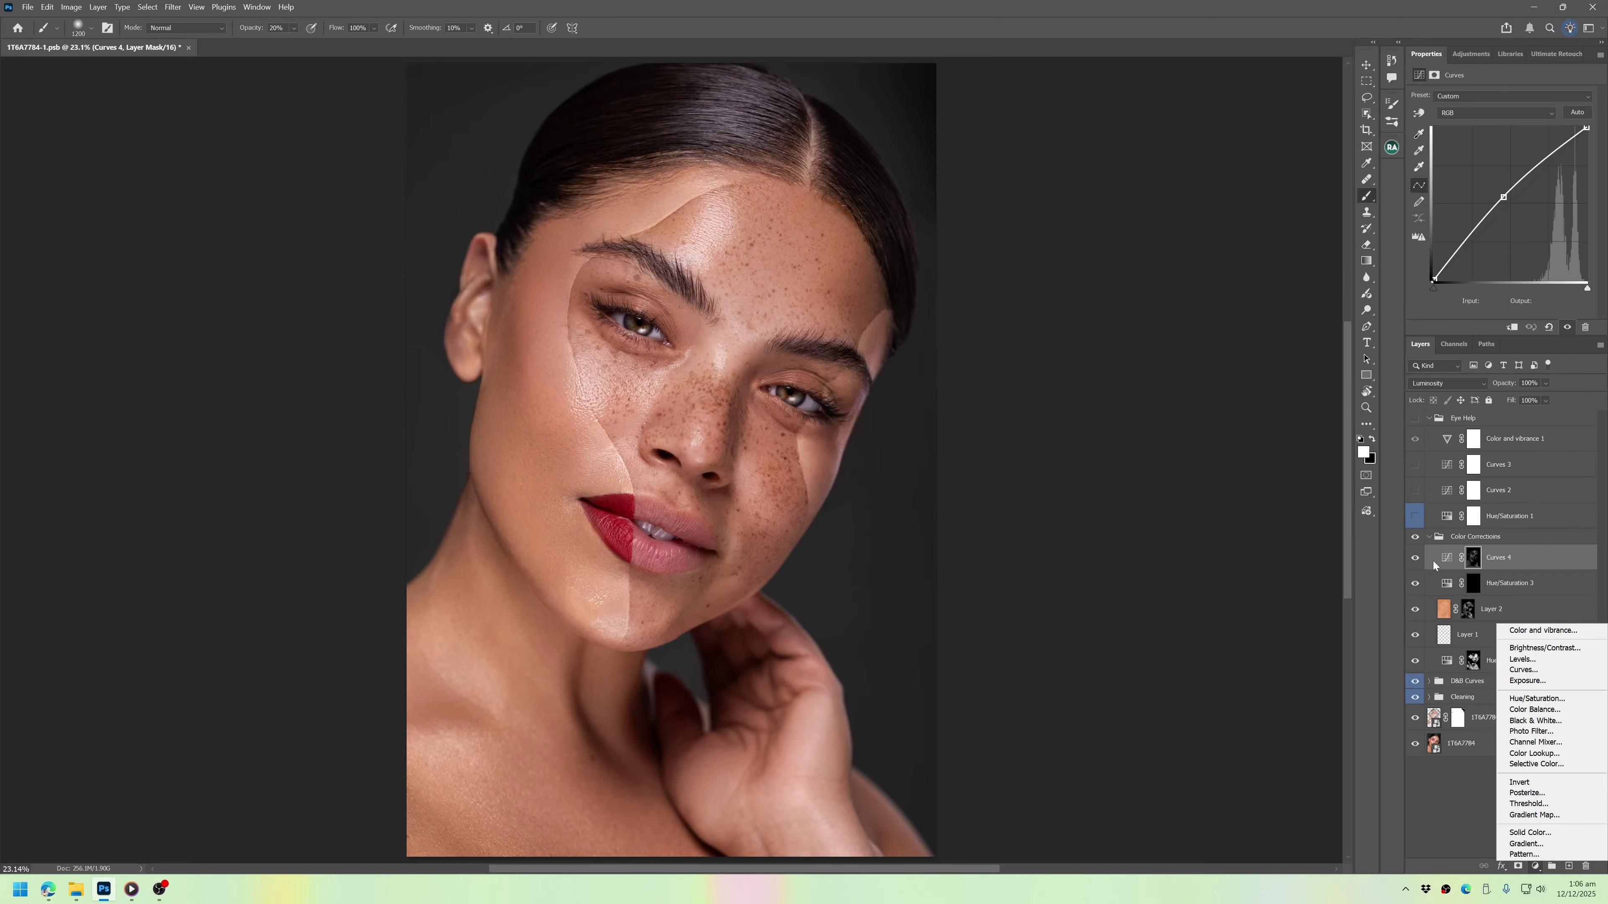
{"action": "type", "text": "Contrast"}
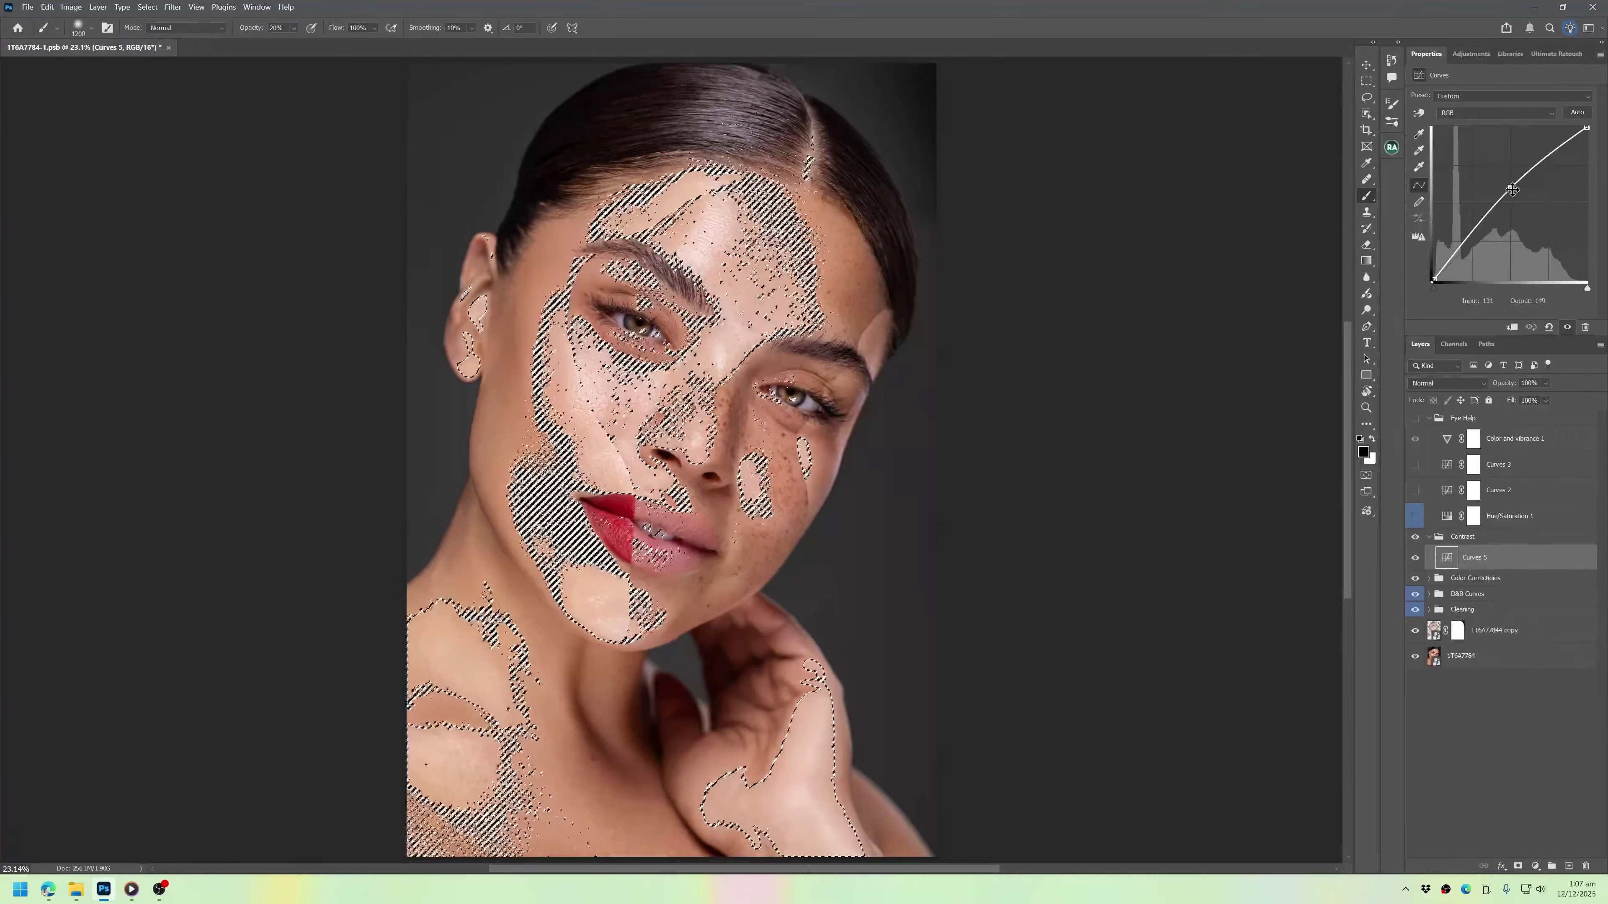
{"action": "left_click", "coordinate": [1454, 344]}
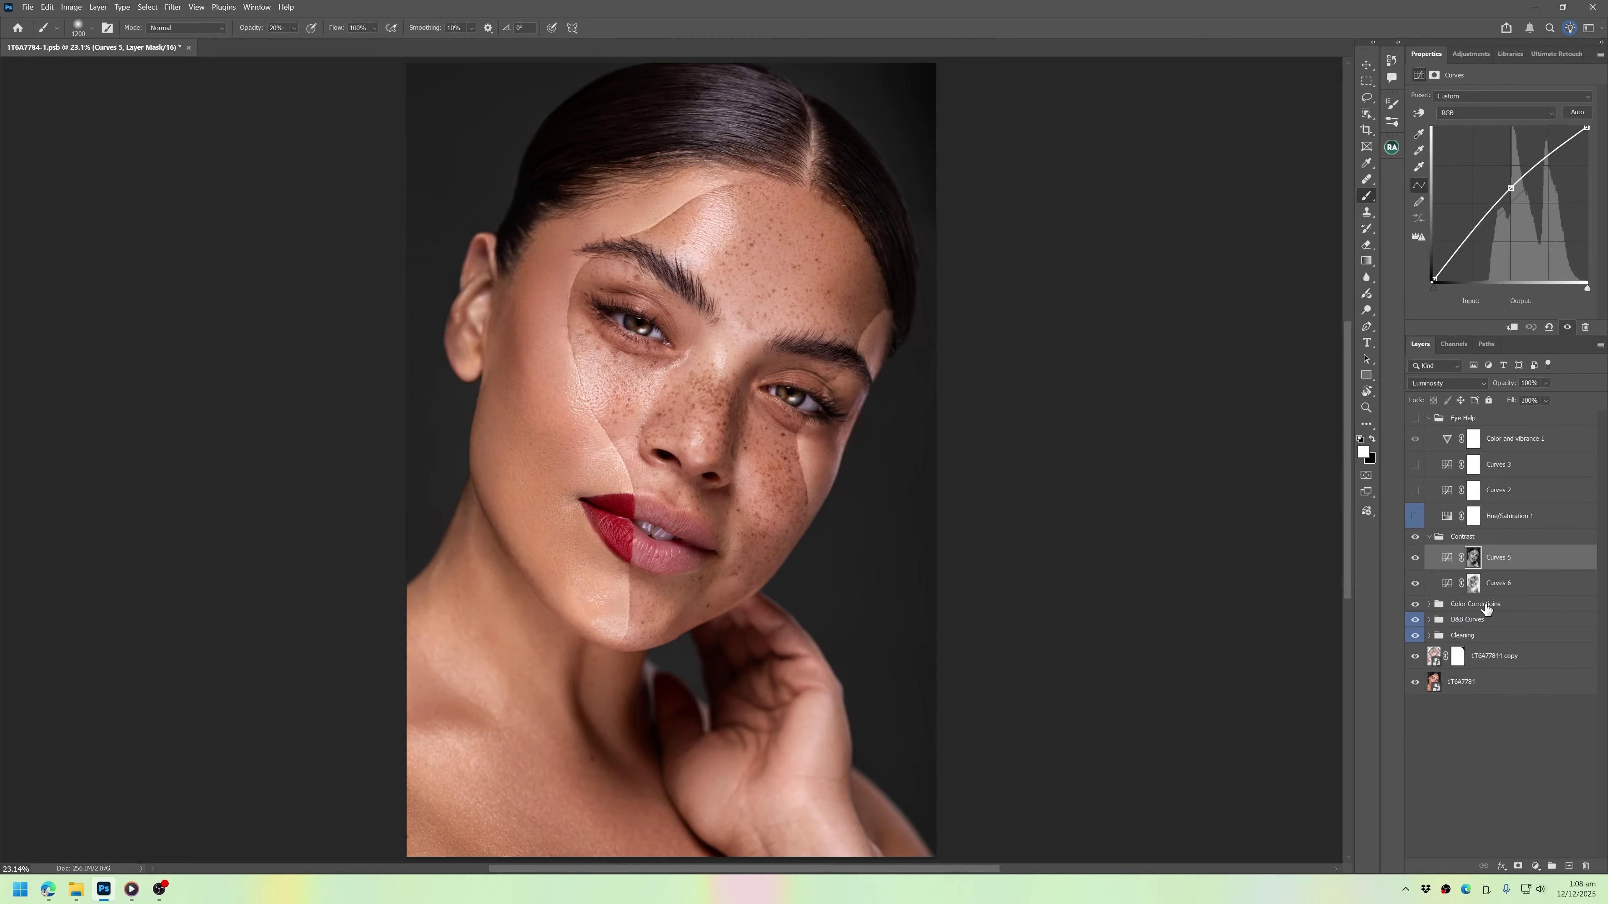
- Add a blank layer above the Cleaning group, trace the red lip half with the Pen tool and convert the path to a selection
{"action": "left_click", "coordinate": [1485, 605]}
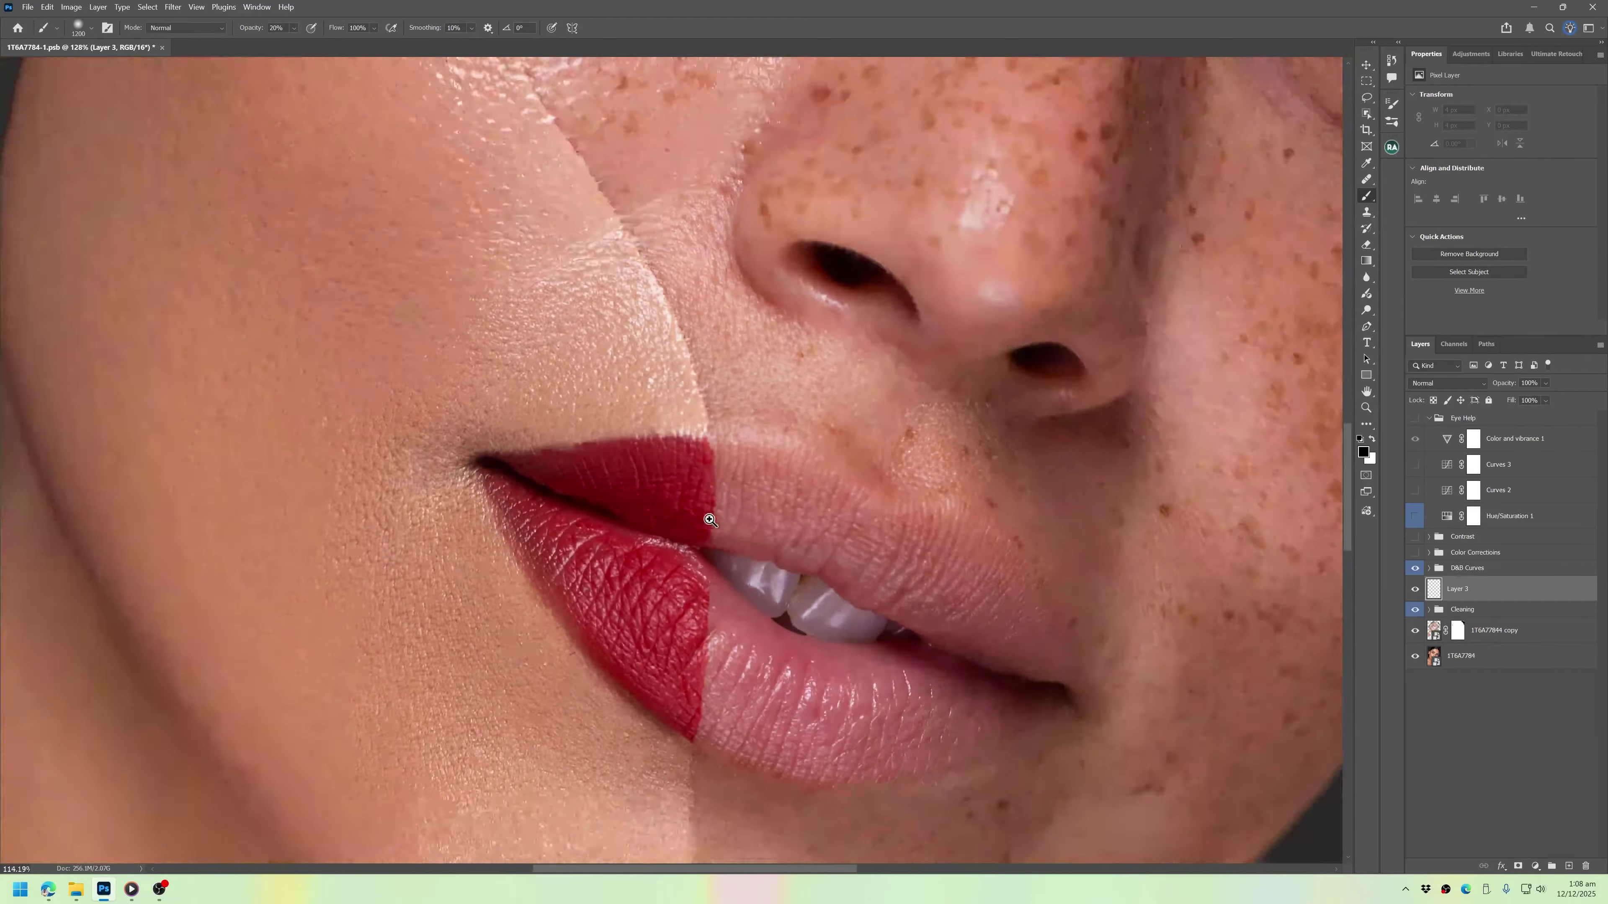
{"action": "left_click", "coordinate": [715, 391]}
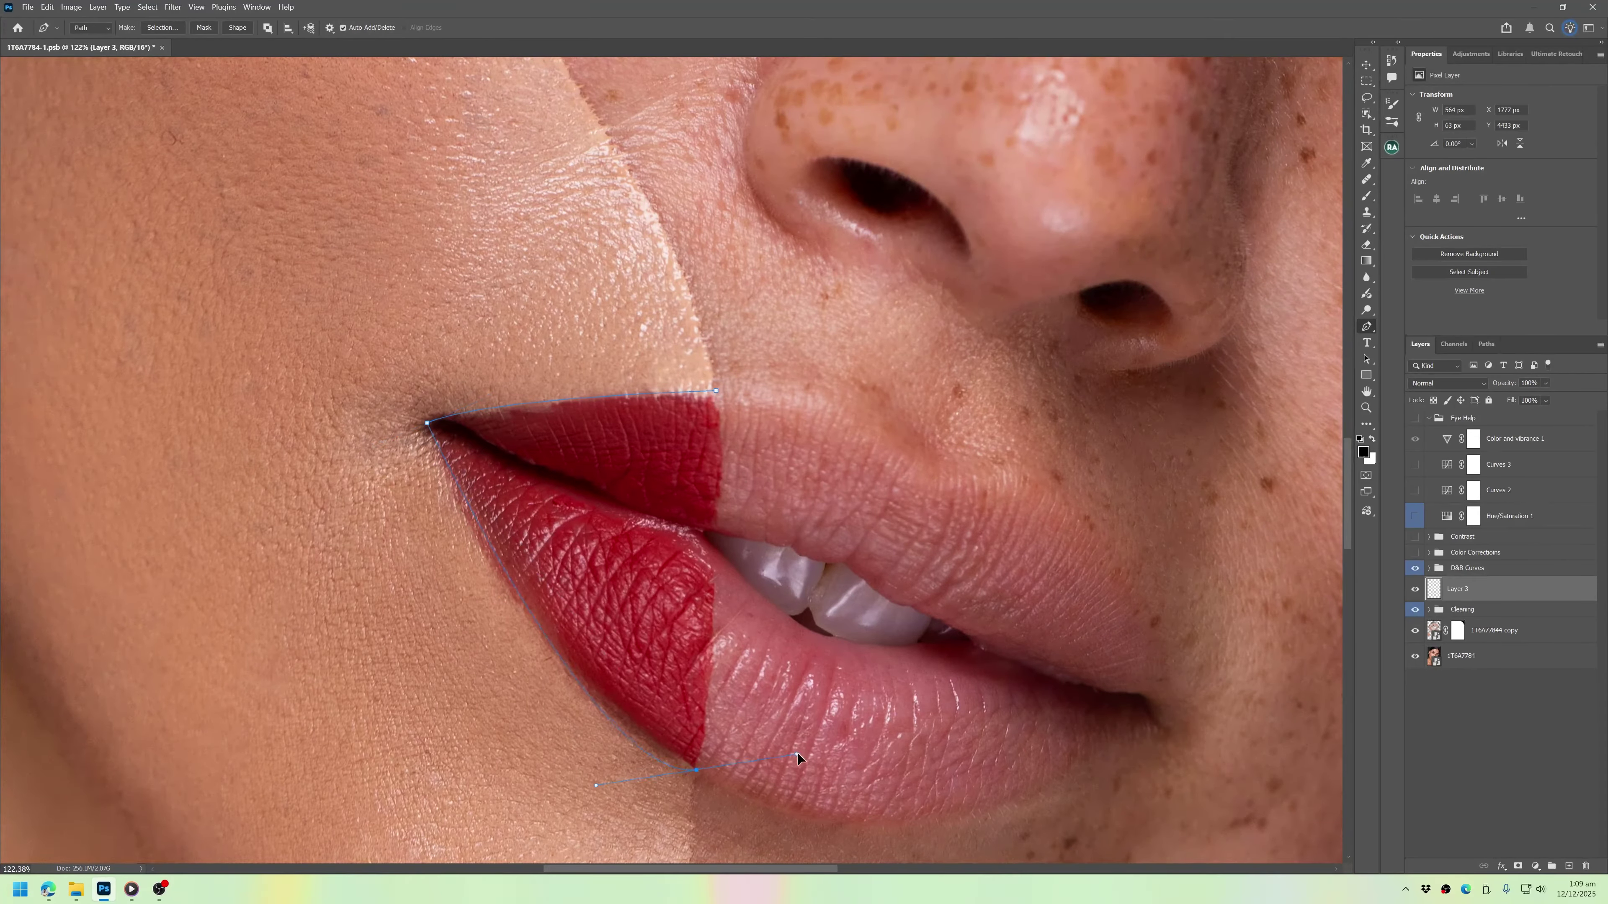
{"action": "right_click", "coordinate": [709, 399]}
{"action": "left_click", "coordinate": [742, 461]}
{"action": "left_click", "coordinate": [864, 254]}
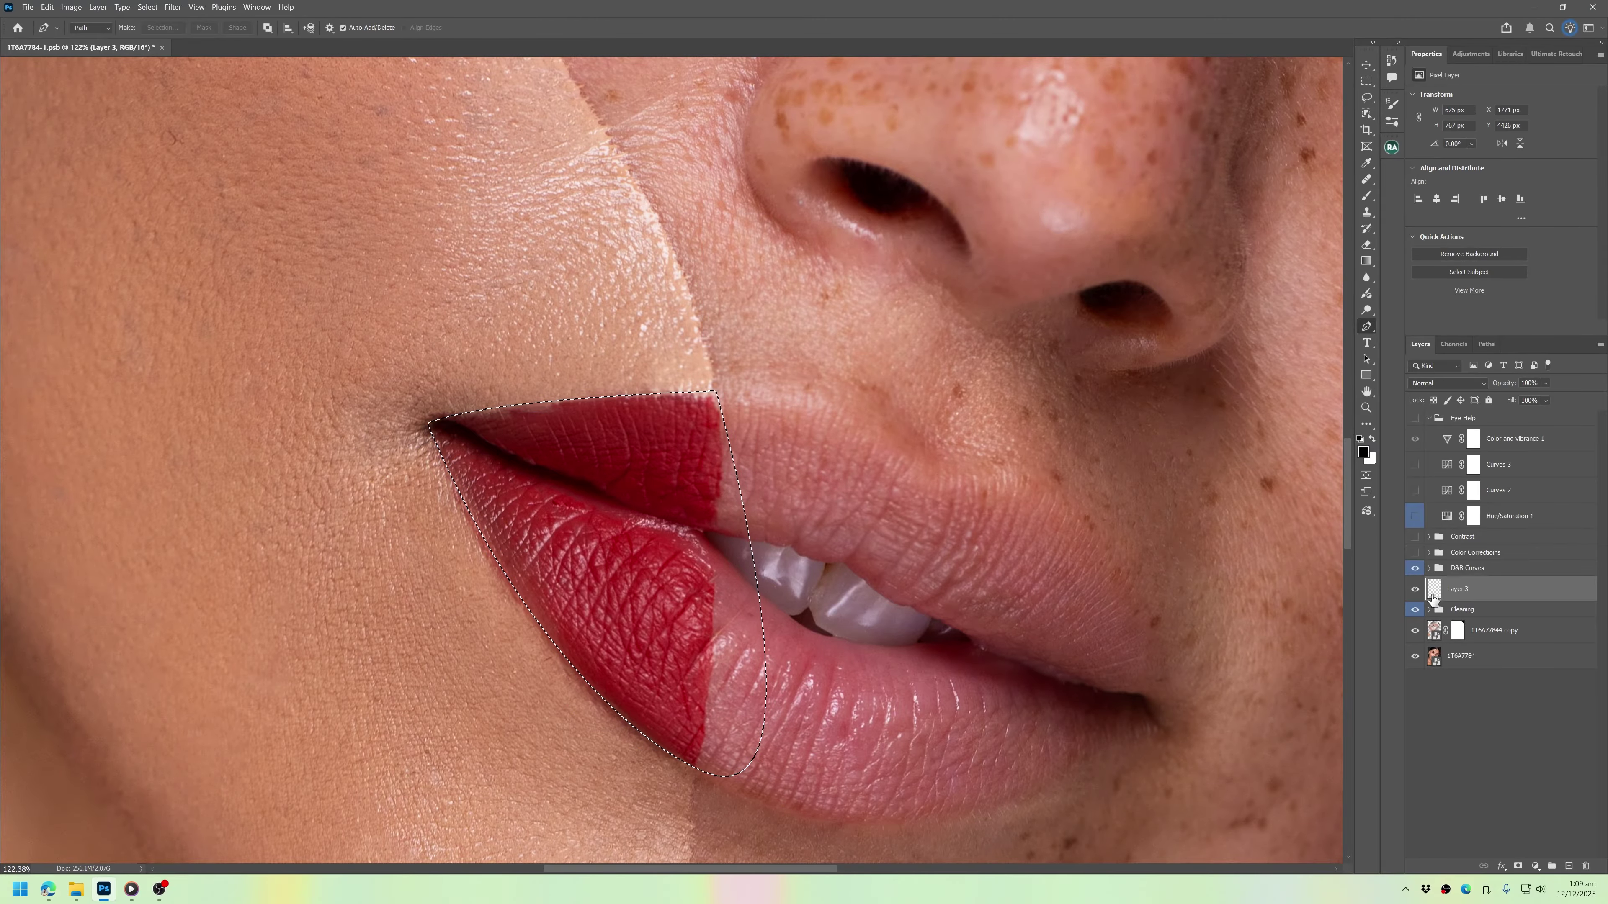
- Clean the outer edges of the red lips inside the selection on Layer 3 with a small Clone Stamp in Normal mode
{"action": "key", "text": "s"}
{"action": "left_click", "coordinate": [196, 28]}
{"action": "left_click", "coordinate": [340, 40]}
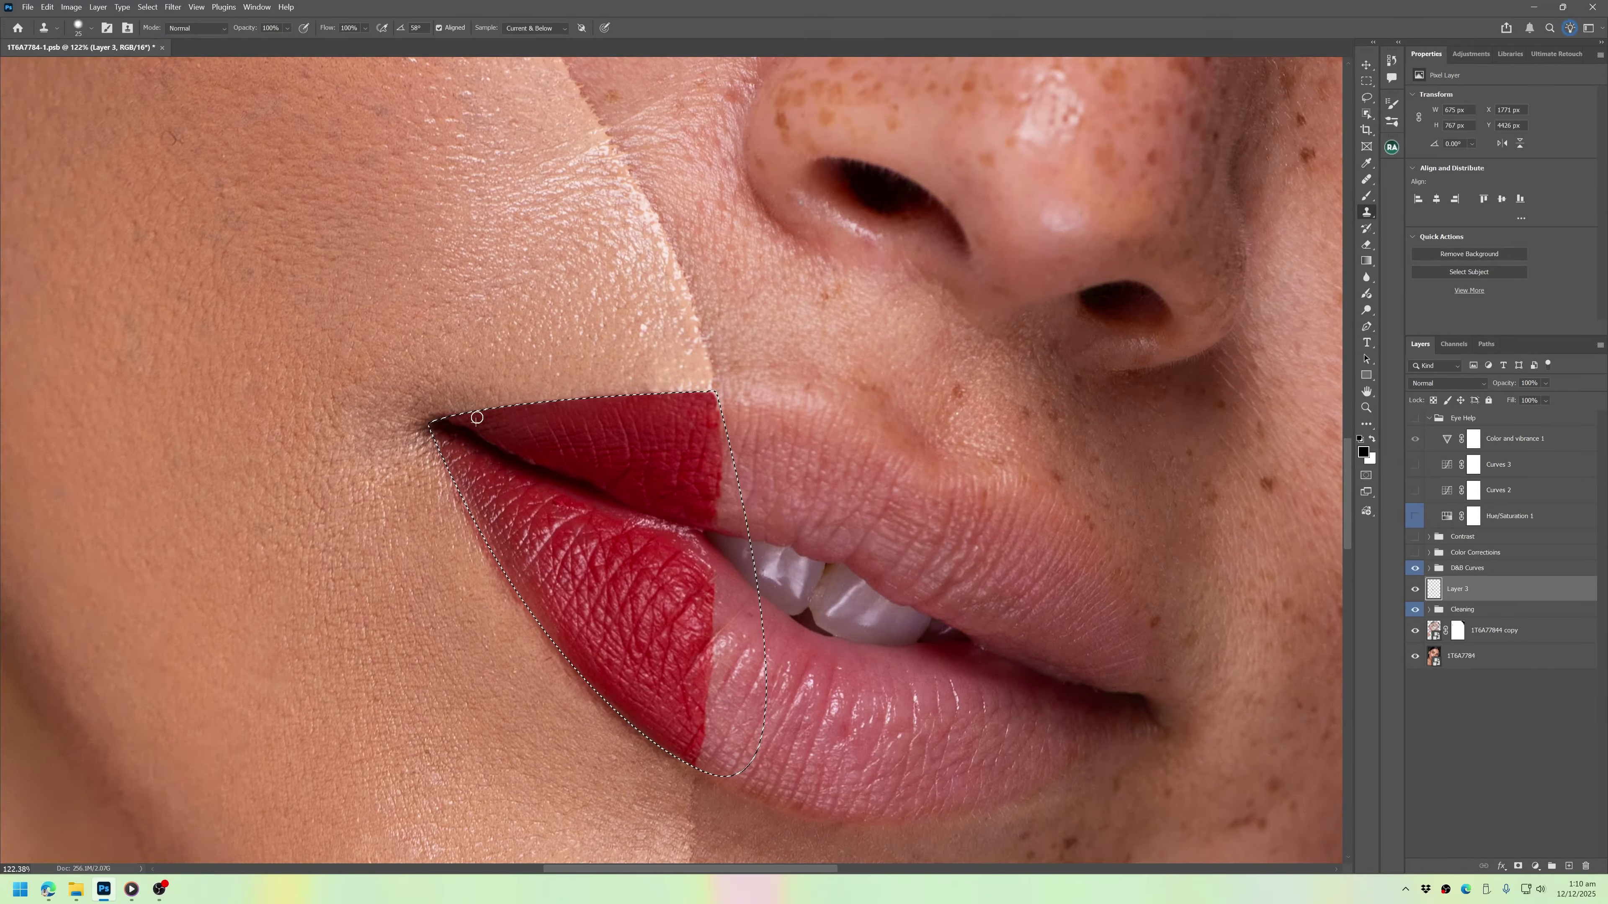
{"action": "key", "text": "bracketleft"}
{"action": "scroll", "coordinate": [630, 709], "scroll_direction": "down", "scroll_amount": 3}
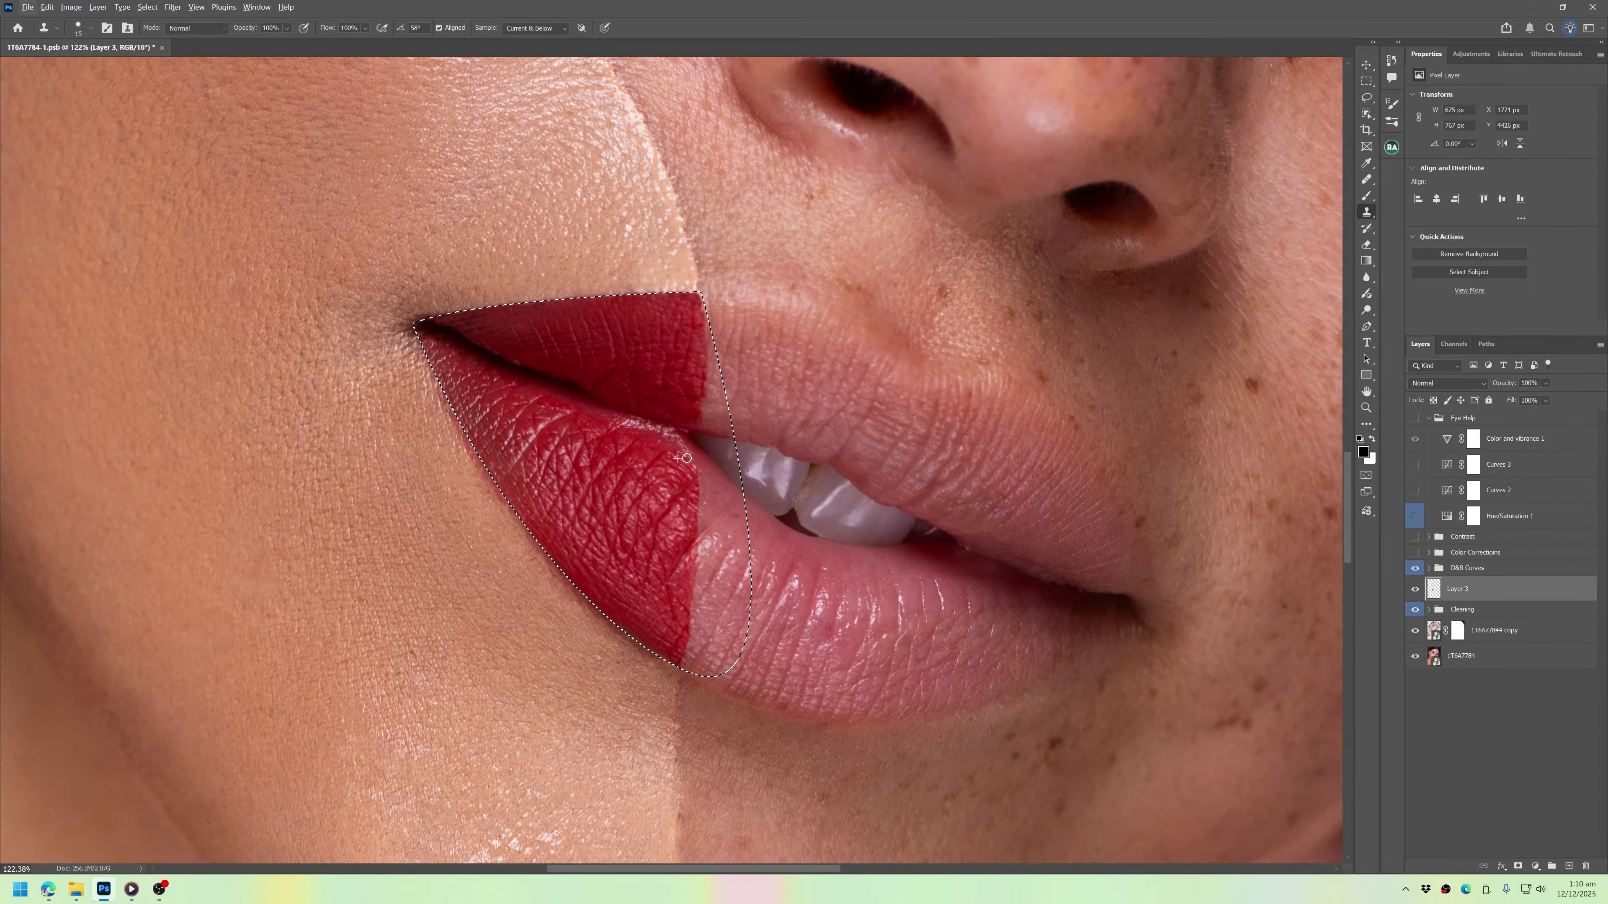
{"action": "key", "text": "bracketleft"}
{"action": "left_click_drag", "start_coordinate": [577, 590], "coordinate": [668, 661]}
{"action": "key", "text": "bracketright"}
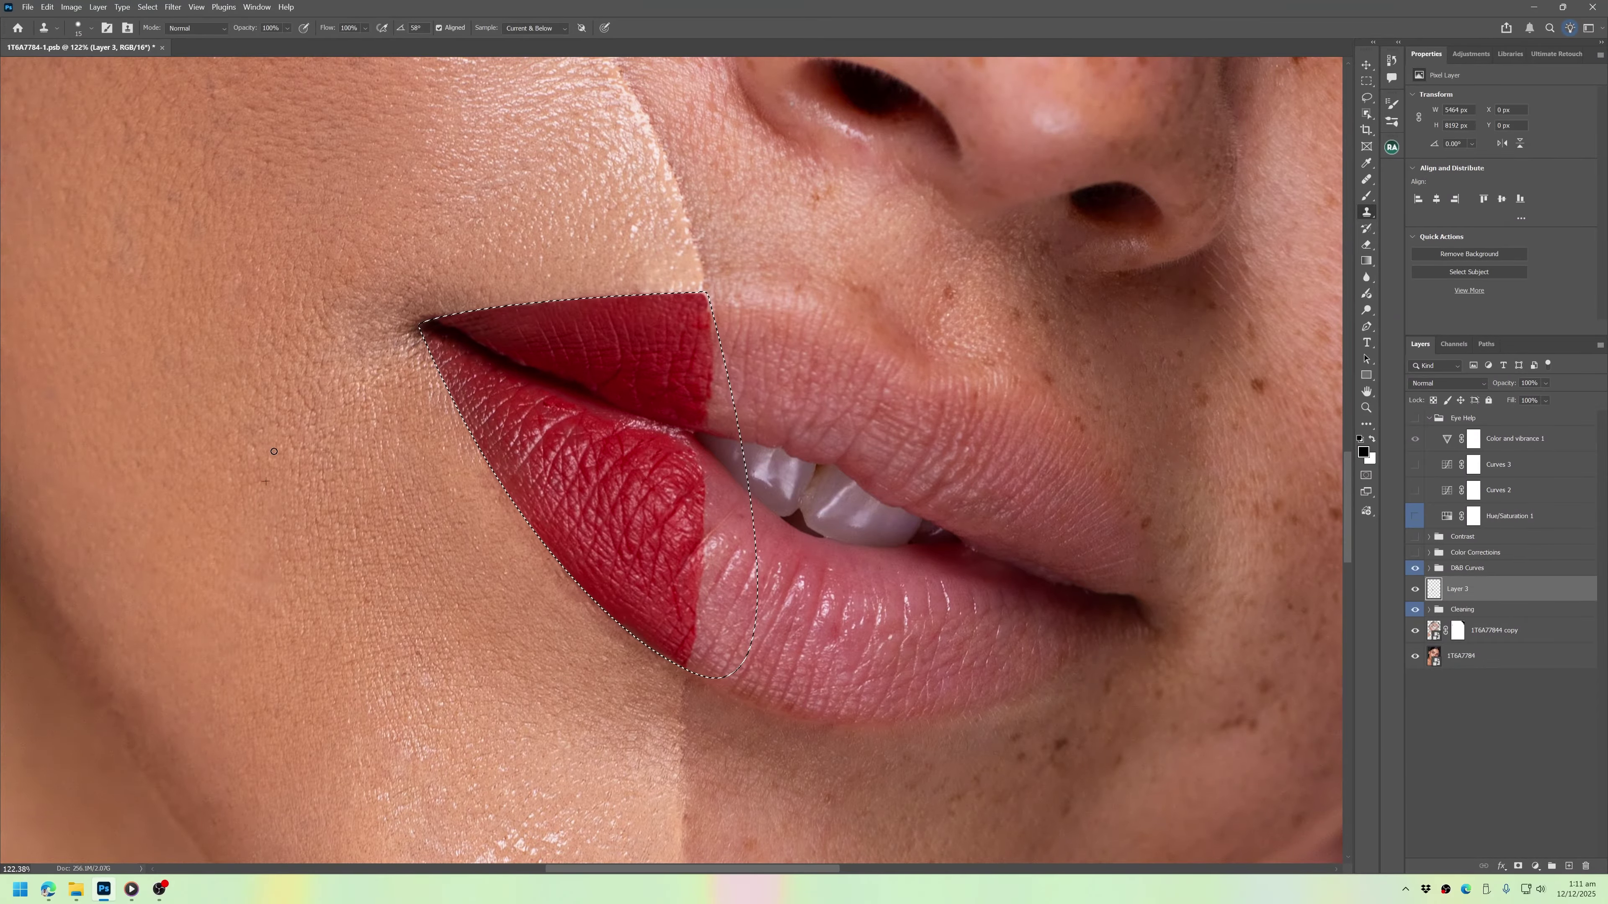
- Deselect and refine the upper lip border and the edge between red and bare lip with a tiny Clone Stamp
{"action": "key", "text": "ctrl+d"}
{"action": "key", "text": "bracketleft"}
{"action": "key", "text": "bracketleft"}
{"action": "key", "text": "bracketleft"}
{"action": "left_click", "coordinate": [557, 306], "text": "alt"}
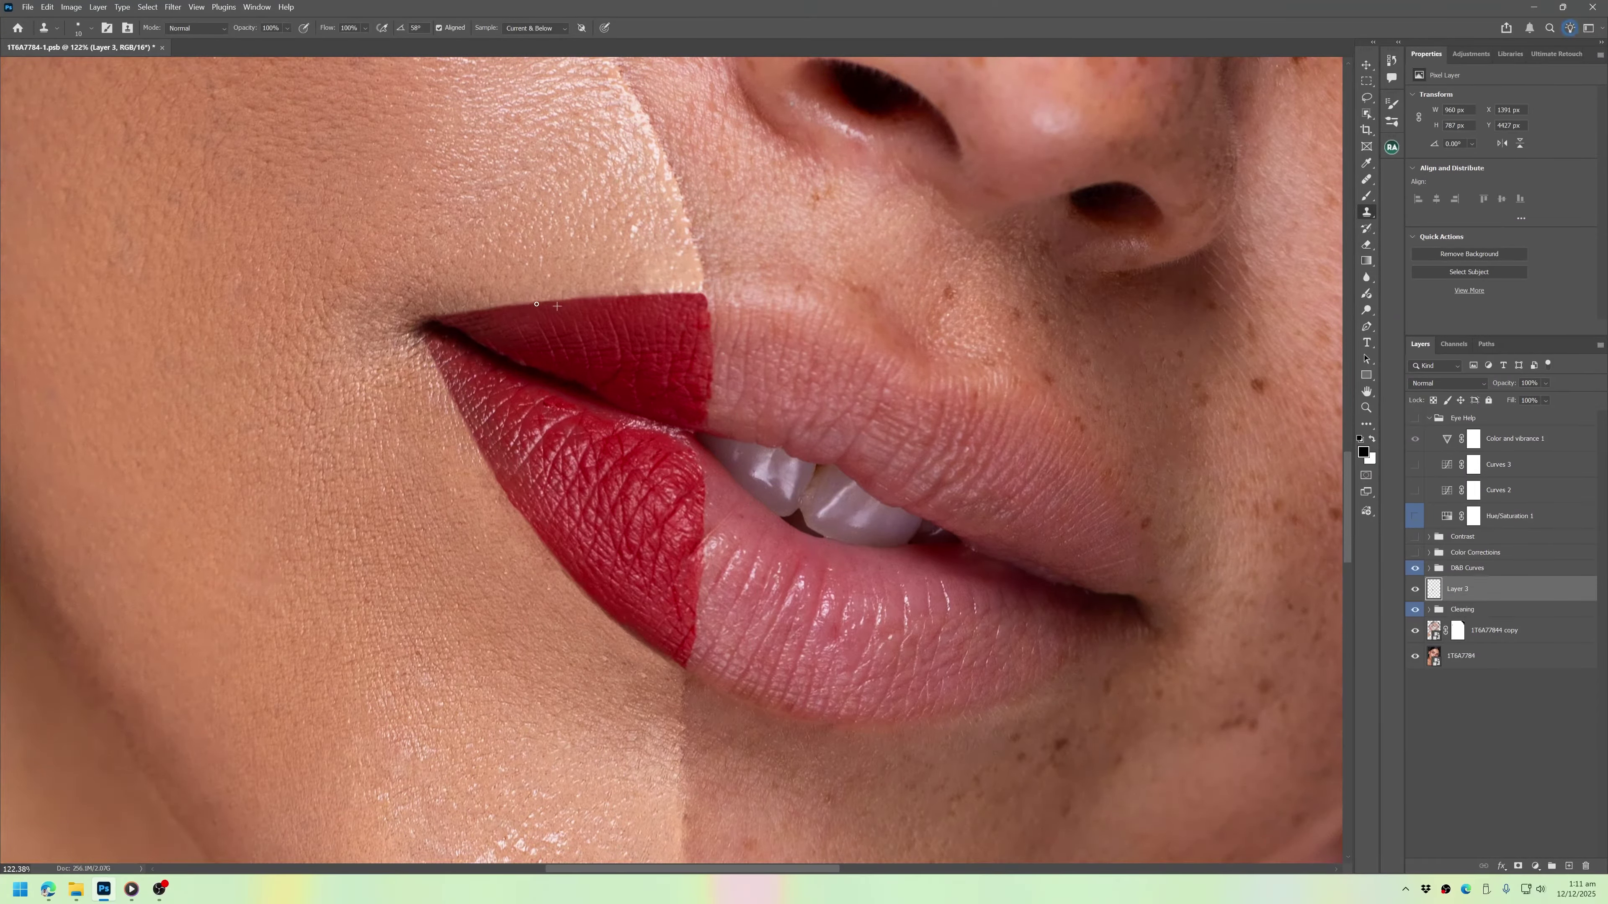
{"action": "left_click_drag", "start_coordinate": [703, 429], "coordinate": [734, 434]}
{"action": "mouse_move", "coordinate": [681, 517]}
{"action": "left_mouse_down"}
{"action": "mouse_move", "coordinate": [622, 518]}
{"action": "mouse_move", "coordinate": [690, 507]}
{"action": "mouse_move", "coordinate": [735, 557]}
{"action": "mouse_move", "coordinate": [661, 521]}
{"action": "left_mouse_up"}
{"action": "key", "text": "bracketleft"}
- Add a Hue/Saturation adjustment for a richer red, invert its mask and paint the effect onto the red lip half
{"action": "left_click", "coordinate": [1535, 865]}
{"action": "left_click", "coordinate": [1535, 700]}
{"action": "left_click_drag", "start_coordinate": [1501, 152], "coordinate": [1478, 204]}
{"action": "left_click", "coordinate": [1415, 215]}
{"action": "key", "text": "ctrl+i"}
{"action": "mouse_move", "coordinate": [646, 531]}
{"action": "left_mouse_down"}
{"action": "mouse_move", "coordinate": [716, 534]}
{"action": "mouse_move", "coordinate": [713, 496]}
{"action": "left_mouse_up"}
{"action": "key", "text": "b"}
{"action": "mouse_move", "coordinate": [521, 438]}
{"action": "left_mouse_down"}
{"action": "mouse_move", "coordinate": [601, 538]}
{"action": "mouse_move", "coordinate": [650, 668]}
{"action": "mouse_move", "coordinate": [655, 518]}
{"action": "left_mouse_up"}
- Load the lip path as a selection, fill in the Hue/Saturation 4 mask with a larger brush, then deselect and tidy the mask edges
{"action": "left_click", "coordinate": [1485, 344]}
{"action": "left_click", "coordinate": [1420, 364], "text": "ctrl"}
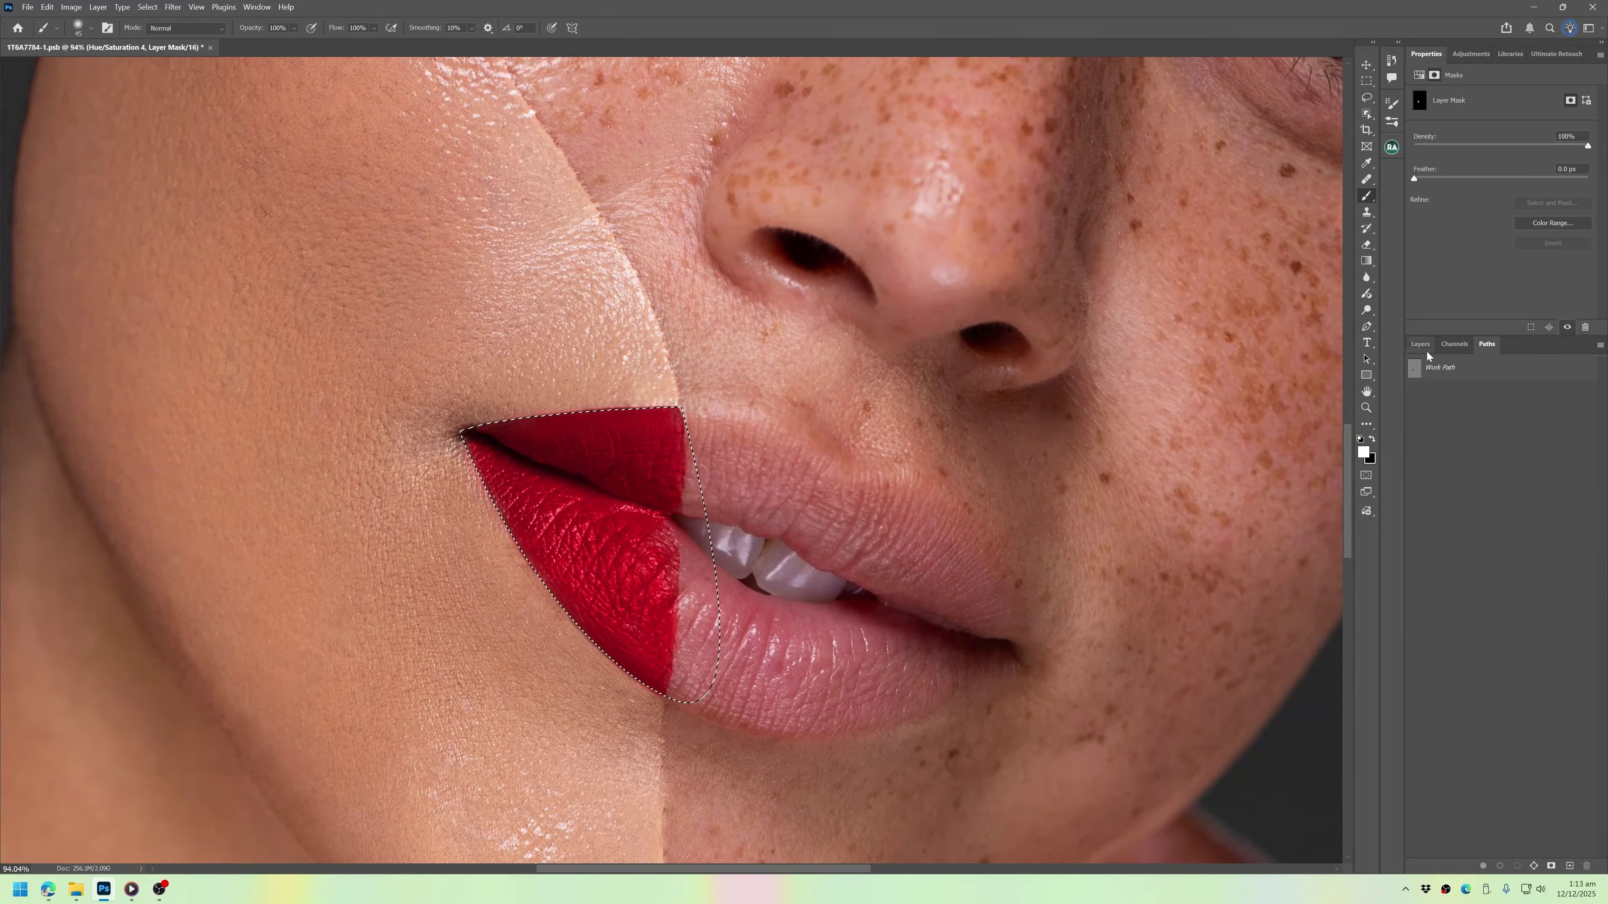
{"action": "left_click", "coordinate": [1419, 344]}
{"action": "key", "text": "bracketright"}
{"action": "key", "text": "bracketright"}
{"action": "key", "text": "bracketright"}
{"action": "key", "text": "bracketright"}
{"action": "key", "text": "bracketright"}
{"action": "key", "text": "bracketright"}
{"action": "key", "text": "bracketright"}
{"action": "key", "text": "bracketright"}
{"action": "key", "text": "bracketright"}
{"action": "key", "text": "bracketright"}
{"action": "key", "text": "bracketright"}
{"action": "key", "text": "bracketright"}
{"action": "key", "text": "bracketright"}
{"action": "key", "text": "bracketright"}
{"action": "key", "text": "x"}
{"action": "key", "text": "x"}
{"action": "mouse_move", "coordinate": [569, 607]}
{"action": "left_mouse_down"}
{"action": "mouse_move", "coordinate": [530, 403]}
{"action": "mouse_move", "coordinate": [633, 405]}
{"action": "left_mouse_up"}
{"action": "key", "text": "ctrl+d"}
{"action": "left_click_drag", "start_coordinate": [563, 632], "coordinate": [469, 632]}
- Readjust the Hue/Saturation 4 colour sliders for the red lips and limit the adjustment's tonal range with Blend If
{"action": "left_click", "coordinate": [1436, 589]}
{"action": "left_click_drag", "start_coordinate": [1413, 156], "coordinate": [1414, 155]}
{"action": "left_click_drag", "start_coordinate": [759, 507], "coordinate": [754, 488]}
{"action": "left_click_drag", "start_coordinate": [1510, 180], "coordinate": [1493, 204]}
{"action": "double_click", "coordinate": [1575, 597]}
{"action": "left_click_drag", "start_coordinate": [1288, 445], "coordinate": [1305, 446]}
{"action": "key", "text": "Return"}
- Add a Color Balance shifted towards red and magenta, invert its mask, paint it onto the bare lips and lower its opacity
{"action": "left_click", "coordinate": [1535, 866]}
{"action": "left_click", "coordinate": [1449, 779]}
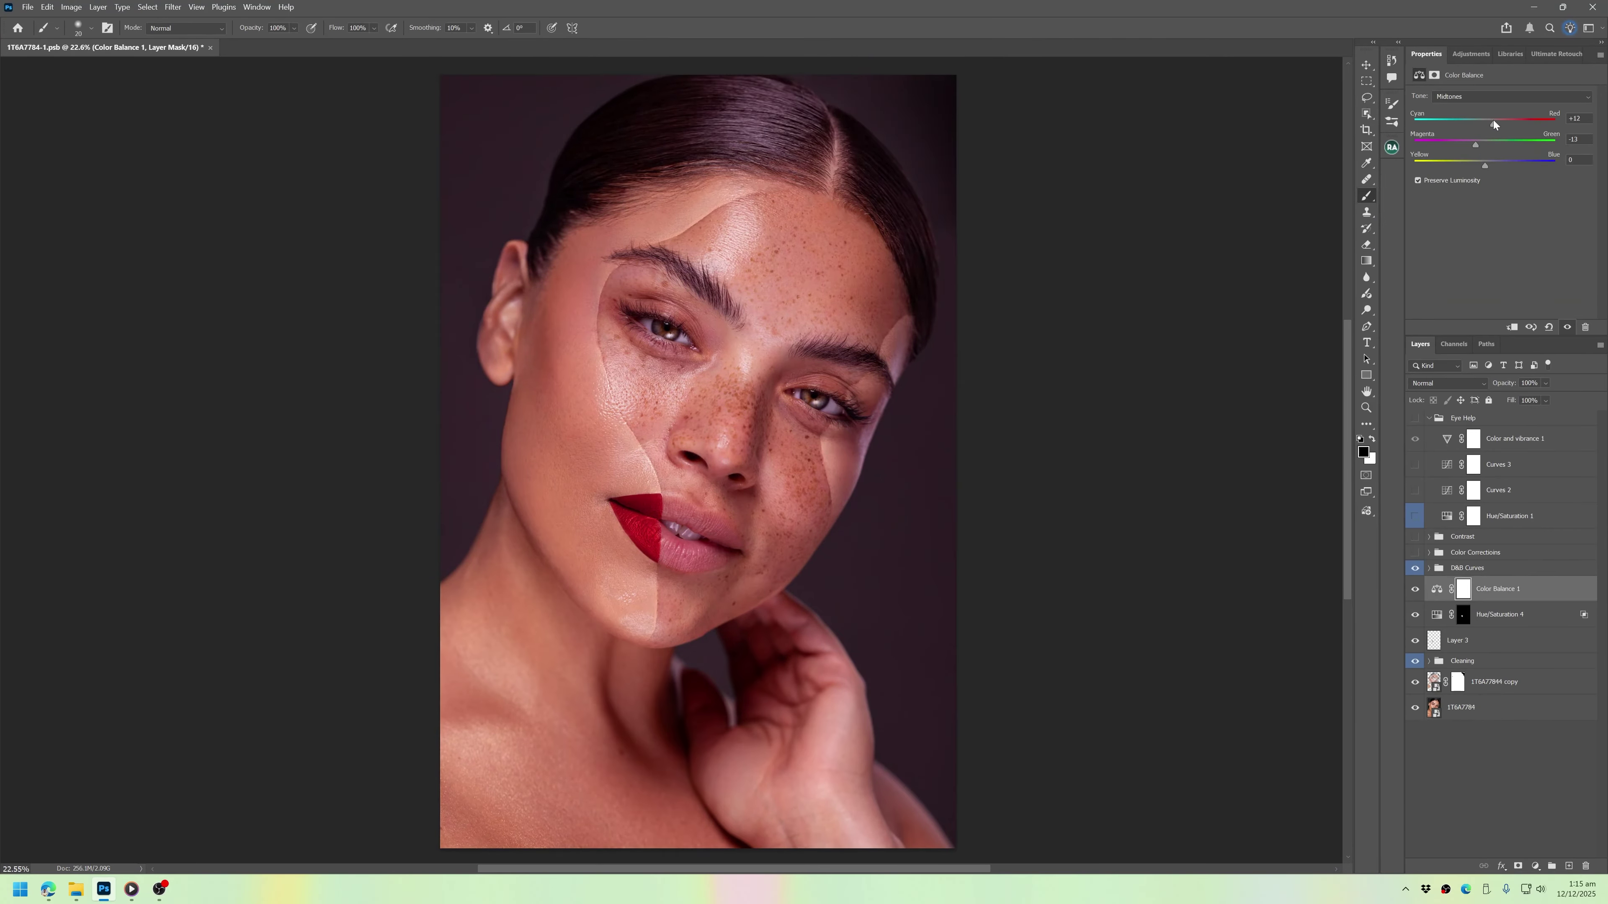
{"action": "key", "text": "ctrl+i"}
{"action": "key", "text": "b"}
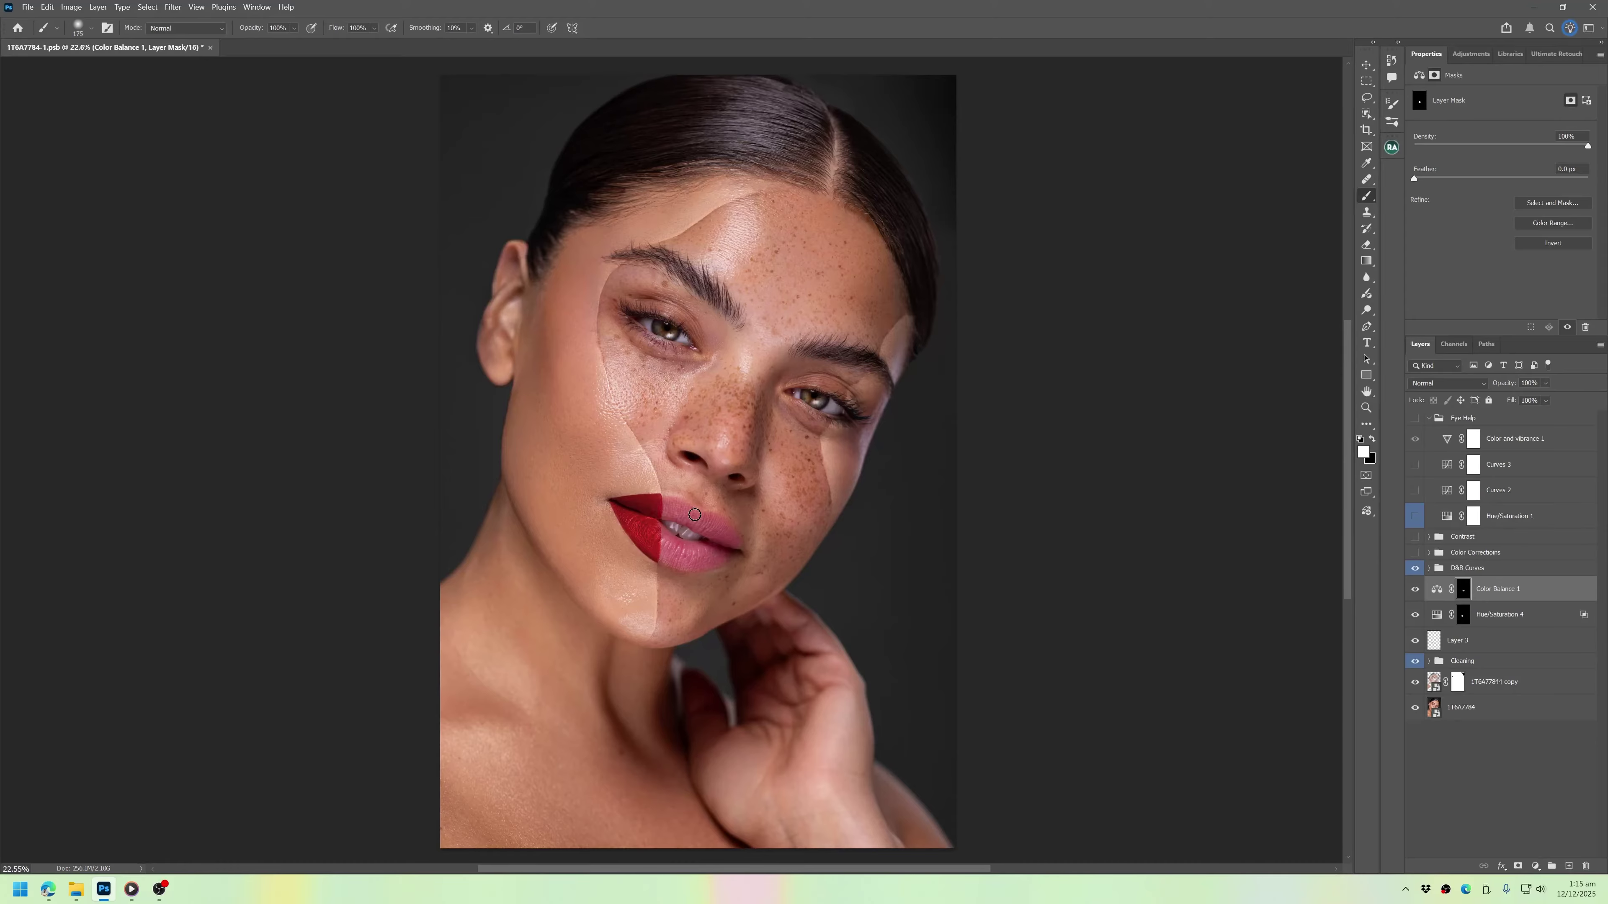
{"action": "left_click_drag", "start_coordinate": [1505, 384], "coordinate": [1492, 385]}
- Limit the Color Balance 1 tonal range with Blend If and review the blending options of Hue/Saturation 4
{"action": "double_click", "coordinate": [1549, 590]}
{"action": "left_click", "coordinate": [1555, 206]}
{"action": "left_click_drag", "start_coordinate": [1288, 445], "coordinate": [1383, 447]}
{"action": "double_click", "coordinate": [1549, 611]}
{"action": "left_click", "coordinate": [1555, 206]}
{"action": "left_click", "coordinate": [1538, 589]}
- Add a Curves adjustment above Color Balance 1, limit it with Blend If, invert its mask and paint it onto the bare lips
{"action": "left_click", "coordinate": [1535, 866]}
{"action": "left_click", "coordinate": [1450, 703]}
{"action": "double_click", "coordinate": [1550, 589]}
{"action": "left_click", "coordinate": [1555, 206]}
{"action": "key", "text": "ctrl+i"}
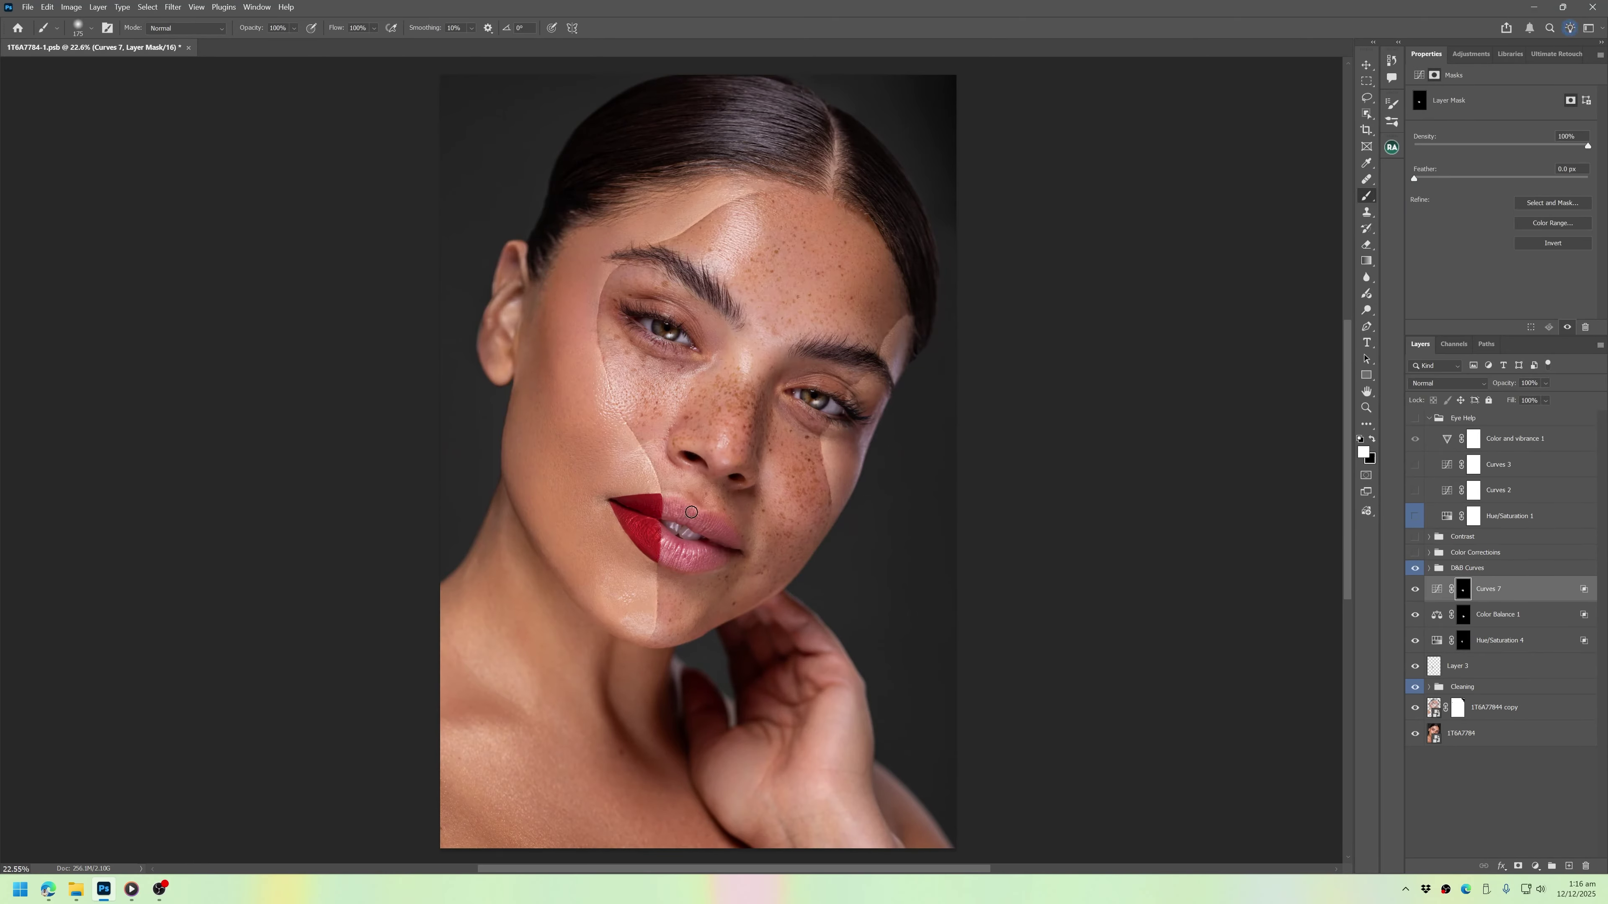
- Clean up stray hairs around the eyebrows on the Curves 1 layer with the Spot Healing Brush
{"action": "scroll", "coordinate": [804, 510], "scroll_direction": "down", "scroll_amount": 1}
{"action": "key", "text": "bracketleft"}
{"action": "key", "text": "bracketleft"}
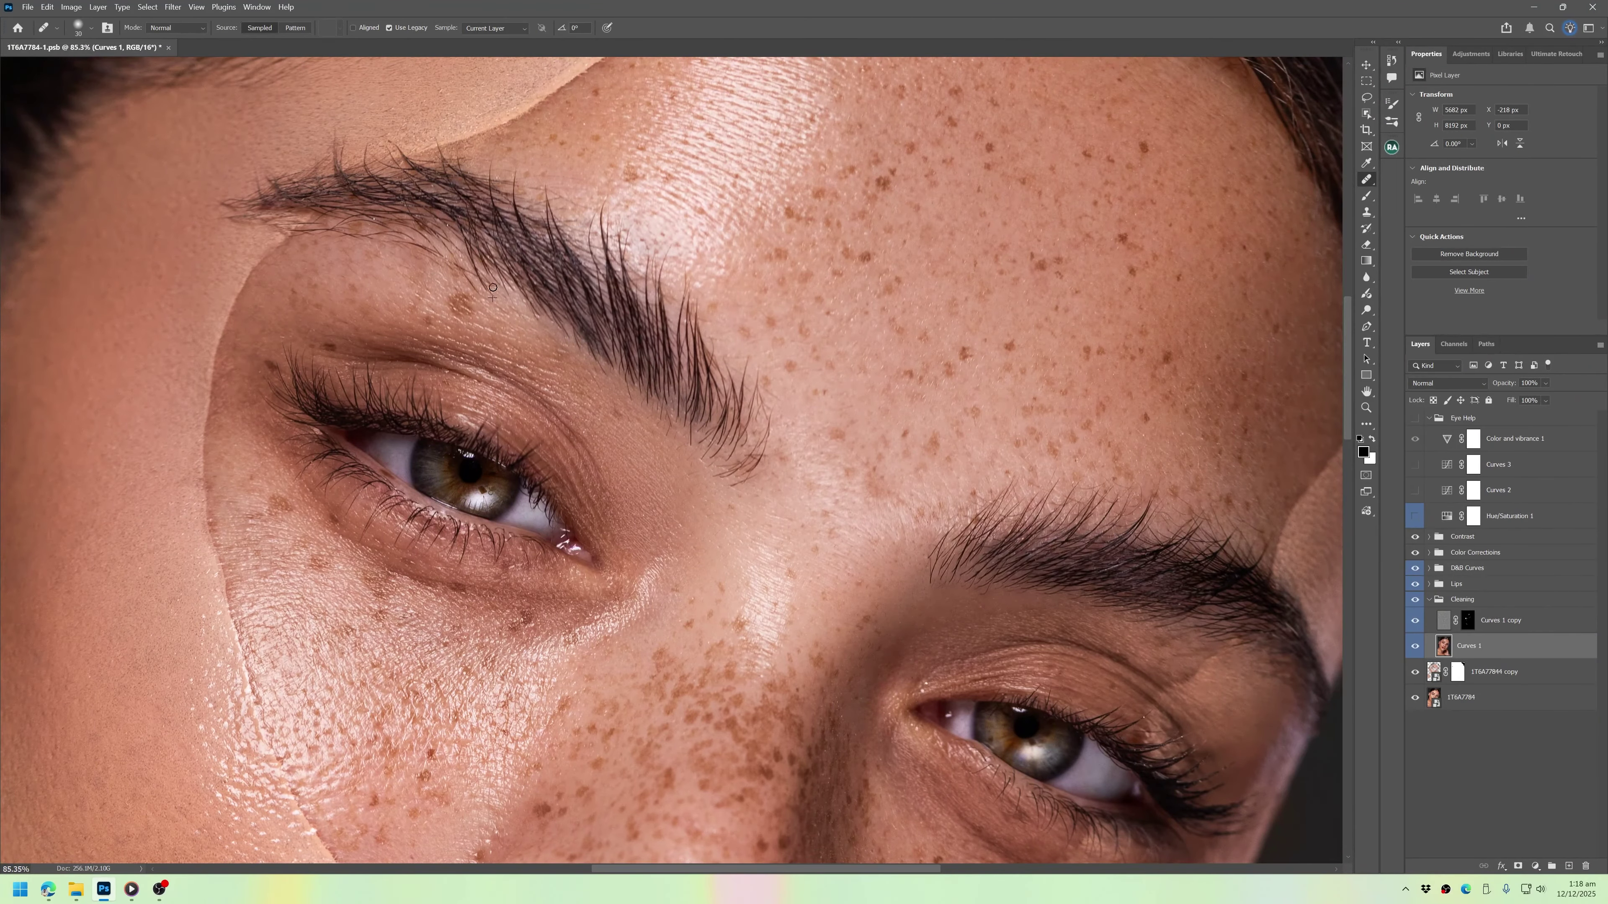
{"action": "key", "text": "shift+j"}
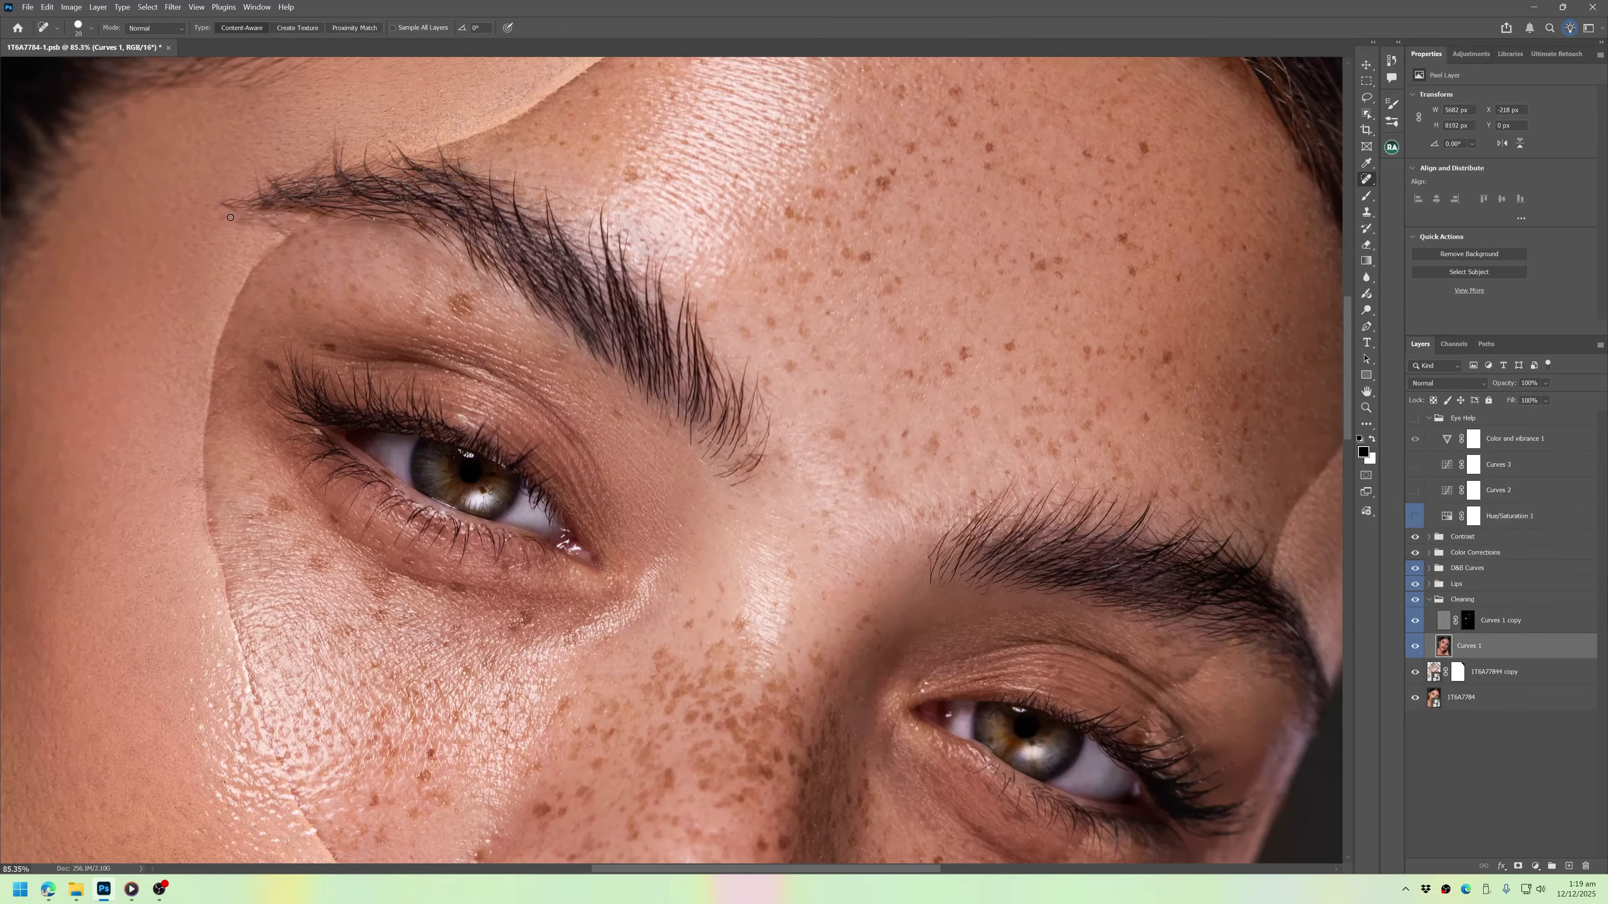
{"action": "left_click_drag", "start_coordinate": [883, 363], "coordinate": [611, 261]}
{"action": "key", "text": "]"}
{"action": "left_click_drag", "start_coordinate": [923, 554], "coordinate": [657, 435]}
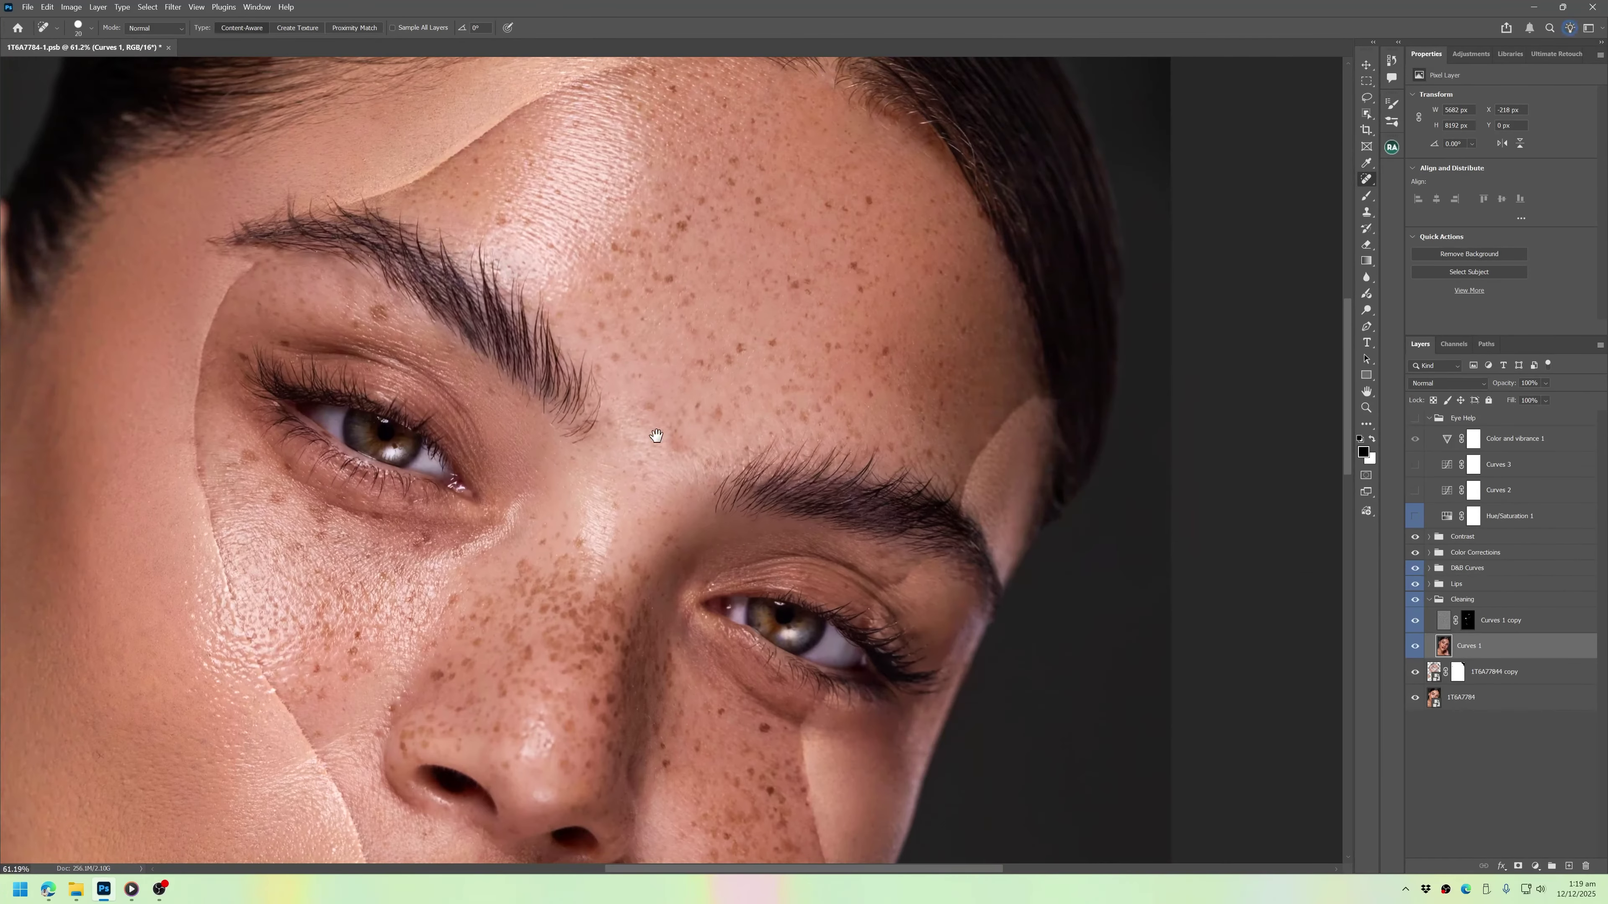
- Review the Lips, D&B Curves, Contrast and Color Corrections groups and their effect on the portrait
{"action": "left_click", "coordinate": [1428, 600]}
{"action": "left_click", "coordinate": [1455, 584]}
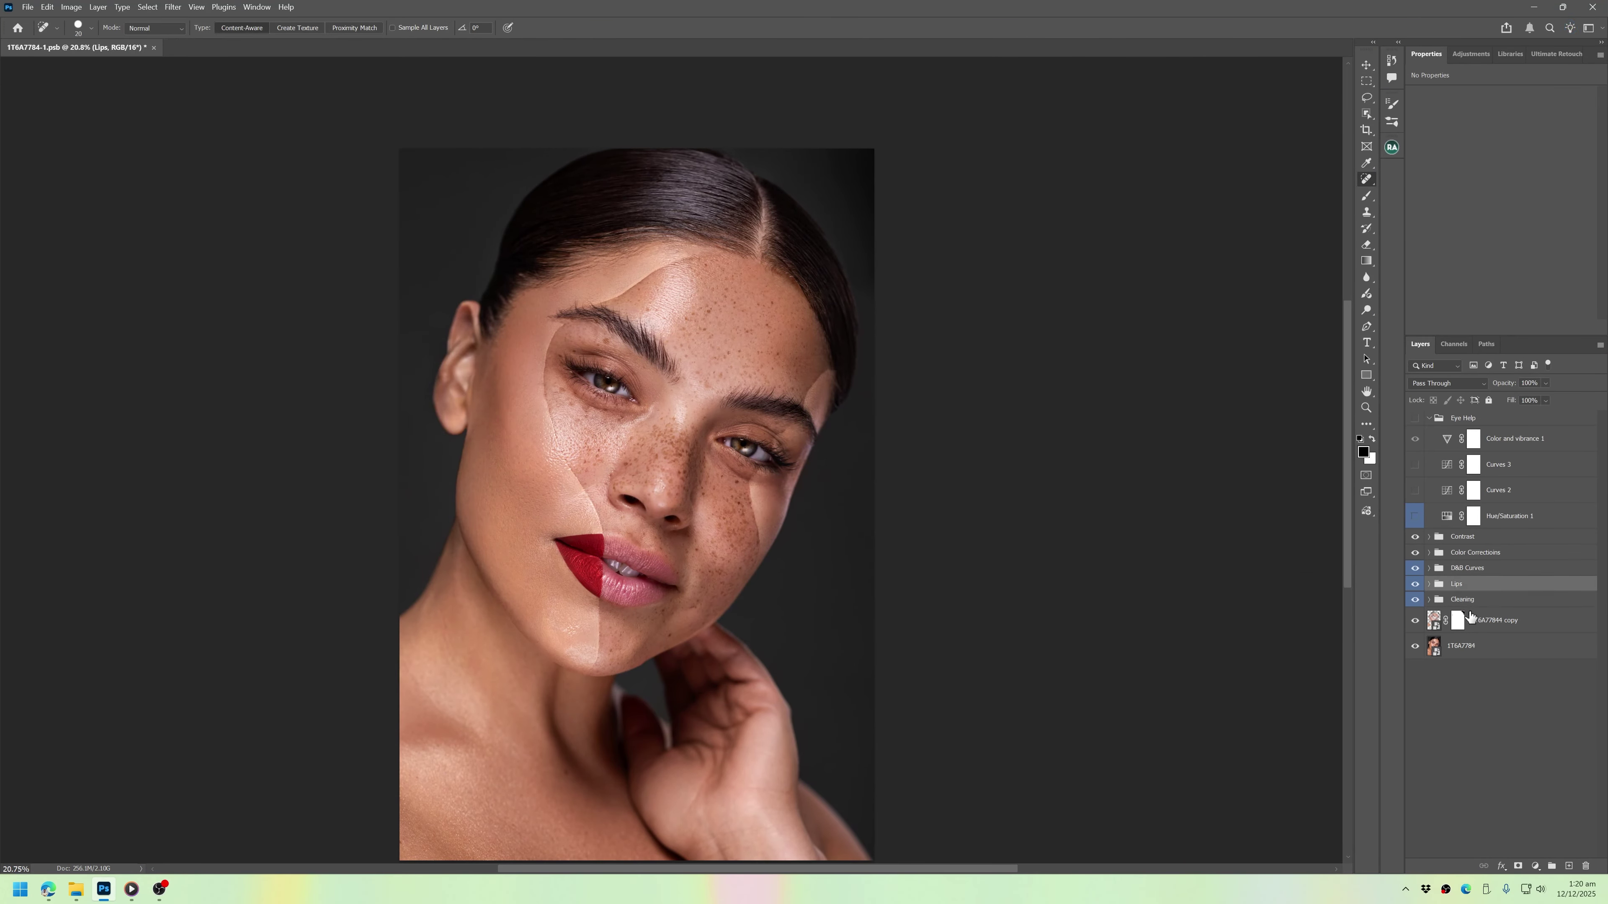
{"action": "left_click", "coordinate": [1428, 584]}
{"action": "left_click", "coordinate": [1429, 584]}
{"action": "left_click", "coordinate": [1439, 537]}
{"action": "left_click", "coordinate": [1428, 584]}
{"action": "left_click", "coordinate": [1428, 584]}
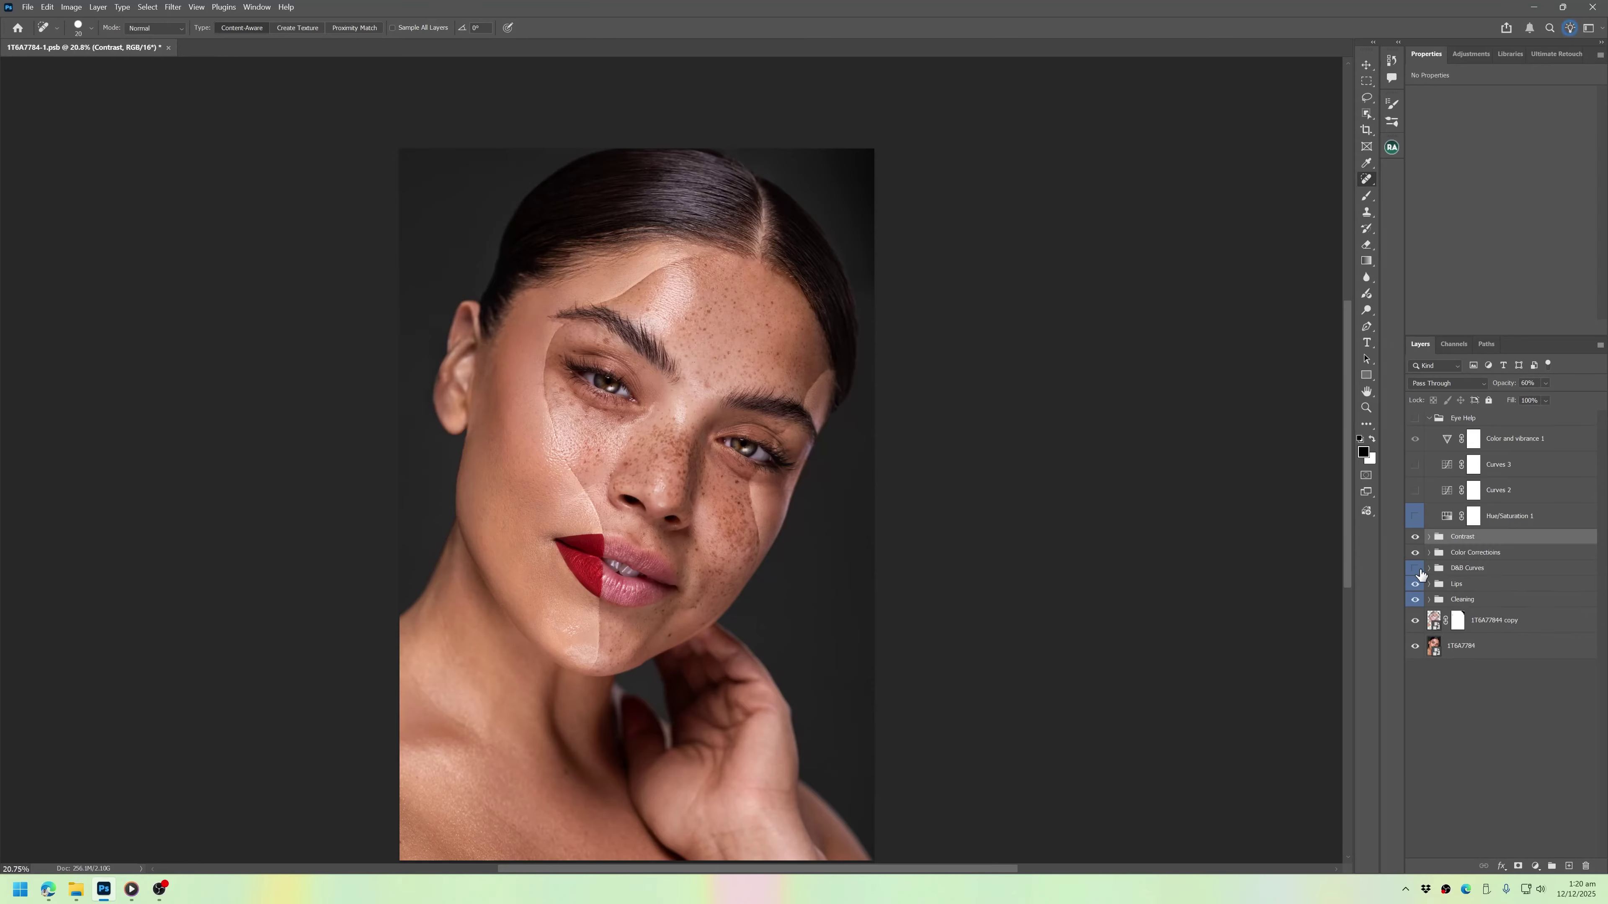
{"action": "left_click", "coordinate": [1428, 552]}
{"action": "left_click", "coordinate": [1430, 650]}
{"action": "left_click", "coordinate": [1428, 553]}
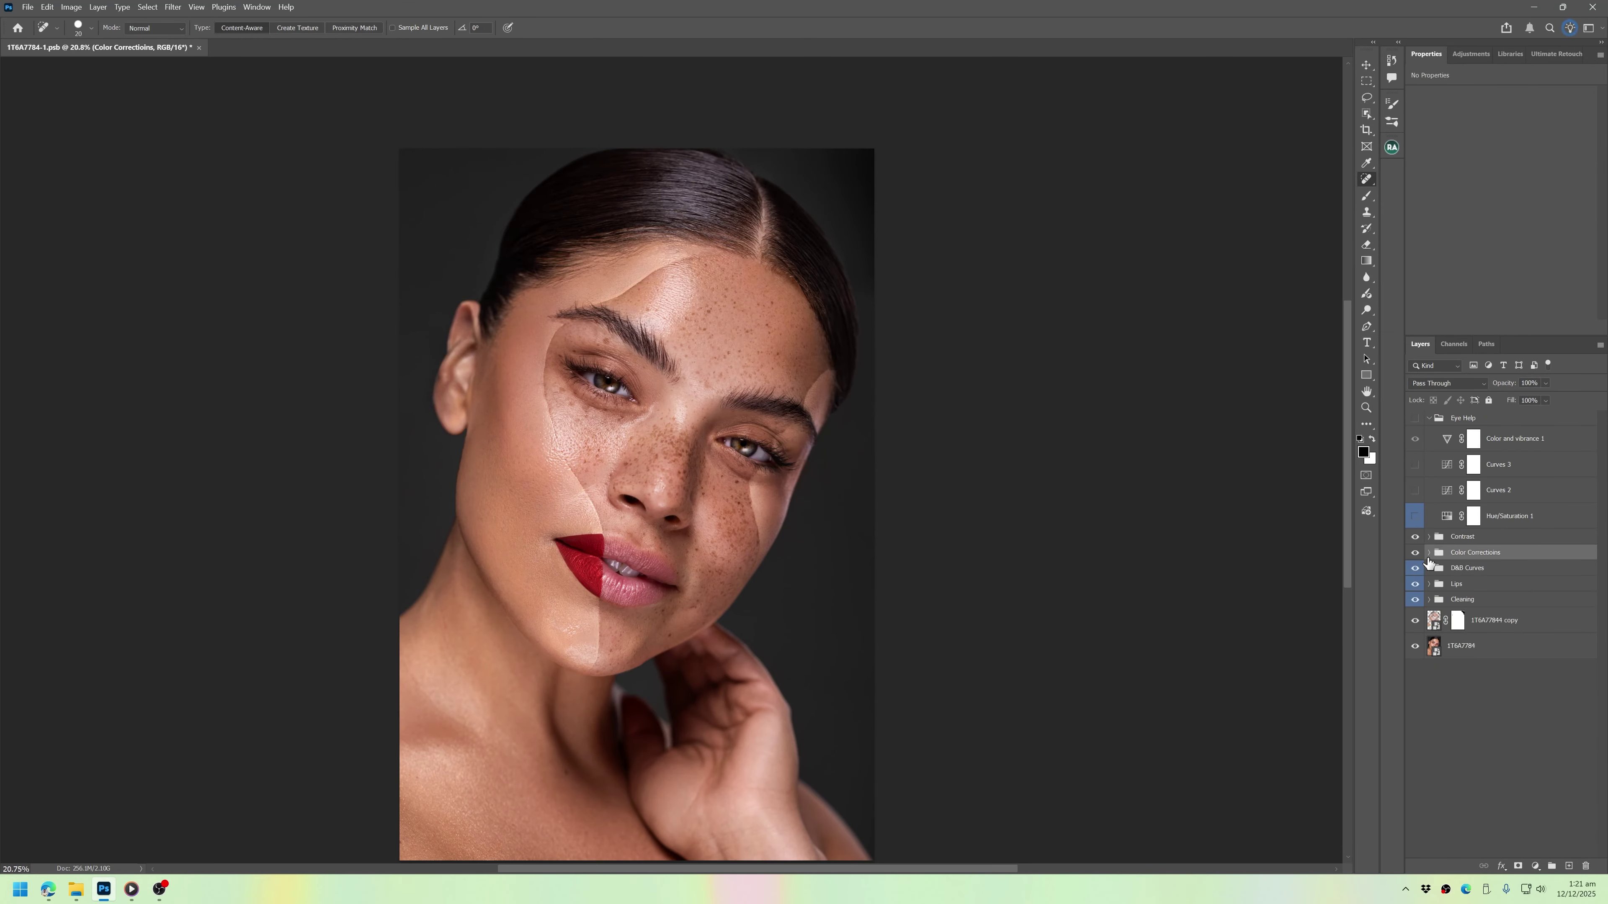
- Add a Curves adjustment above the Contrast group mapping input 137 to output 117, set it to Darken and invert its mask
{"action": "left_click", "coordinate": [1471, 537]}
{"action": "left_click", "coordinate": [1535, 866]}
{"action": "left_click", "coordinate": [1509, 697]}
{"action": "left_click_drag", "start_coordinate": [1515, 200], "coordinate": [1516, 210]}
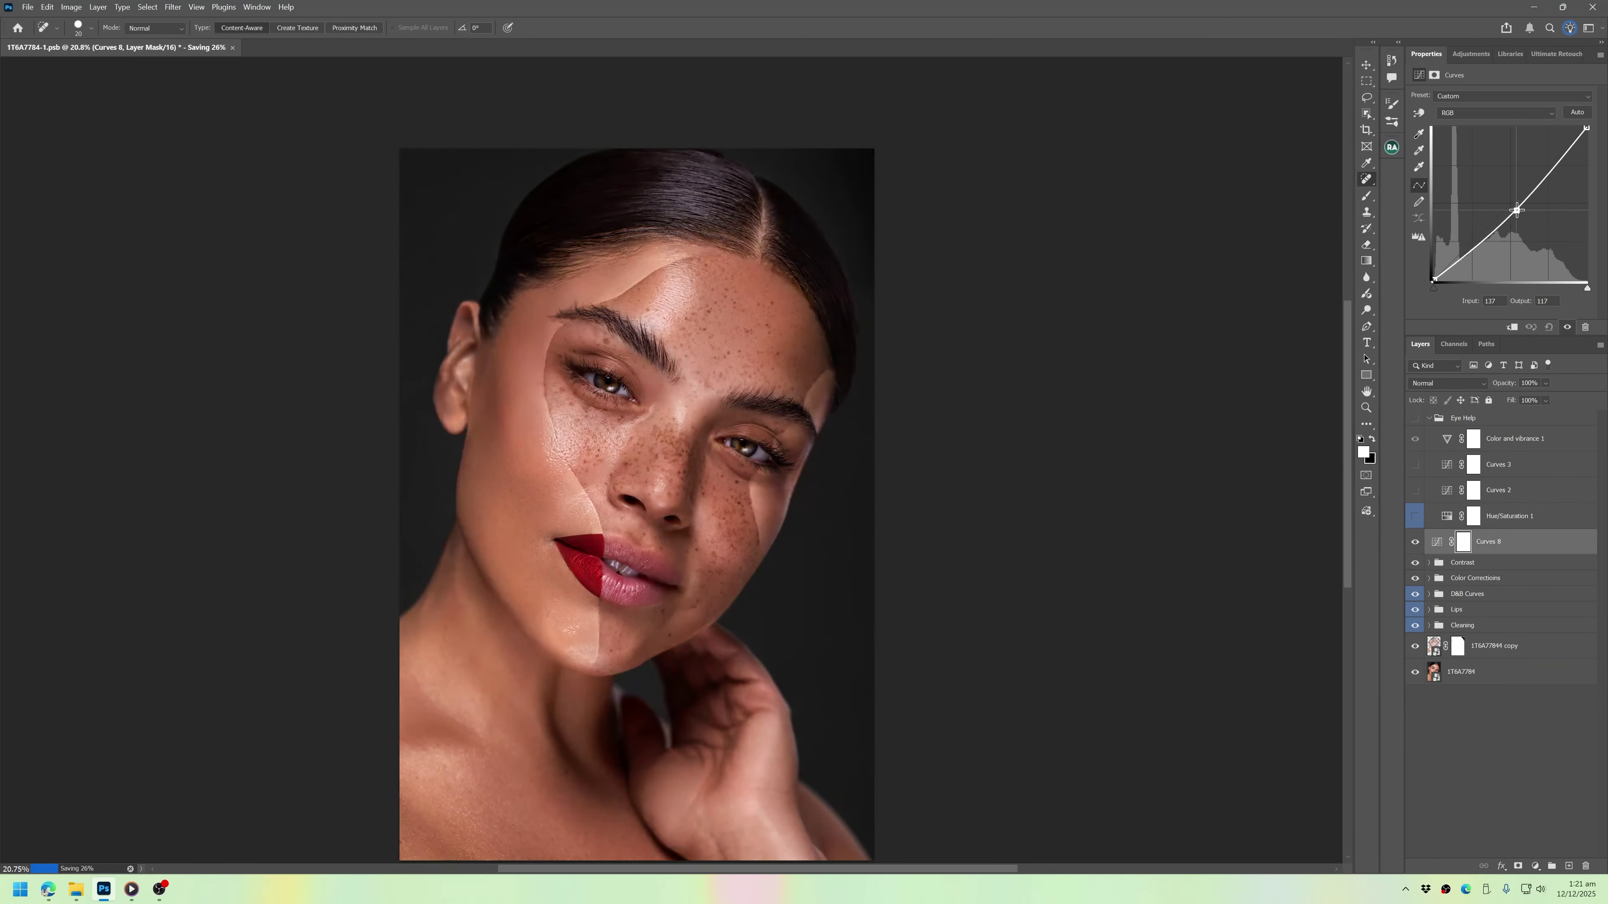
{"action": "left_click", "coordinate": [1447, 384]}
{"action": "left_click", "coordinate": [1422, 421]}
{"action": "key", "text": "ctrl+i"}
- Paint white on the Curves 8 mask around the eyes to darken the lash lines
{"action": "left_click_drag", "start_coordinate": [640, 370], "coordinate": [759, 369]}
{"action": "key", "text": "b"}
{"action": "left_click_drag", "start_coordinate": [509, 377], "coordinate": [465, 371]}
{"action": "left_click_drag", "start_coordinate": [953, 651], "coordinate": [666, 476]}
{"action": "left_click_drag", "start_coordinate": [747, 465], "coordinate": [839, 484]}
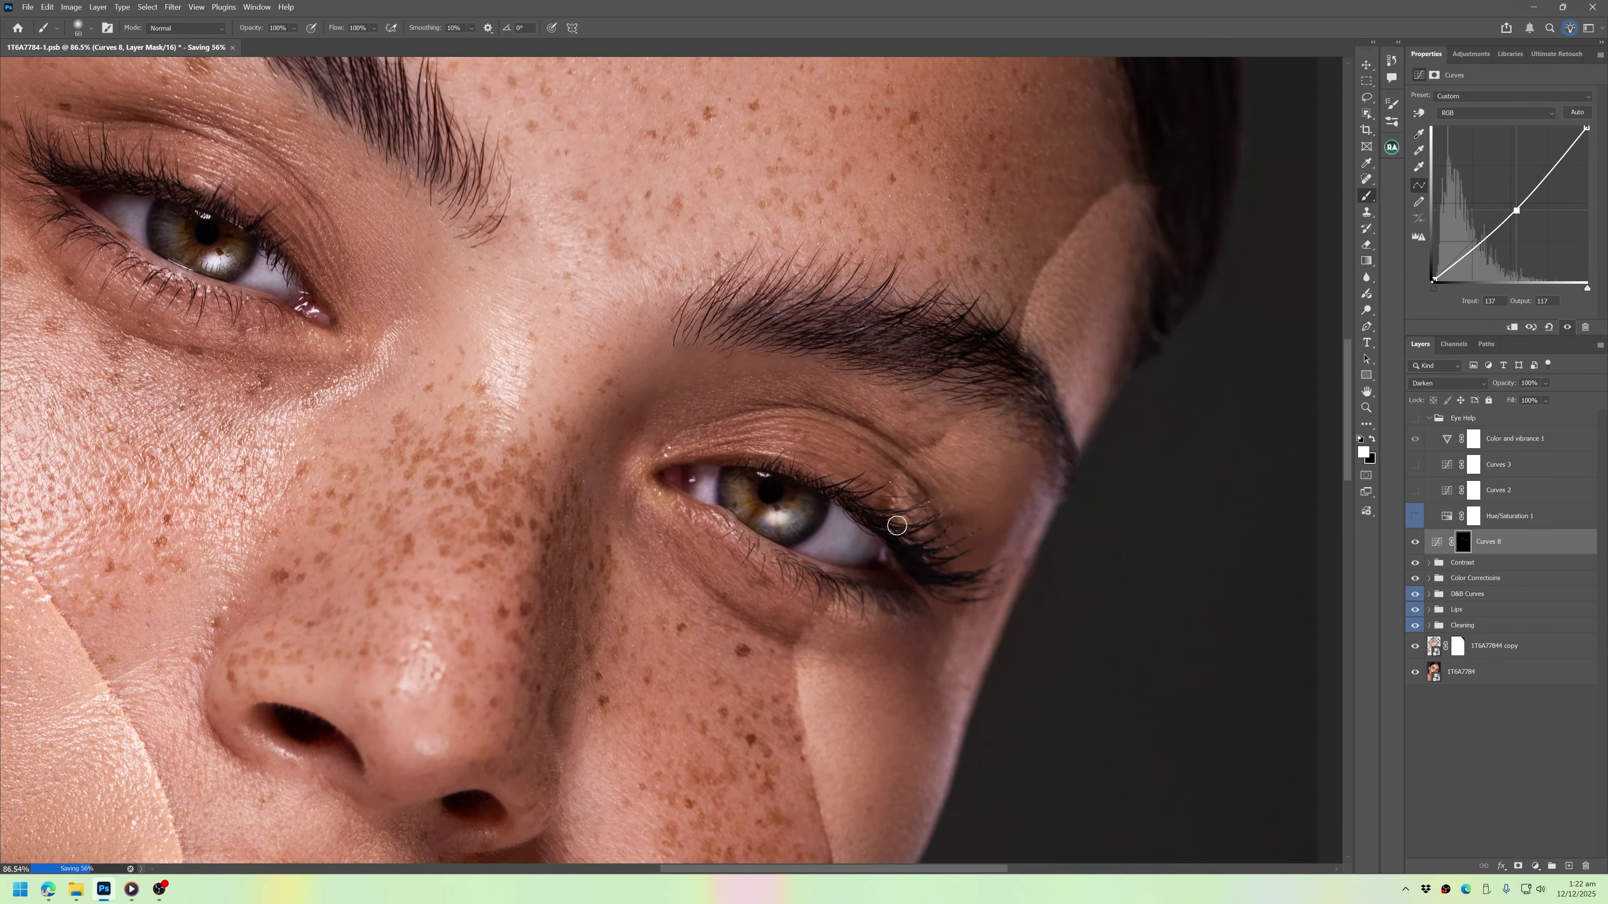
{"action": "left_click_drag", "start_coordinate": [970, 523], "coordinate": [886, 522]}
- Add a new layer above Curves 8 and give the brush a Fade size control with a 59% minimum diameter
{"action": "left_click", "coordinate": [1569, 866]}
{"action": "left_click_drag", "start_coordinate": [600, 364], "coordinate": [747, 365]}
{"action": "left_click", "coordinate": [1391, 104]}
{"action": "left_click", "coordinate": [1185, 155]}
{"action": "left_click", "coordinate": [1310, 147]}
{"action": "left_click", "coordinate": [1321, 172]}
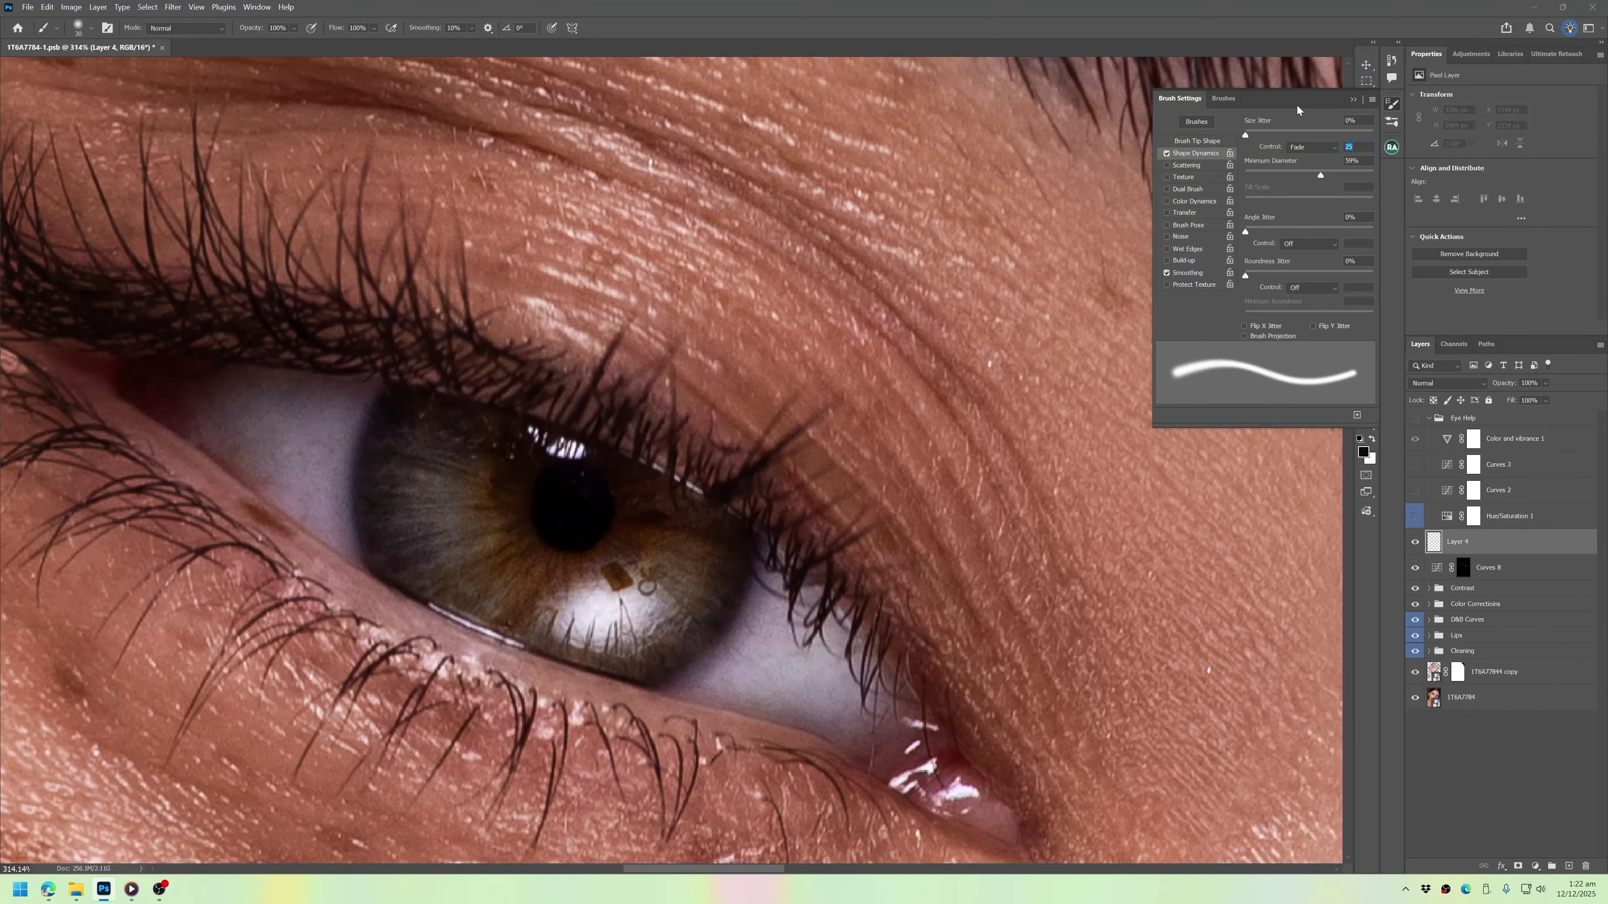
{"action": "left_click", "coordinate": [1391, 104]}
- Paint extra fine black lashes along the upper lid of the image's left eye on Layer 4
{"action": "left_click_drag", "start_coordinate": [693, 463], "coordinate": [661, 512]}
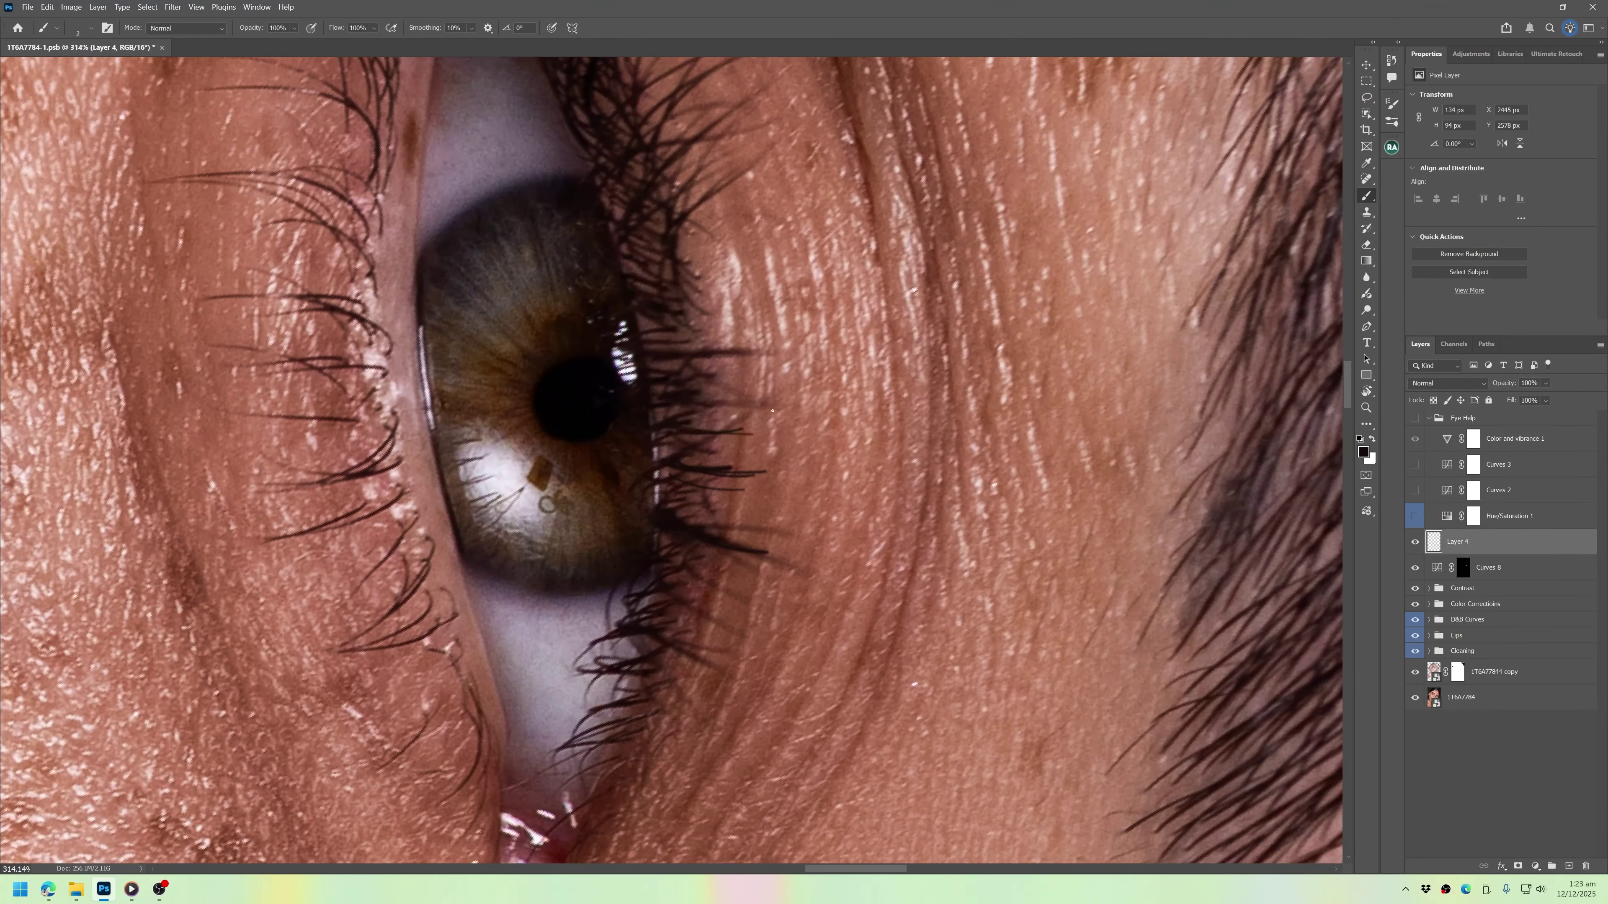
{"action": "scroll", "coordinate": [772, 410], "scroll_direction": "up", "scroll_amount": 2}
{"action": "left_click_drag", "start_coordinate": [640, 424], "coordinate": [752, 396]}
{"action": "scroll", "coordinate": [646, 475], "scroll_direction": "down", "scroll_amount": 4}
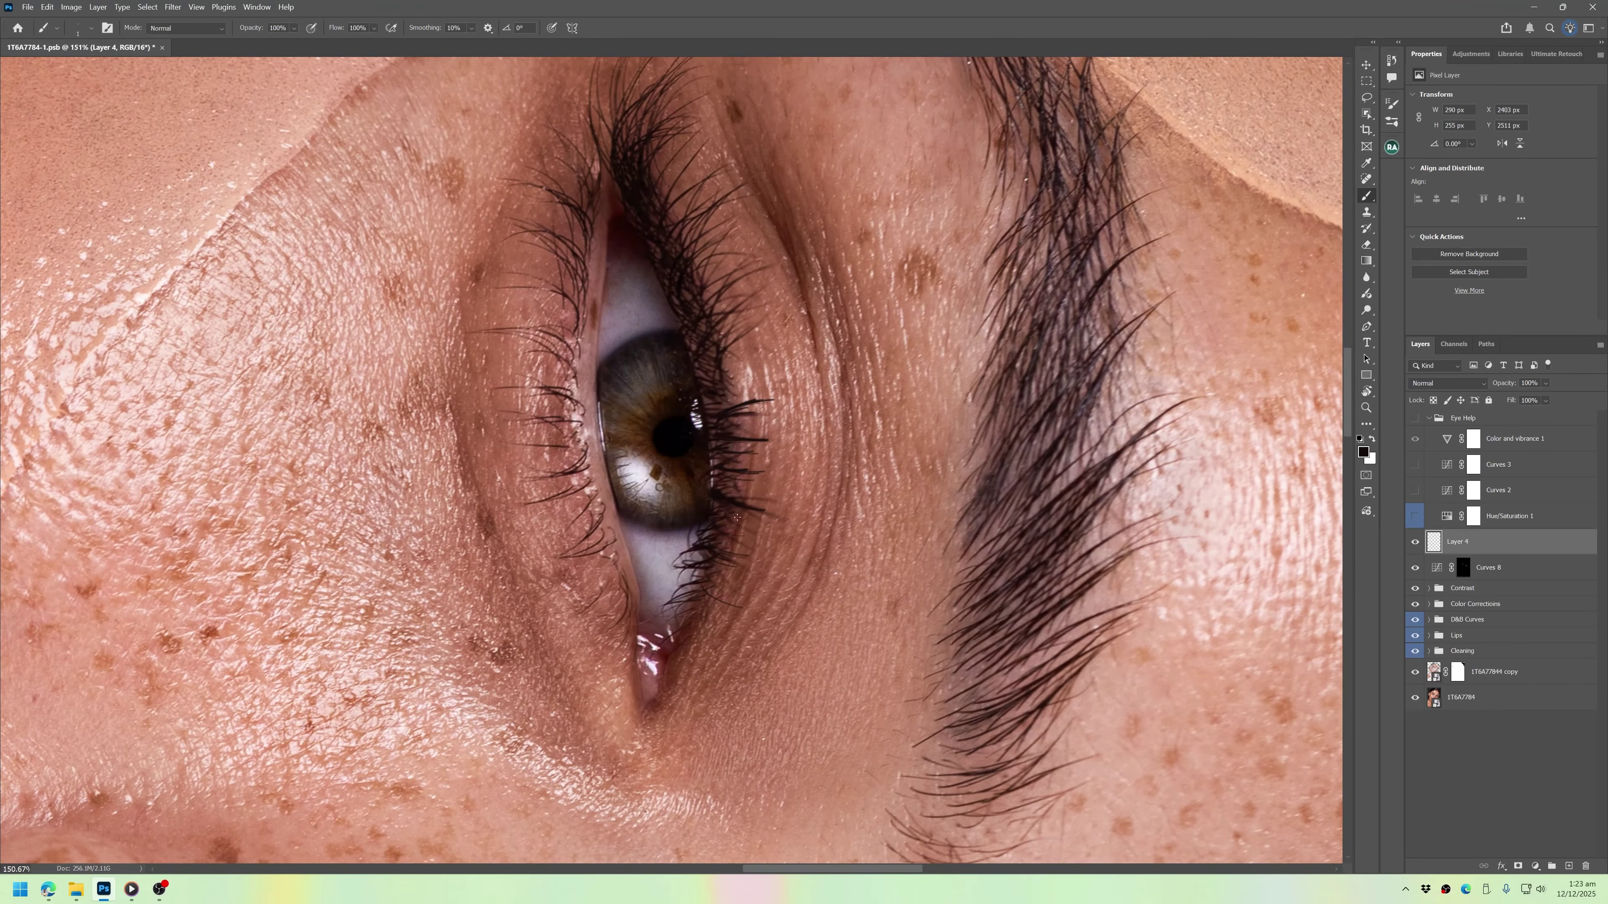
{"action": "scroll", "coordinate": [822, 437], "scroll_direction": "down", "scroll_amount": 2}
- Lasso the painted upper lashes of the left eye on Layer 4 and soften them with Lens Blur
{"action": "key", "text": "l"}
{"action": "left_click_drag", "start_coordinate": [776, 396], "coordinate": [814, 478]}
{"action": "left_click", "coordinate": [173, 7]}
{"action": "mouse_move", "coordinate": [190, 168]}
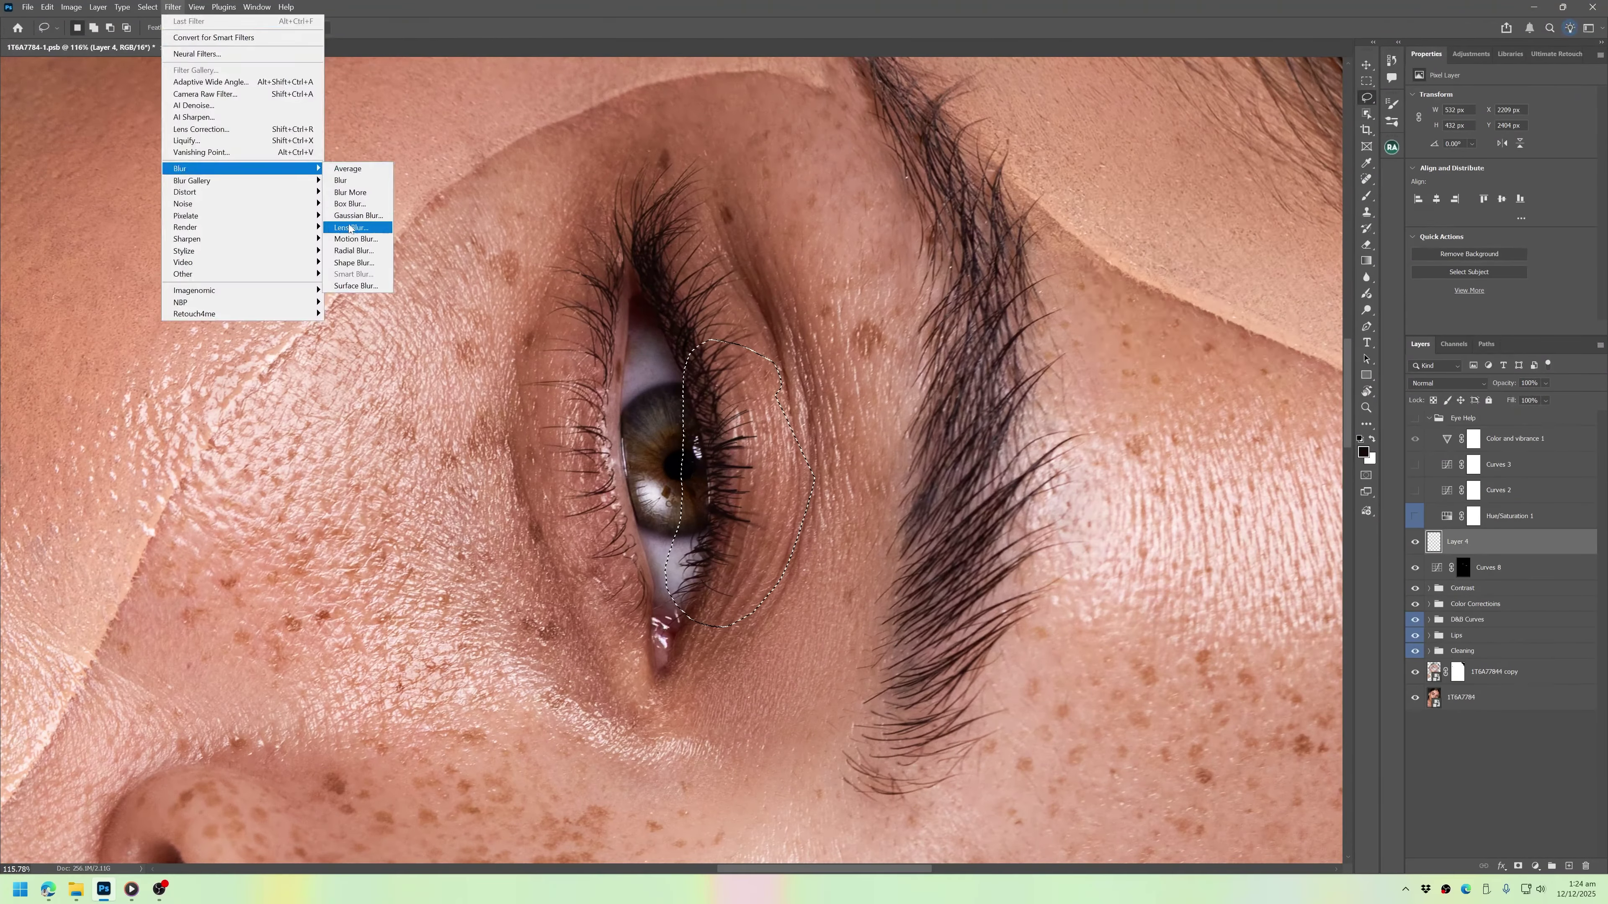
{"action": "left_click", "coordinate": [349, 227]}
{"action": "left_click", "coordinate": [1258, 188]}
- Refine the blurred lashes with the Eraser and paint upper lashes for the image's right eye on a new layer
{"action": "key", "text": "e"}
{"action": "scroll", "coordinate": [709, 465], "scroll_direction": "up", "scroll_amount": 2}
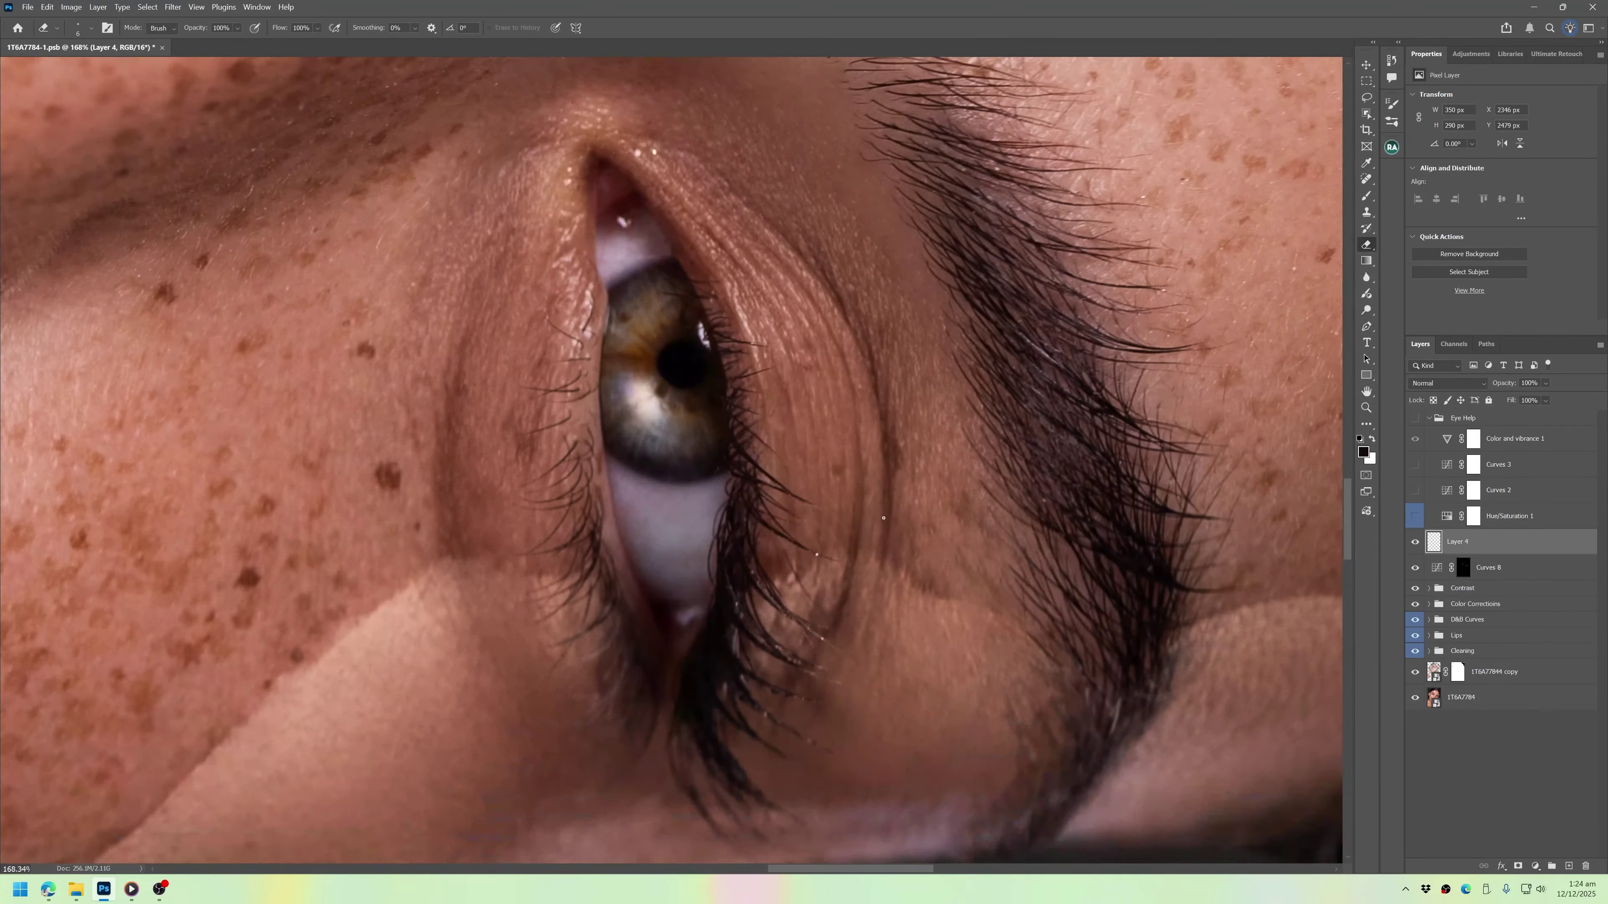
{"action": "key", "text": "ctrl+shift+alt+n"}
{"action": "key", "text": "b"}
{"action": "key", "text": "r"}
{"action": "mouse_move", "coordinate": [760, 355]}
{"action": "left_mouse_down"}
{"action": "mouse_move", "coordinate": [601, 557]}
{"action": "mouse_move", "coordinate": [565, 490]}
{"action": "left_mouse_up"}
{"action": "left_click_drag", "start_coordinate": [615, 542], "coordinate": [563, 518]}
{"action": "key", "text": "Escape"}
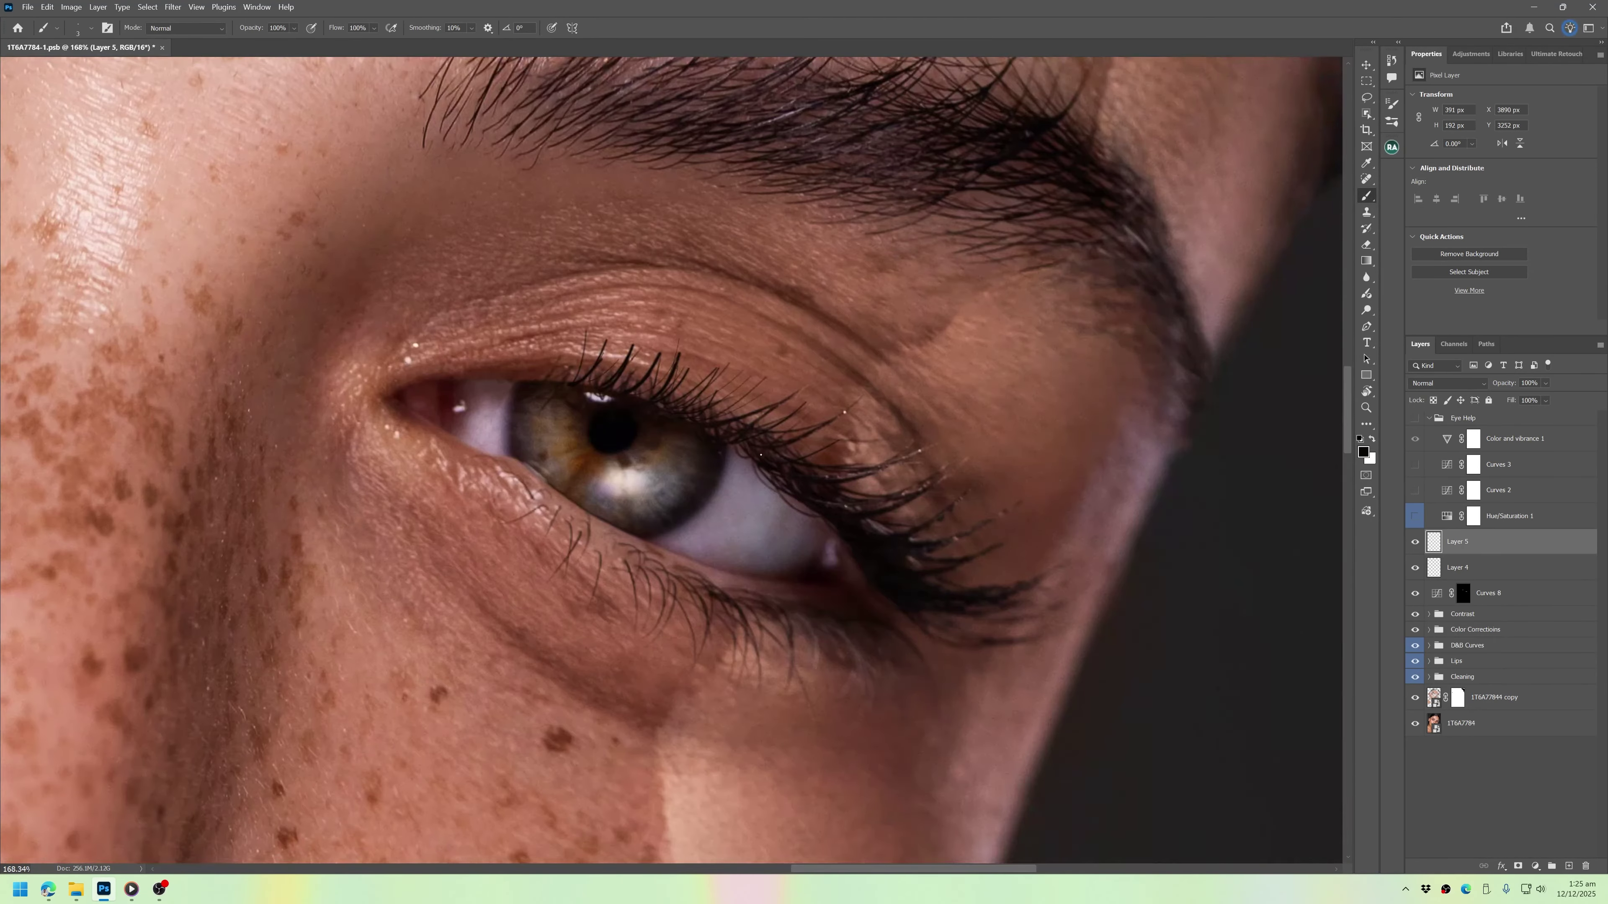
- Finish the right eye's lashes with a smaller brush and group both lash layers with Curves 8
{"action": "key", "text": "bracketleft"}
{"action": "key", "text": "bracketleft"}
{"action": "key", "text": "bracketleft"}
{"action": "key", "text": "bracketleft"}
{"action": "key", "text": "bracketleft"}
{"action": "key", "text": "bracketleft"}
{"action": "scroll", "coordinate": [758, 361], "scroll_direction": "down", "scroll_amount": 10}
{"action": "left_click_drag", "start_coordinate": [883, 473], "coordinate": [922, 476]}
{"action": "left_click", "coordinate": [1489, 593], "text": "shift"}
{"action": "key", "text": "ctrl+g"}
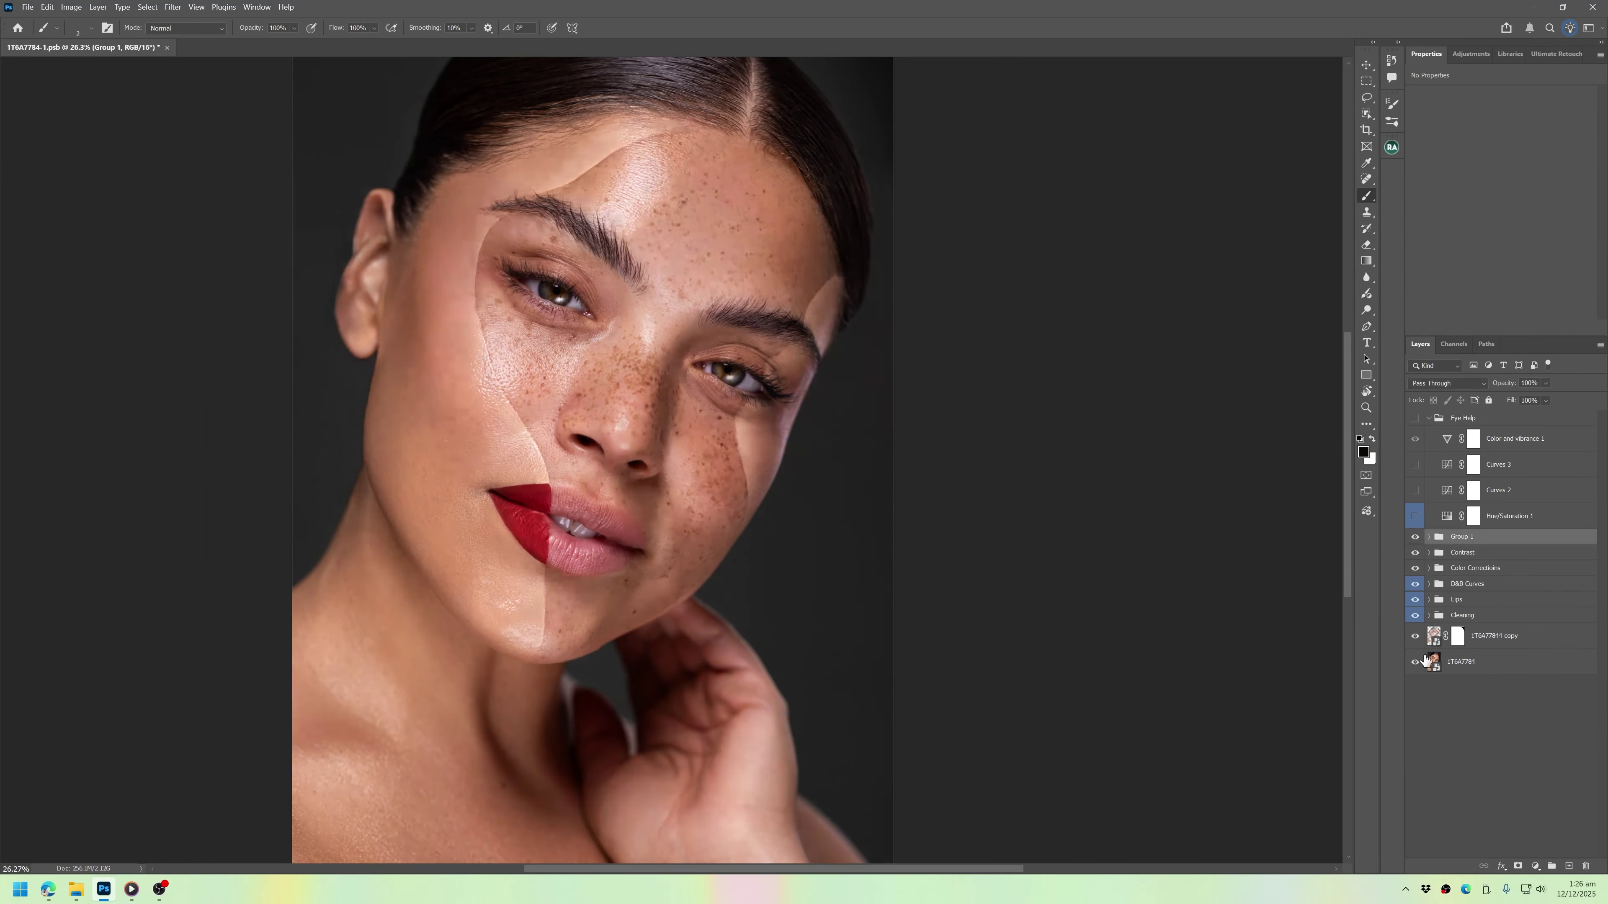
- Stamp the visible image onto a new layer, change its blend mode and place it in a luminosity-masked group above Group 1
{"action": "scroll", "coordinate": [922, 476], "scroll_direction": "down", "scroll_amount": 1}
{"action": "key", "text": "ctrl+shift+alt+e"}
{"action": "left_click", "coordinate": [1446, 384]}
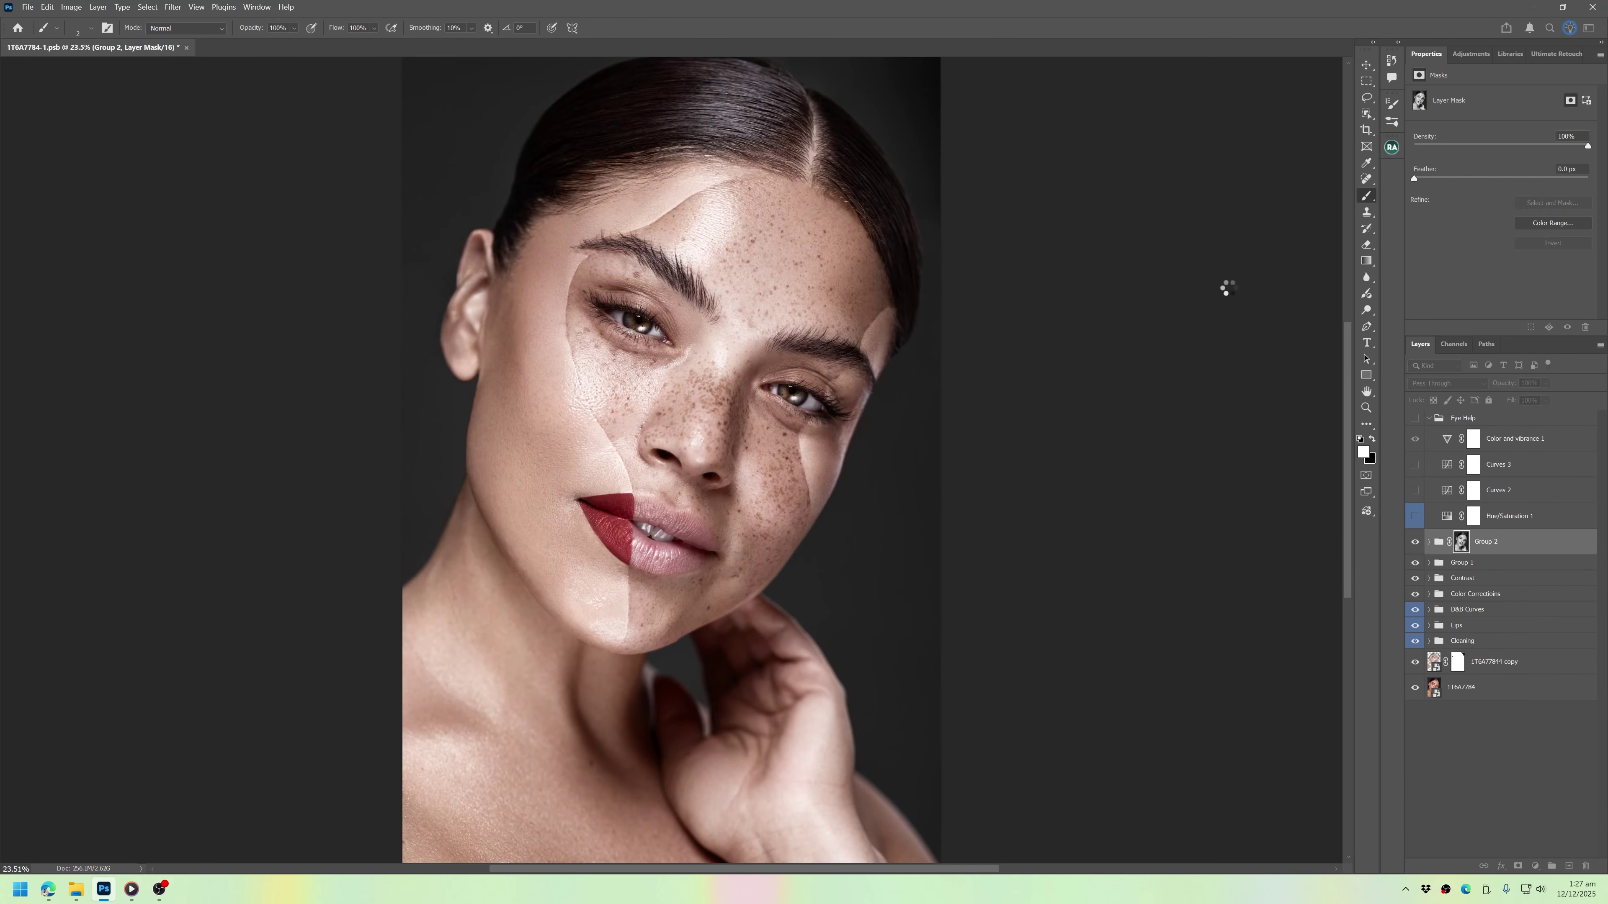
{"action": "left_click", "coordinate": [1432, 548]}
{"action": "left_click", "coordinate": [1428, 542]}
{"action": "left_click", "coordinate": [1469, 567]}
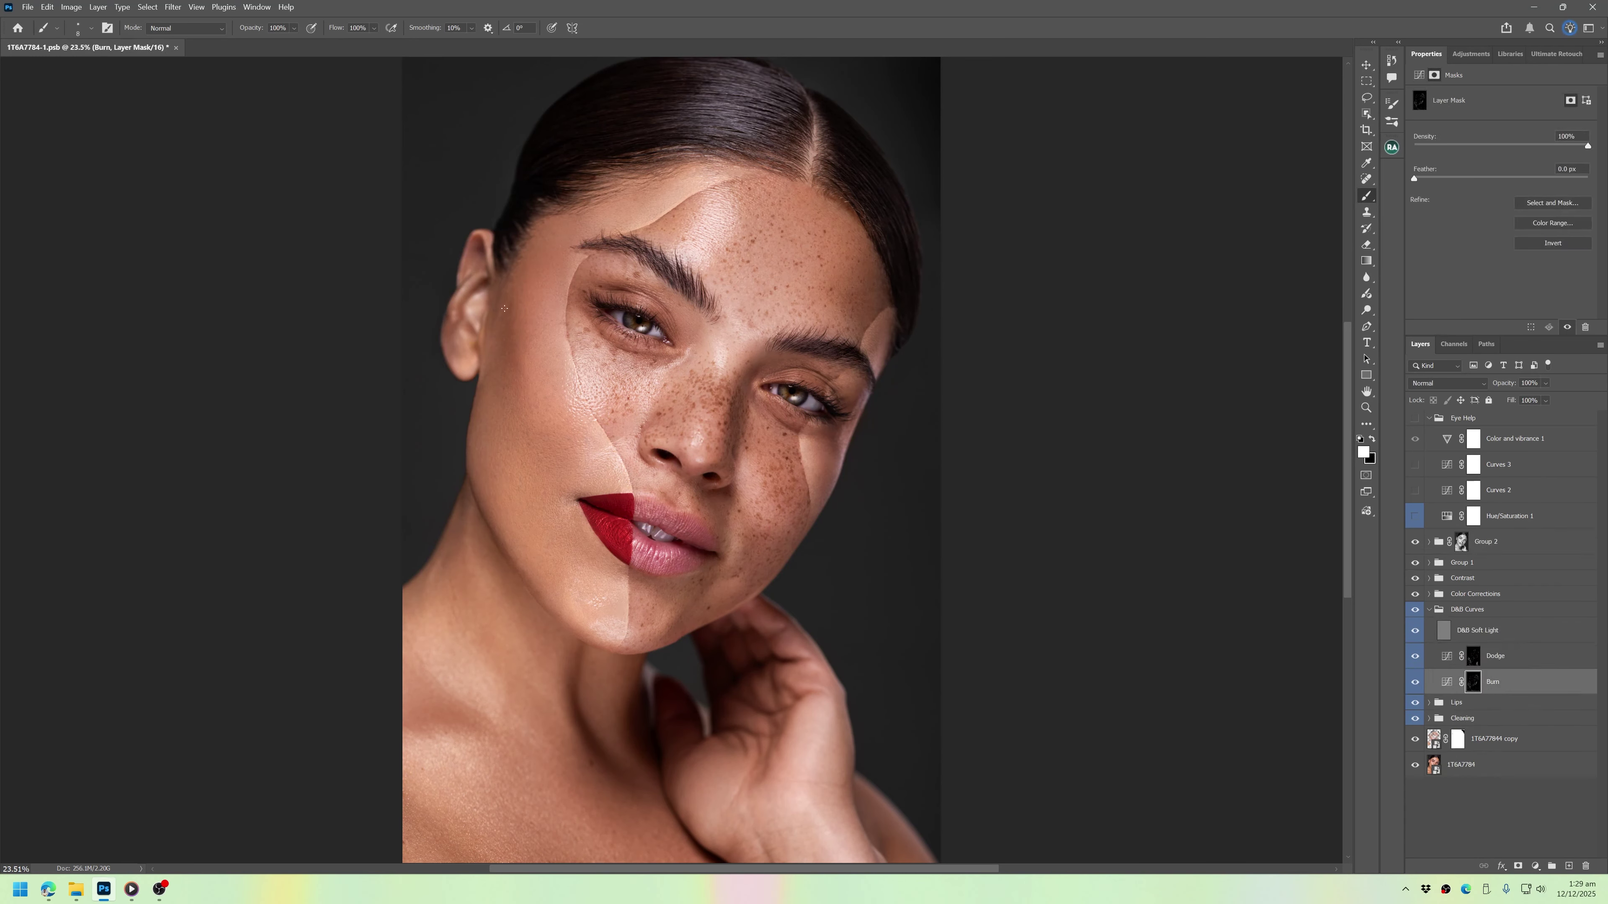
- Refine the skin beside the ear on the Dodge and Burn masks with a brush at 5% opacity
{"action": "key", "text": "alt+bracketright"}
{"action": "key", "text": "bracketleft"}
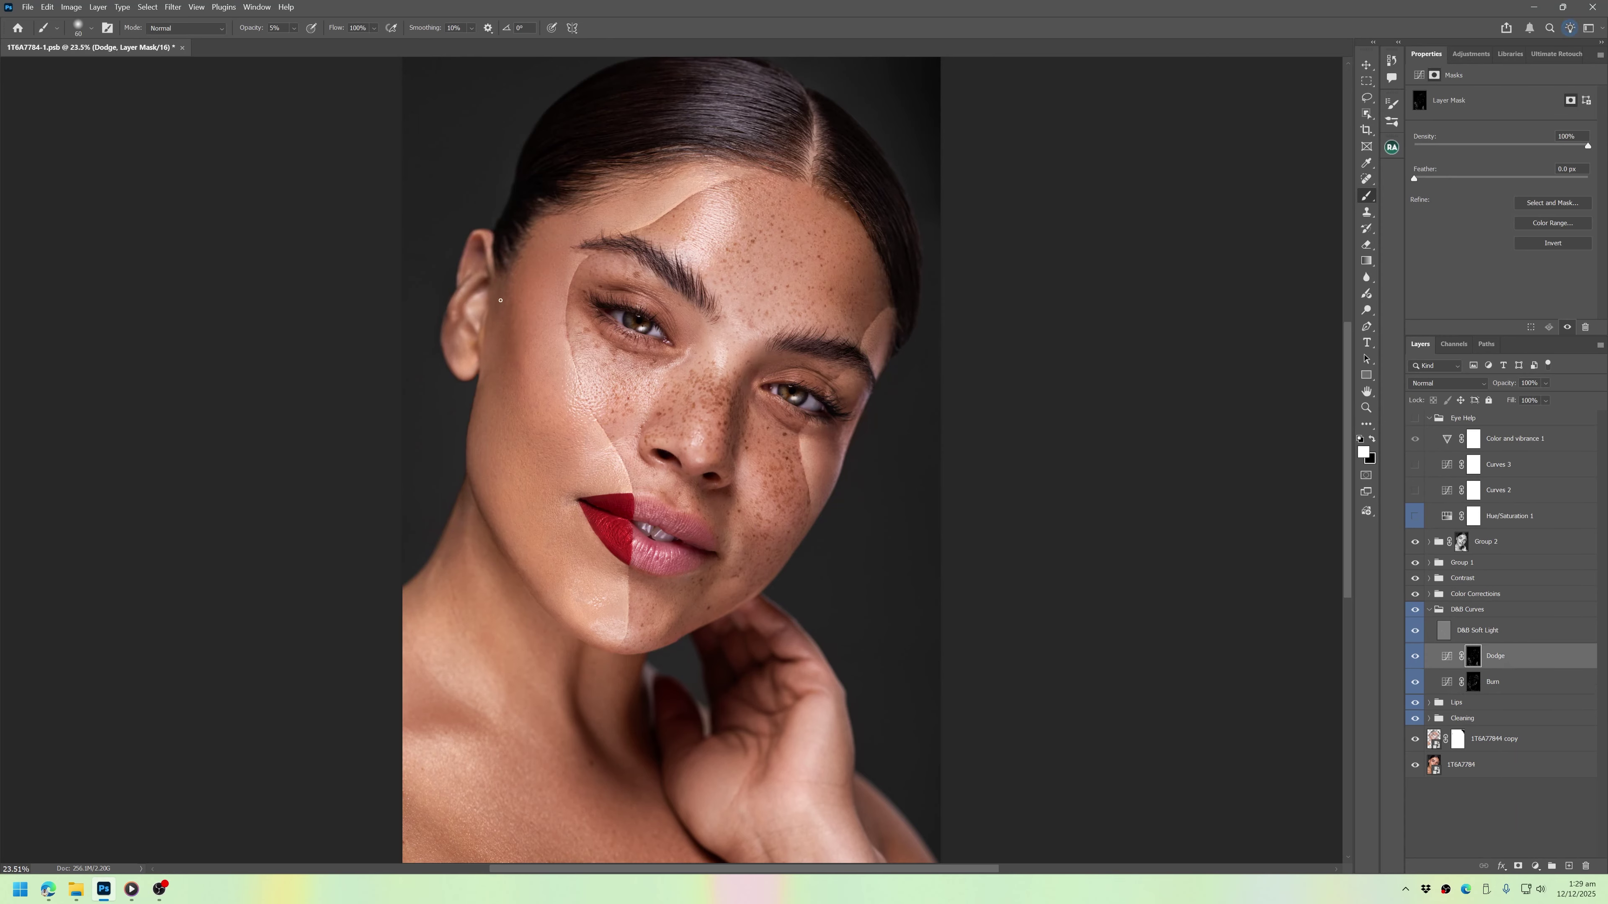
{"action": "key", "text": "alt+bracketleft"}
{"action": "key", "text": "bracketleft"}
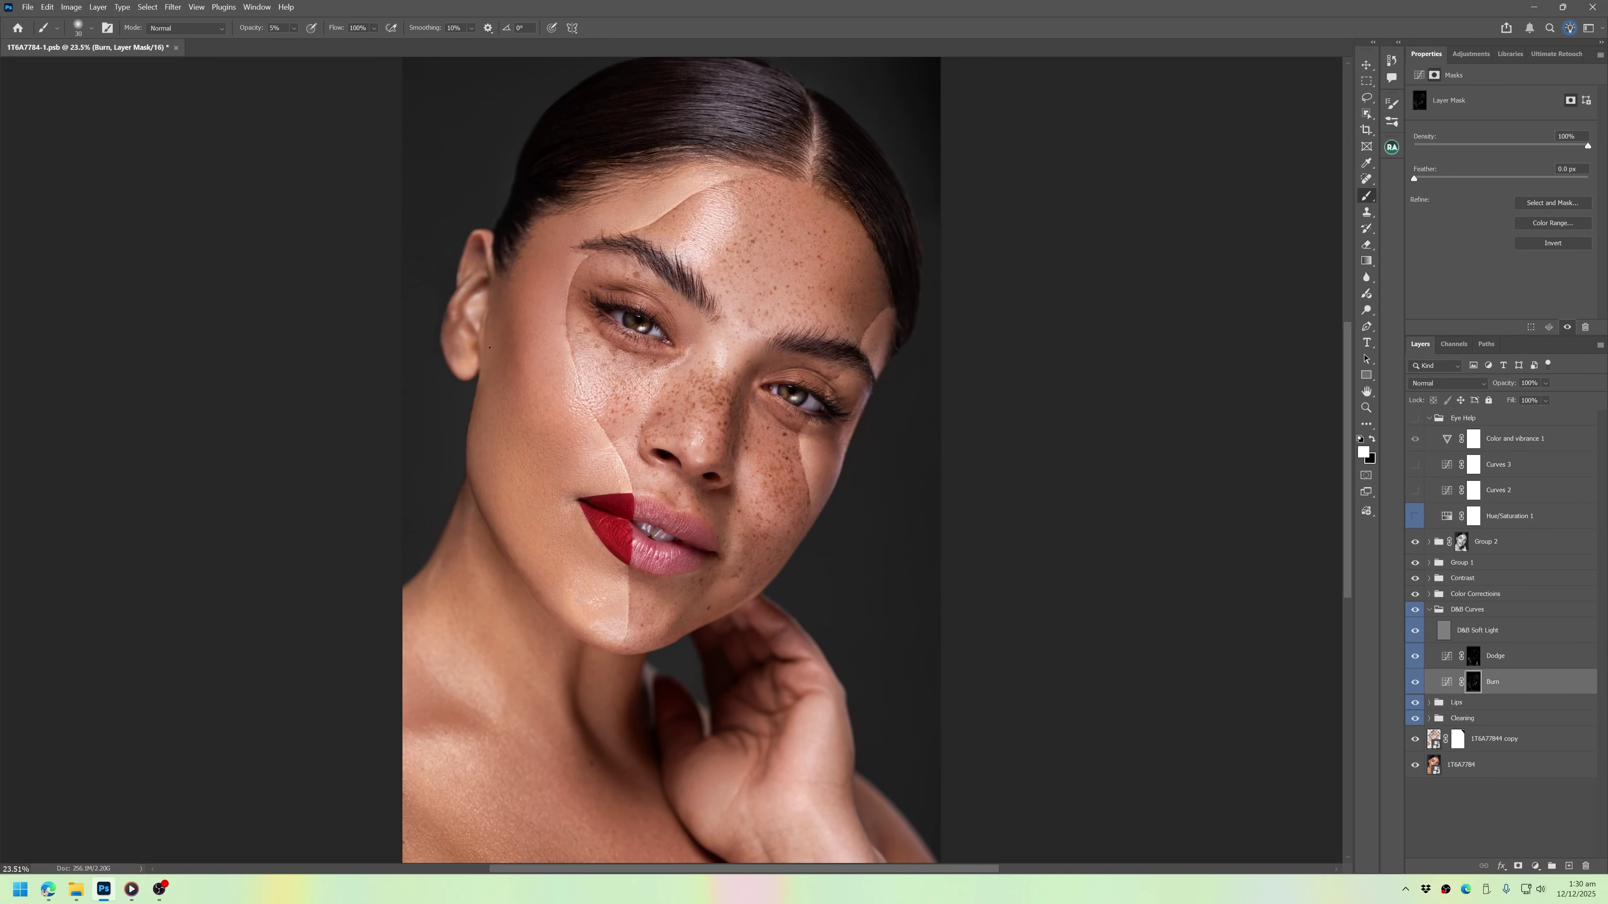